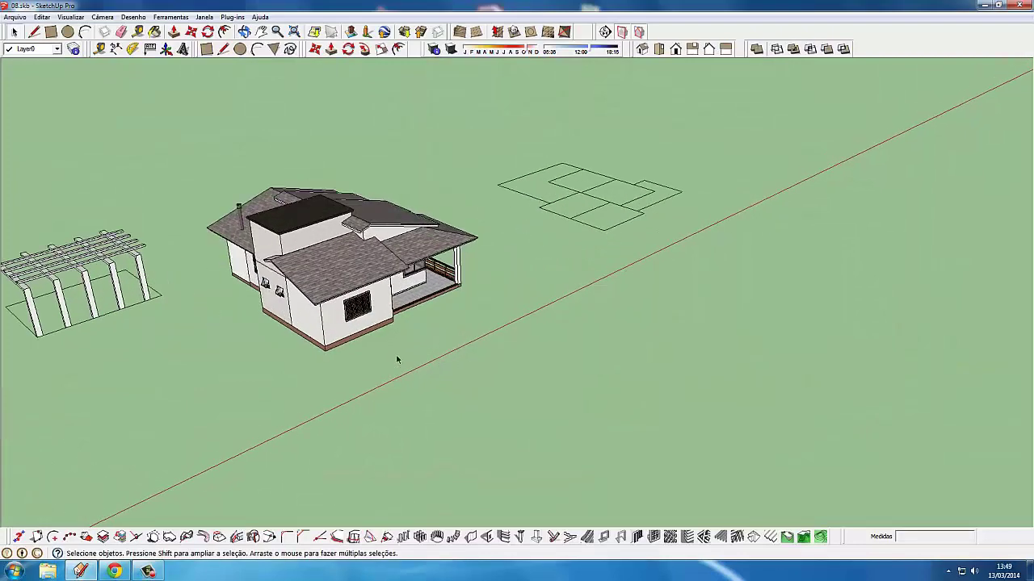
Orbit around the house and browse the roof plugin menu without running a command.
mouse_move(396, 361)
middle_down()
mouse_move(348, 346)
mouse_move(360, 345)
mouse_move(377, 273)
middle_up()
scroll(378, 273, up, 1)
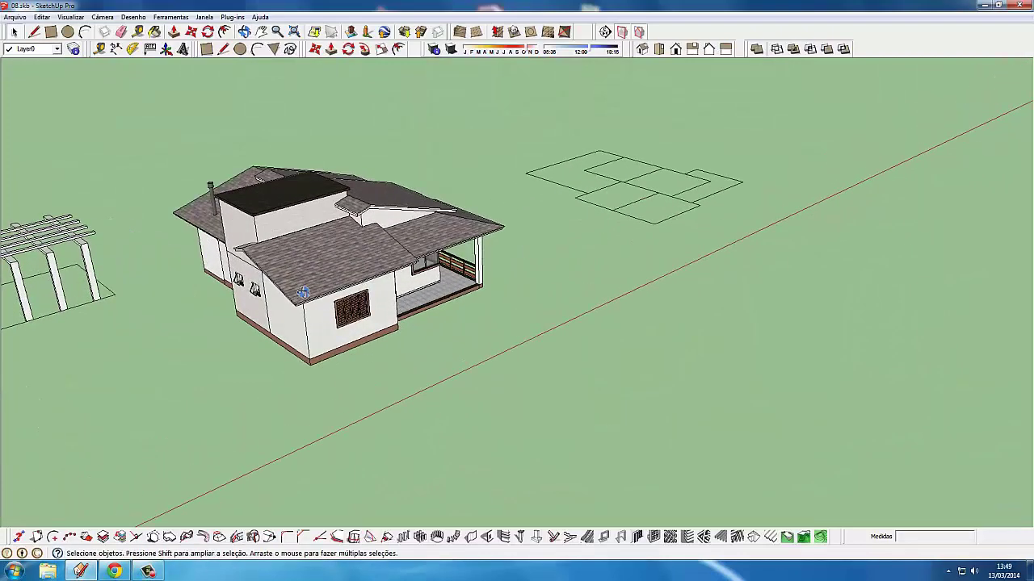
scroll(300, 266, up, 1)
scroll(300, 266, up, 2)
middle_drag(353, 326, 380, 355)
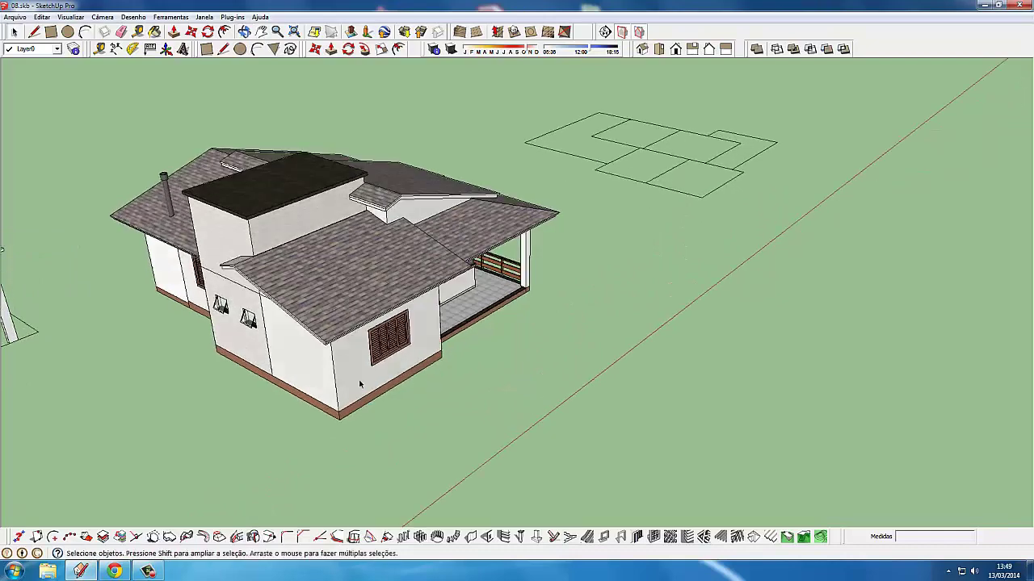
scroll(388, 375, down, 2)
scroll(429, 406, up, 1)
middle_drag(429, 406, 432, 394)
scroll(339, 266, down, 1)
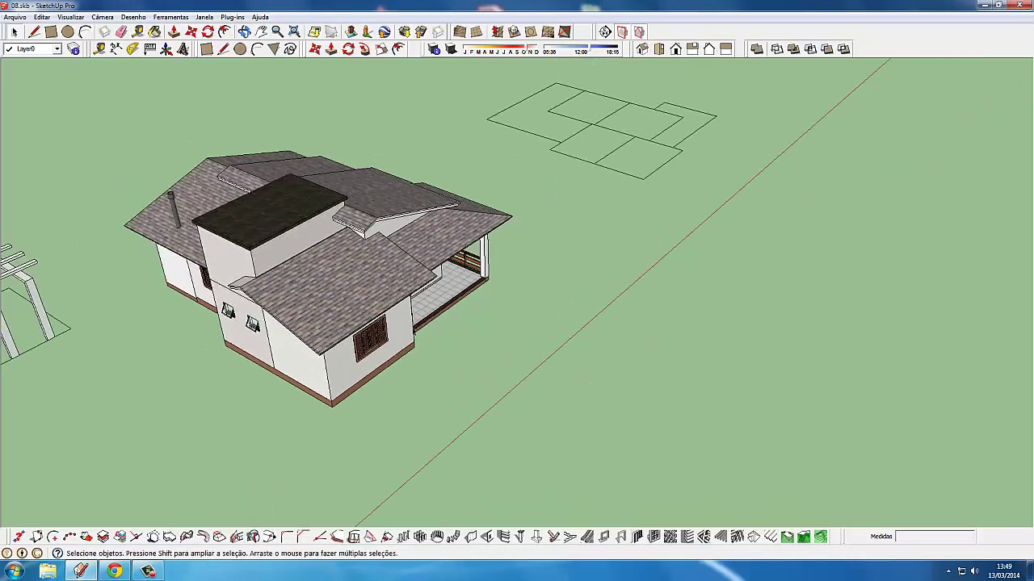
click(234, 18)
mouse_move(256, 109)
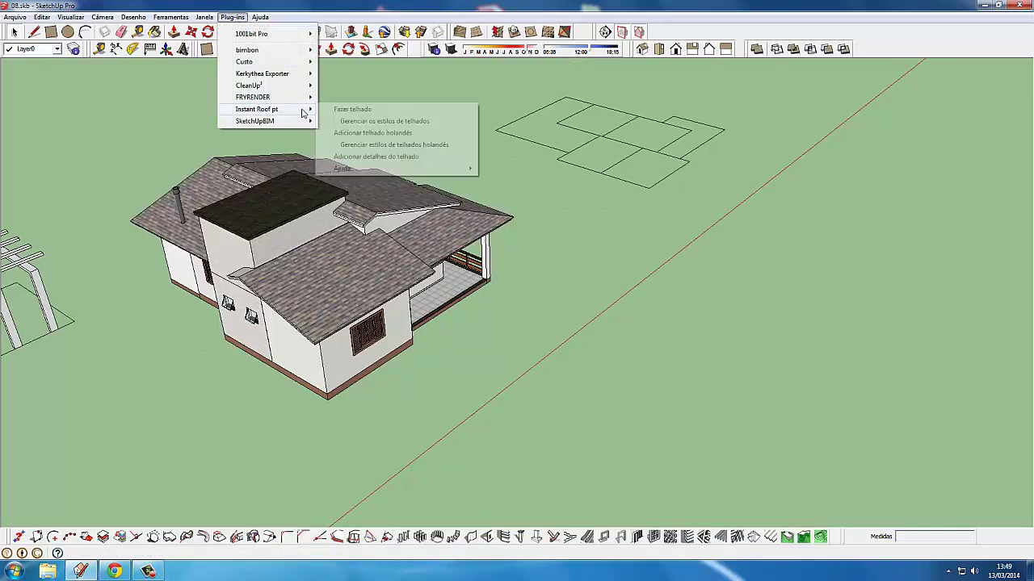
click(725, 282)
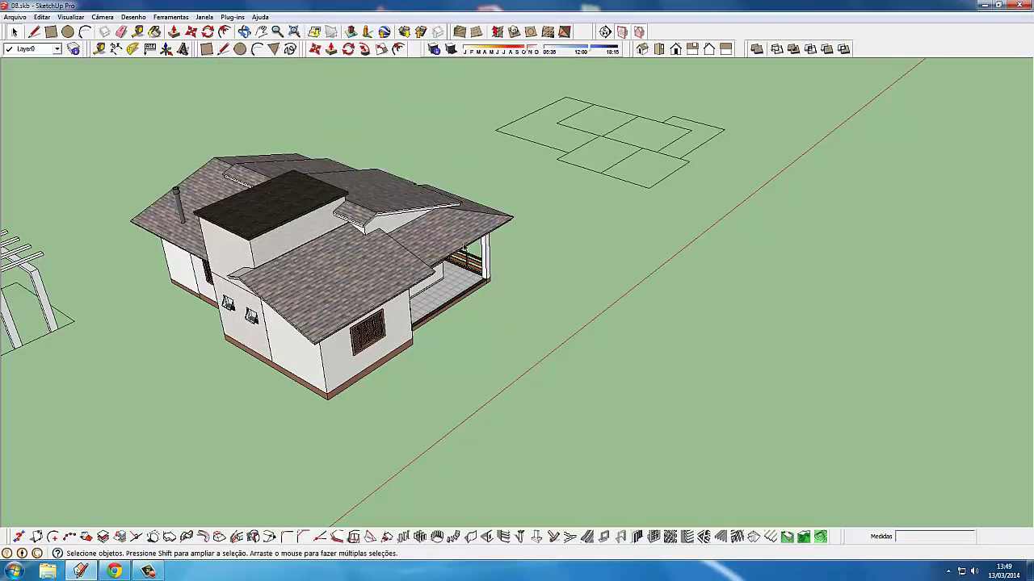
Turn the view toward the porch, then start and cancel a dimension at the eave corner.
mouse_move(484, 300)
middle_down()
mouse_move(473, 302)
mouse_move(493, 302)
mouse_move(512, 330)
mouse_move(438, 270)
mouse_move(457, 284)
mouse_move(285, 302)
mouse_move(289, 250)
mouse_move(327, 256)
mouse_move(228, 218)
middle_up()
scroll(458, 282, up, 2)
scroll(460, 282, down, 2)
scroll(285, 302, up, 3)
scroll(290, 244, up, 2)
scroll(326, 256, down, 2)
scroll(228, 219, up, 2)
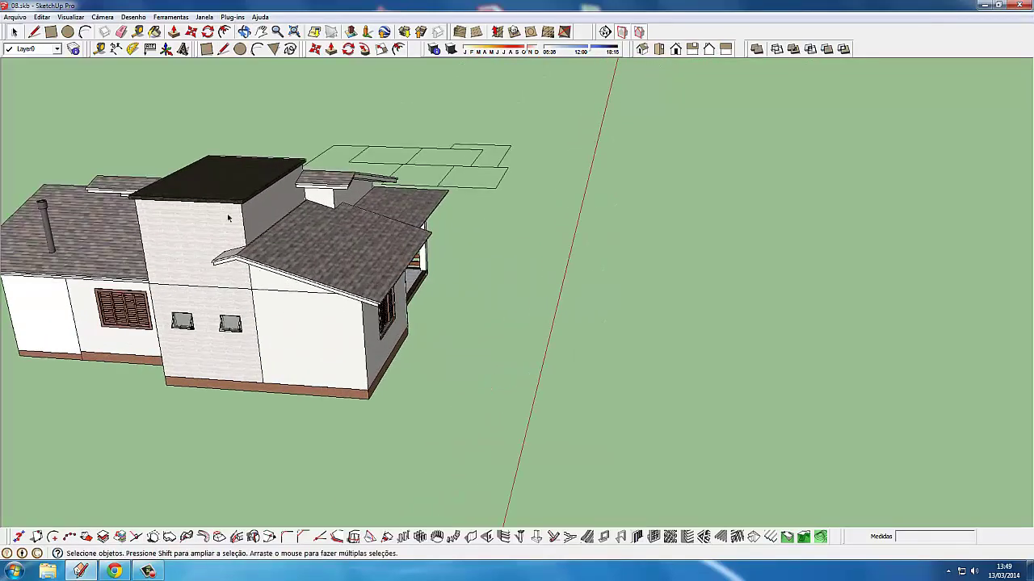
click(116, 48)
scroll(295, 268, up, 1)
scroll(295, 269, up, 1)
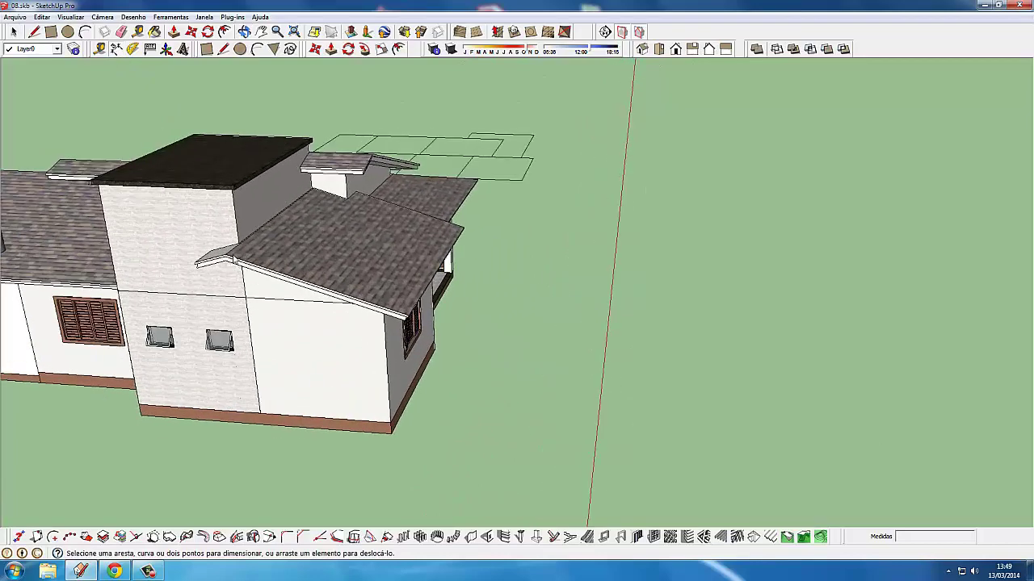
click(227, 256)
key(Escape)
Start a ground line at the porch eave corner running 4,04m along the green axis.
click(34, 31)
scroll(602, 388, down, 1)
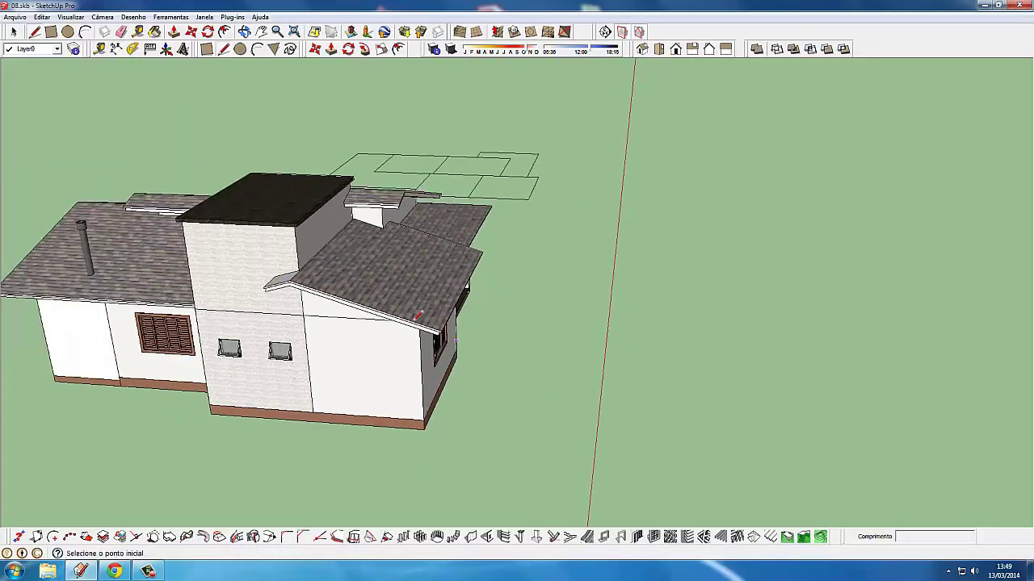
scroll(412, 310, up, 1)
scroll(412, 310, up, 1)
click(235, 263)
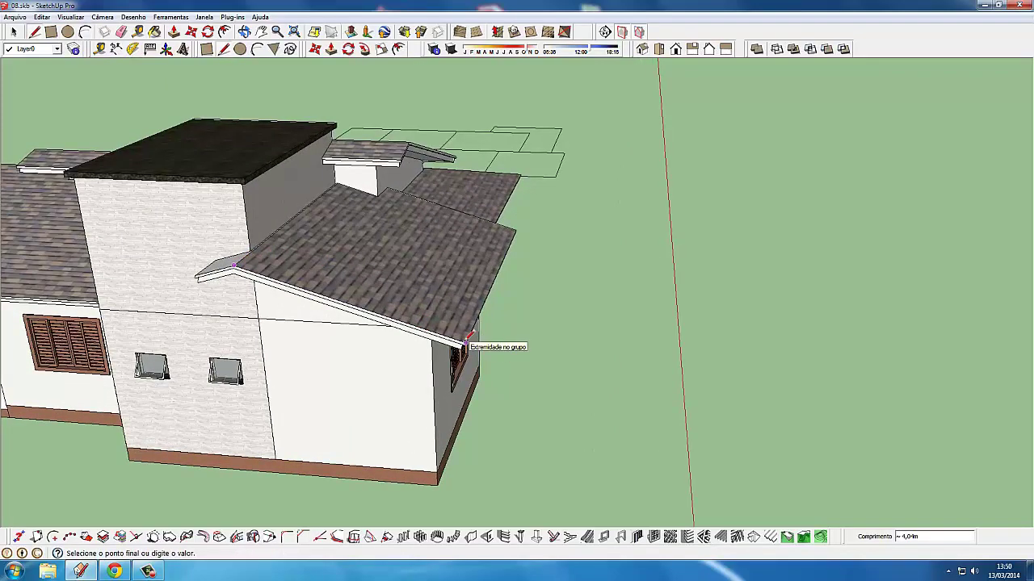
scroll(466, 339, down, 1)
scroll(565, 376, down, 1)
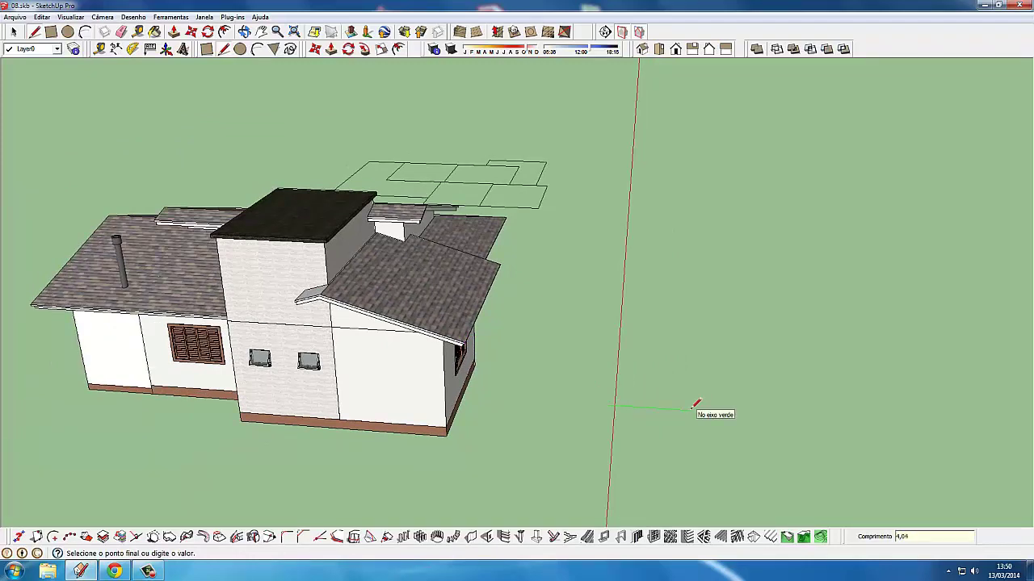
Draw a four-edged ground outline right of the house, one edge 6m, closed into a face.
click(743, 414)
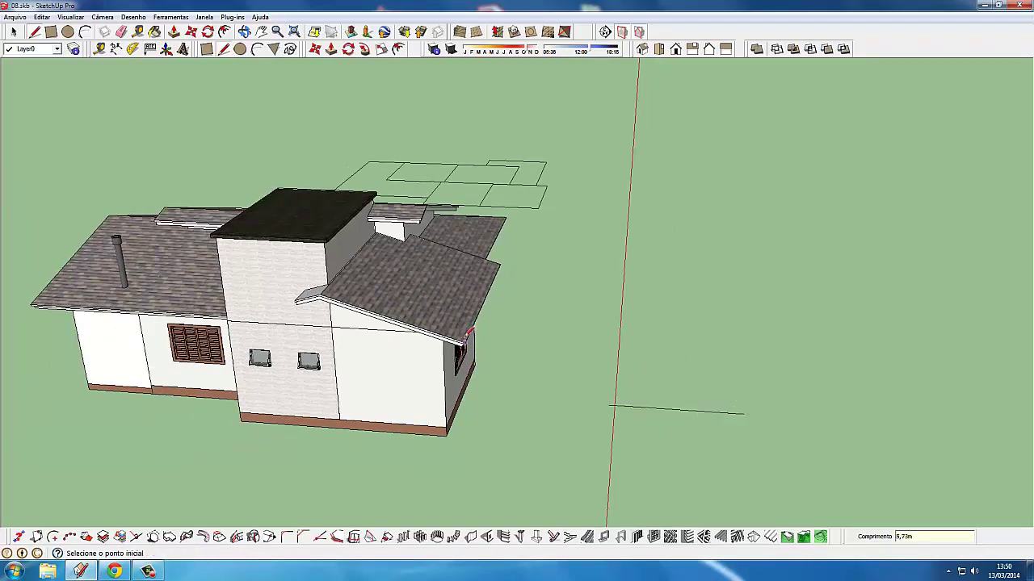
click(466, 335)
scroll(504, 261, up, 1)
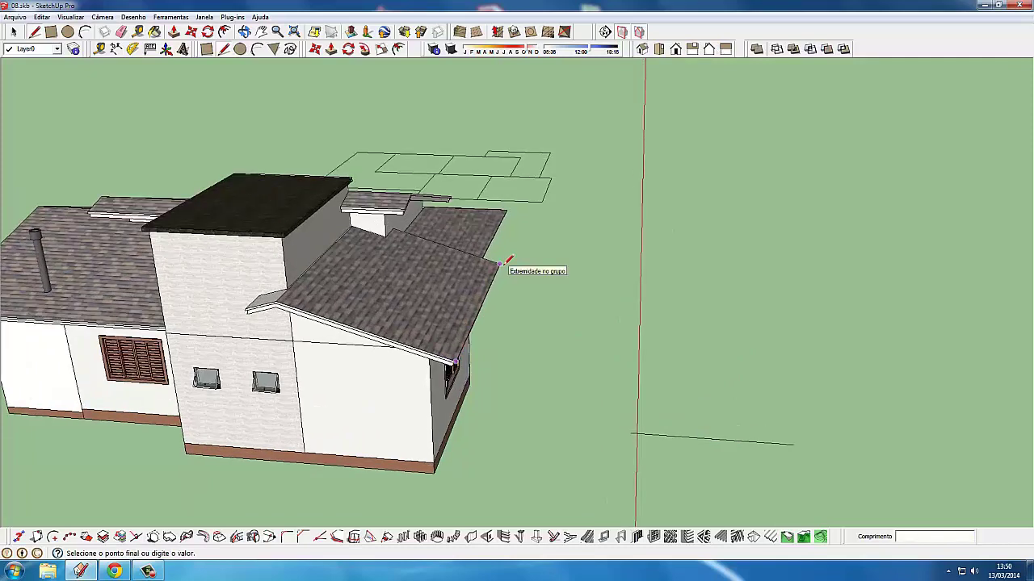
key(Escape)
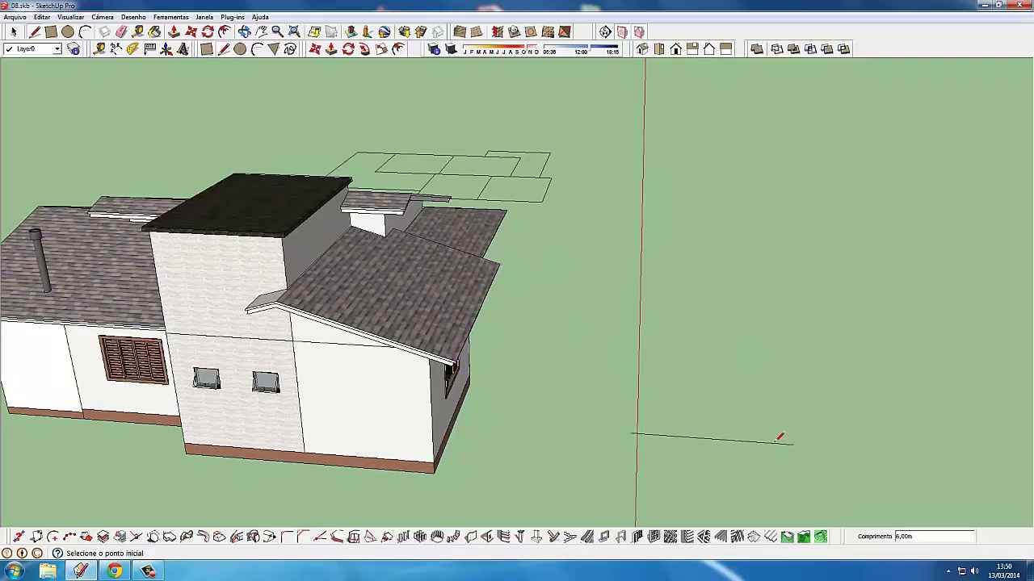
click(792, 443)
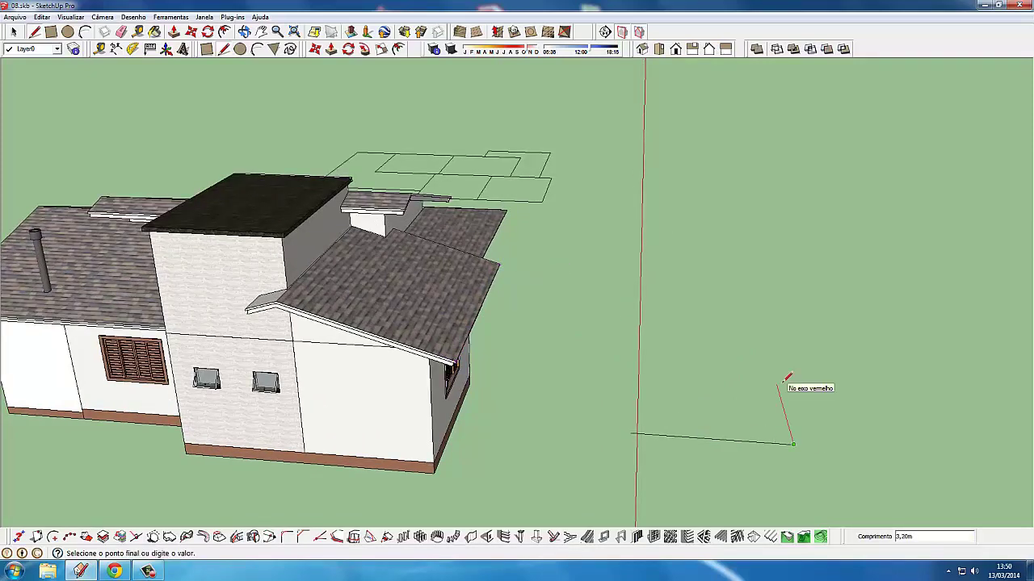
click(785, 377)
key(Escape)
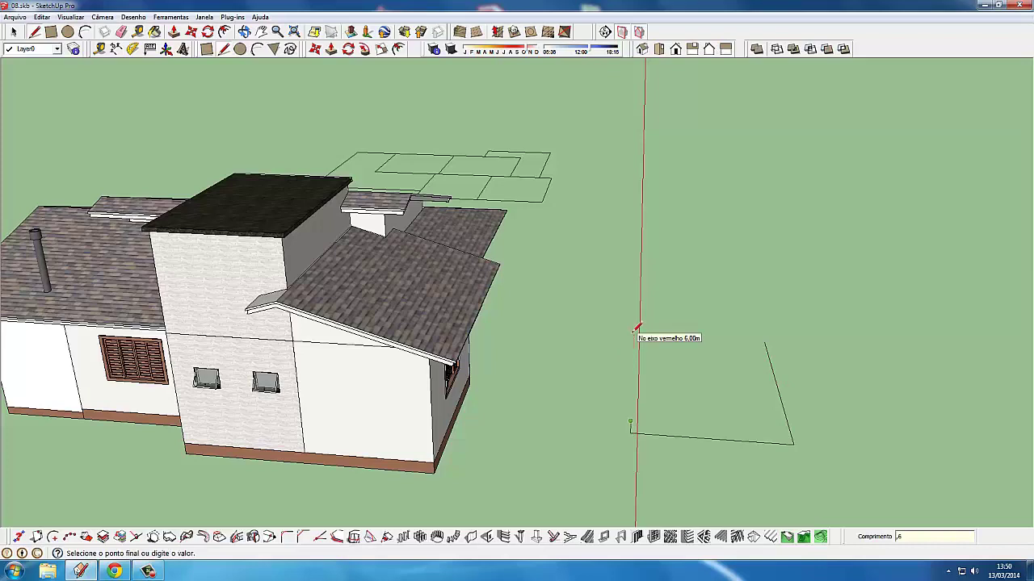
key(Escape)
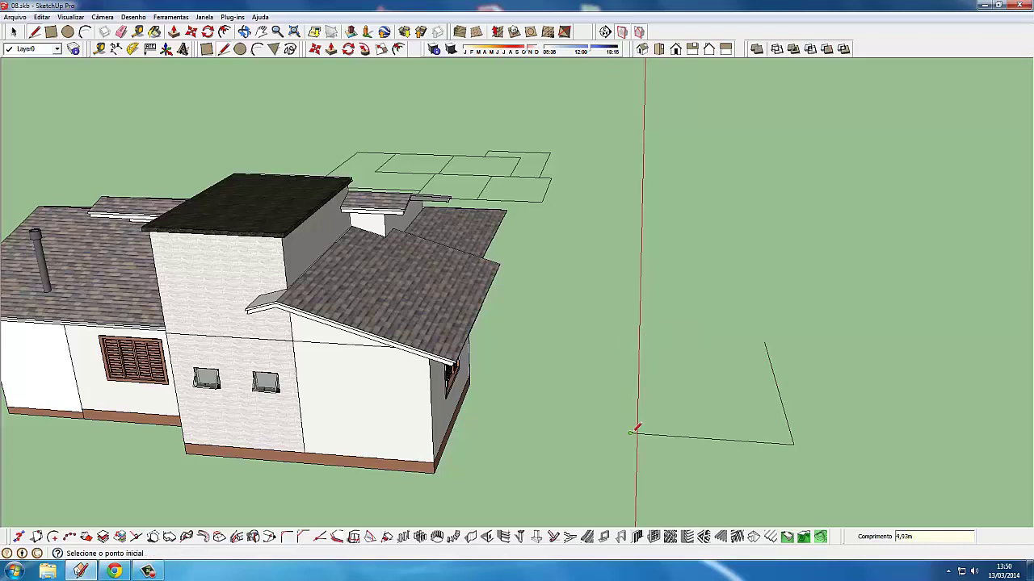
click(631, 432)
text(6)
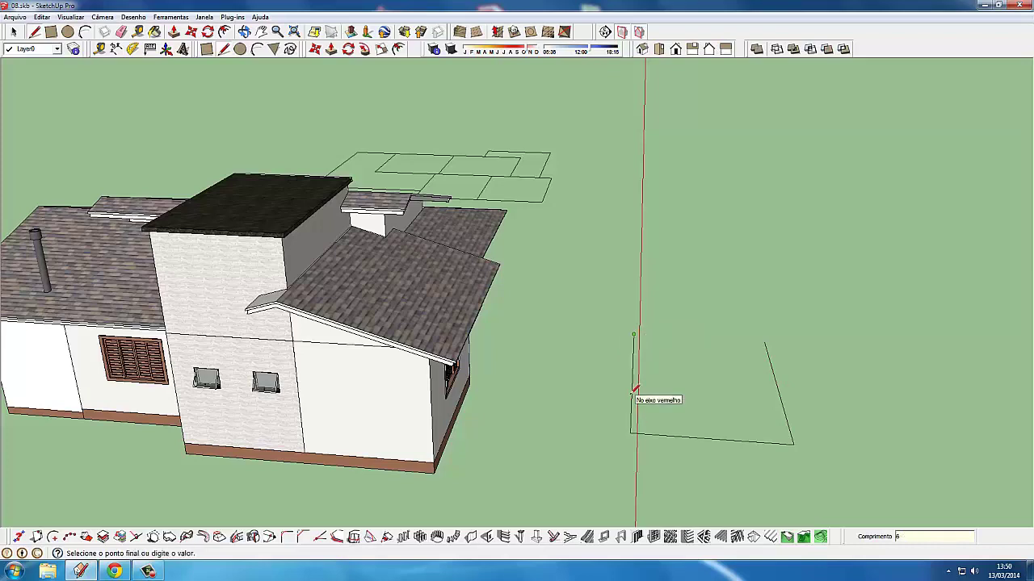
click(765, 340)
scroll(385, 226, up, 2)
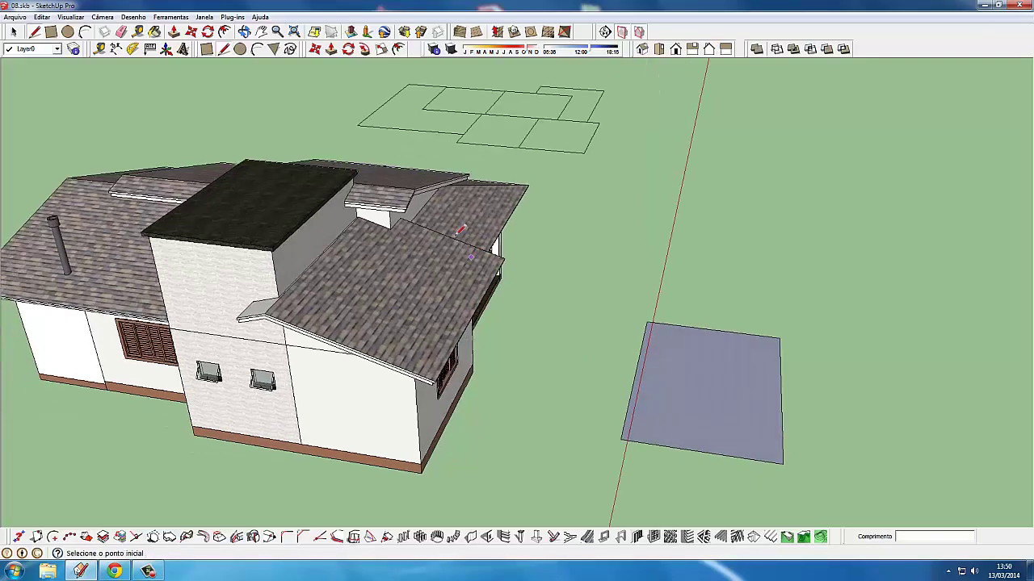
scroll(386, 225, up, 2)
scroll(385, 225, up, 2)
scroll(380, 218, down, 2)
scroll(356, 193, up, 2)
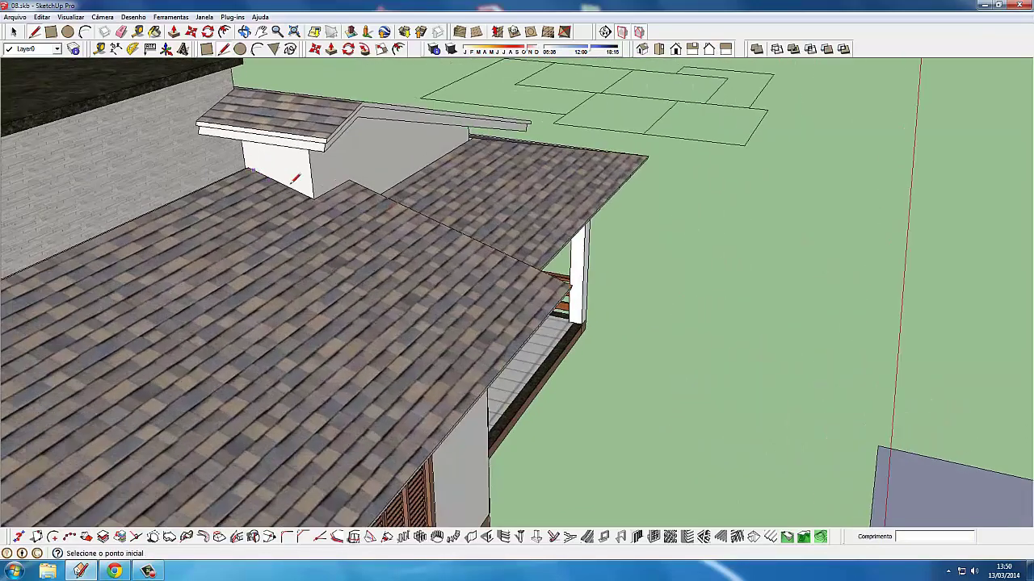
scroll(347, 180, up, 1)
click(338, 180)
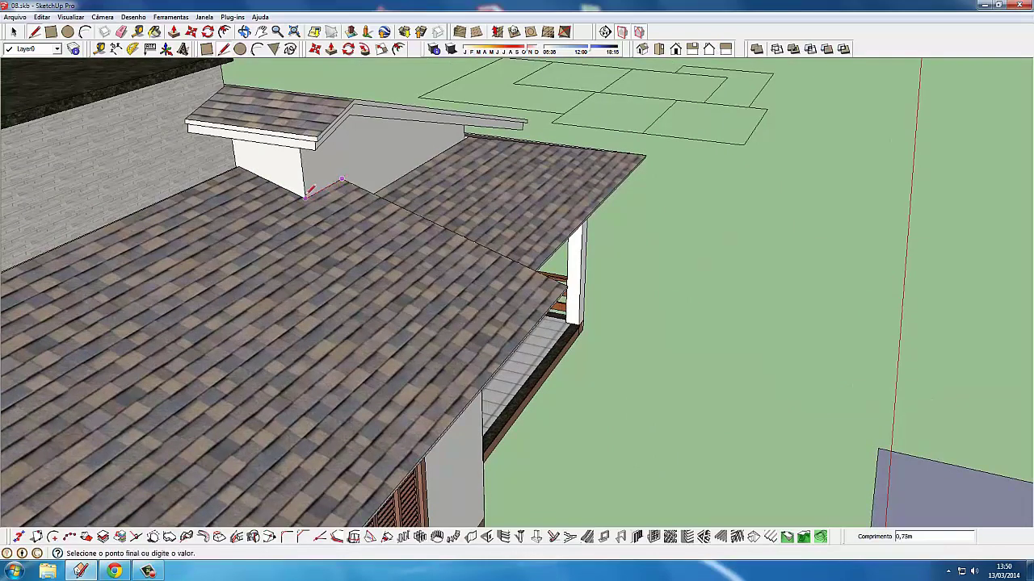
key(t)
scroll(341, 182, up, 1)
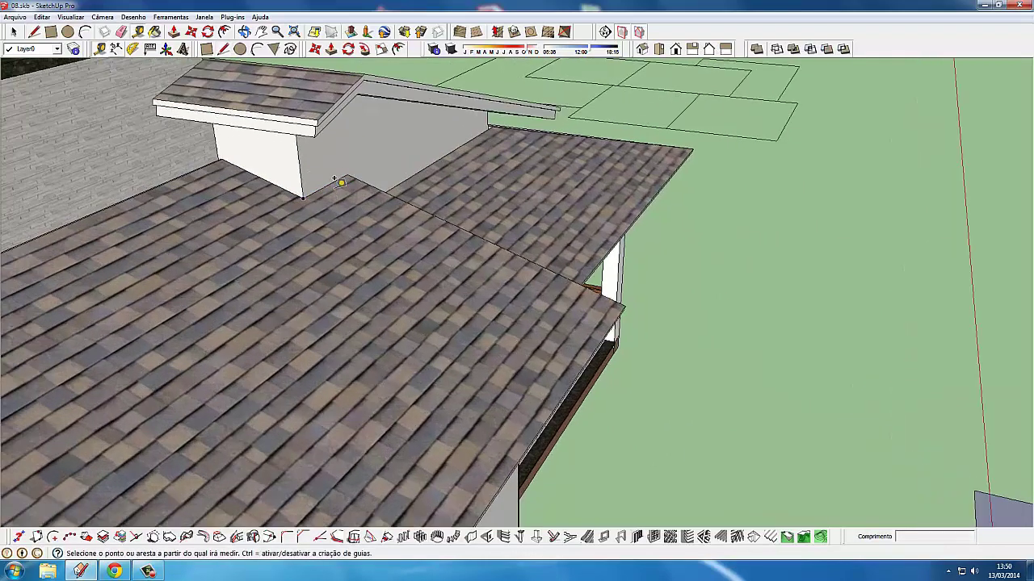
click(352, 166)
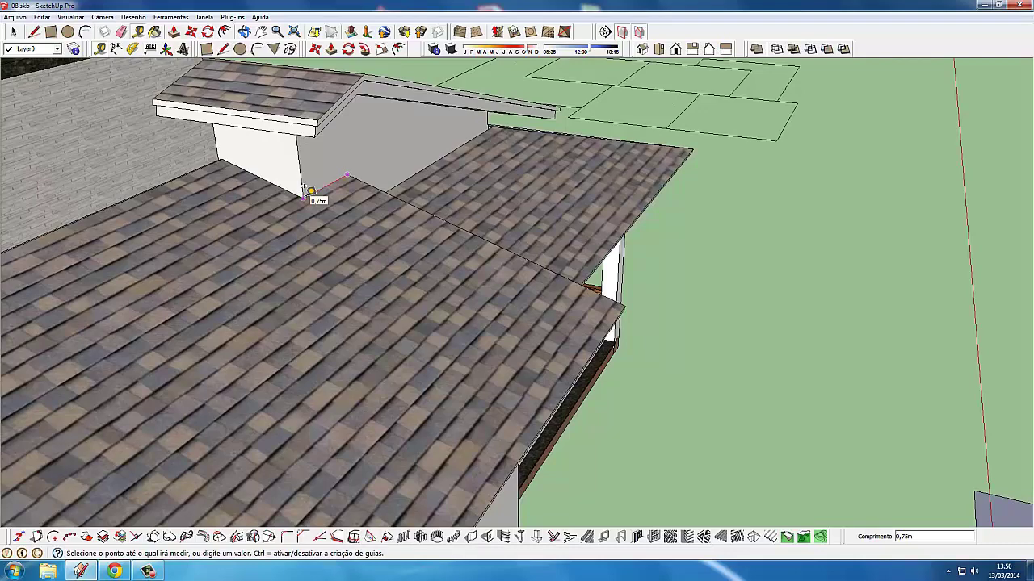
click(311, 190)
scroll(290, 182, down, 3)
scroll(257, 164, up, 3)
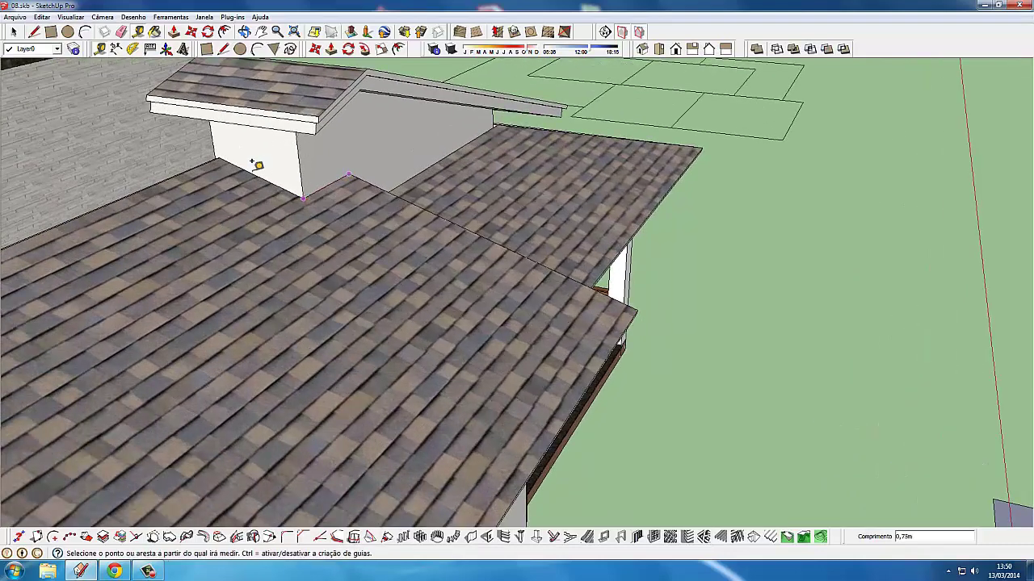
click(223, 148)
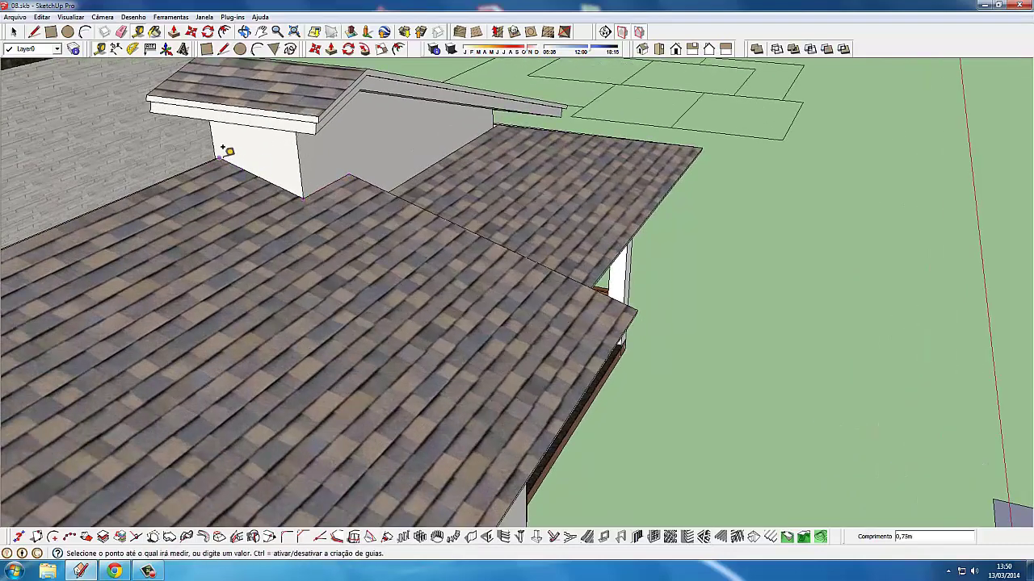
click(309, 192)
scroll(323, 194, up, 3)
mouse_move(346, 196)
middle_down()
mouse_move(415, 221)
mouse_move(315, 215)
middle_up()
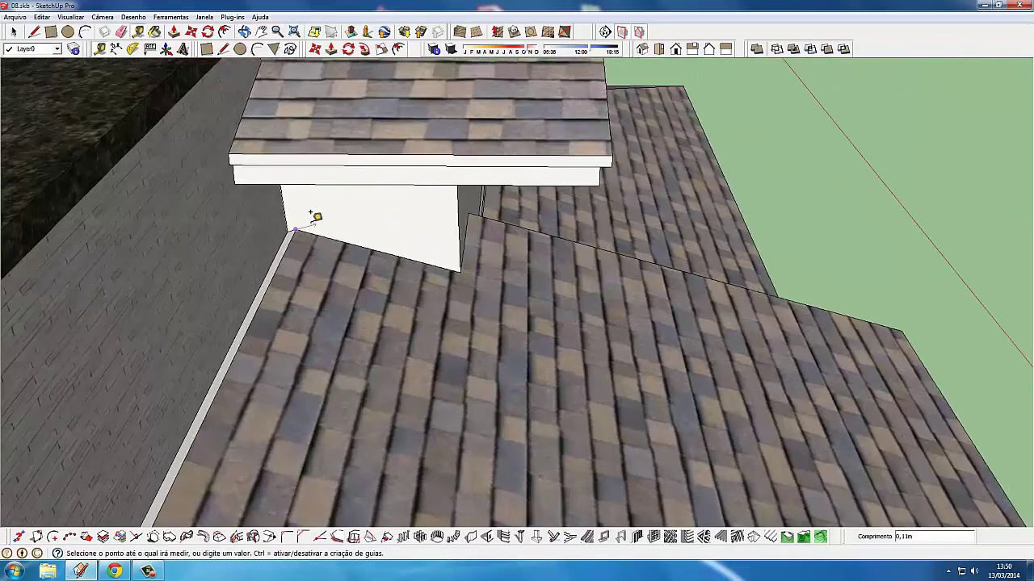
scroll(303, 218, up, 2)
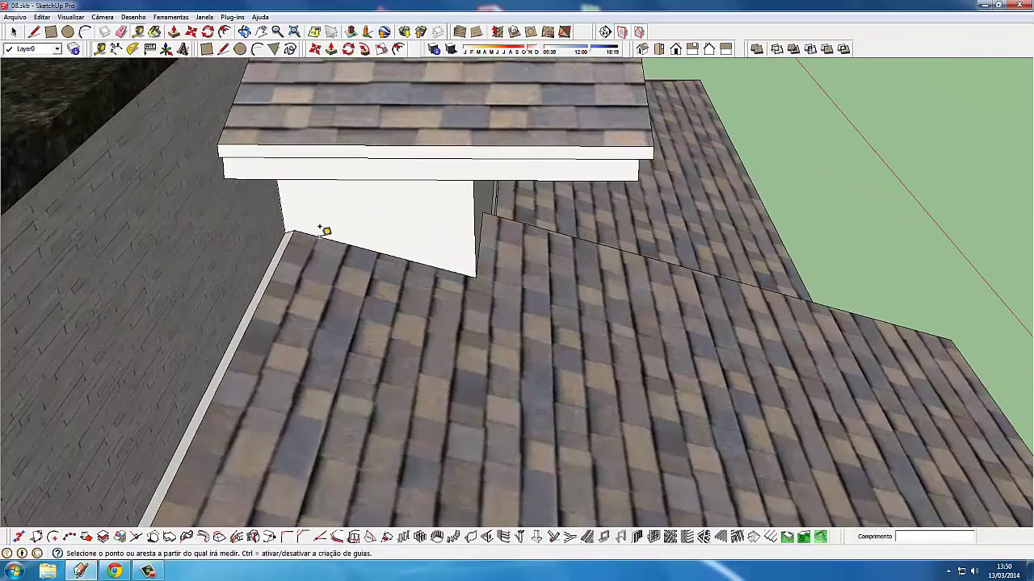
scroll(320, 230, down, 3)
middle_drag(321, 230, 360, 214)
click(353, 220)
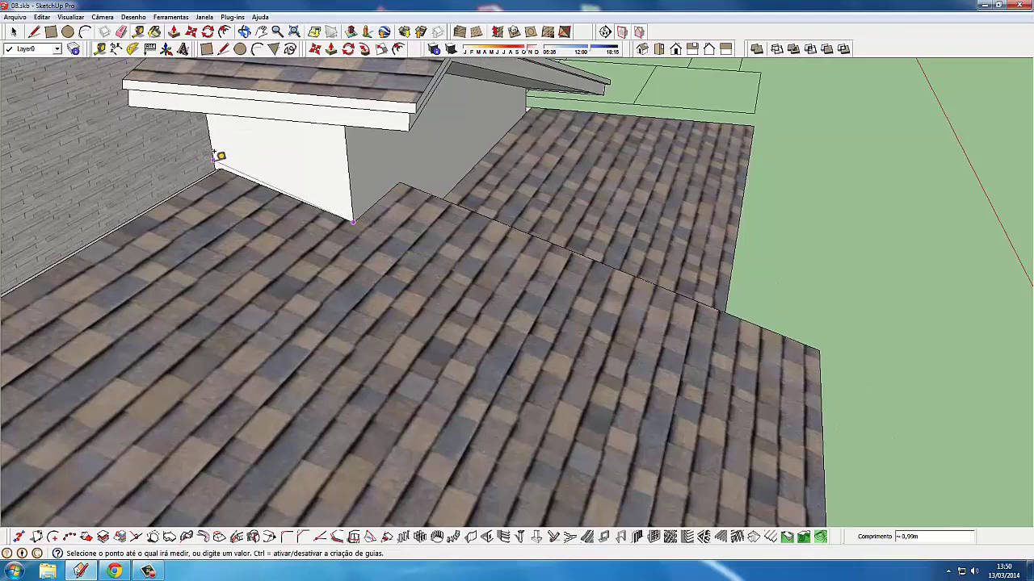
scroll(216, 158, down, 3)
scroll(216, 158, down, 3)
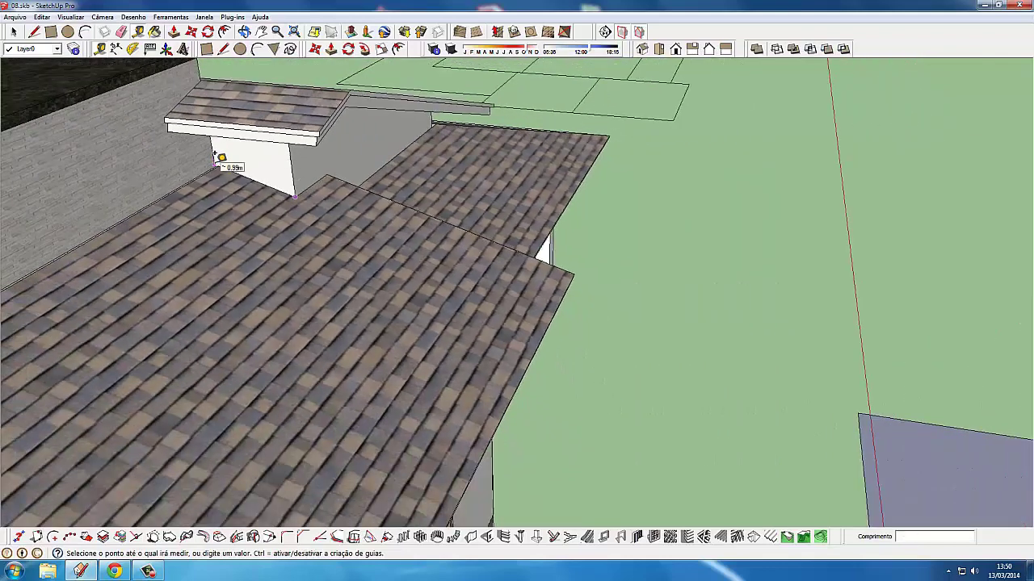
scroll(217, 157, down, 3)
key(Escape)
scroll(208, 94, up, 1)
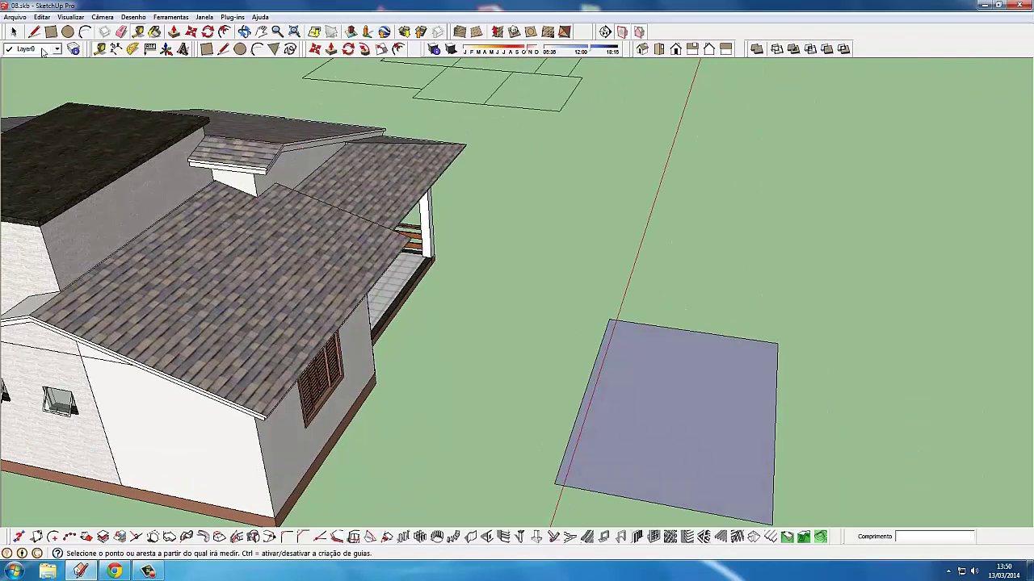
Copy the rectangle's top edge 5 inward with Move and Ctrl.
click(13, 31)
scroll(506, 315, up, 1)
scroll(640, 333, up, 1)
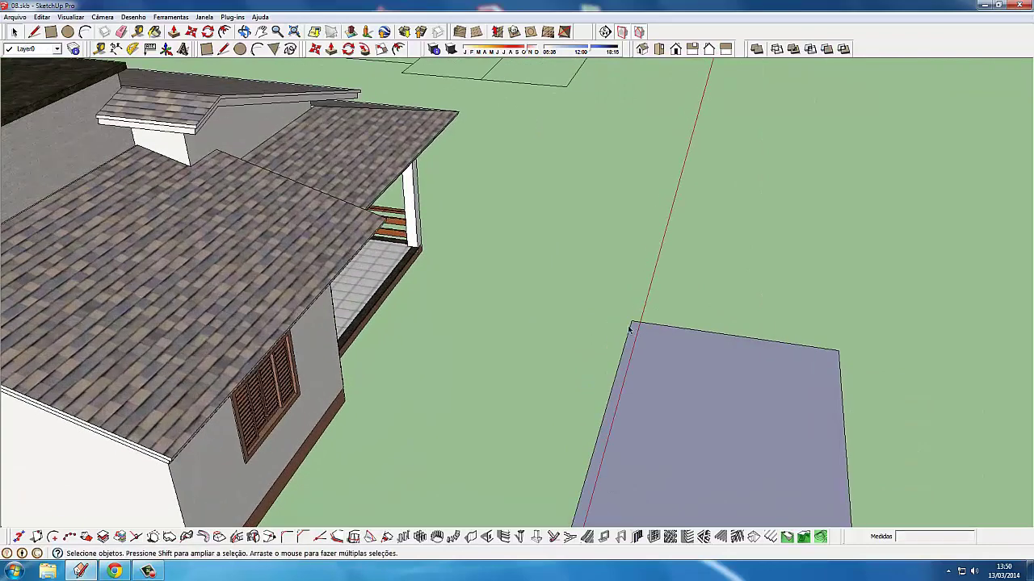
scroll(630, 327, up, 1)
scroll(598, 325, up, 1)
click(584, 329)
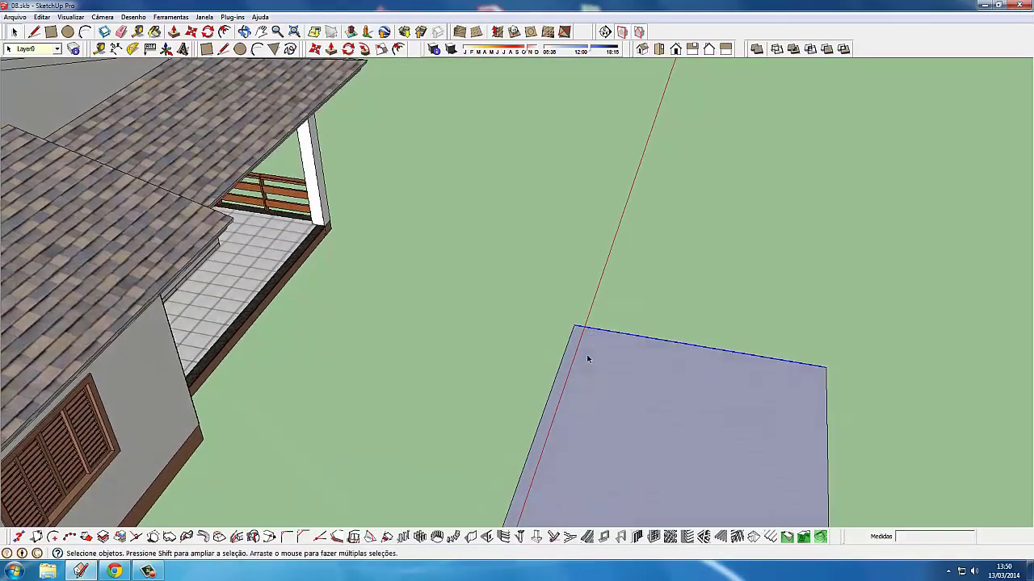
key(m)
key(ctrl)
click(588, 359)
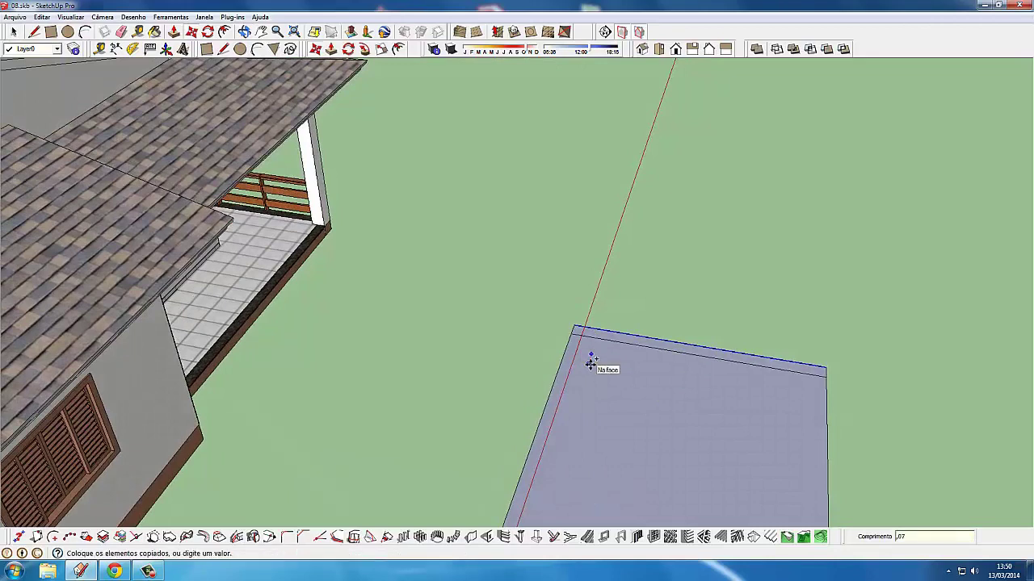
text(5)
key(Return)
Copy the edge twice more near the corner, the last at 9, marking a small corner rectangle.
scroll(594, 326, up, 1)
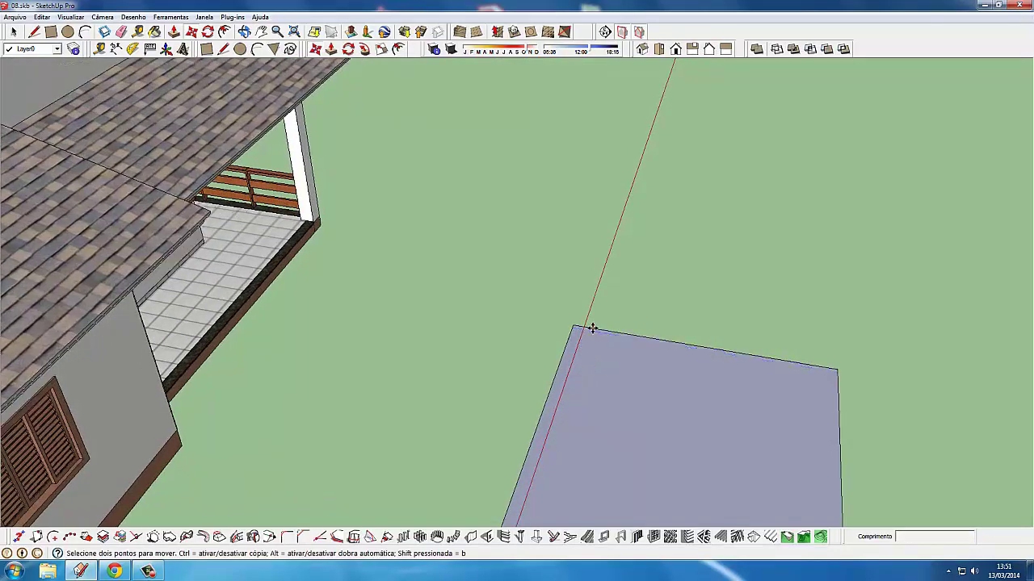
click(590, 329)
text(,7)
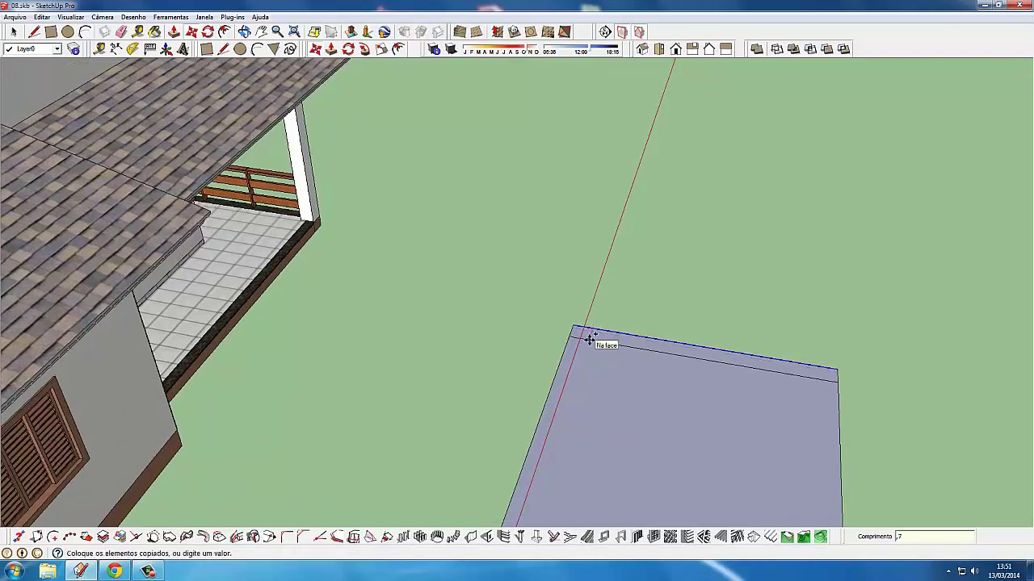
key(Return)
scroll(567, 336, up, 1)
click(573, 336)
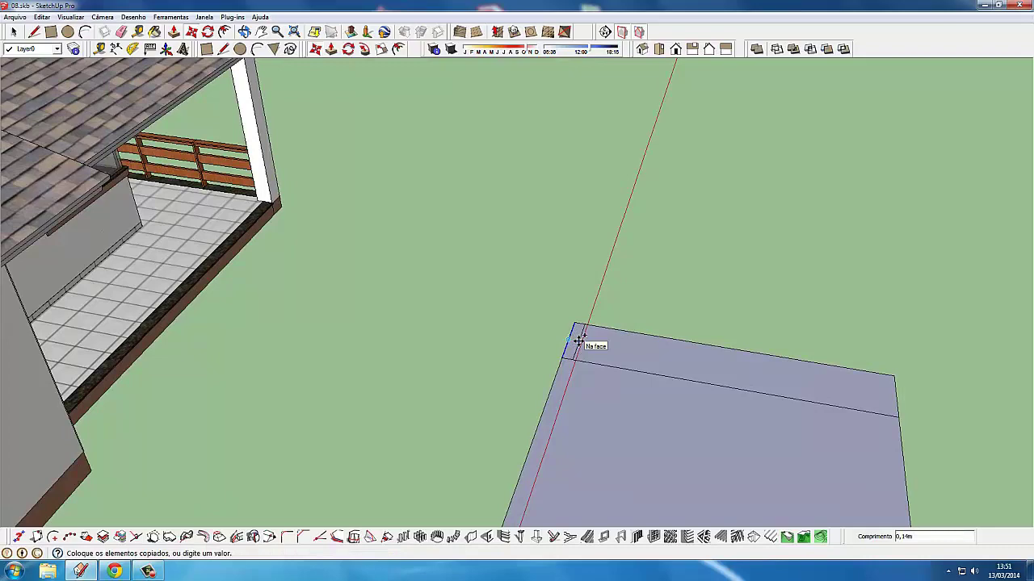
scroll(579, 340, down, 2)
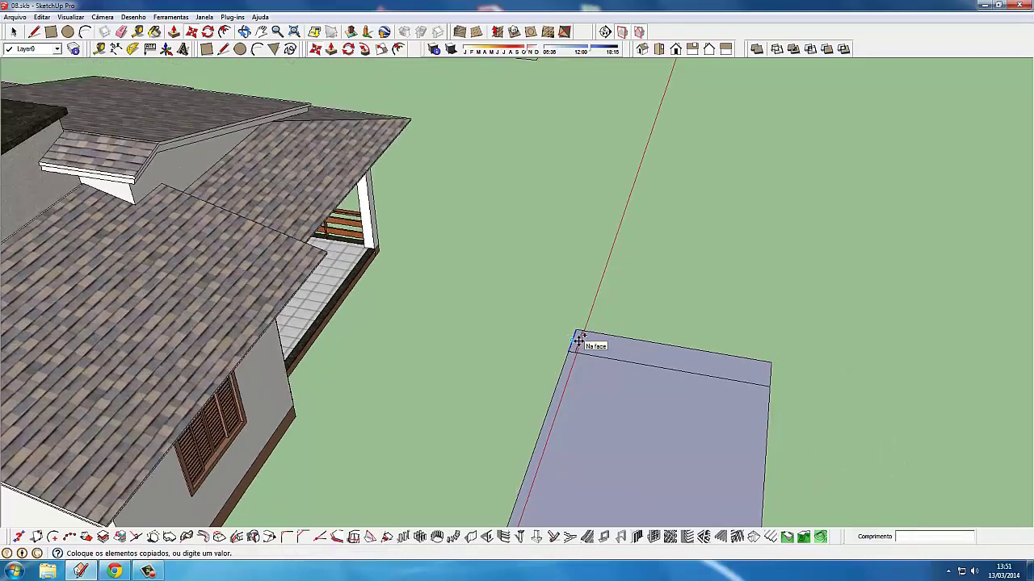
scroll(579, 340, down, 1)
scroll(579, 340, up, 2)
text(,)
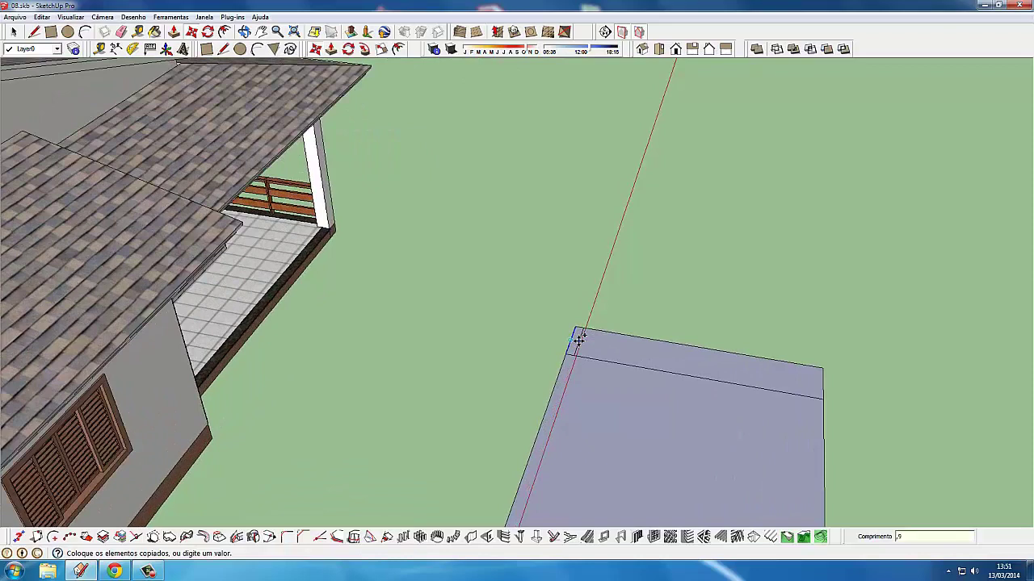
text(9)
key(Return)
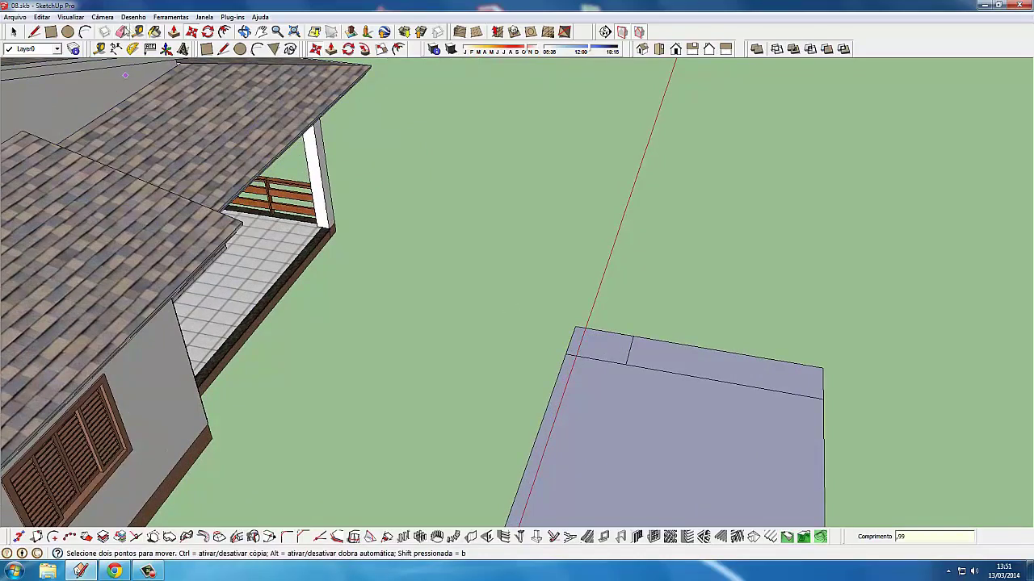
Erase the long copied line and the small corner rectangle to leave a notch, then select the face.
click(121, 31)
click(762, 391)
click(603, 355)
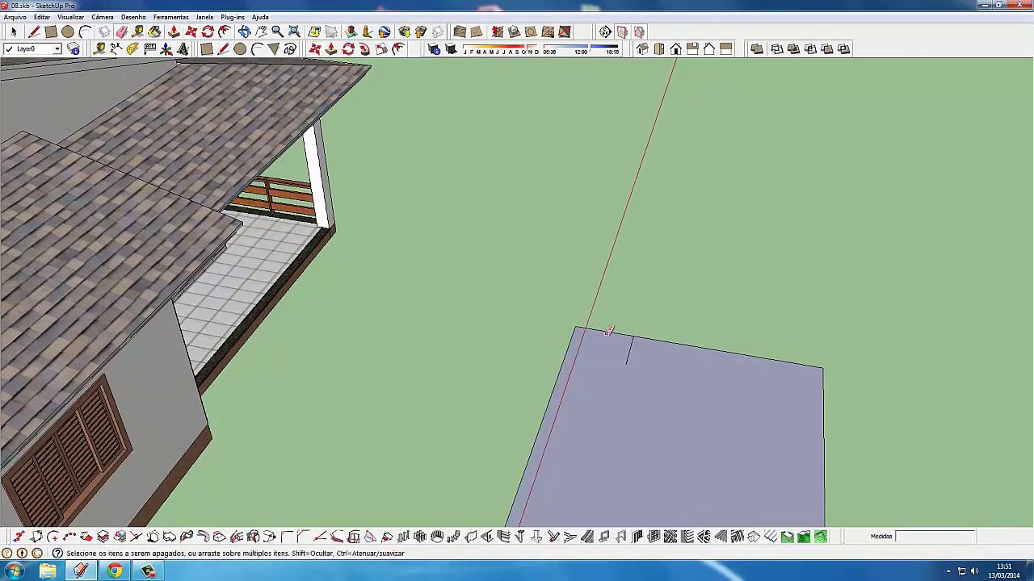
click(598, 331)
middle_drag(599, 331, 486, 365)
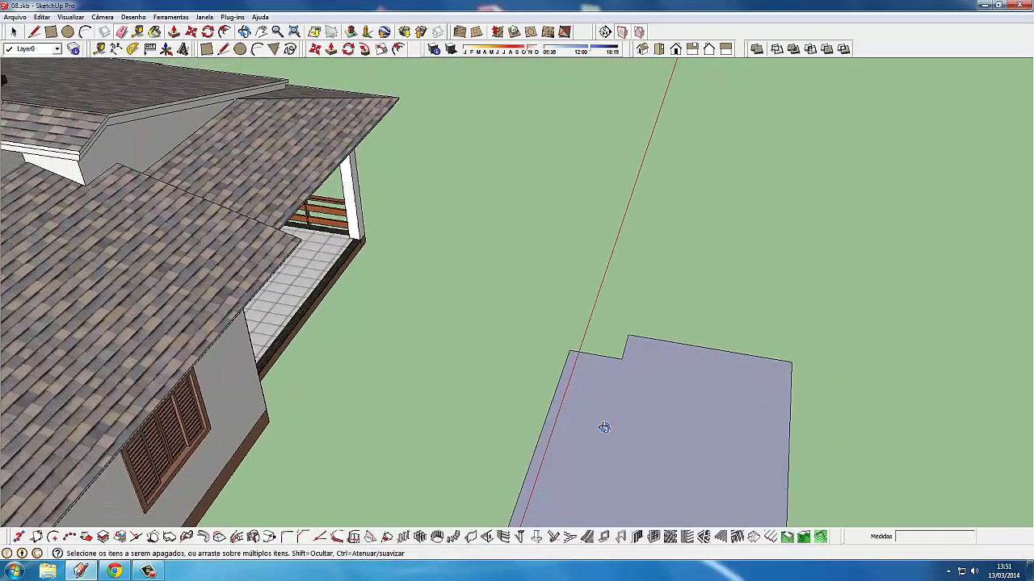
key(space)
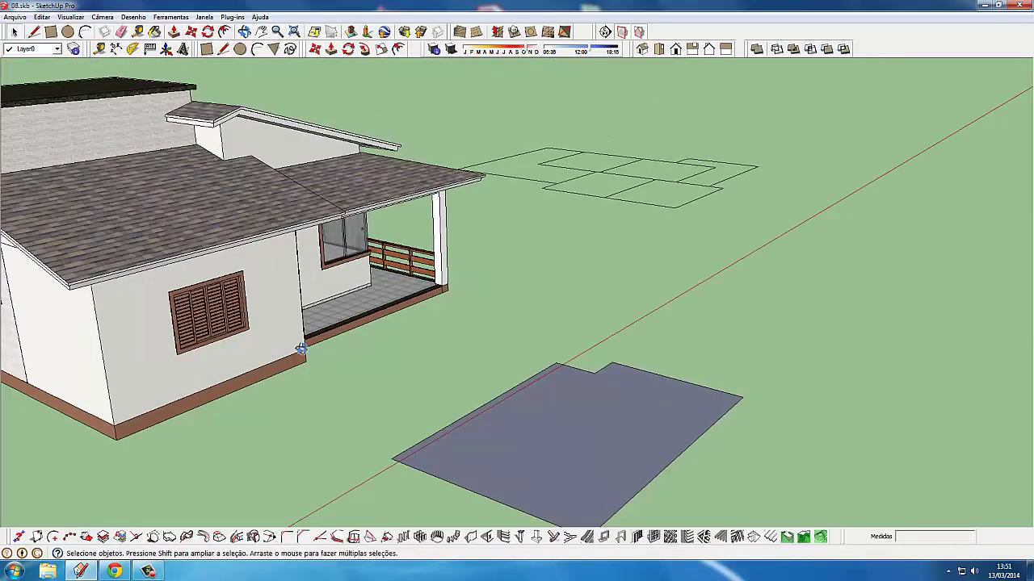
mouse_move(638, 412)
middle_down()
mouse_move(577, 388)
mouse_move(613, 399)
mouse_move(658, 390)
mouse_move(623, 365)
mouse_move(594, 359)
mouse_move(605, 388)
mouse_move(521, 374)
mouse_move(549, 366)
middle_up()
click(577, 387)
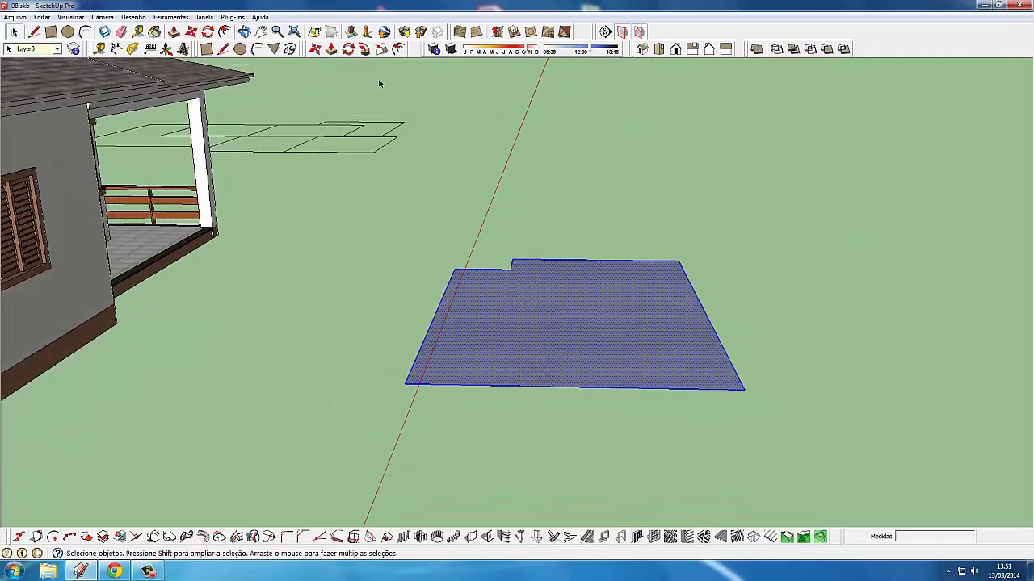
Set a rotation centre and base on the face at eye level, then cancel to restart.
click(348, 49)
mouse_move(586, 315)
middle_down()
mouse_move(577, 254)
mouse_move(616, 235)
middle_up()
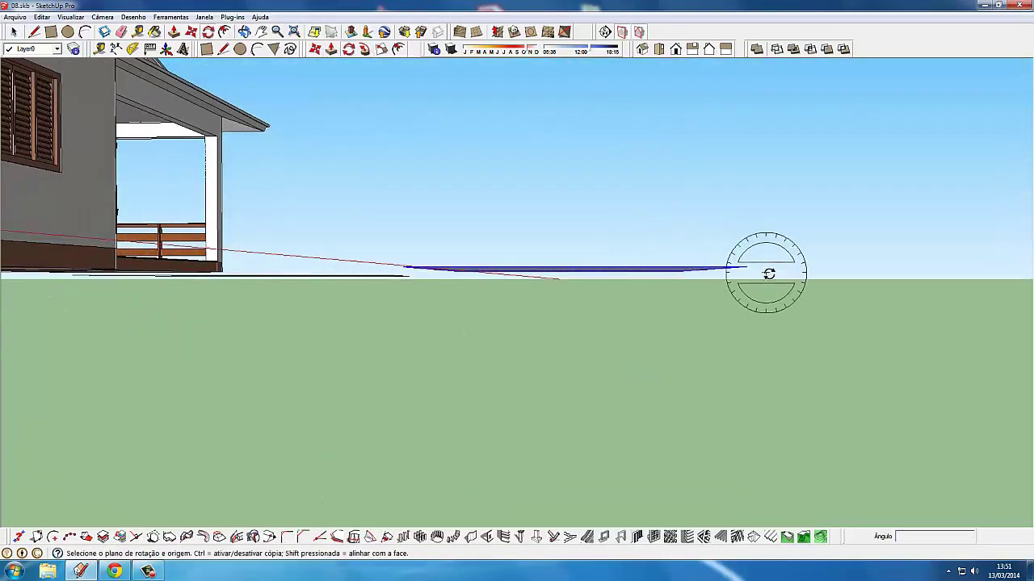
click(744, 266)
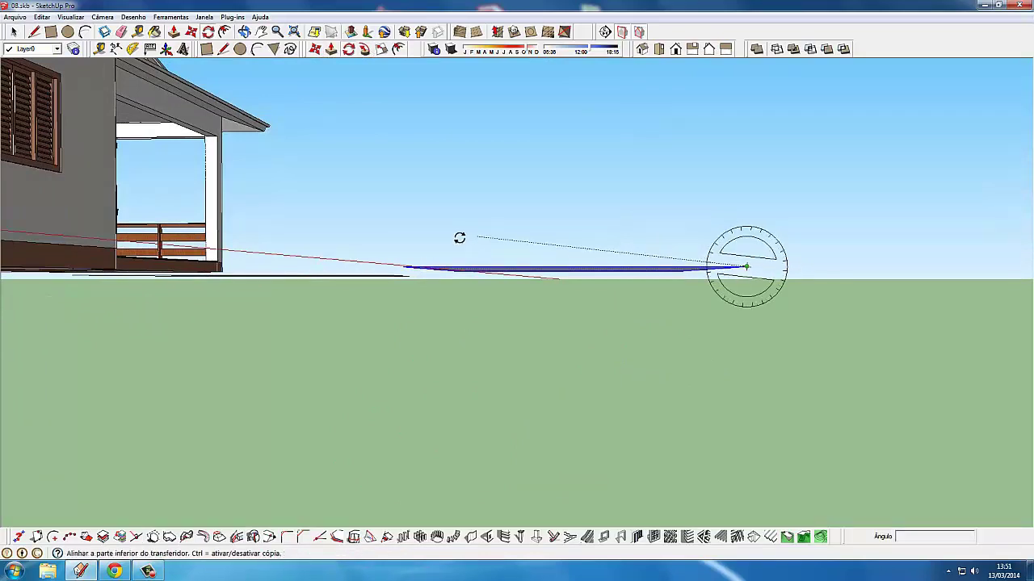
click(404, 267)
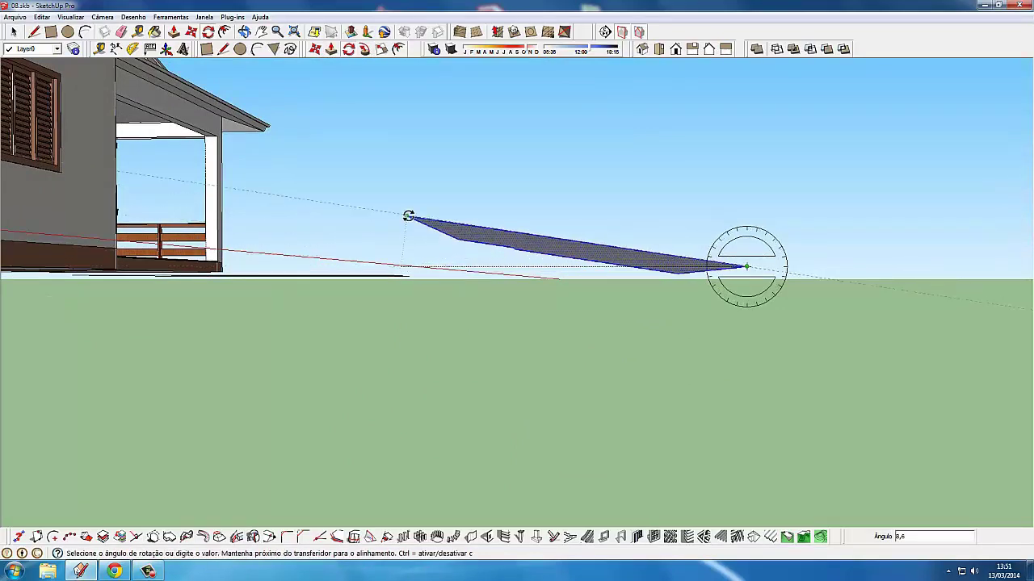
key(Escape)
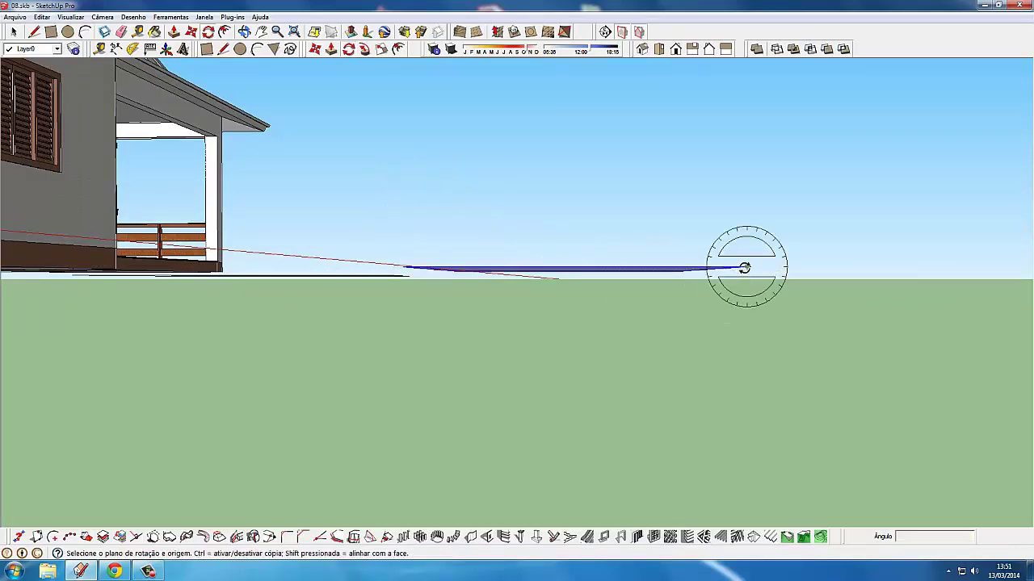
Rotate the notched face upward about 26° around its corner edge, then orbit to inspect.
click(746, 267)
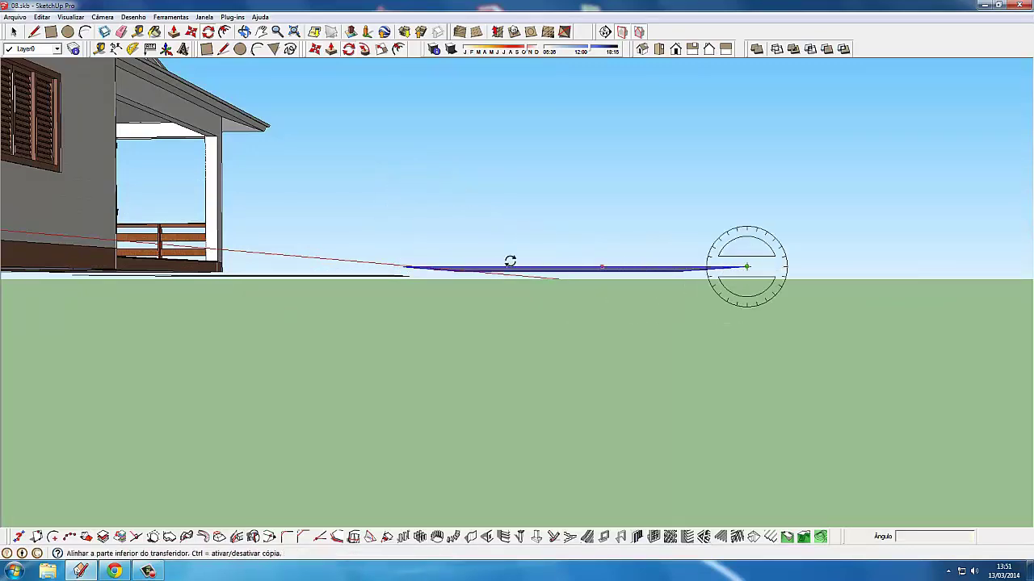
click(403, 266)
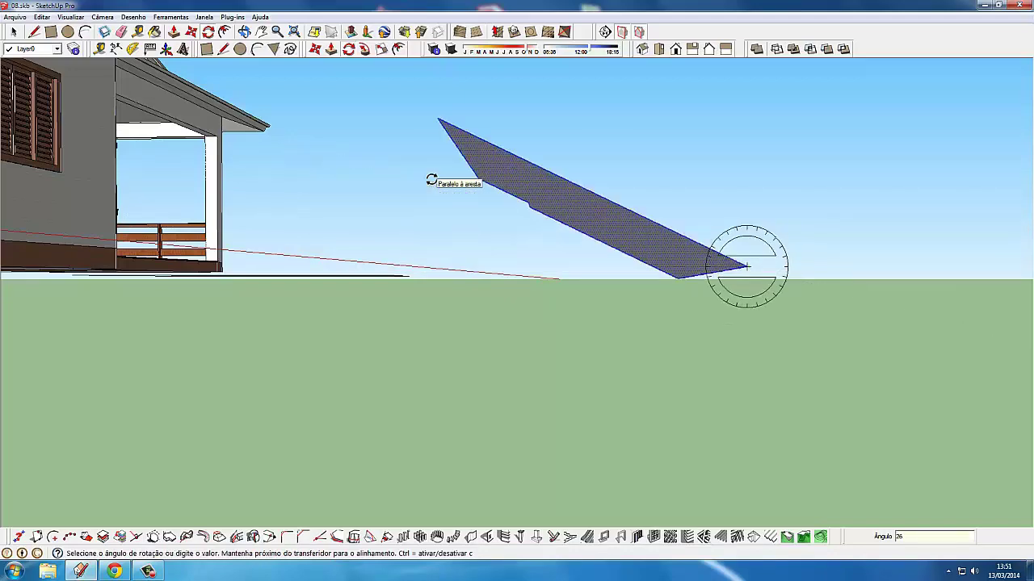
click(431, 175)
mouse_move(457, 199)
middle_down()
mouse_move(376, 397)
mouse_move(313, 404)
mouse_move(404, 307)
mouse_move(172, 323)
middle_up()
key(space)
mouse_move(133, 290)
middle_down()
mouse_move(385, 267)
mouse_move(427, 286)
middle_up()
scroll(514, 280, up, 2)
mouse_move(515, 279)
middle_down()
mouse_move(446, 353)
mouse_move(441, 295)
mouse_move(170, 141)
mouse_move(358, 339)
middle_up()
scroll(450, 339, down, 3)
scroll(454, 323, down, 2)
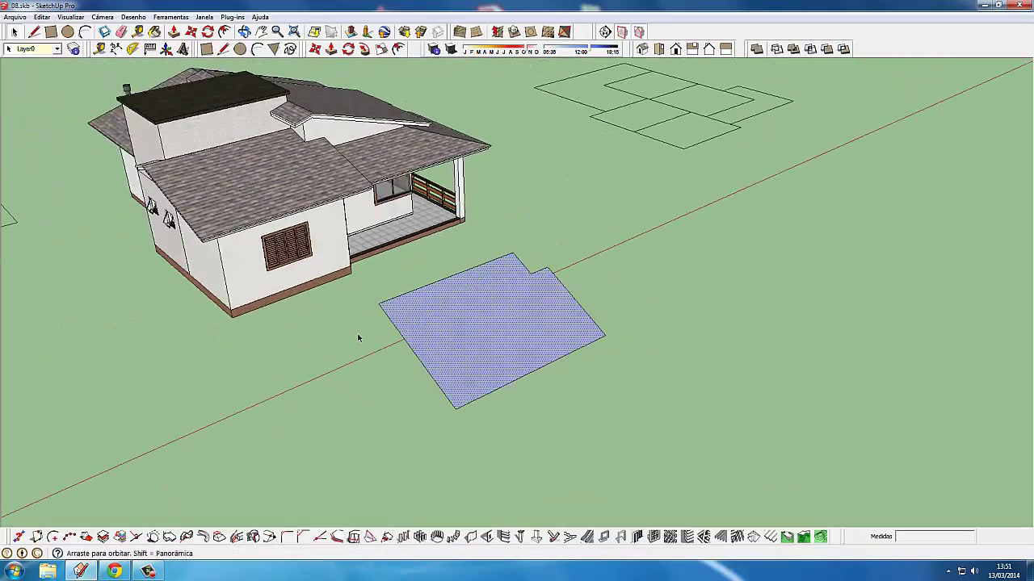
scroll(480, 347, up, 2)
scroll(438, 300, up, 2)
scroll(436, 300, up, 2)
scroll(436, 301, up, 2)
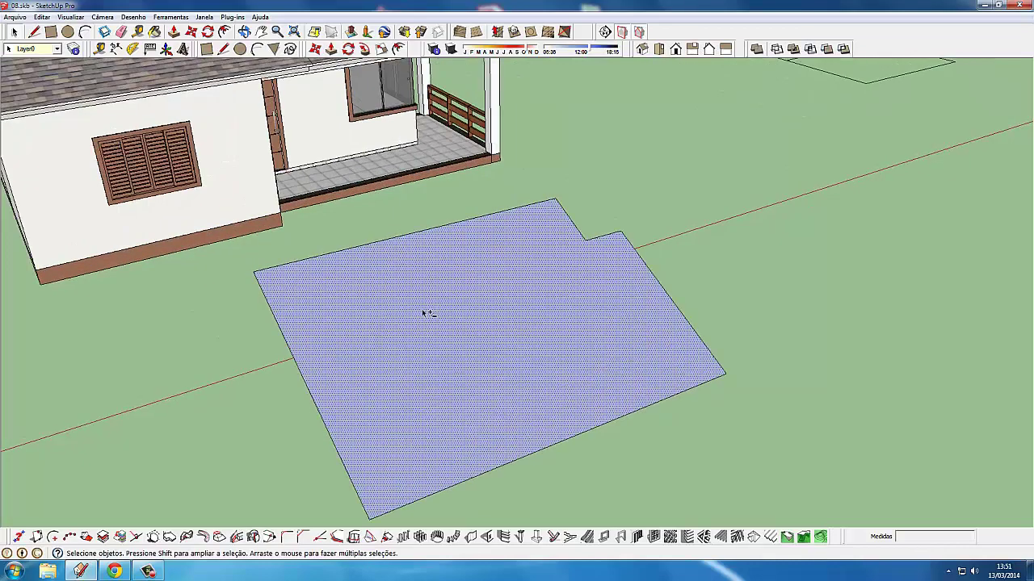
middle_drag(425, 314, 436, 280)
scroll(390, 321, down, 1)
scroll(390, 321, up, 2)
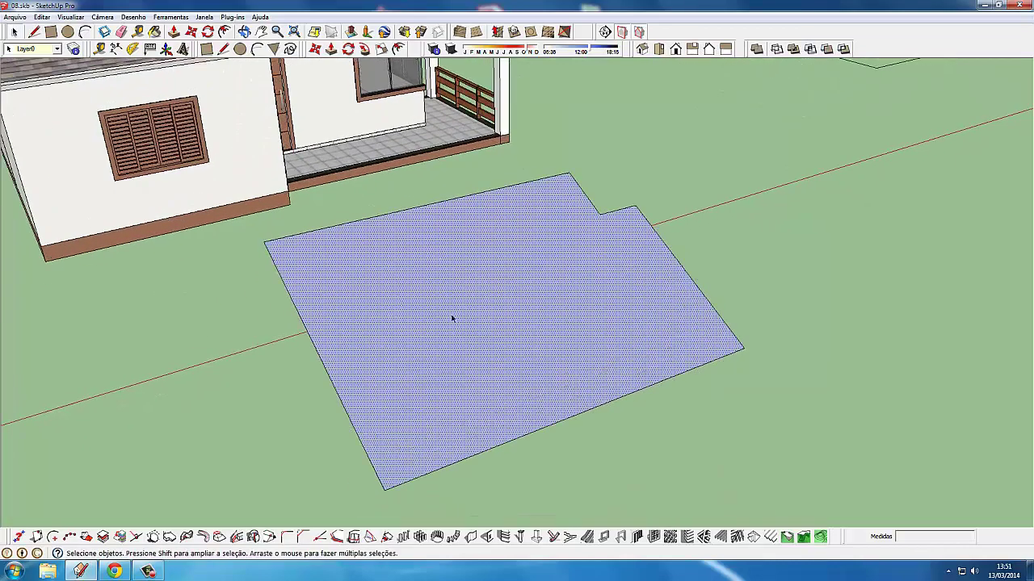
scroll(440, 295, down, 2)
scroll(431, 300, up, 1)
scroll(431, 299, up, 2)
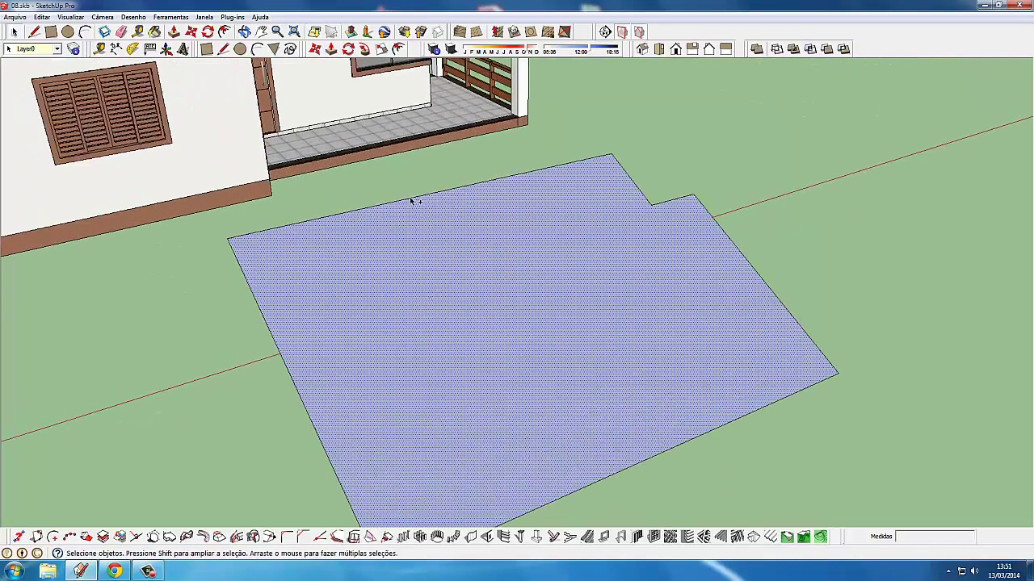
click(411, 199)
scroll(658, 206, down, 2)
middle_drag(658, 206, 526, 291)
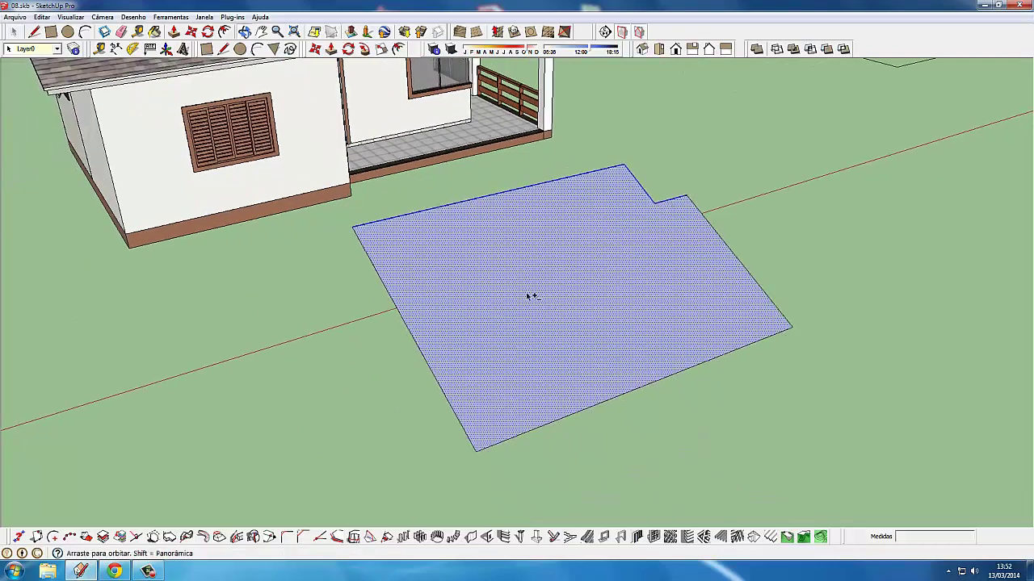
click(233, 17)
mouse_move(257, 109)
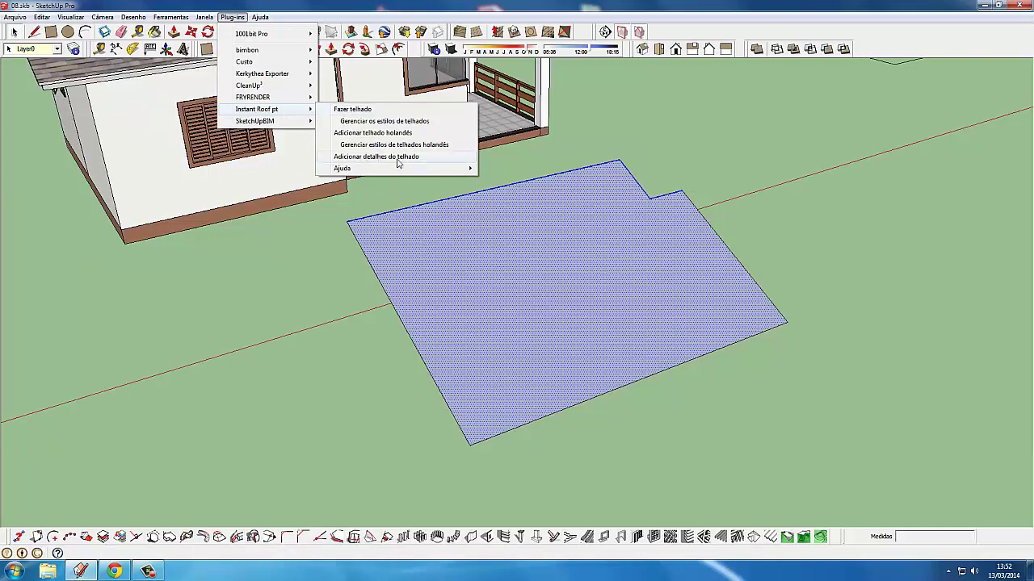
click(398, 158)
click(582, 284)
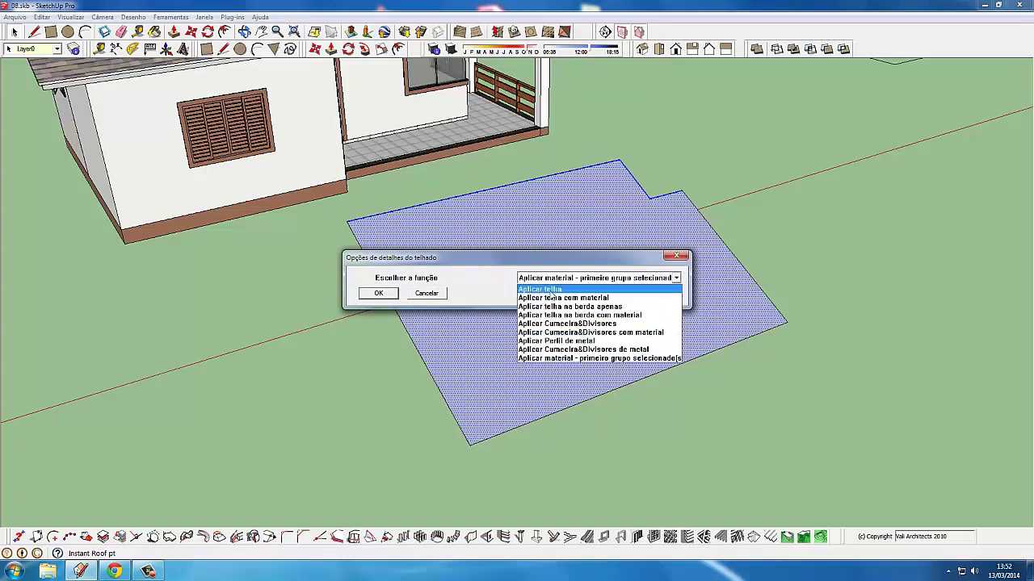
click(539, 289)
click(378, 294)
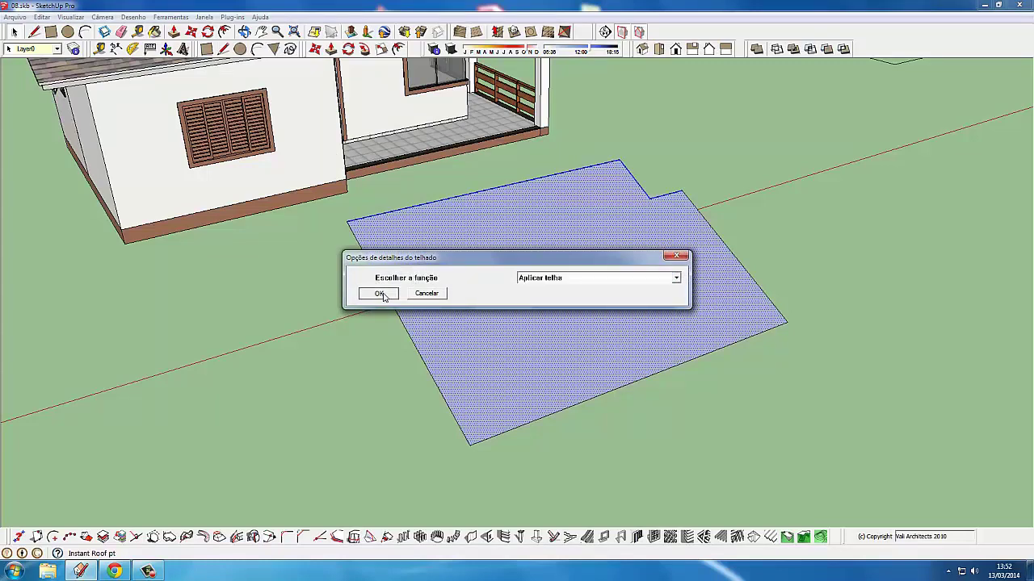
mouse_move(378, 293)
middle_down()
mouse_move(404, 296)
mouse_move(482, 251)
mouse_move(506, 260)
mouse_move(393, 357)
mouse_move(396, 383)
mouse_move(272, 399)
mouse_move(280, 389)
mouse_move(243, 380)
mouse_move(325, 369)
mouse_move(318, 353)
middle_up()
click(501, 291)
mouse_move(289, 321)
middle_down()
mouse_move(372, 401)
mouse_move(318, 431)
mouse_move(272, 420)
mouse_move(342, 381)
mouse_move(330, 398)
mouse_move(688, 283)
mouse_move(557, 393)
mouse_move(399, 163)
middle_up()
scroll(371, 401, up, 3)
scroll(384, 395, down, 1)
scroll(384, 395, down, 2)
scroll(385, 394, down, 2)
key(ctrl+z)
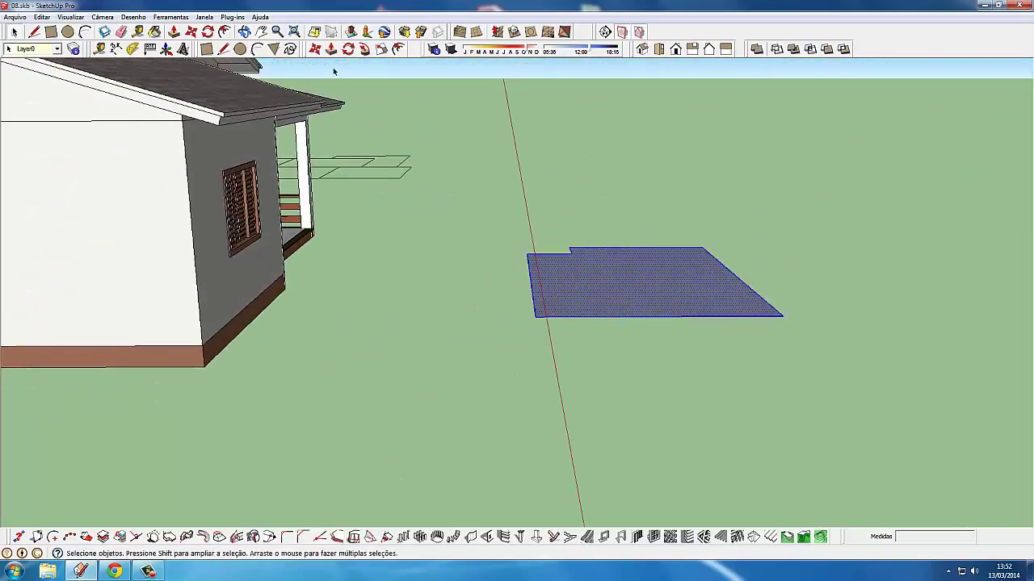
Tilt the notched face 26° about its front edge, then orbit to check the slope.
click(348, 49)
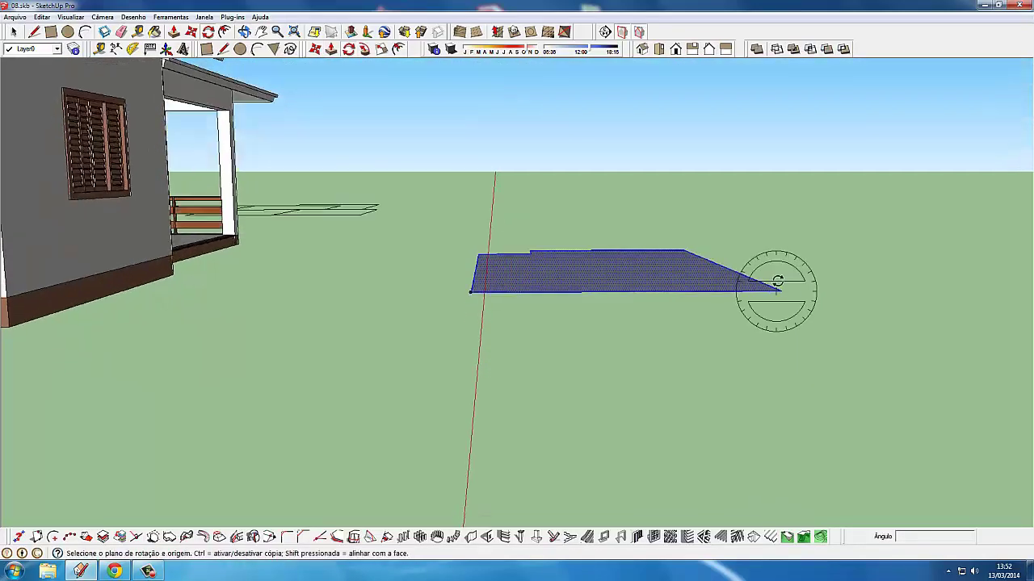
click(782, 294)
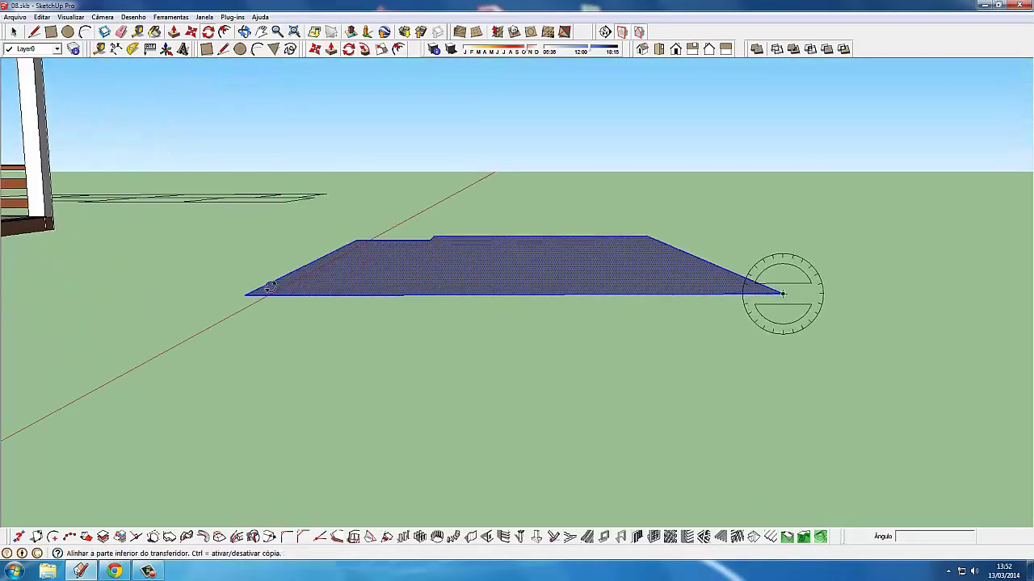
click(245, 297)
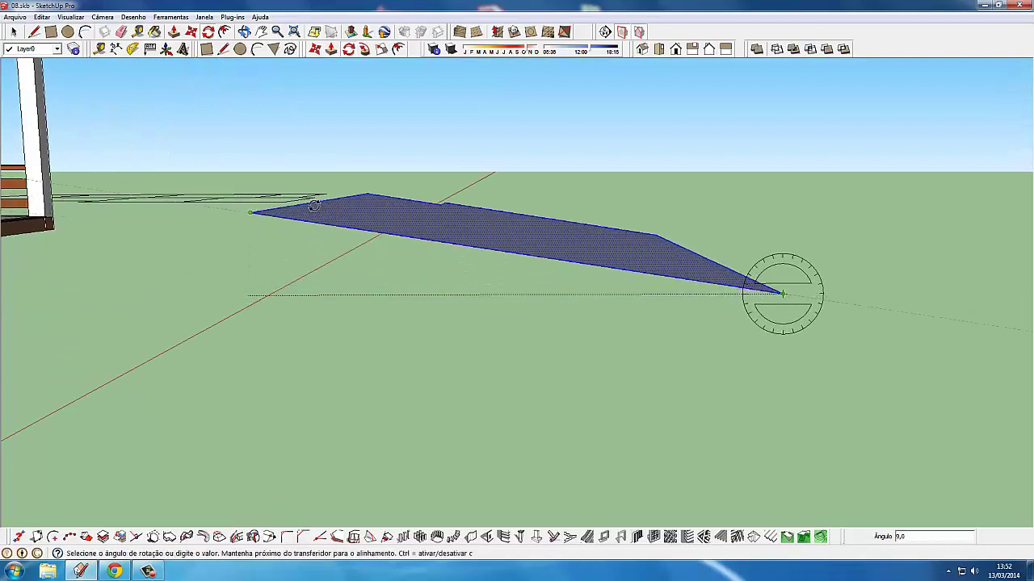
click(353, 170)
click(13, 31)
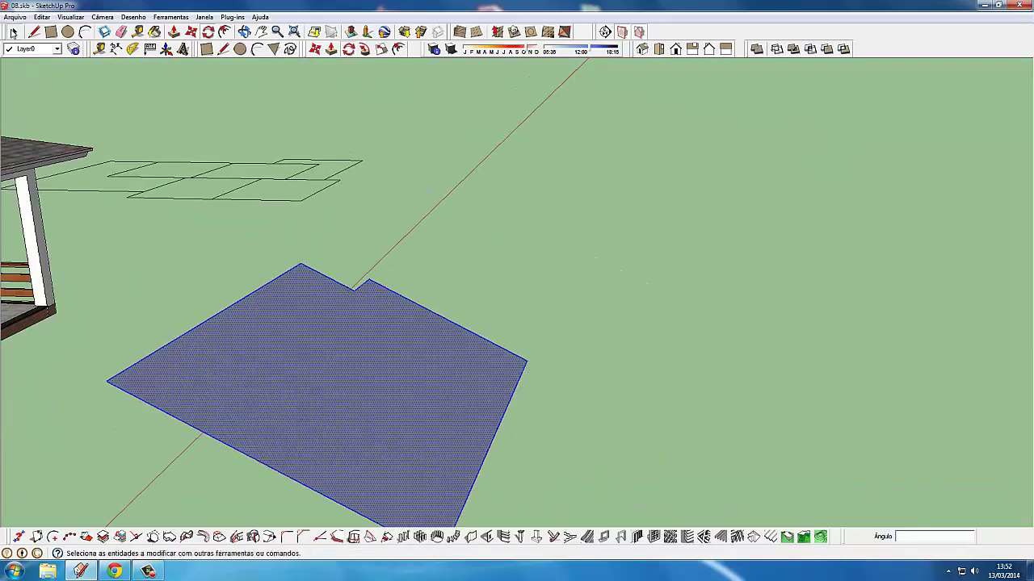
middle_drag(328, 302, 193, 298)
scroll(206, 287, up, 1)
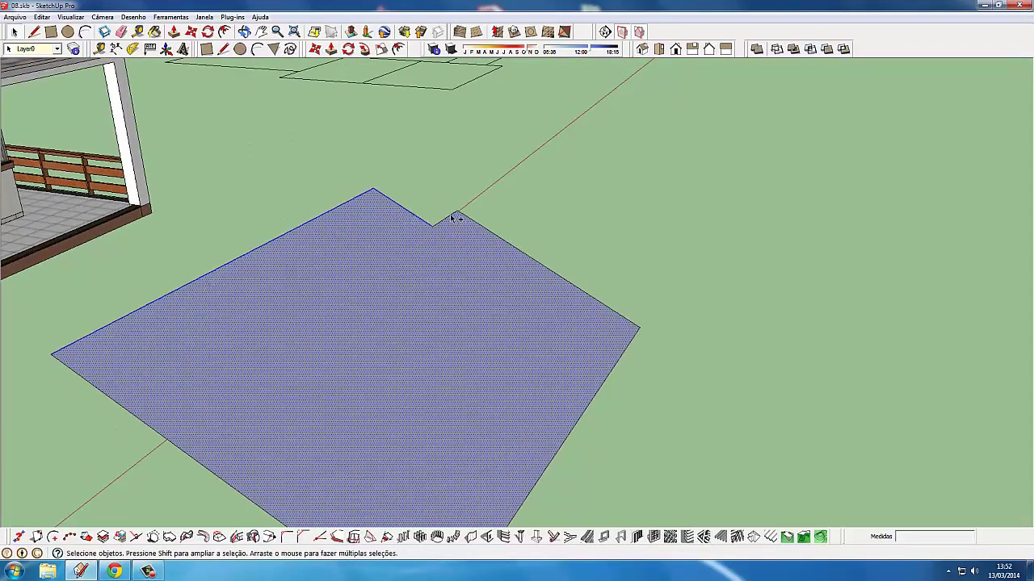
Run Instant Roof's Adicionar detalhes do telhado with Aplicar telha to generate a corrugated roof group.
middle_drag(374, 289, 263, 32)
click(231, 18)
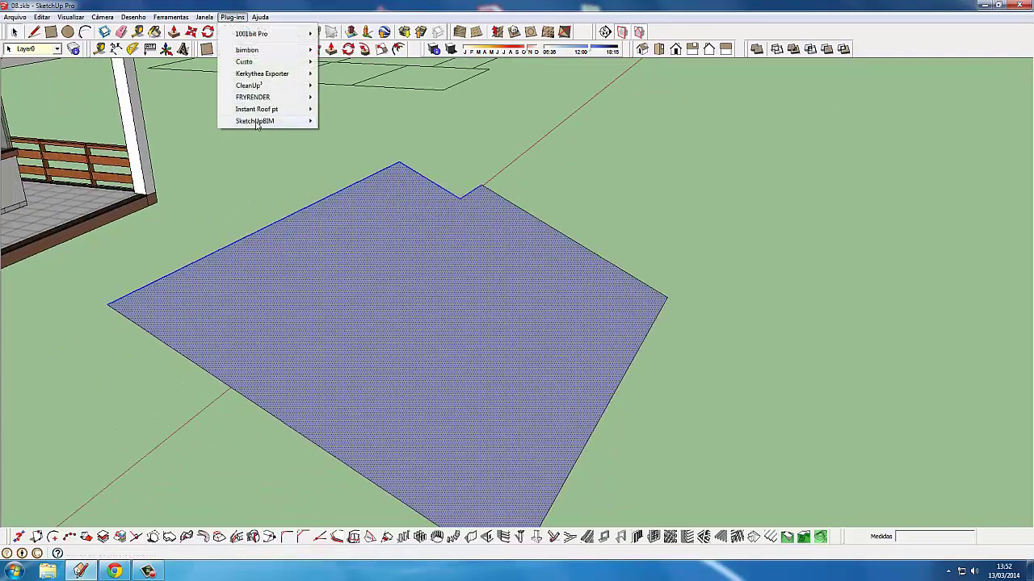
mouse_move(257, 109)
click(379, 159)
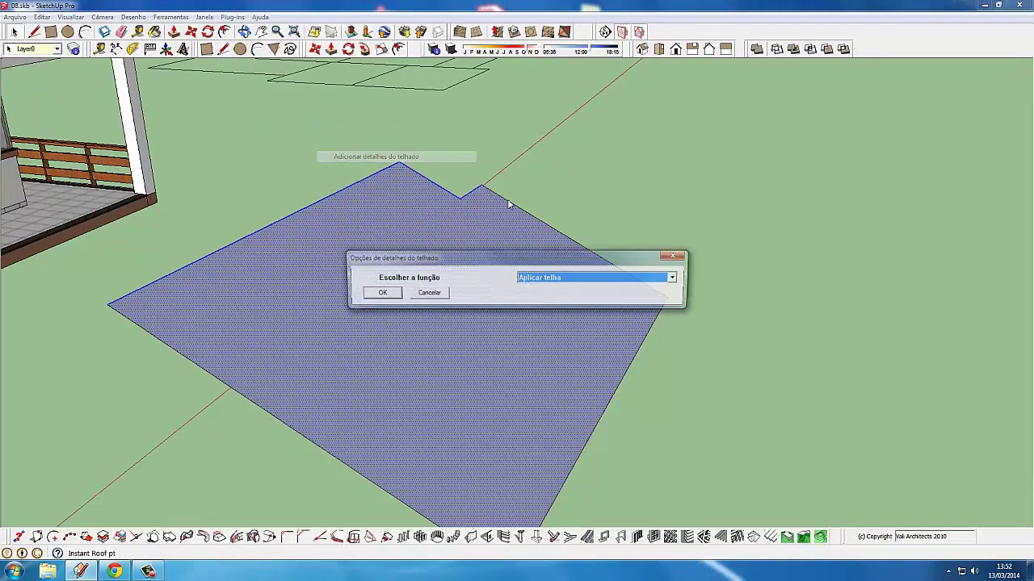
click(549, 278)
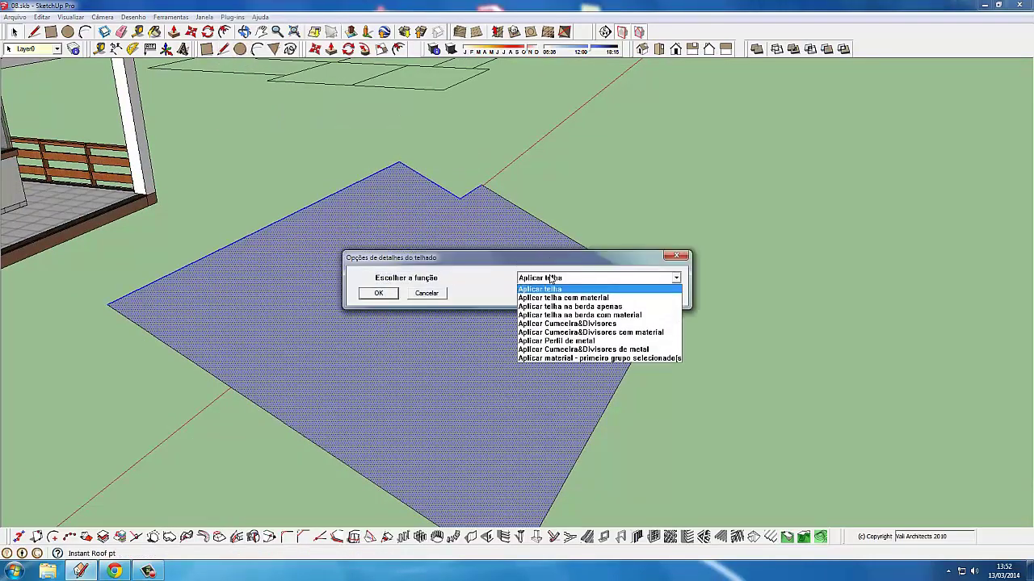
click(547, 289)
click(378, 293)
scroll(396, 275, down, 3)
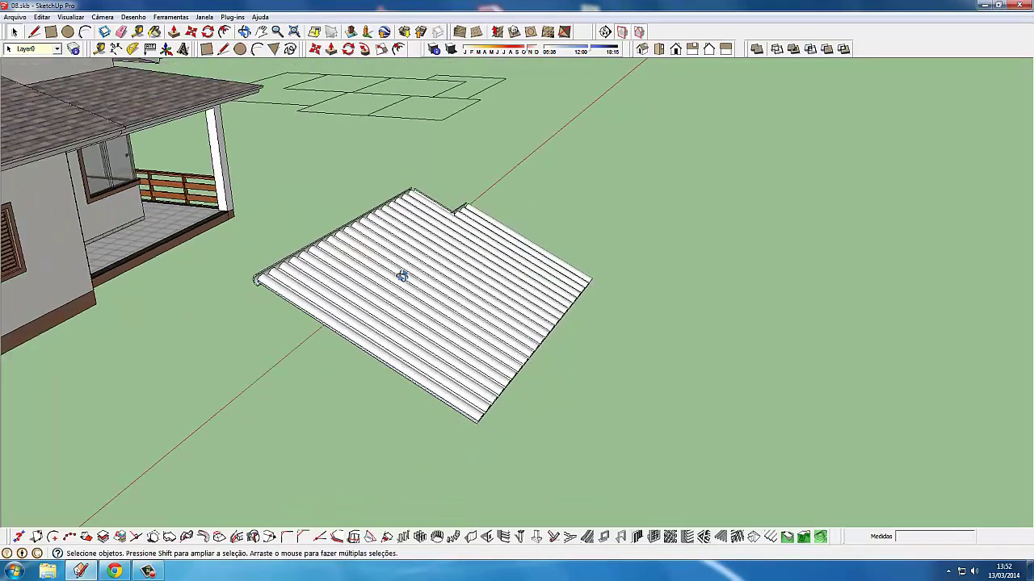
scroll(329, 305, up, 5)
click(330, 305)
Paint the roof with InstantRoofMission from the Telhado material category.
click(173, 31)
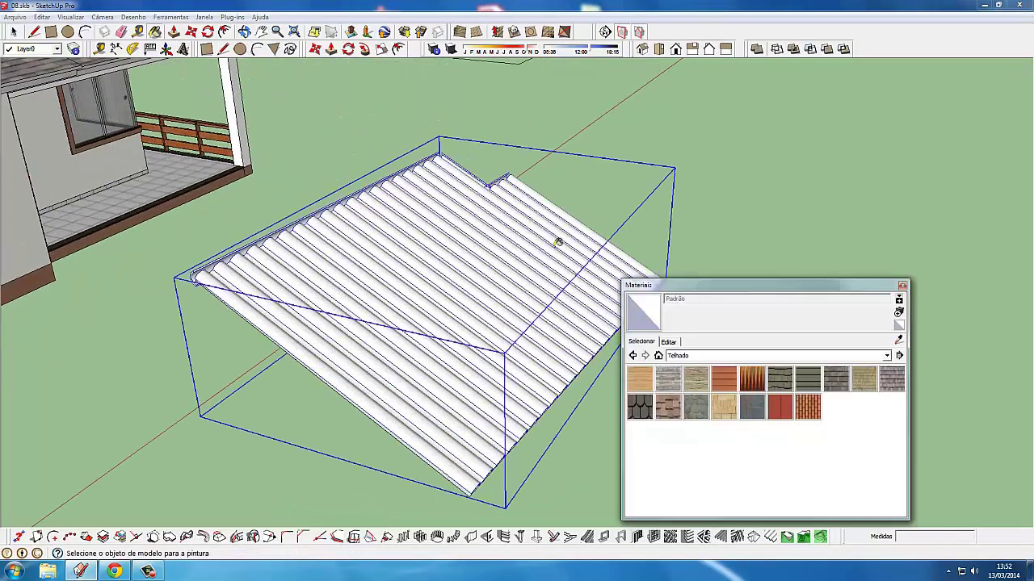
click(695, 356)
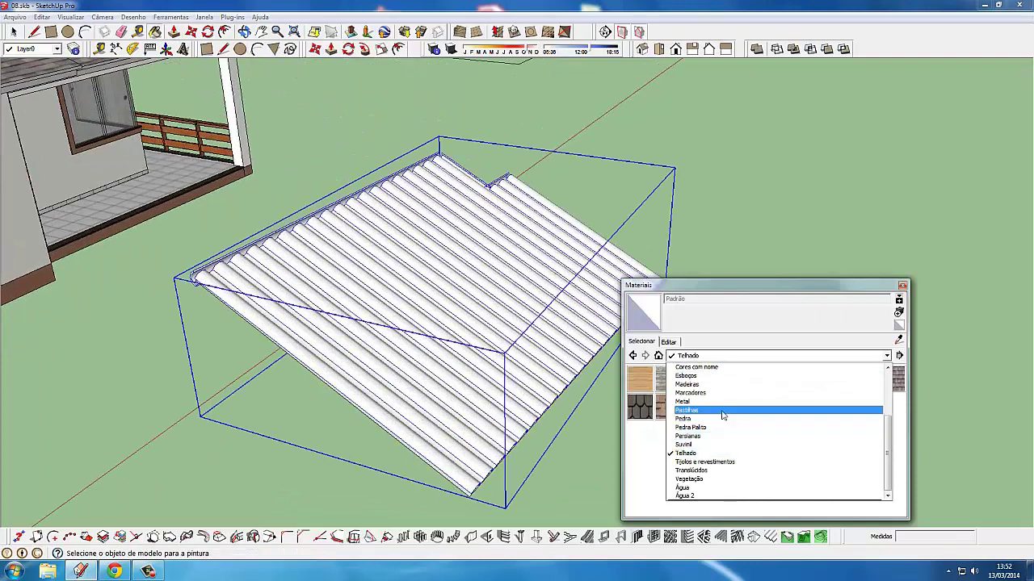
click(726, 451)
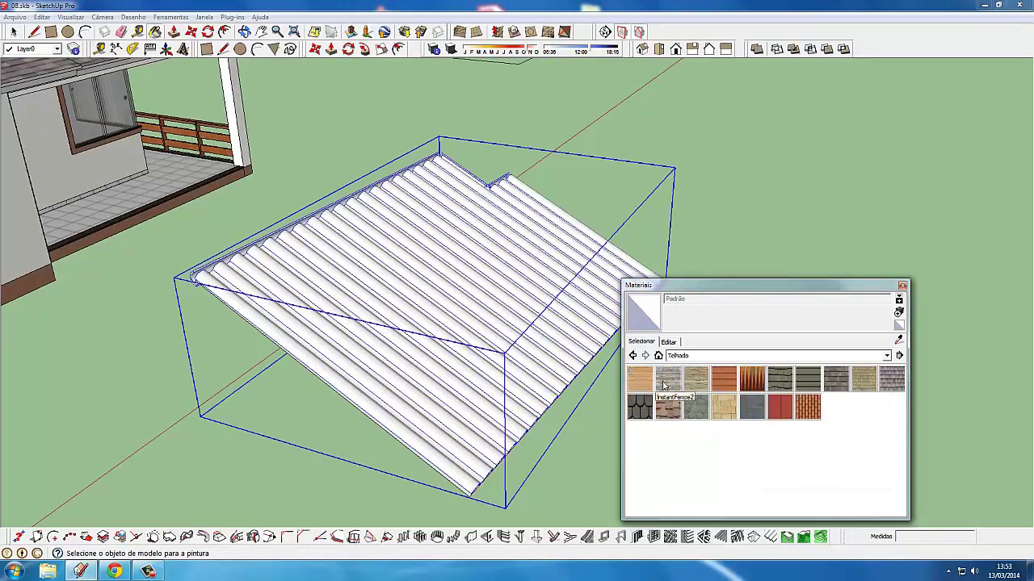
click(666, 385)
click(696, 384)
click(722, 385)
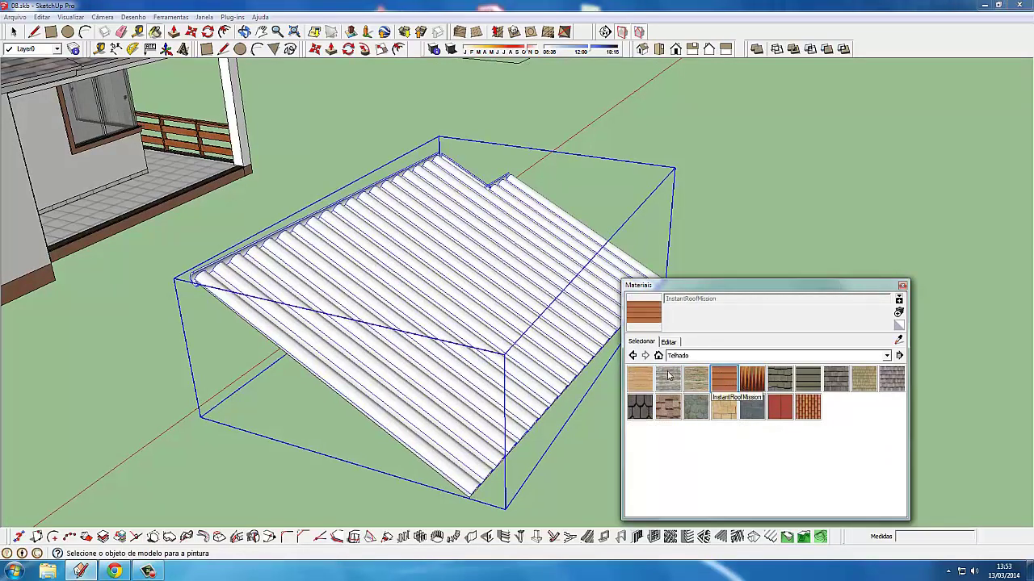
click(524, 312)
Orbit to inspect the painted roof, then deselect and reselect the roof group.
middle_drag(525, 312, 549, 388)
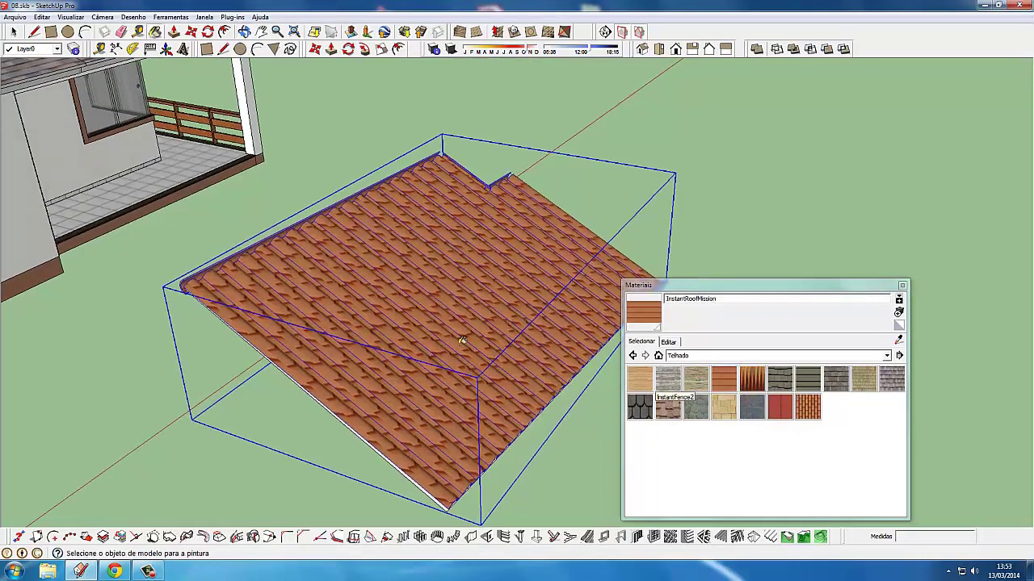
middle_drag(462, 341, 474, 339)
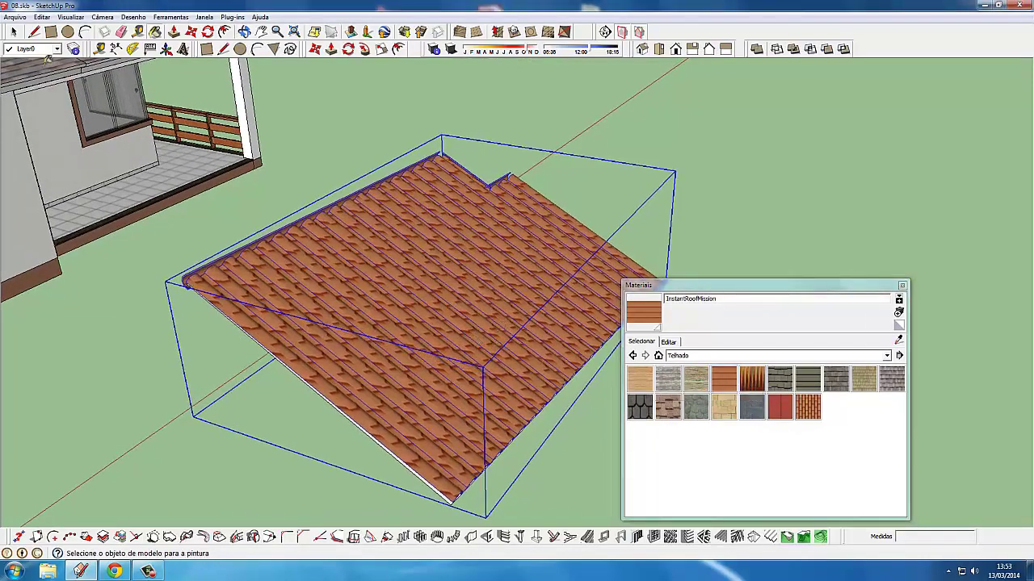
click(15, 33)
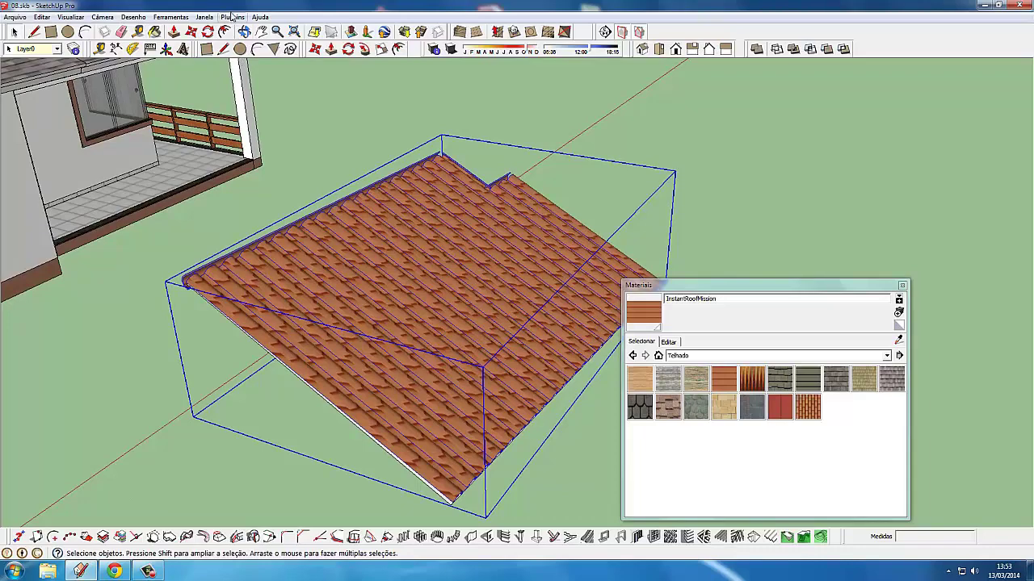
click(162, 436)
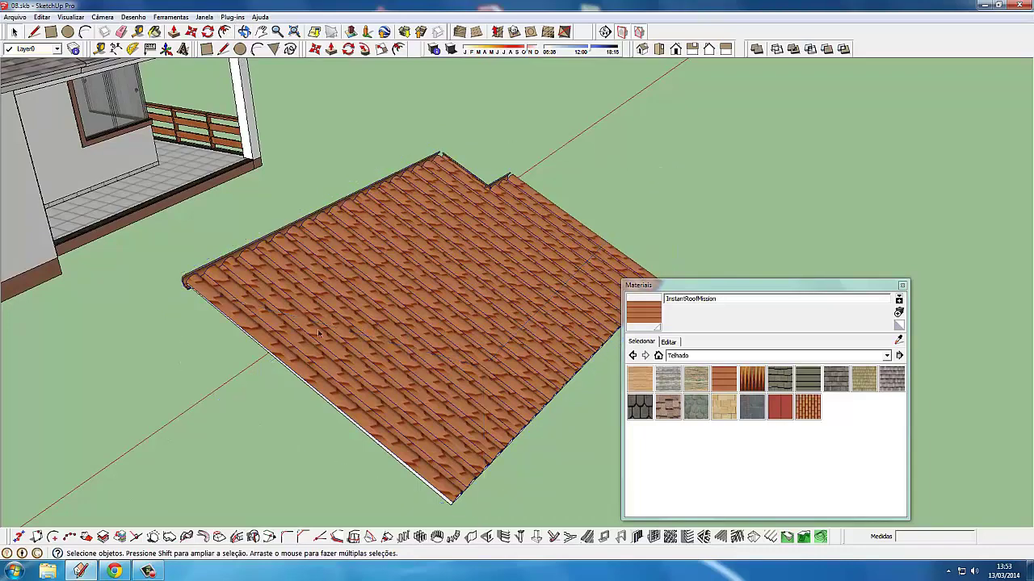
click(318, 335)
mouse_move(318, 334)
middle_down()
mouse_move(341, 293)
mouse_move(321, 323)
middle_up()
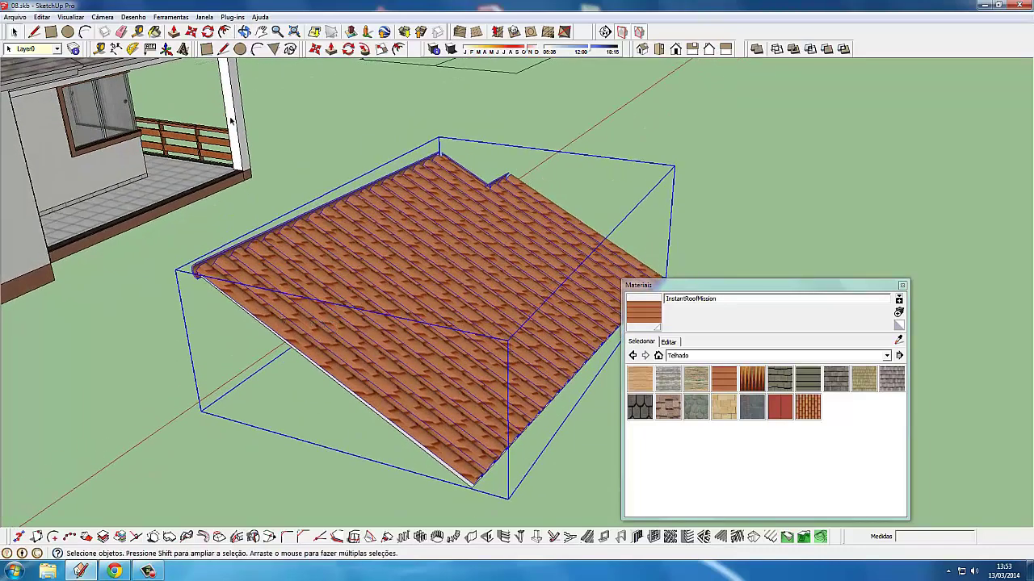
Apply InstantRoofMission to the roof via Adicionar detalhes do telhado's Aplicar material function.
click(232, 17)
mouse_move(256, 110)
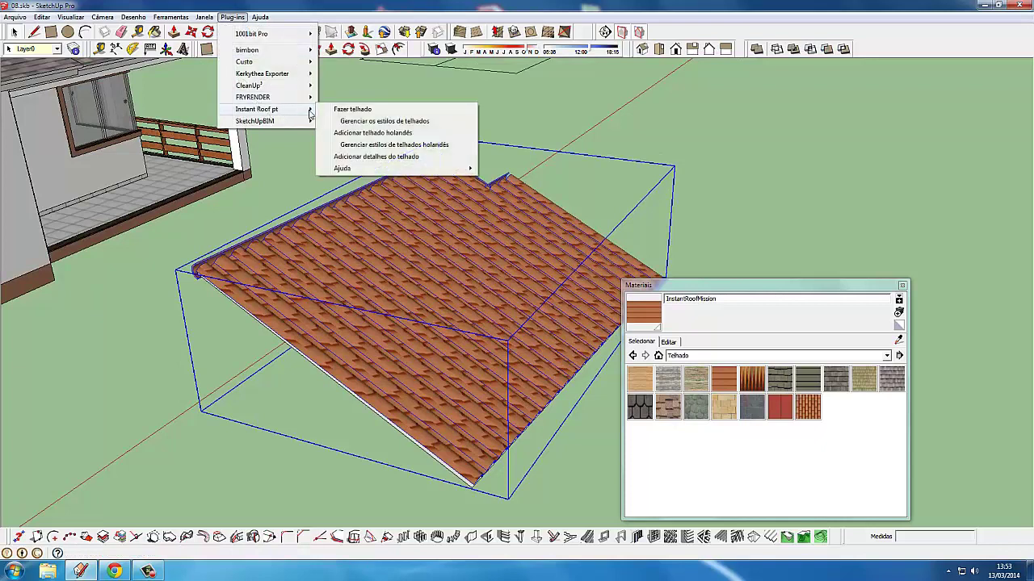
click(377, 157)
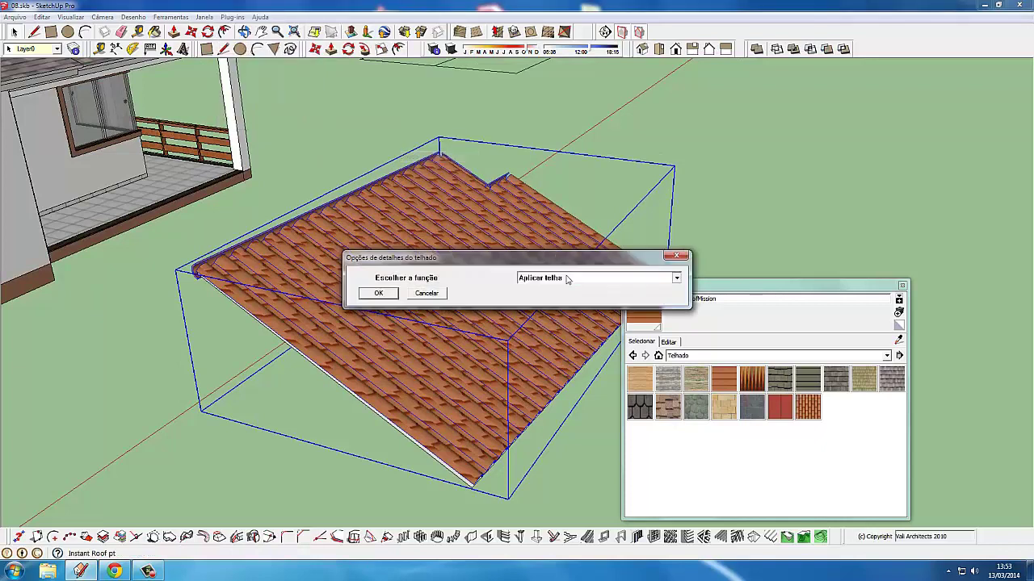
click(569, 277)
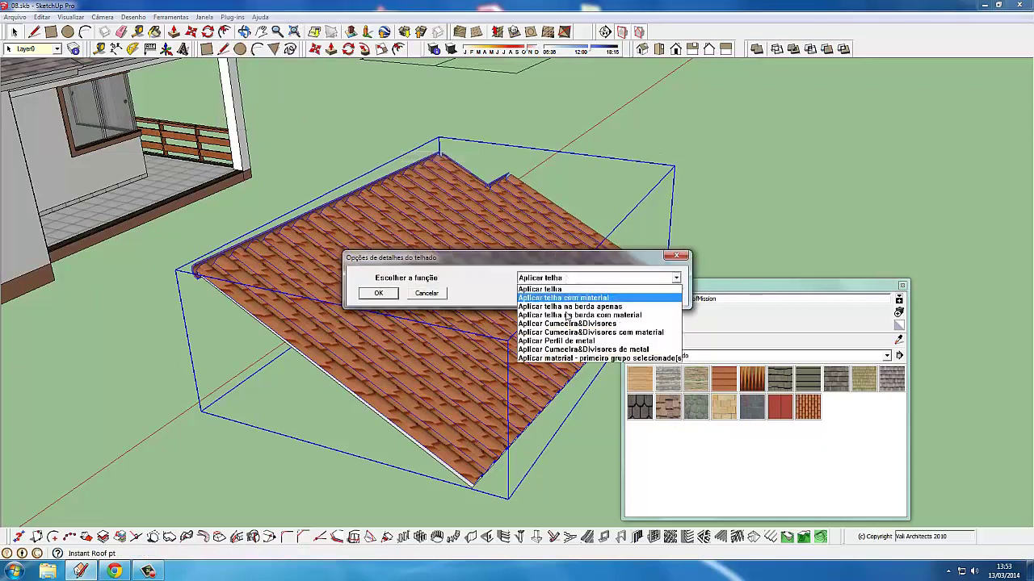
click(551, 363)
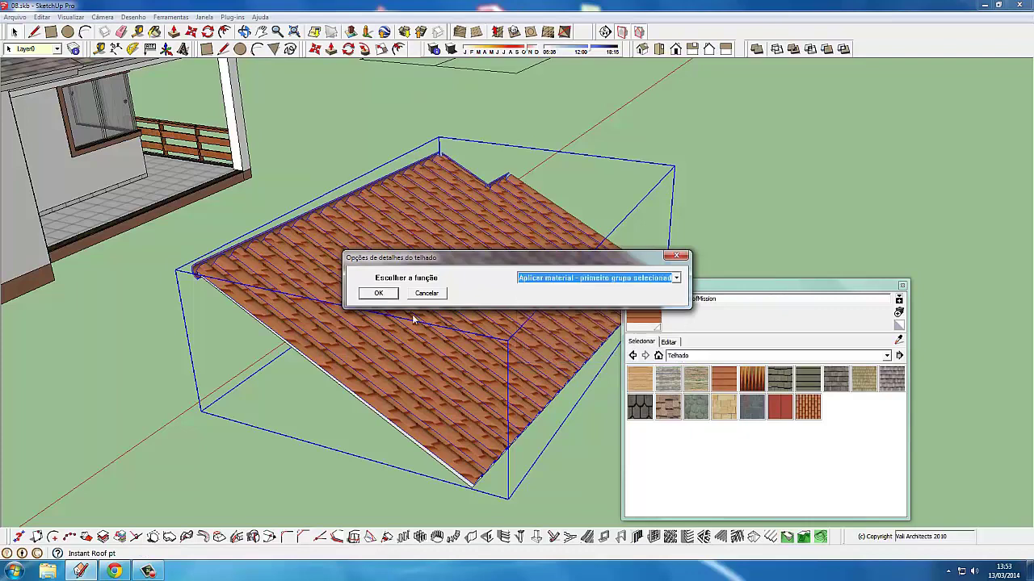
click(377, 293)
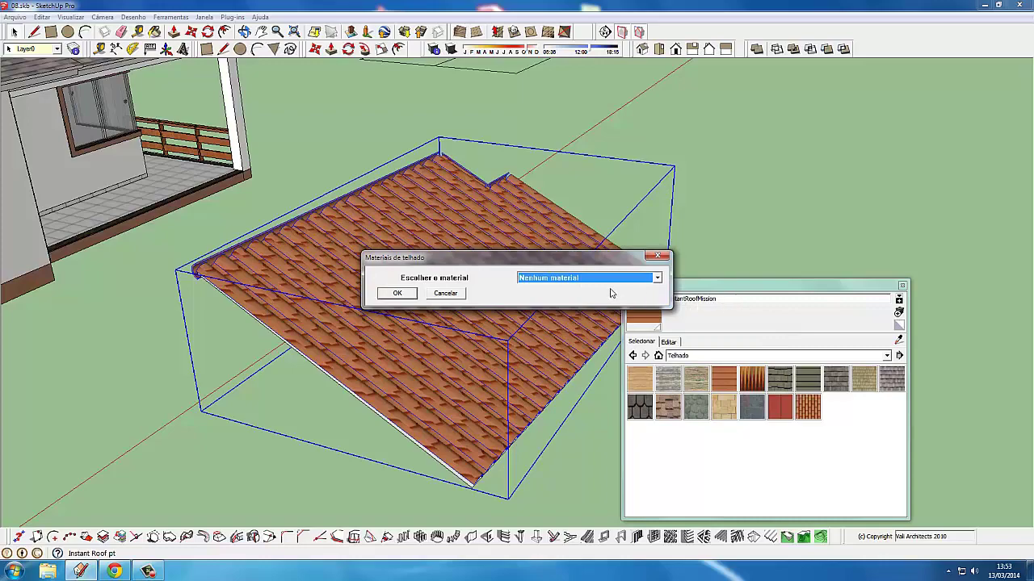
click(585, 280)
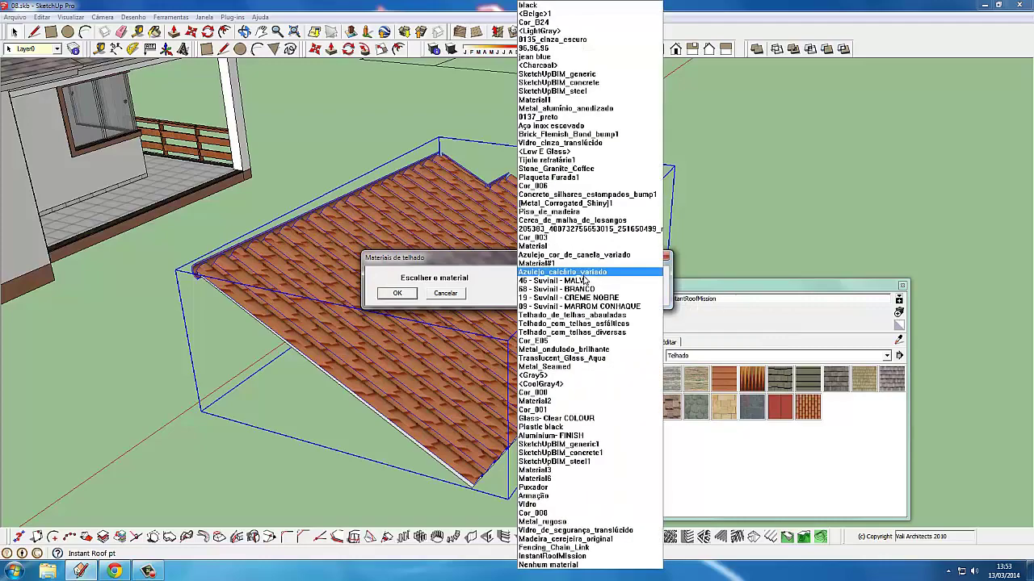
click(573, 560)
click(412, 295)
Inspect the tiled roof, undo the mission tiles, and pick InstantRoofStoneRidge in Materials.
mouse_move(412, 295)
middle_down()
mouse_move(512, 226)
mouse_move(428, 311)
mouse_move(470, 297)
middle_up()
middle_drag(500, 349, 573, 344)
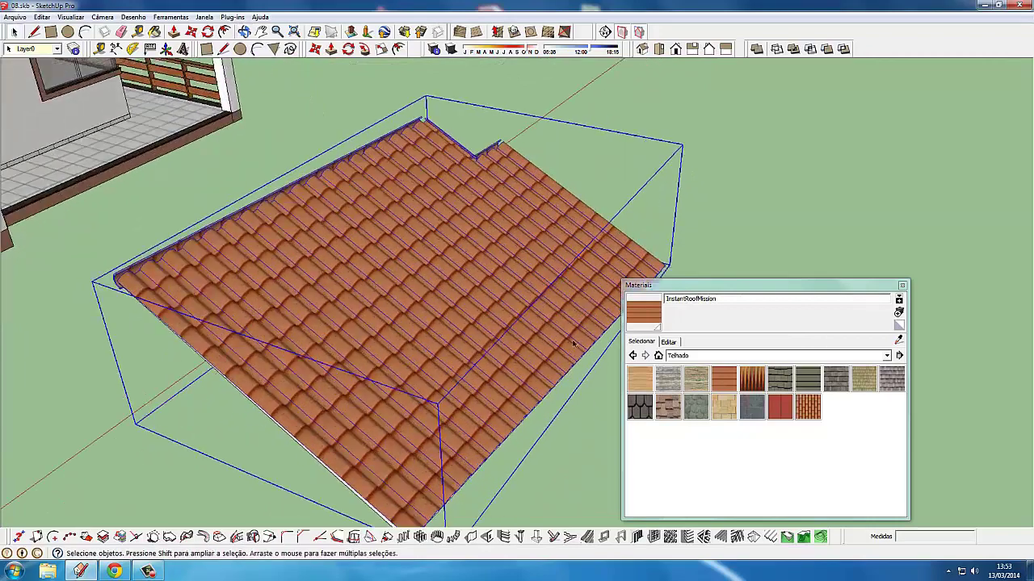
key(ctrl+z)
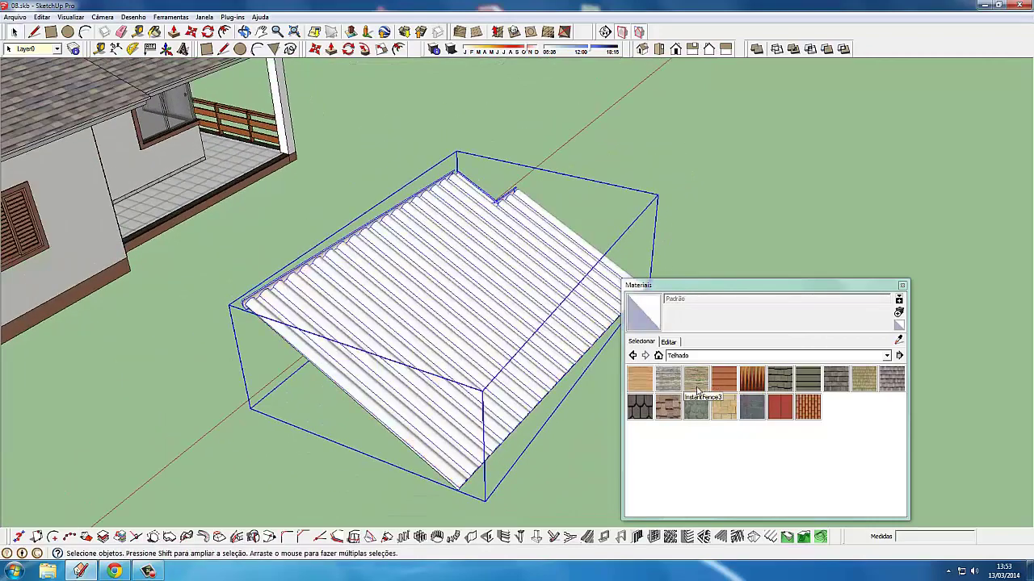
click(808, 379)
Paint the roof InstantRoofStoneRidge, then reapply it through Aplicar material in Materiais de telhado.
scroll(509, 331, up, 2)
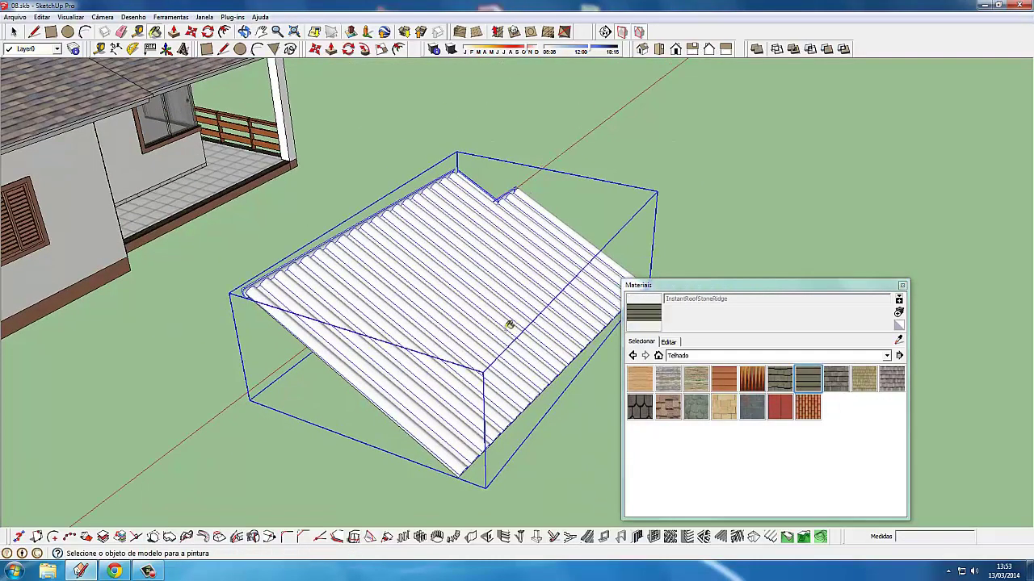
click(502, 325)
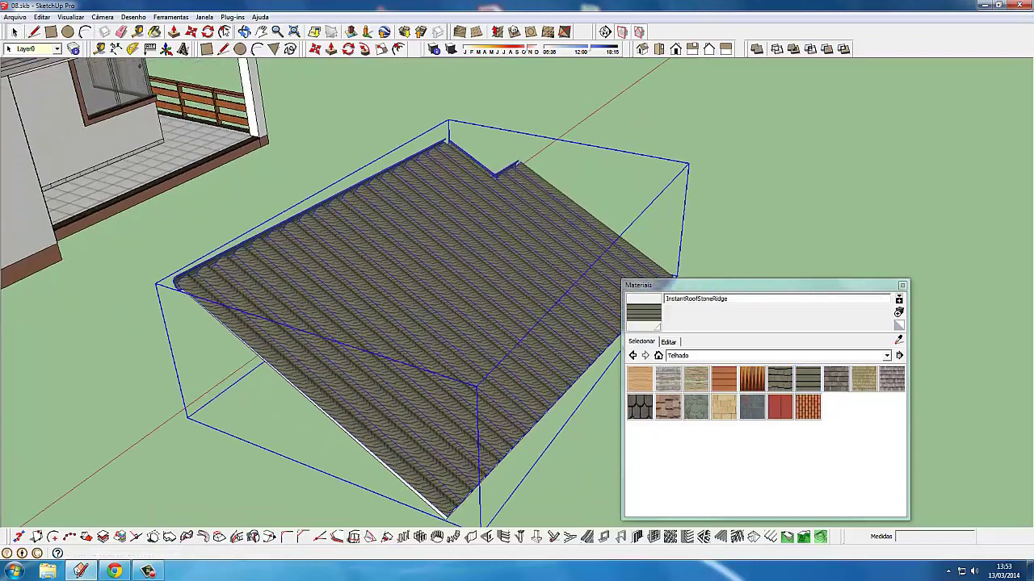
click(232, 17)
mouse_move(257, 109)
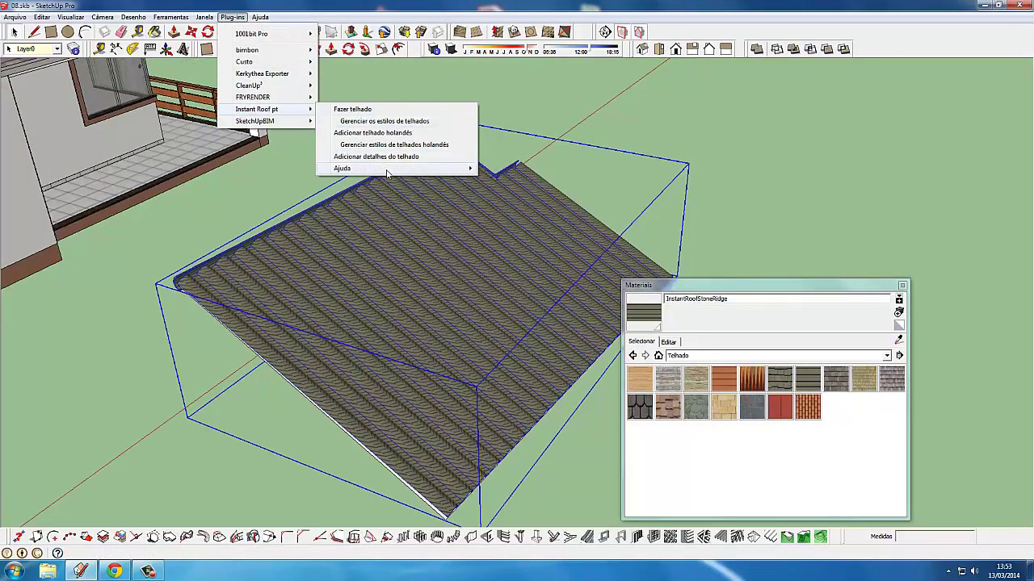
click(387, 156)
click(594, 277)
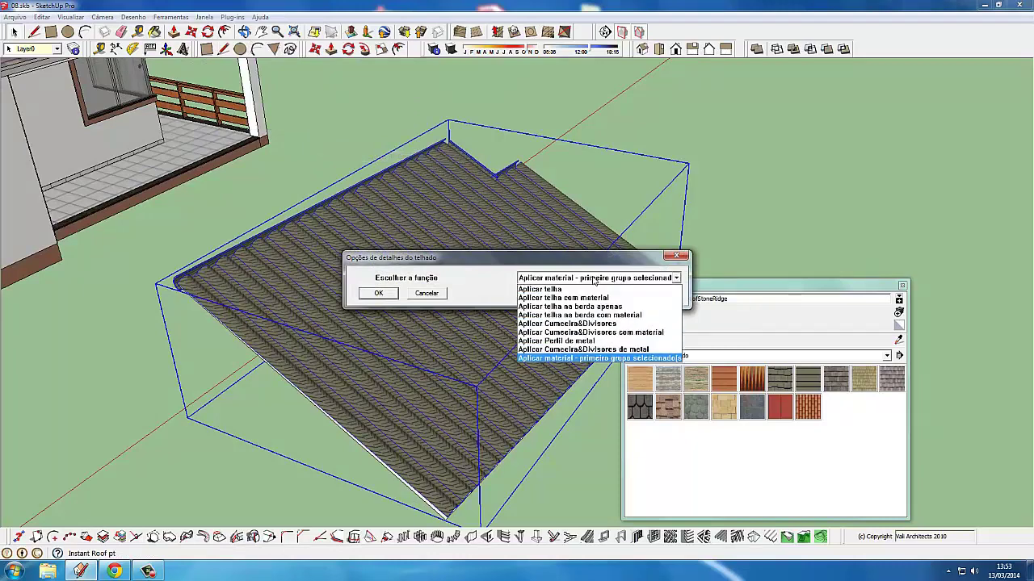
click(601, 358)
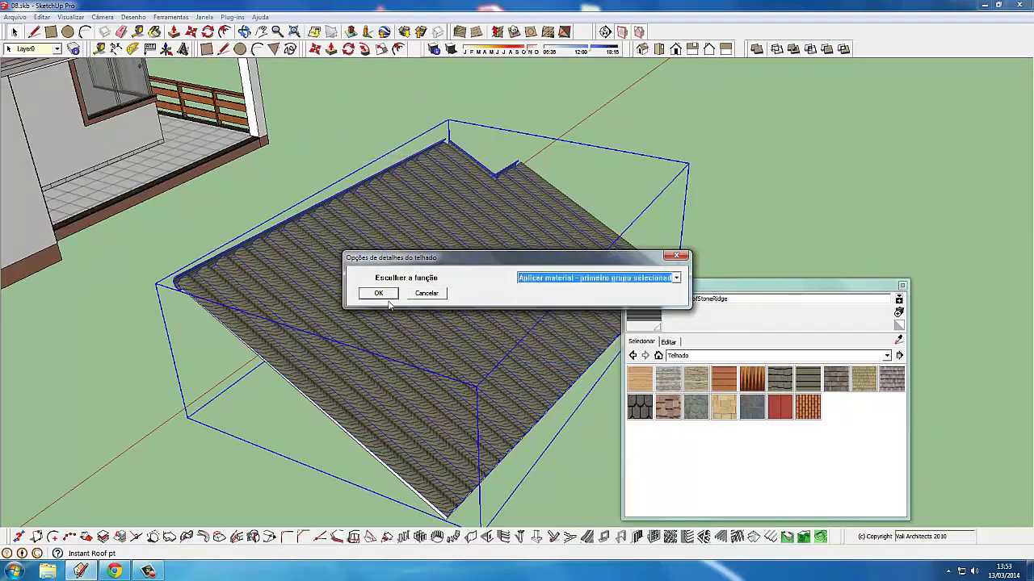
click(389, 293)
click(612, 278)
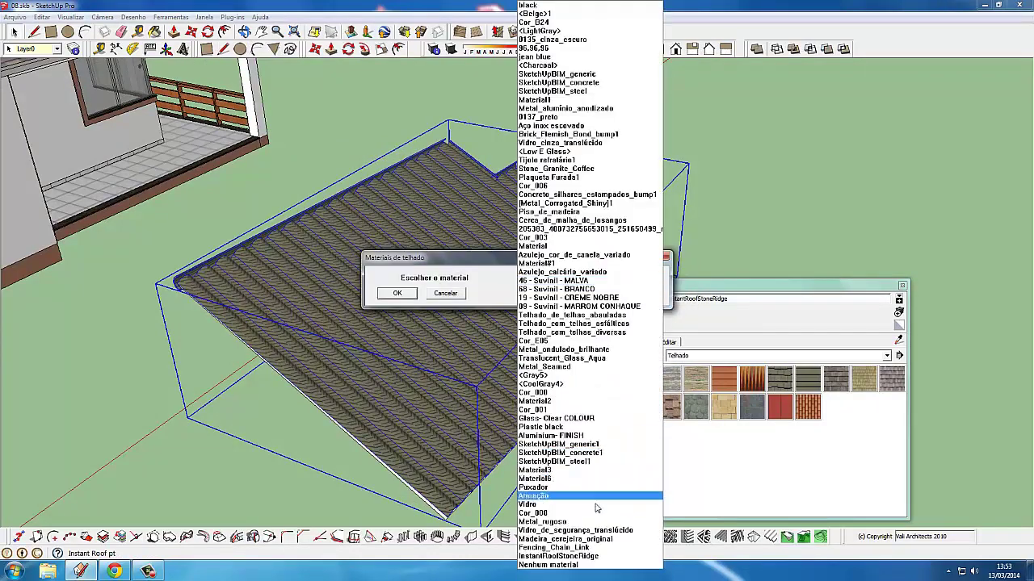
click(593, 556)
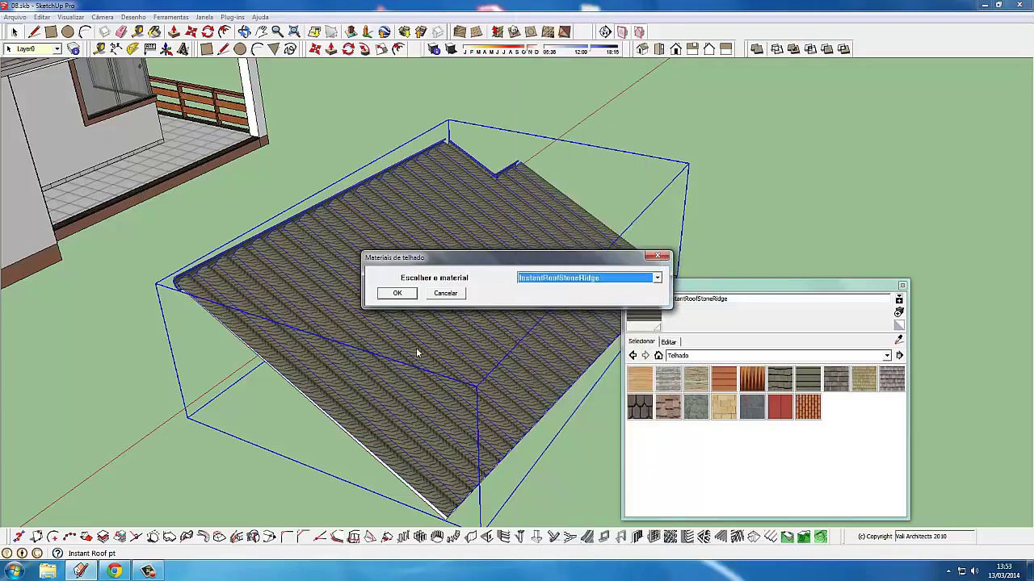
click(407, 293)
Close the materials panel and select the new tiled roof group.
click(902, 285)
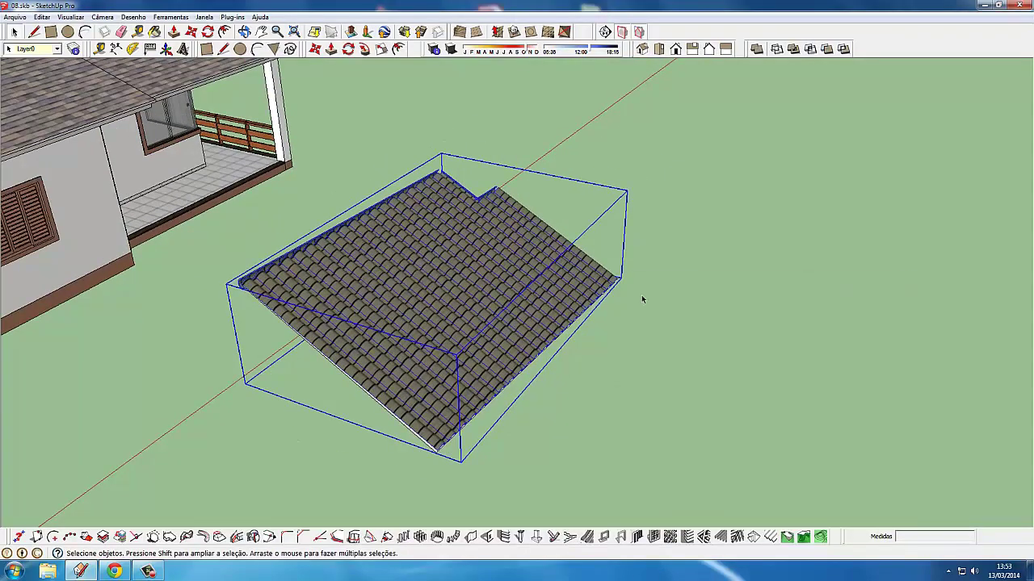
middle_drag(641, 295, 454, 279)
scroll(454, 280, up, 1)
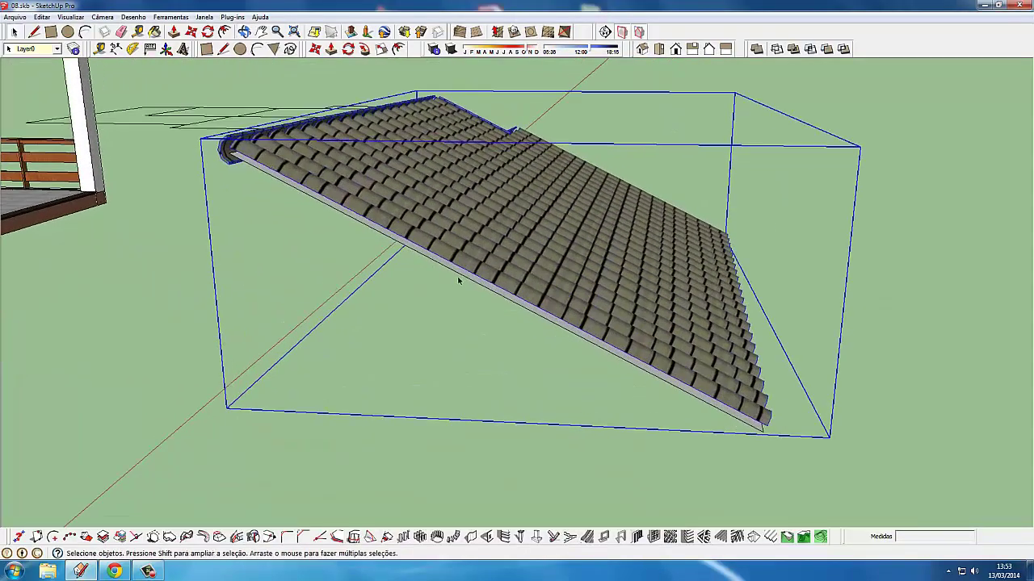
click(456, 279)
scroll(457, 278, down, 2)
scroll(458, 278, down, 2)
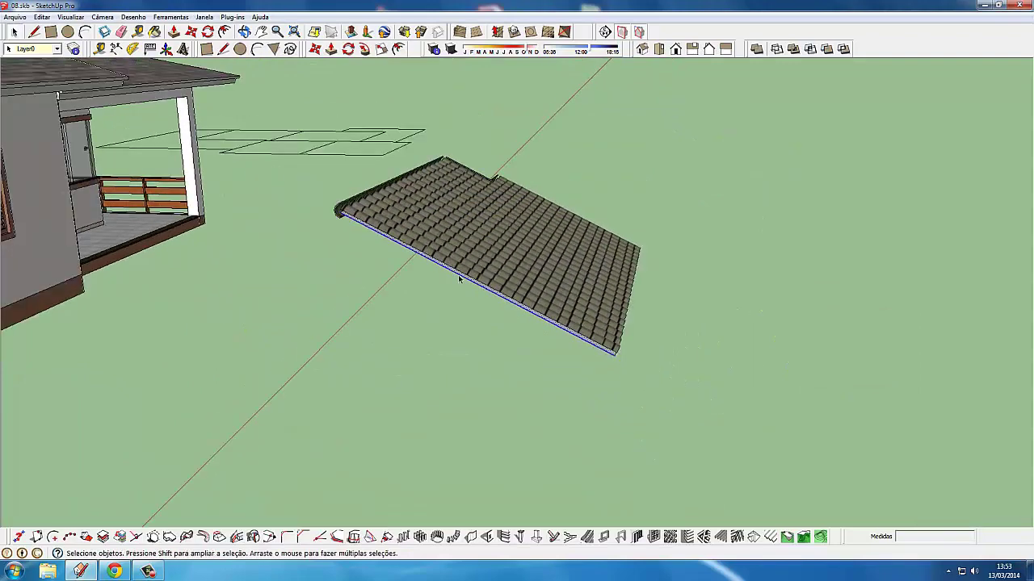
scroll(459, 278, down, 2)
scroll(459, 278, down, 1)
scroll(460, 272, down, 1)
click(462, 266)
scroll(445, 290, down, 1)
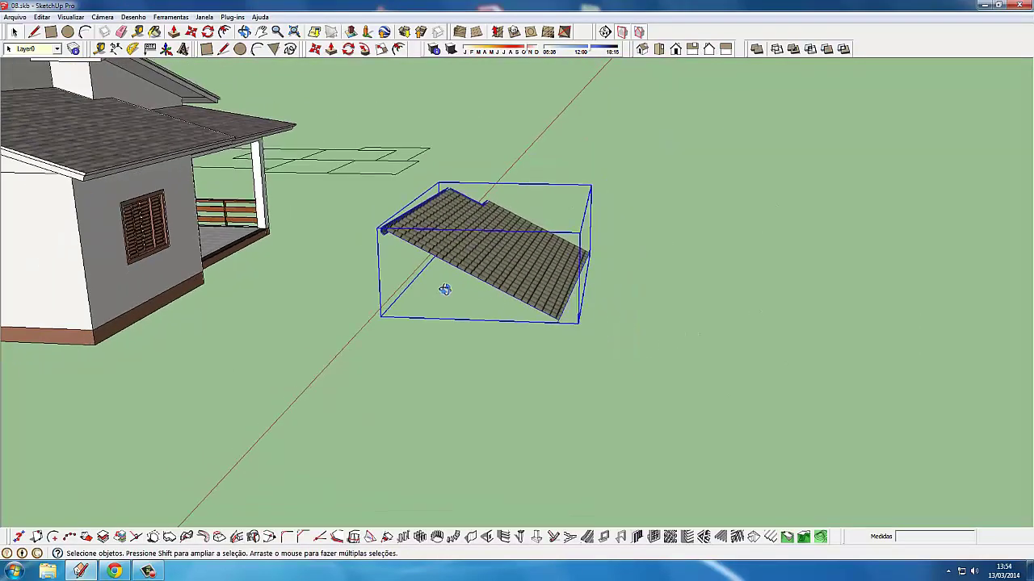
middle_drag(445, 290, 428, 280)
scroll(424, 266, up, 2)
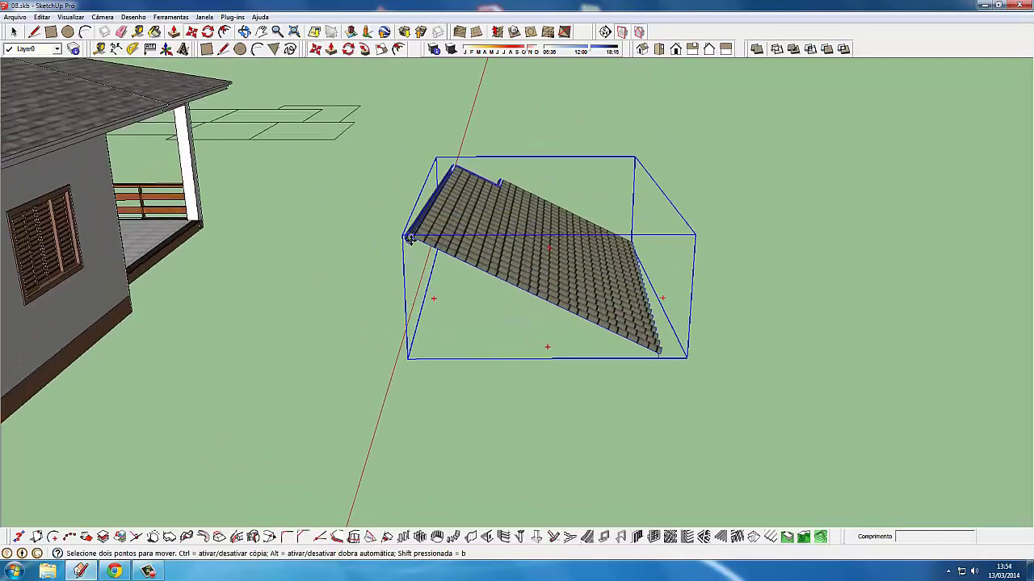
scroll(420, 238, up, 2)
scroll(424, 235, up, 2)
Move the tiled roof group onto the house's side roof, its top at the gable peak.
key(m)
scroll(432, 210, up, 1)
scroll(448, 178, up, 1)
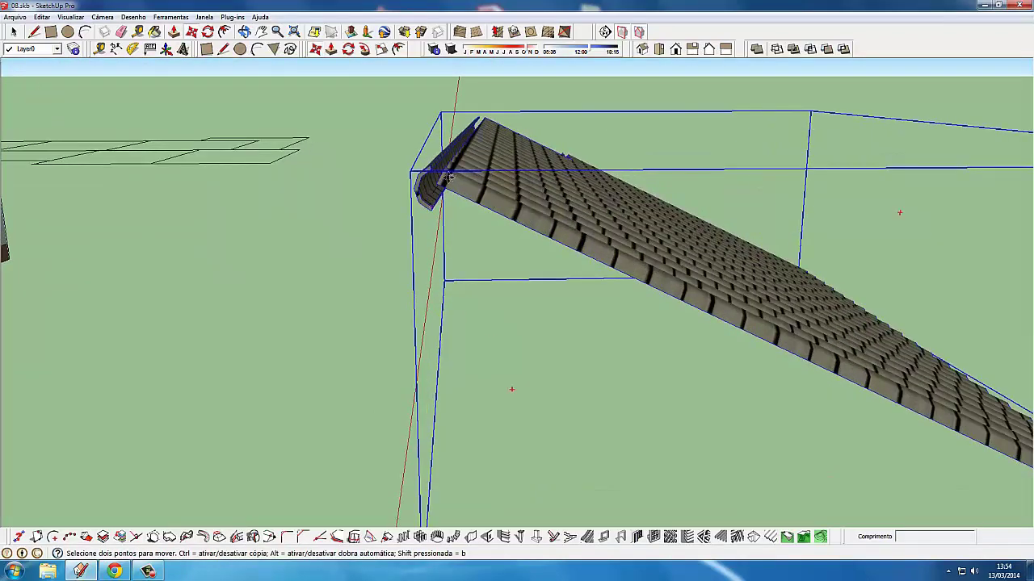
scroll(436, 185, down, 2)
scroll(440, 188, down, 2)
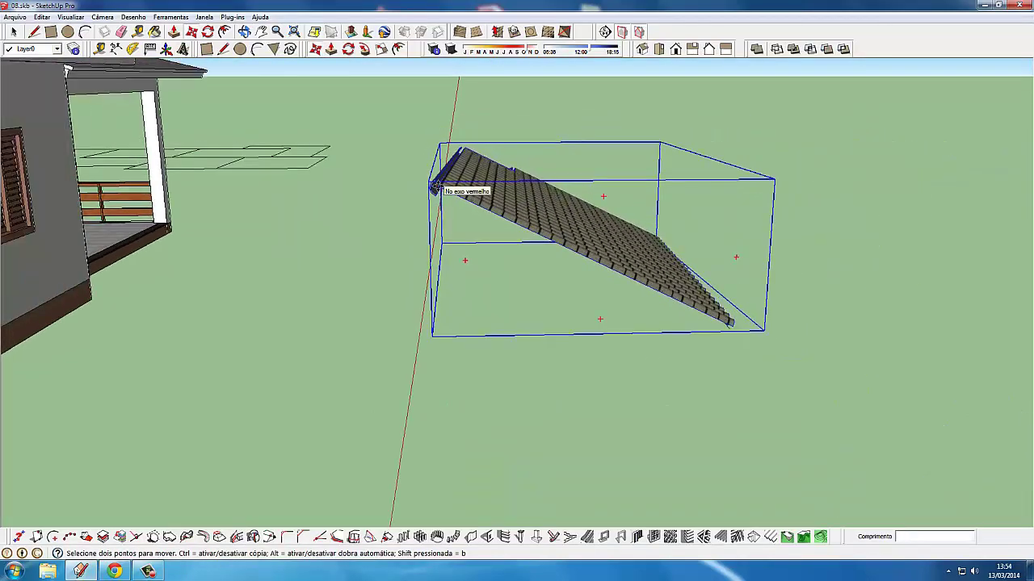
scroll(445, 185, down, 2)
scroll(524, 243, down, 1)
middle_drag(611, 288, 517, 242)
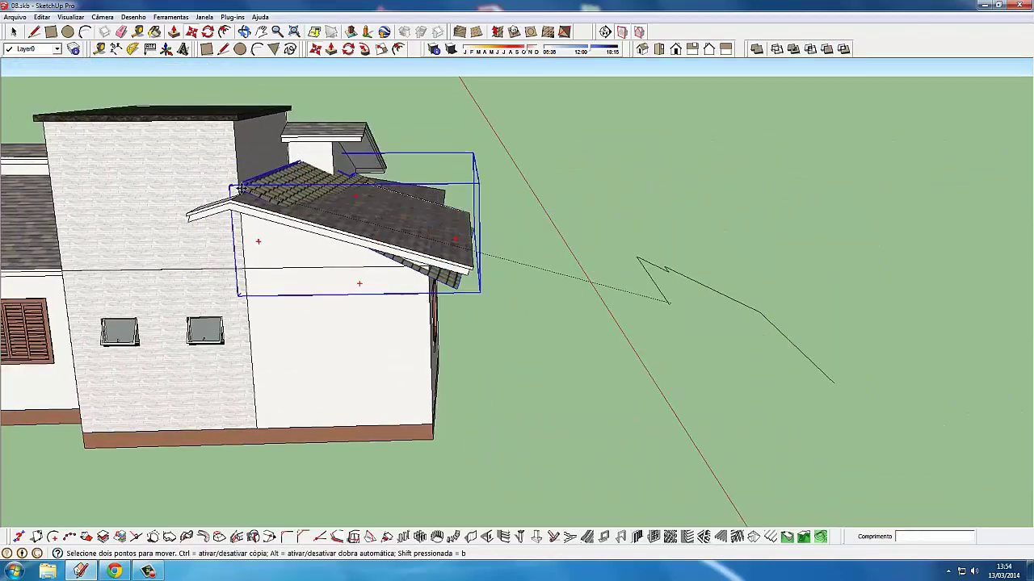
scroll(243, 194, up, 2)
scroll(230, 206, up, 2)
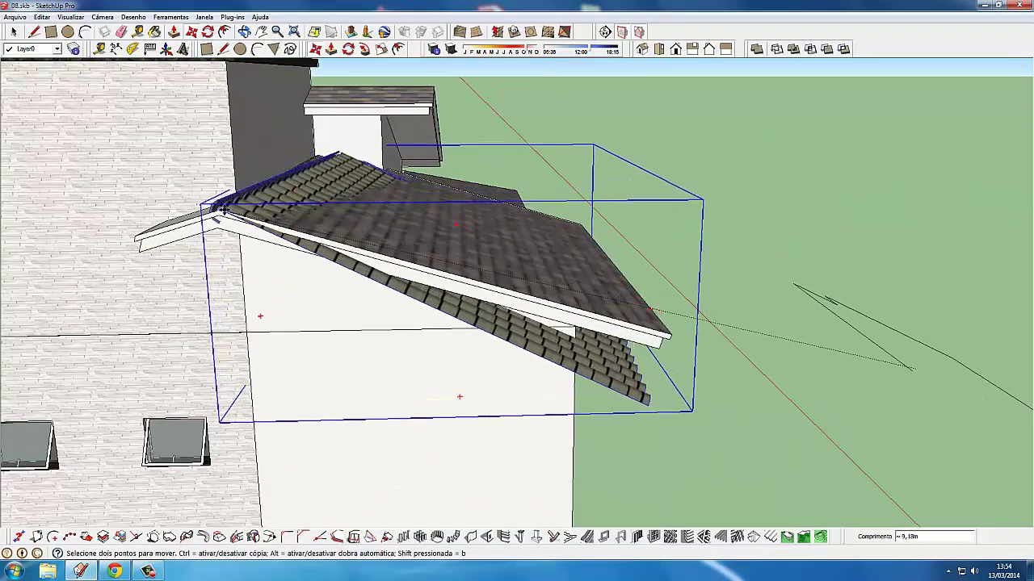
middle_drag(229, 207, 252, 97)
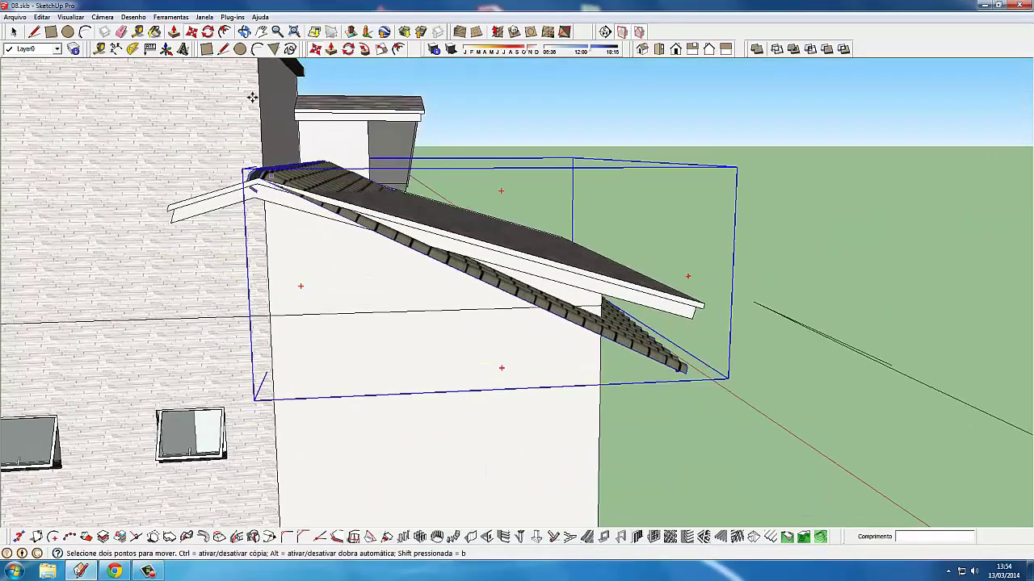
Begin rotating the tiled roof with an origin at its upper end, then cancel.
click(348, 50)
middle_drag(355, 218, 358, 166)
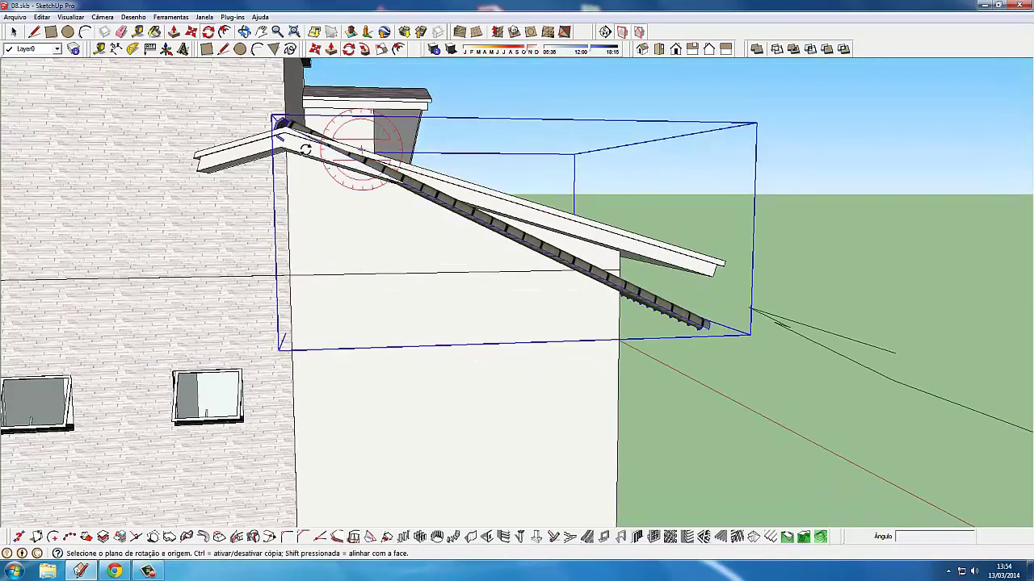
scroll(287, 128, up, 1)
scroll(283, 128, up, 1)
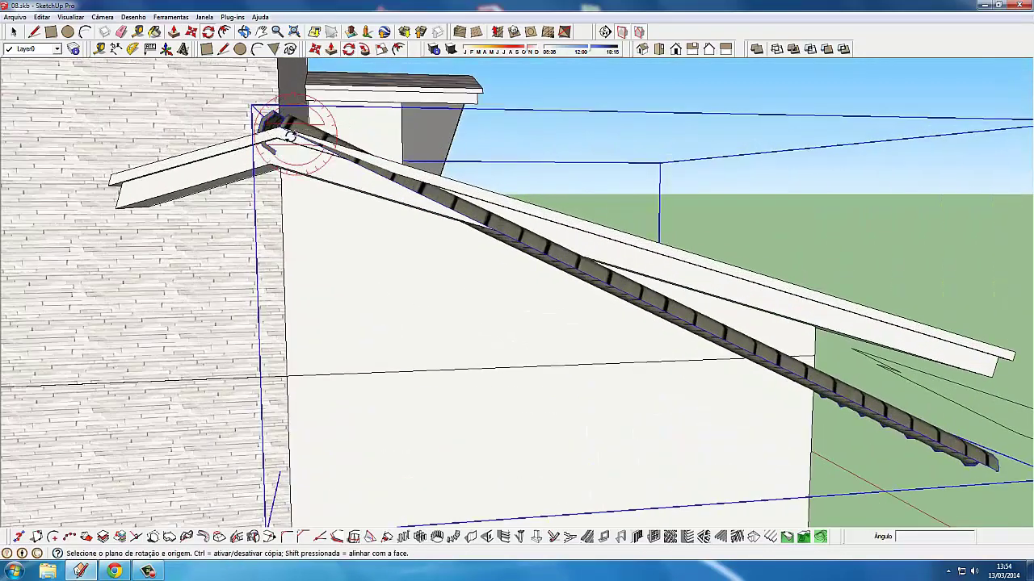
scroll(279, 127, up, 1)
scroll(277, 125, down, 2)
click(277, 125)
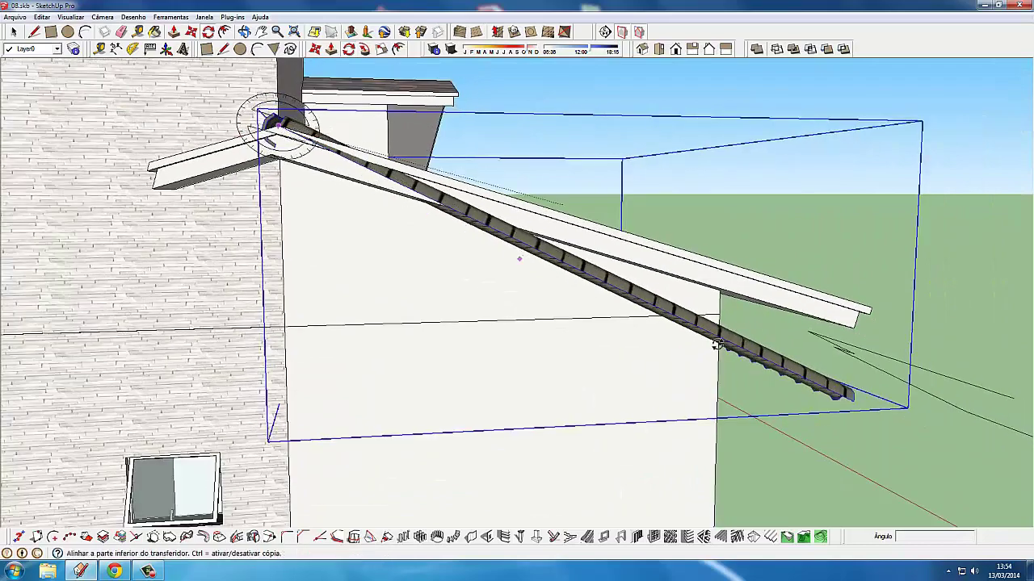
key(Escape)
Rotate the tiled roof 9,7° about its upper end to match the house roof slope.
scroll(339, 162, up, 1)
scroll(242, 104, up, 1)
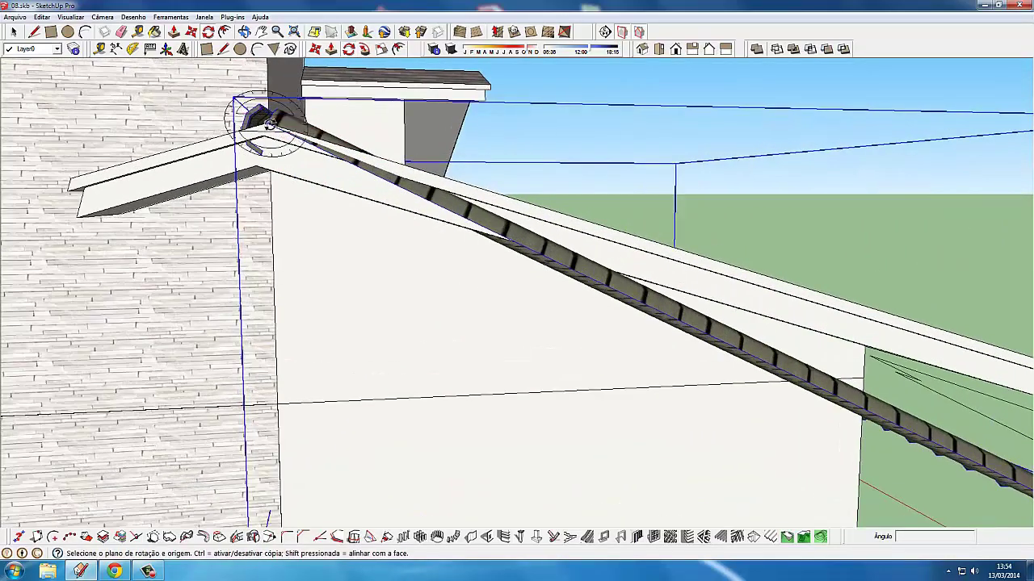
scroll(269, 119, up, 1)
middle_drag(268, 119, 275, 165)
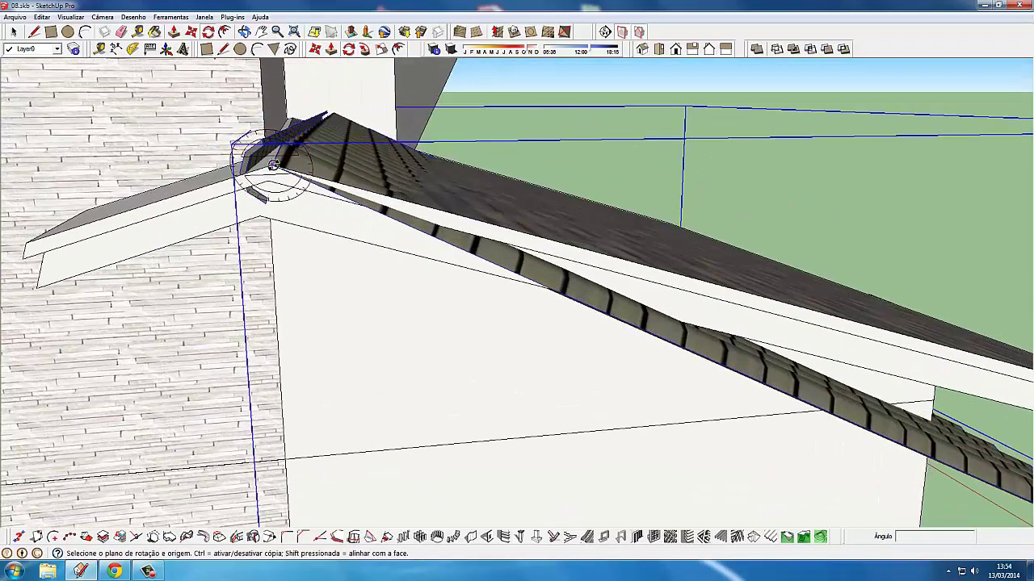
scroll(276, 162, up, 1)
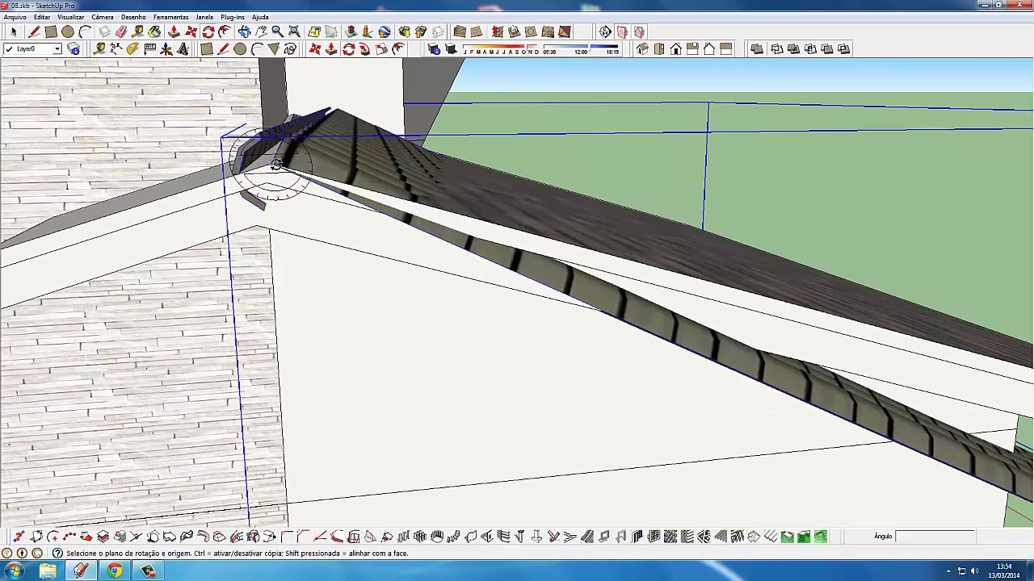
scroll(275, 166, down, 2)
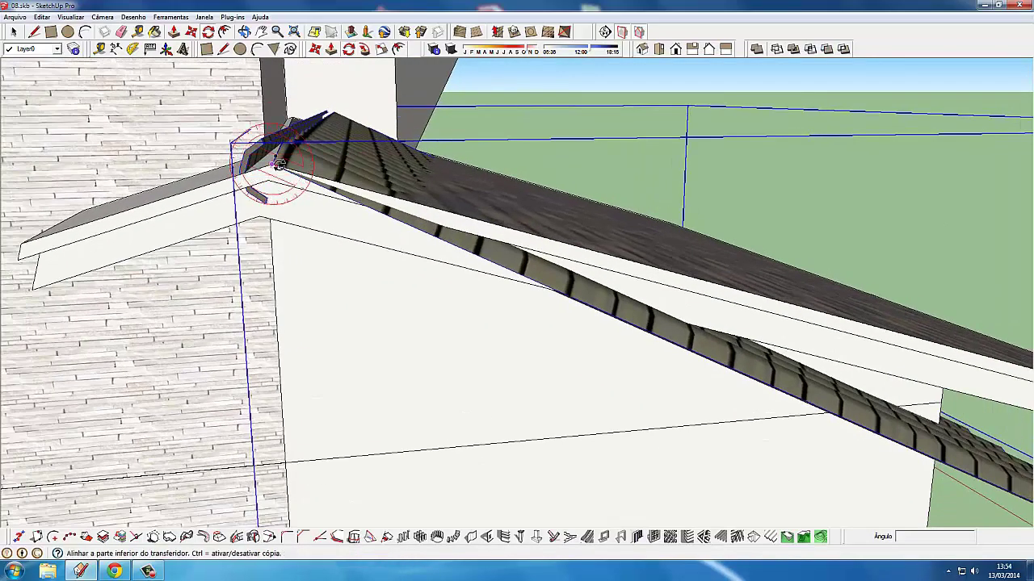
mouse_move(686, 383)
middle_down()
mouse_move(799, 313)
mouse_move(827, 192)
mouse_move(461, 330)
mouse_move(230, 358)
mouse_move(219, 292)
mouse_move(358, 300)
mouse_move(312, 307)
mouse_move(369, 277)
middle_up()
scroll(799, 313, up, 1)
click(799, 323)
click(810, 279)
click(819, 185)
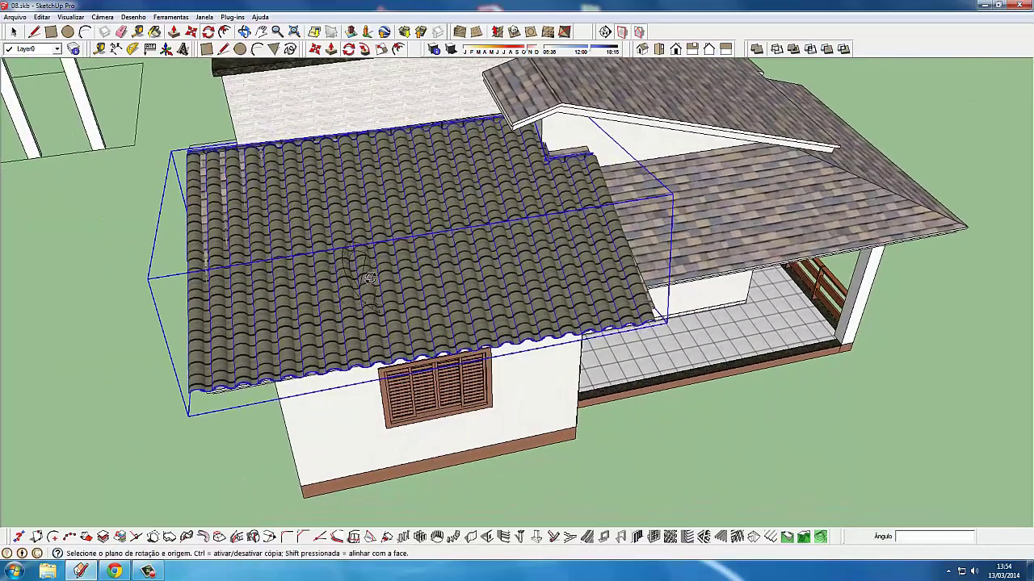
key(m)
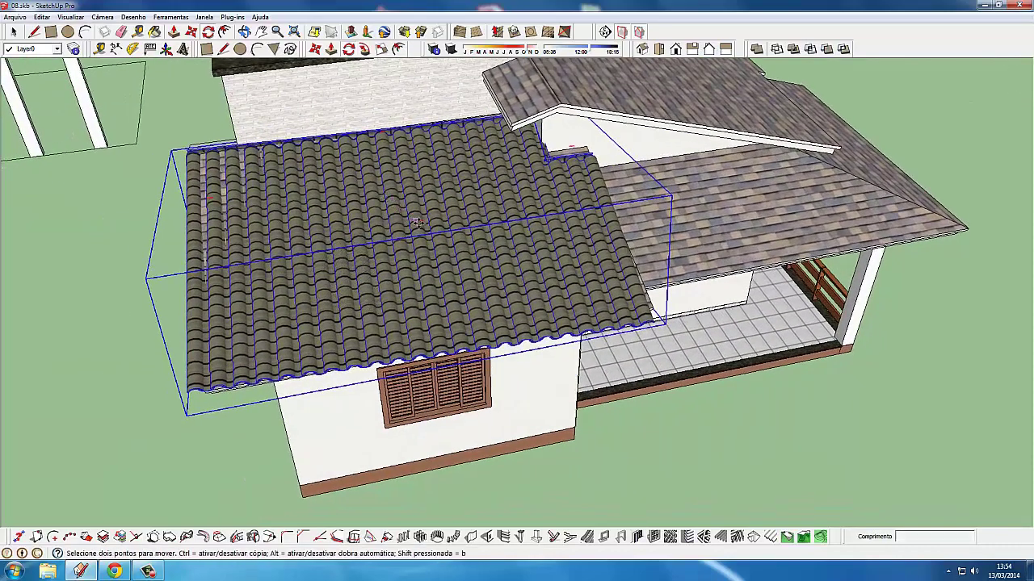
key(q)
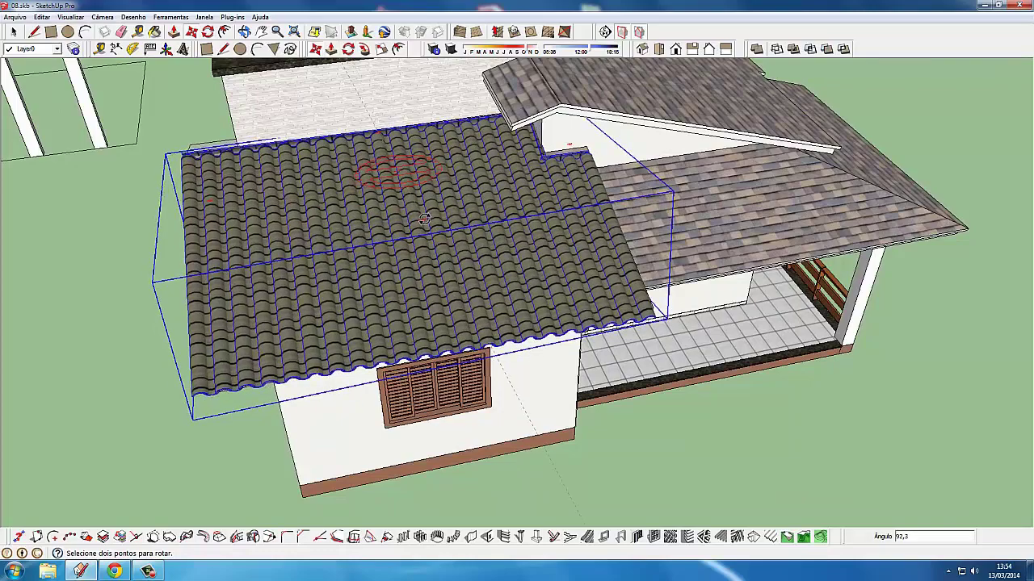
key(m)
scroll(595, 166, up, 3)
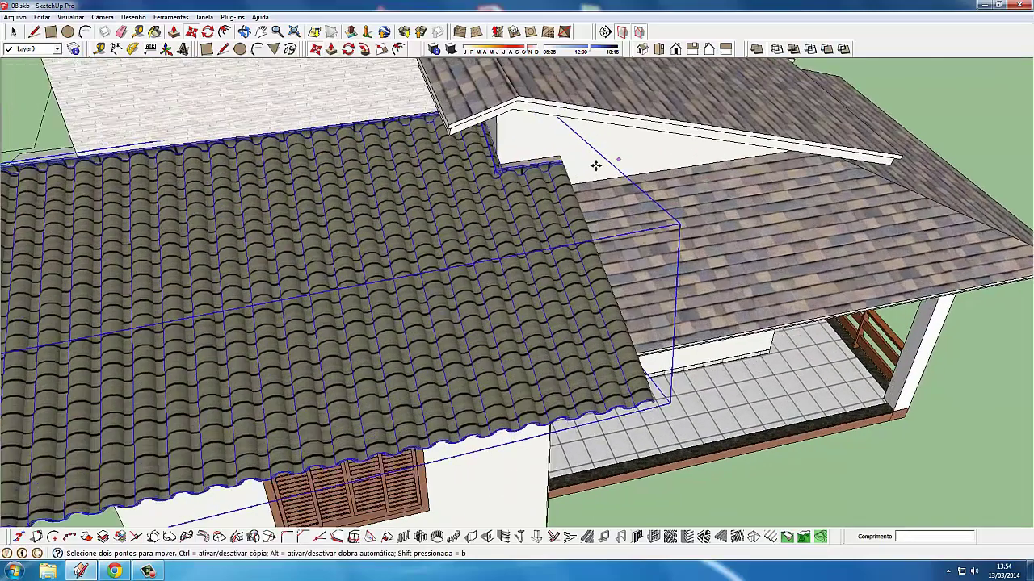
scroll(595, 166, up, 2)
scroll(565, 169, up, 2)
scroll(501, 182, up, 2)
scroll(478, 177, up, 2)
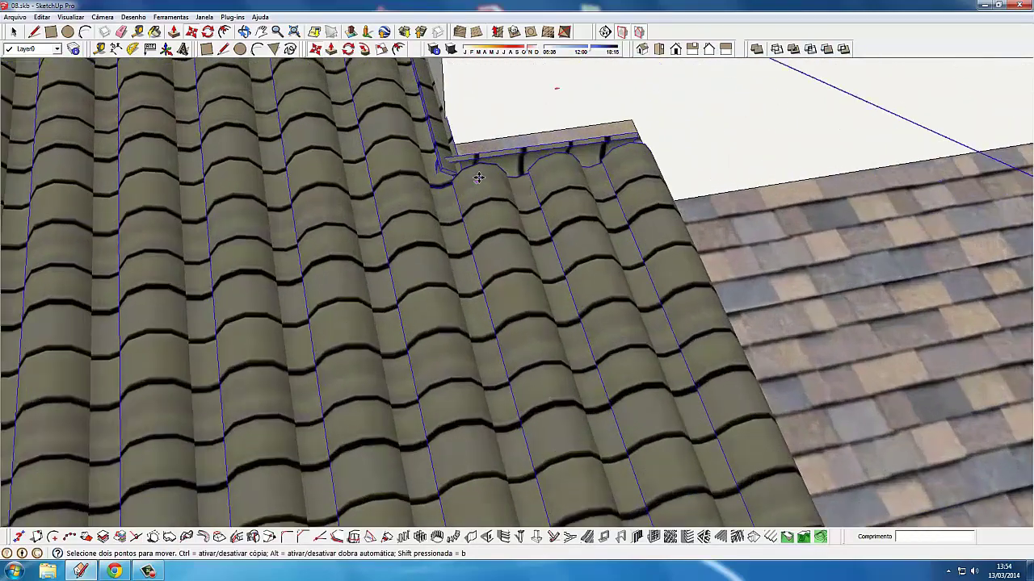
scroll(478, 177, down, 3)
scroll(579, 234, up, 3)
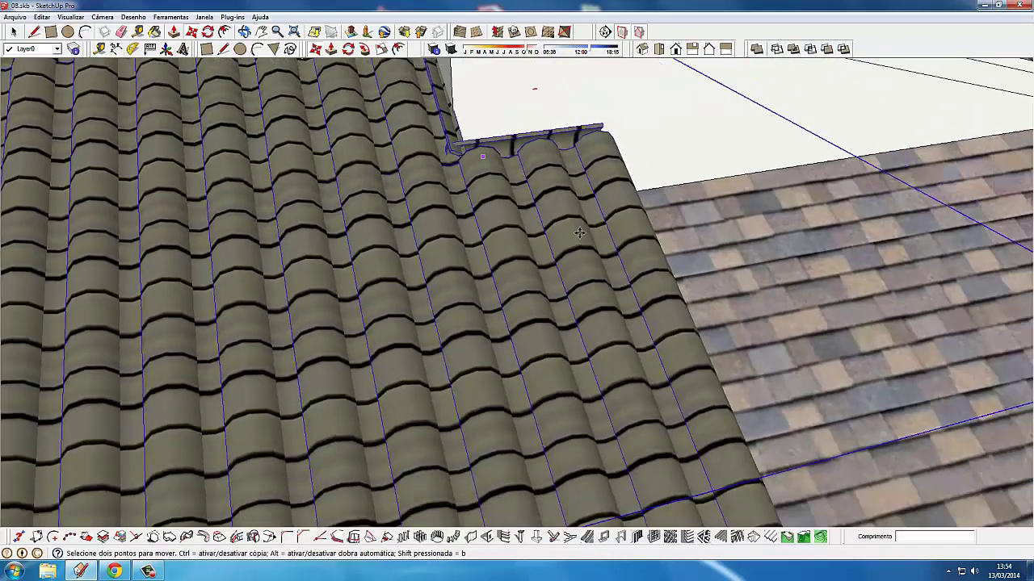
scroll(579, 233, down, 3)
scroll(632, 254, up, 3)
scroll(576, 176, up, 2)
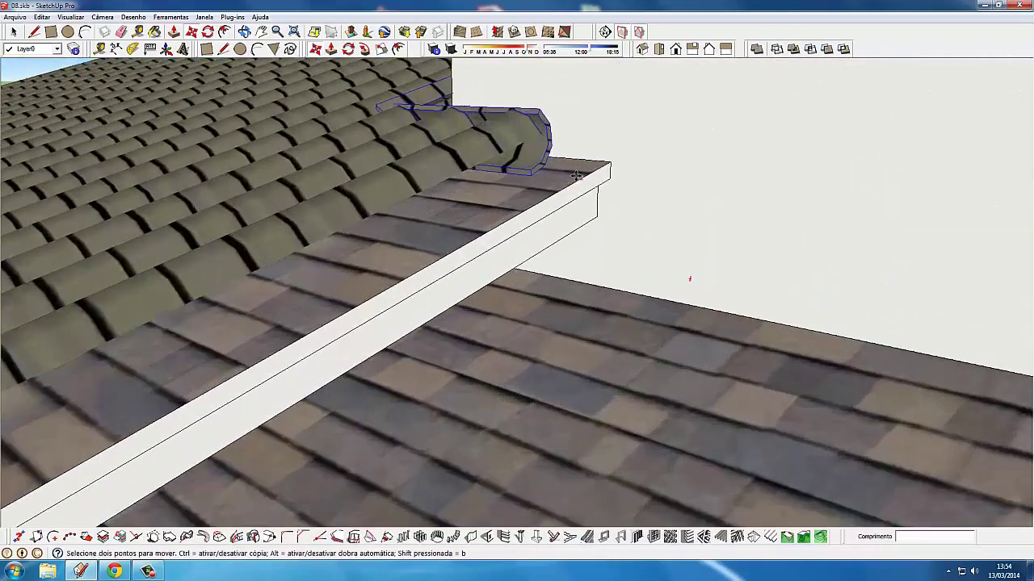
mouse_move(537, 159)
middle_down()
mouse_move(494, 152)
mouse_move(430, 117)
mouse_move(389, 195)
mouse_move(523, 198)
middle_up()
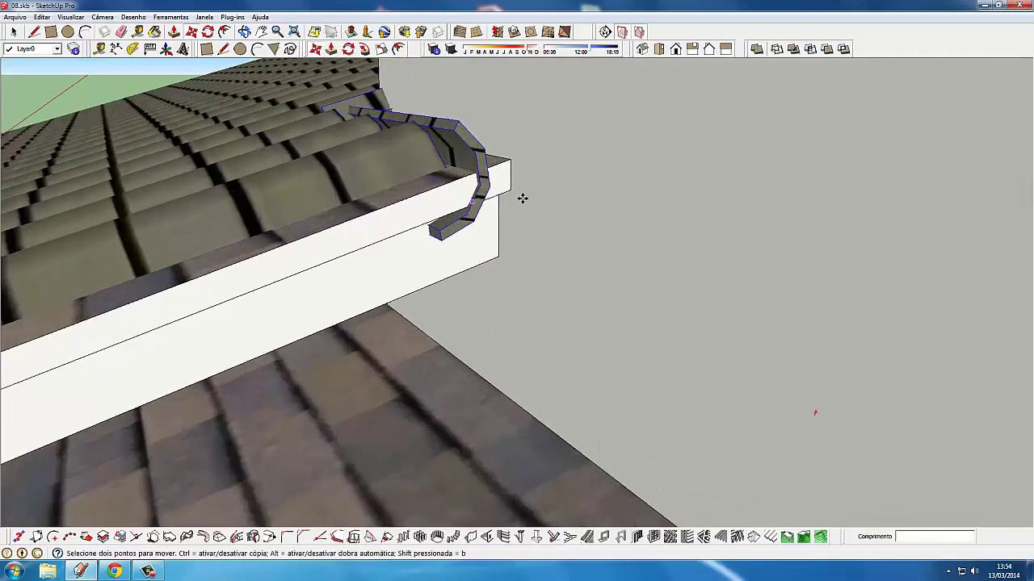
mouse_move(524, 169)
middle_down()
mouse_move(399, 140)
mouse_move(393, 108)
middle_up()
key(m)
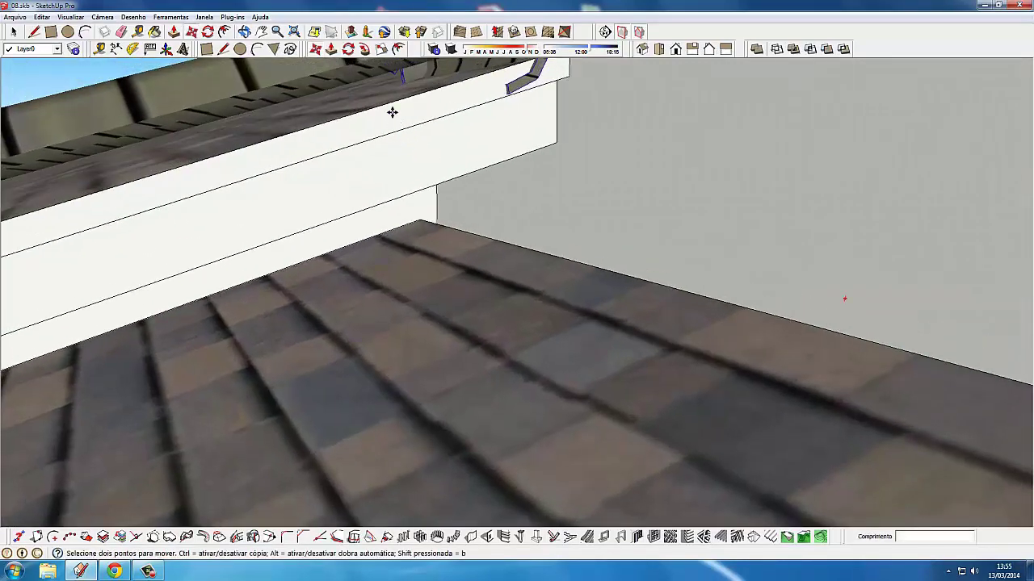
mouse_move(551, 118)
shift+middle_down()
mouse_move(612, 137)
mouse_move(583, 223)
shift+middle_up()
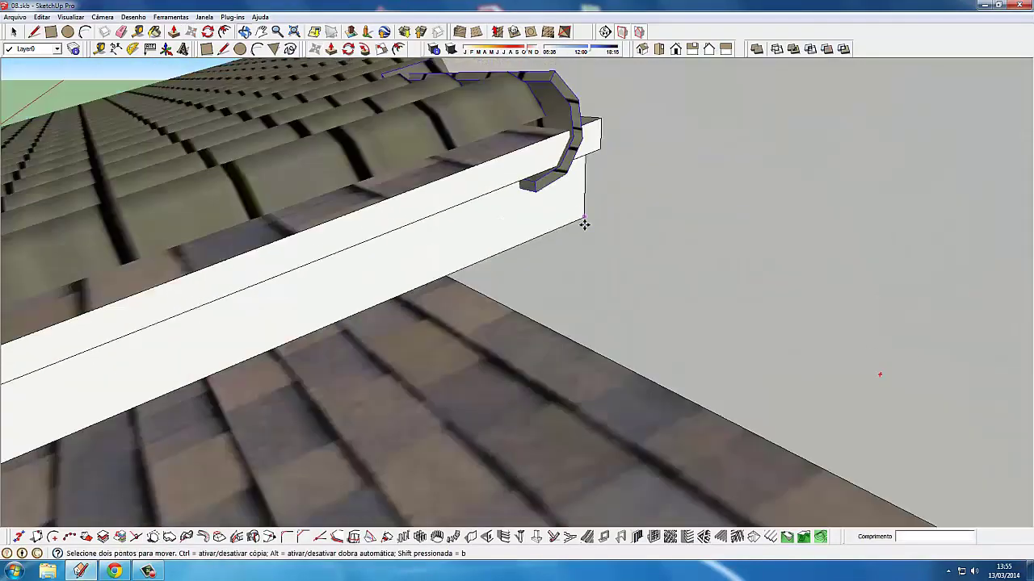
scroll(584, 224, down, 3)
mouse_move(358, 266)
middle_down()
mouse_move(503, 291)
mouse_move(427, 284)
mouse_move(509, 271)
middle_up()
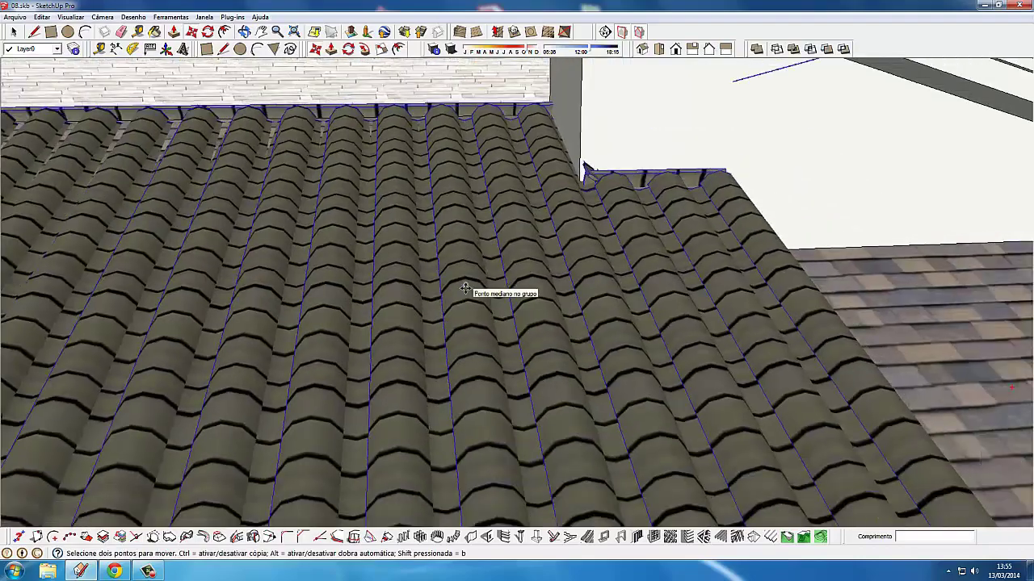
scroll(426, 284, down, 3)
scroll(426, 284, down, 3)
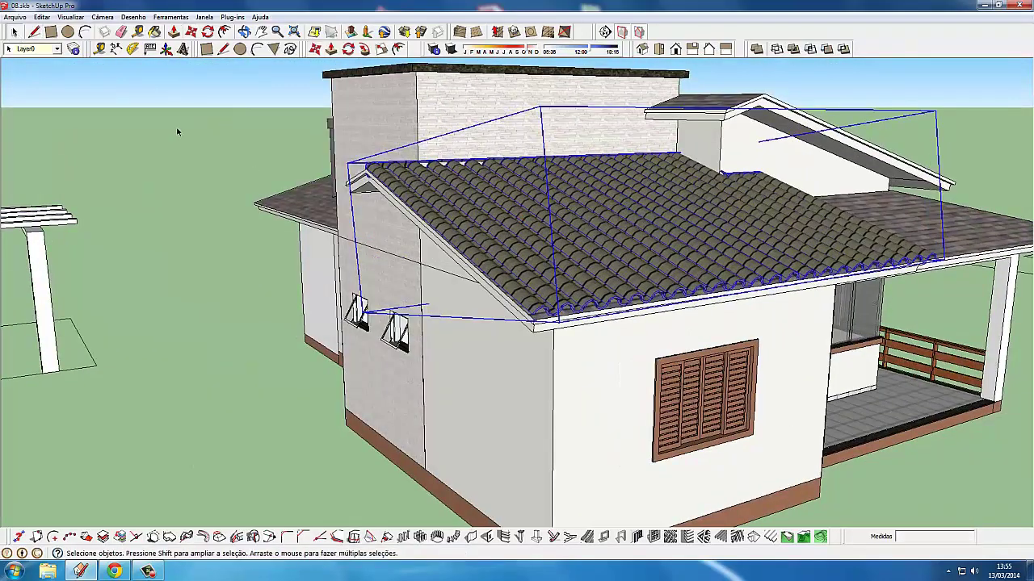
Select, then deselect, the left tiled roof while viewing the whole house from above.
click(12, 31)
mouse_move(484, 348)
middle_down()
mouse_move(537, 372)
mouse_move(445, 369)
mouse_move(363, 294)
middle_up()
scroll(363, 294, up, 2)
scroll(327, 237, up, 2)
click(327, 236)
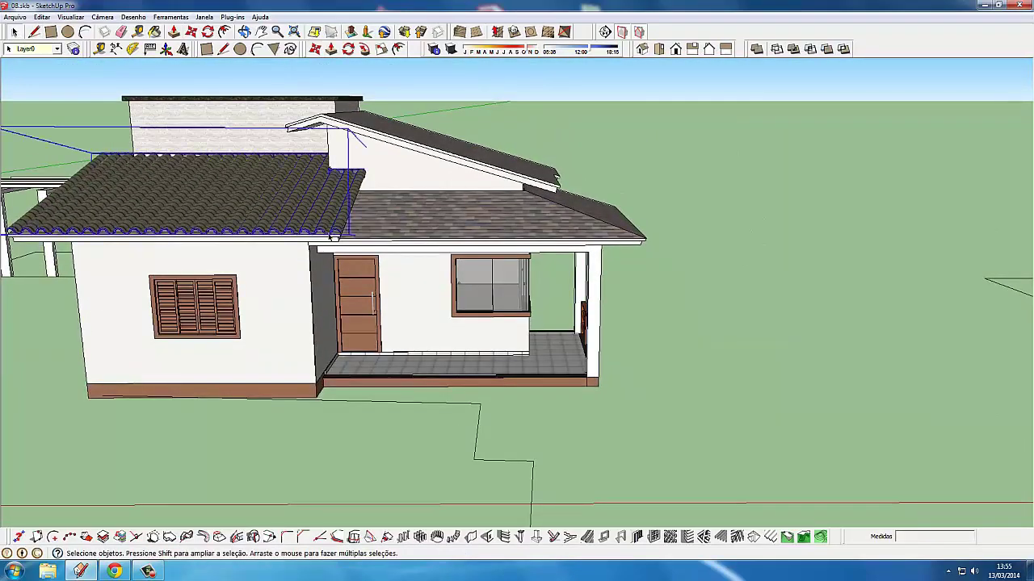
scroll(415, 415, down, 2)
scroll(450, 439, down, 1)
mouse_move(450, 439)
middle_down()
mouse_move(499, 447)
mouse_move(568, 437)
mouse_move(223, 232)
middle_up()
click(498, 446)
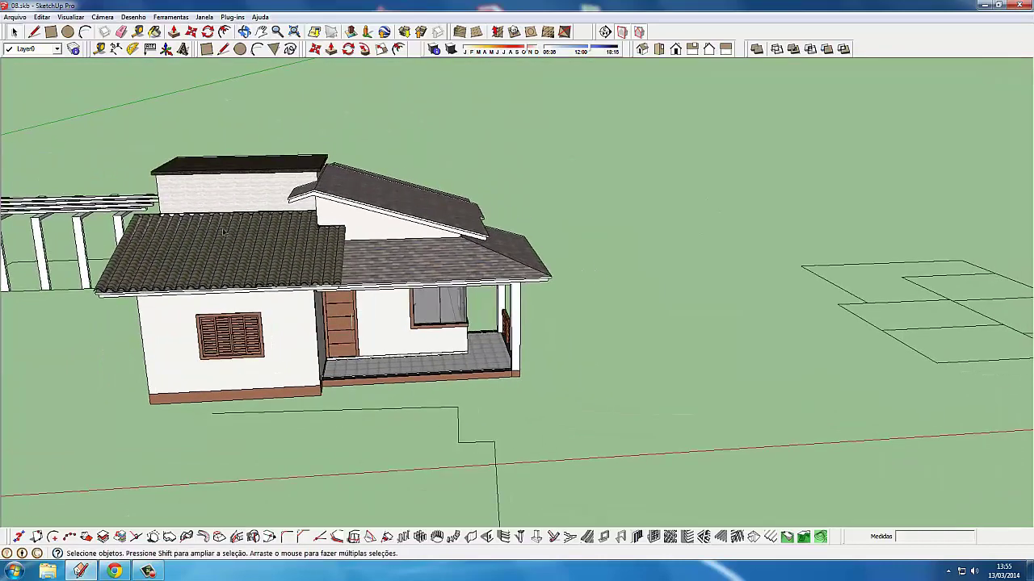
Orbit and zoom around the house to inspect the ground outline beside it.
mouse_move(512, 425)
middle_down()
mouse_move(542, 483)
mouse_move(536, 434)
mouse_move(526, 484)
mouse_move(532, 425)
mouse_move(500, 459)
middle_up()
middle_drag(418, 410, 452, 436)
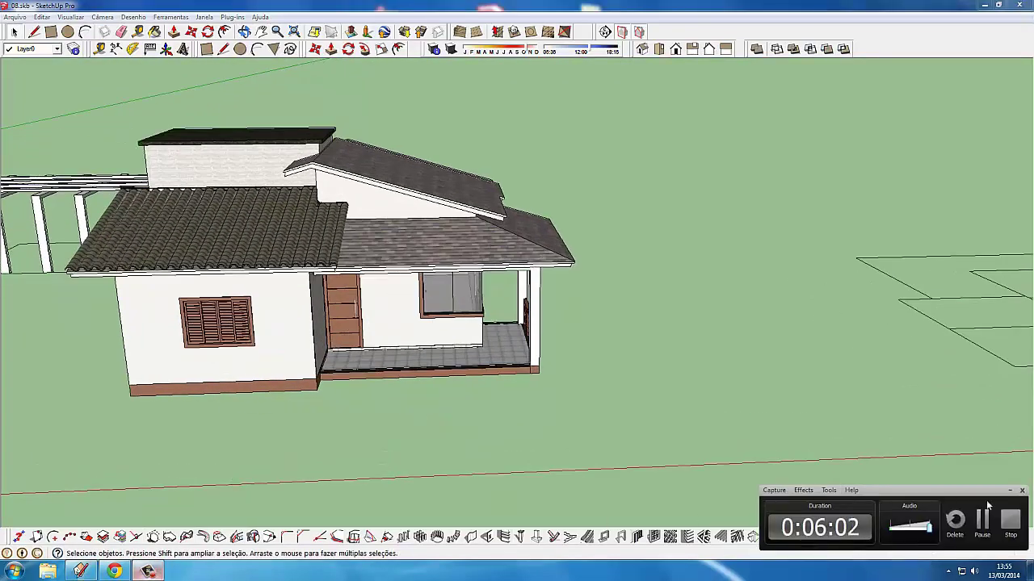
click(1009, 491)
mouse_move(659, 369)
middle_down()
mouse_move(621, 395)
mouse_move(422, 269)
mouse_move(399, 268)
middle_up()
scroll(421, 268, up, 5)
scroll(412, 269, up, 2)
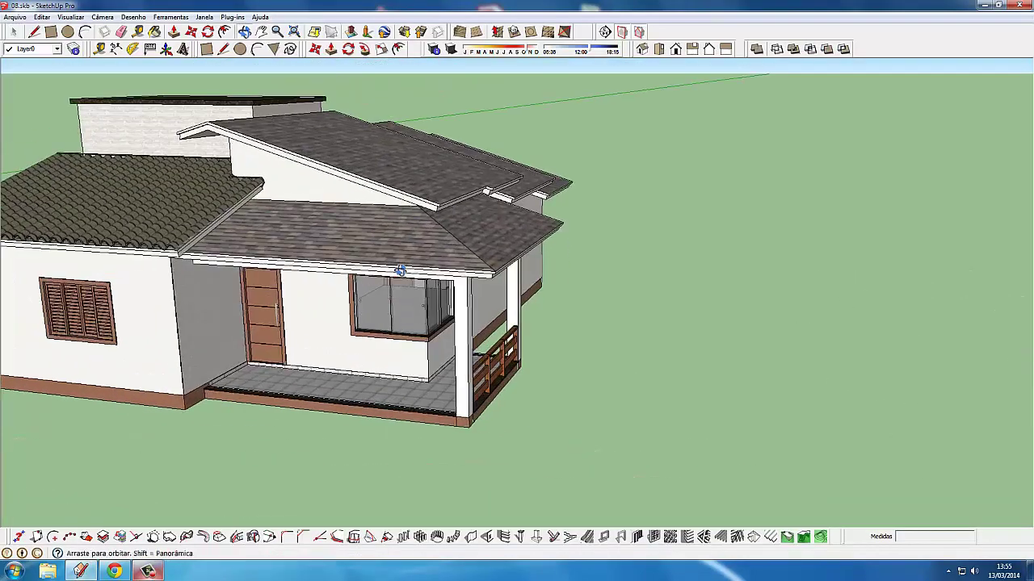
scroll(391, 275, up, 3)
scroll(391, 275, down, 3)
scroll(391, 274, down, 3)
scroll(546, 311, down, 2)
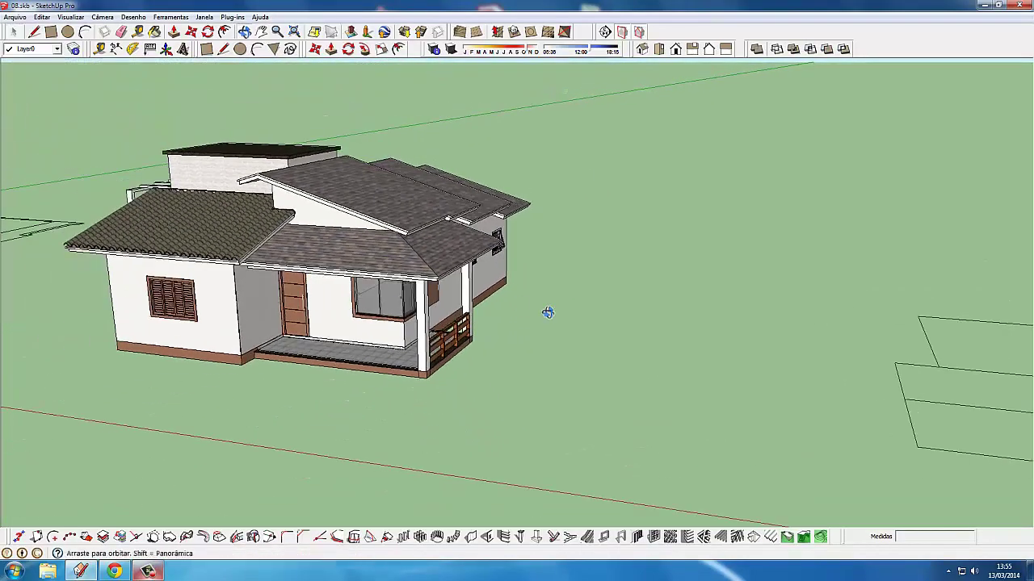
Close the ground outline with a short line so its two lower sections become faces.
mouse_move(547, 311)
middle_down()
mouse_move(345, 310)
mouse_move(763, 320)
middle_up()
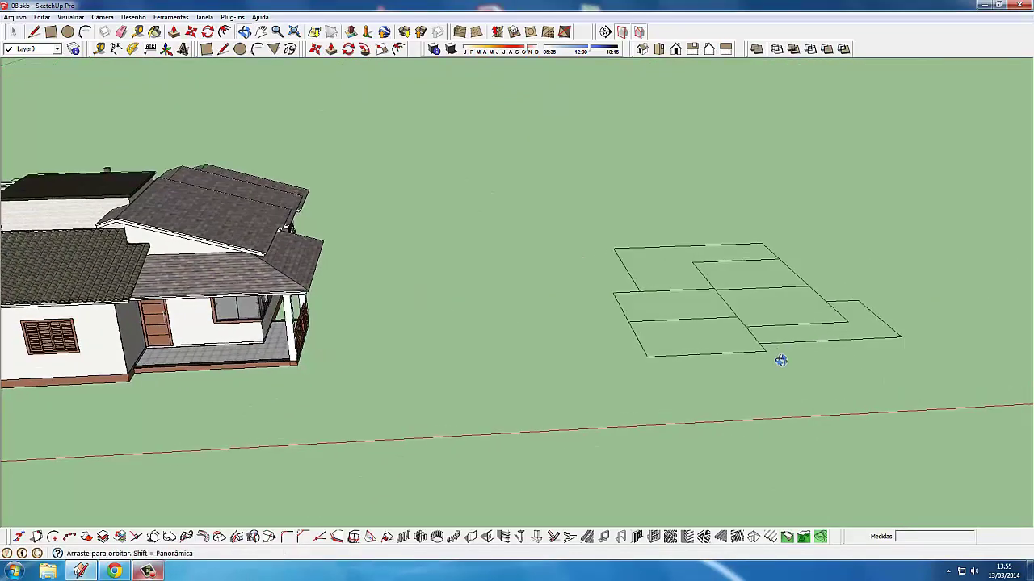
scroll(777, 357, up, 2)
click(34, 32)
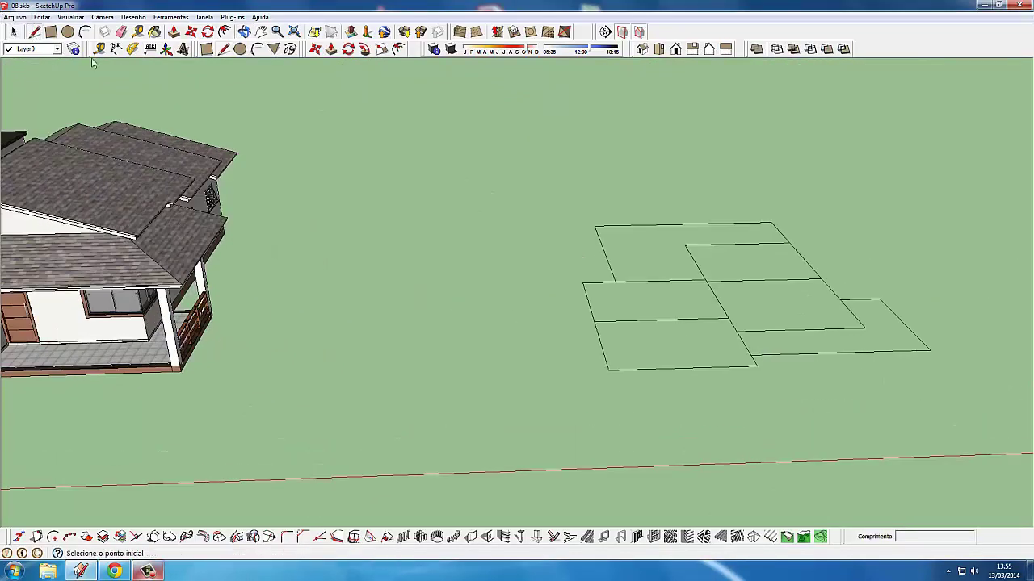
click(751, 355)
click(13, 31)
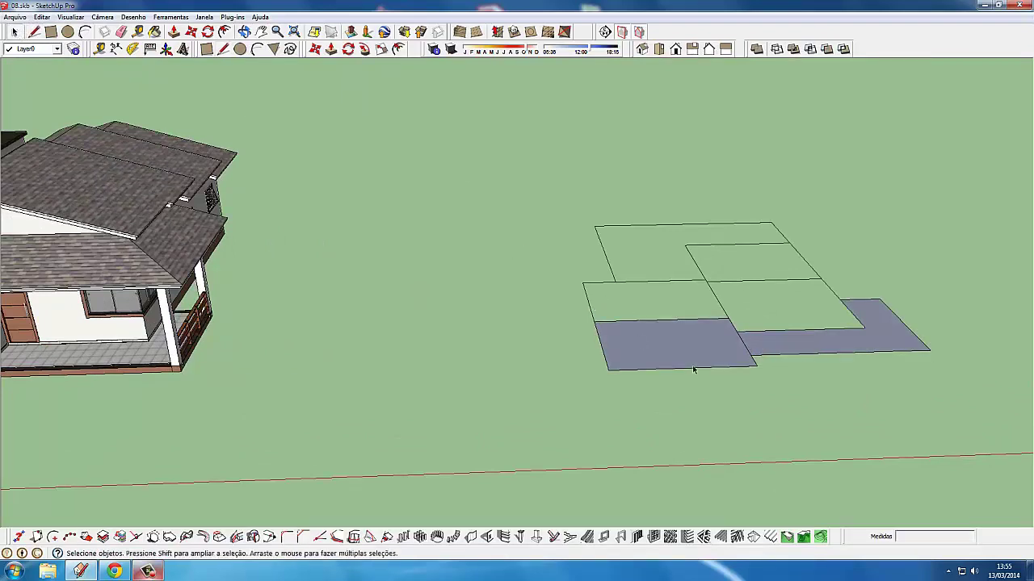
Copy the L-shaped face to the left, between the house and the rectangle outline.
click(711, 342)
click(801, 344)
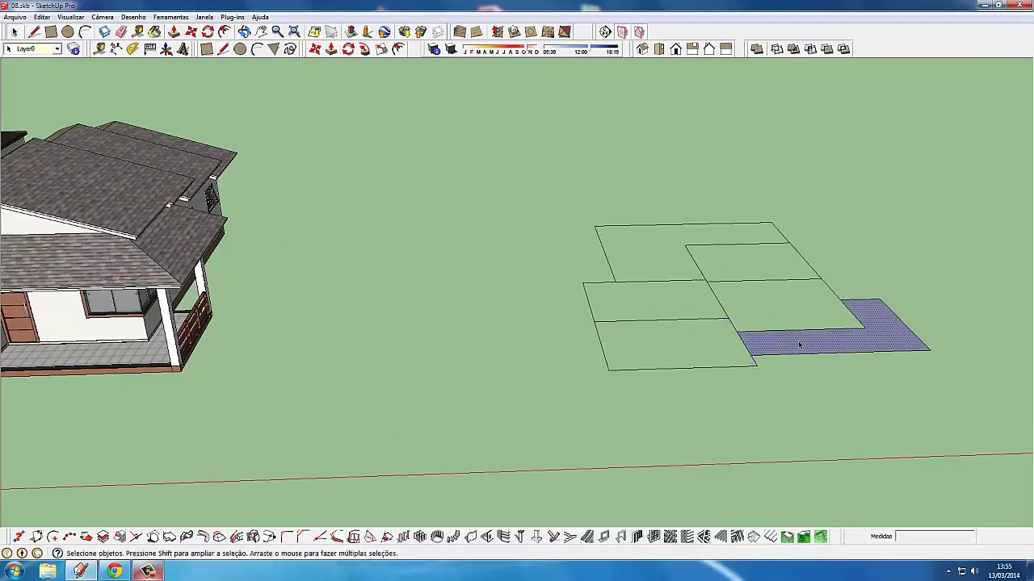
key(m)
key(ctrl)
click(751, 355)
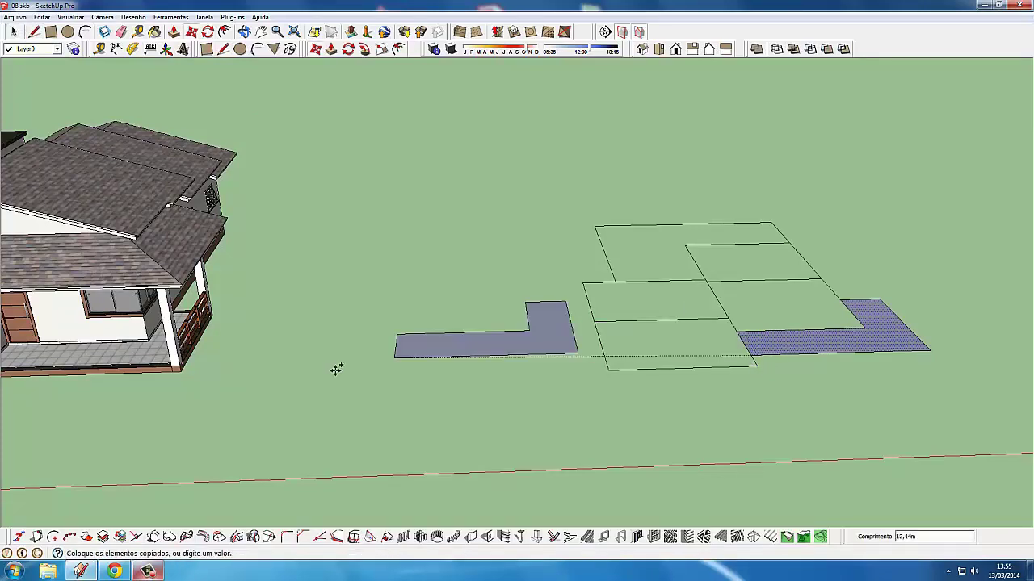
click(312, 379)
scroll(8, 67, up, 1)
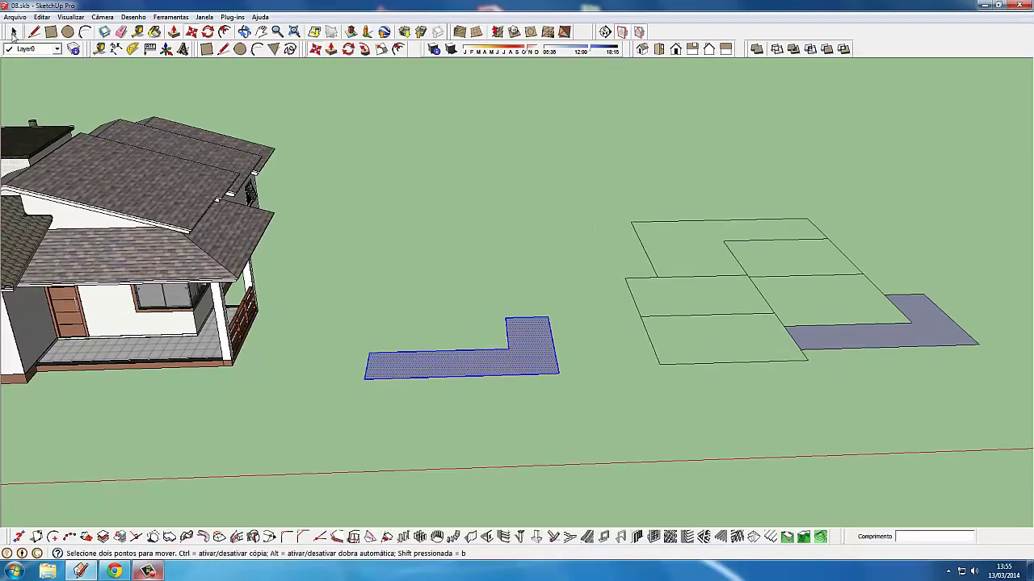
mouse_move(452, 420)
middle_down()
mouse_move(562, 445)
mouse_move(549, 428)
middle_up()
Dimension the copied L-shape's arm widths: 1,55m on the left edge, 1,40m on the short arm.
click(127, 53)
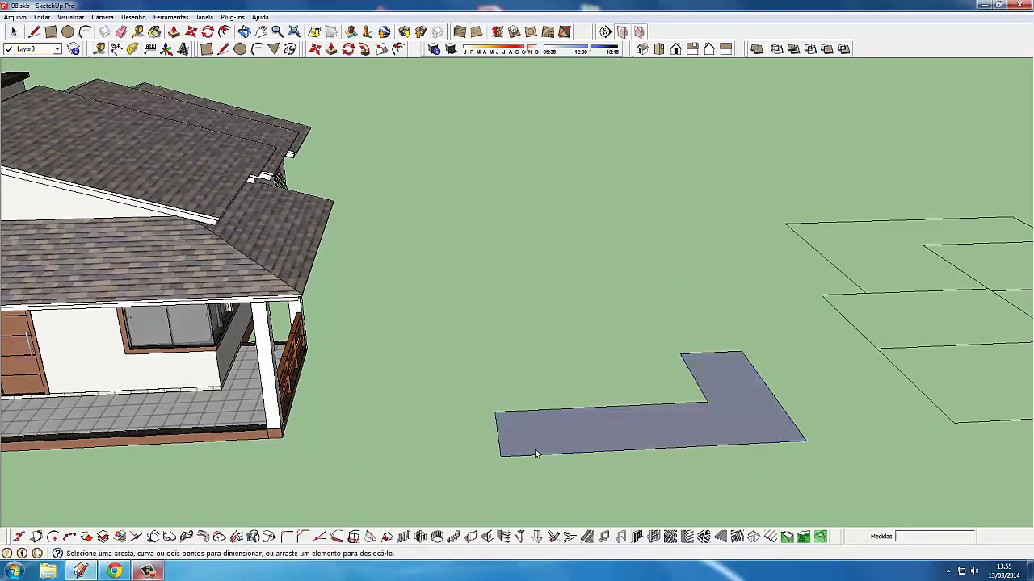
click(494, 414)
click(499, 456)
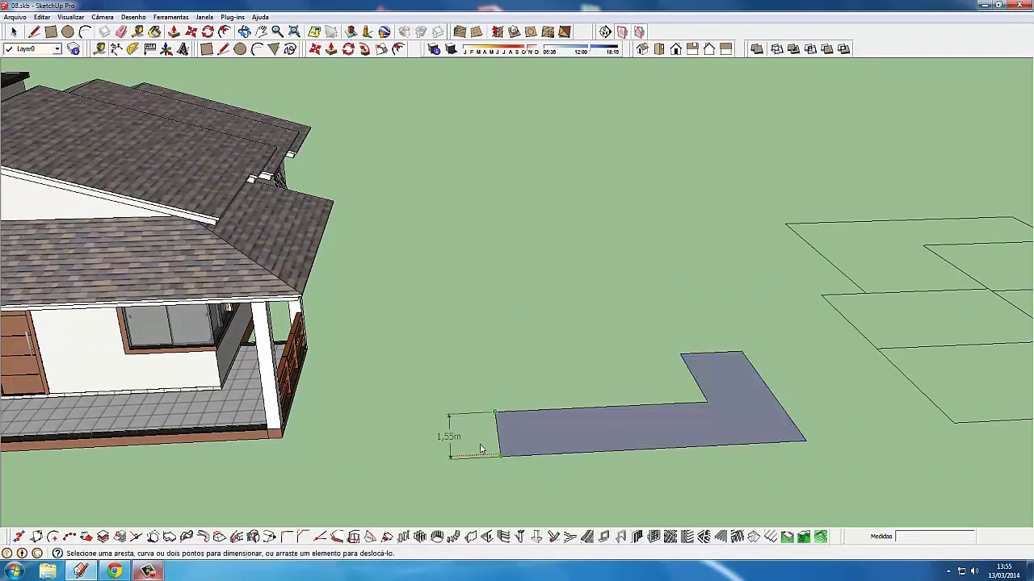
click(681, 356)
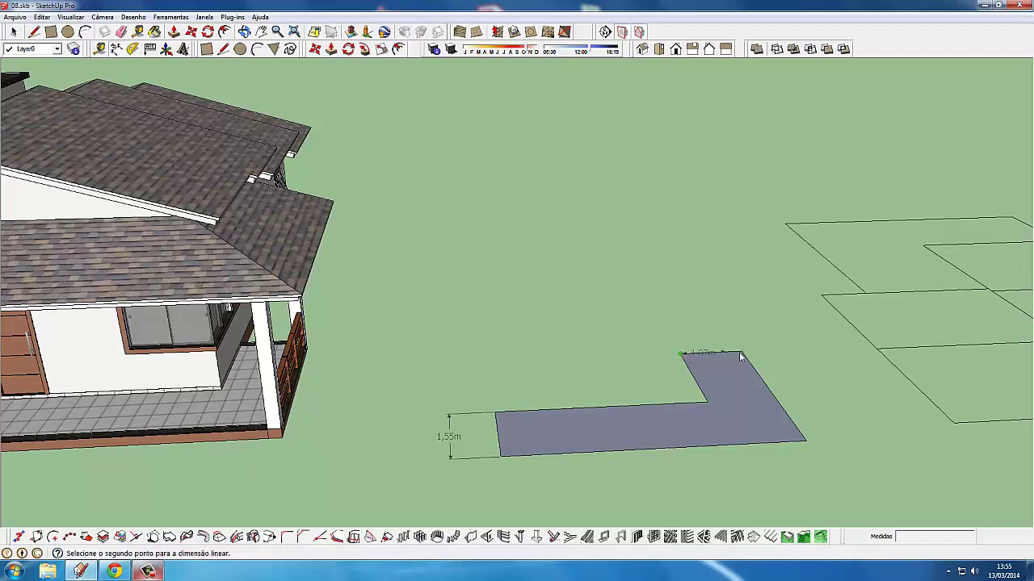
click(730, 330)
middle_drag(727, 397, 608, 387)
scroll(605, 379, up, 1)
Move the short arm's inner edge left so that arm is also 1,55m wide.
key(space)
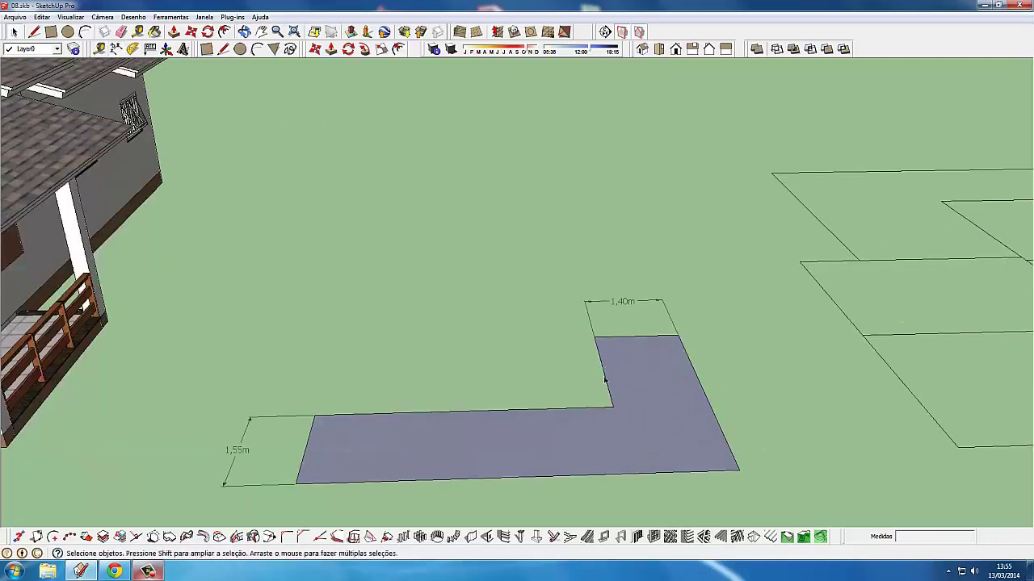
key(m)
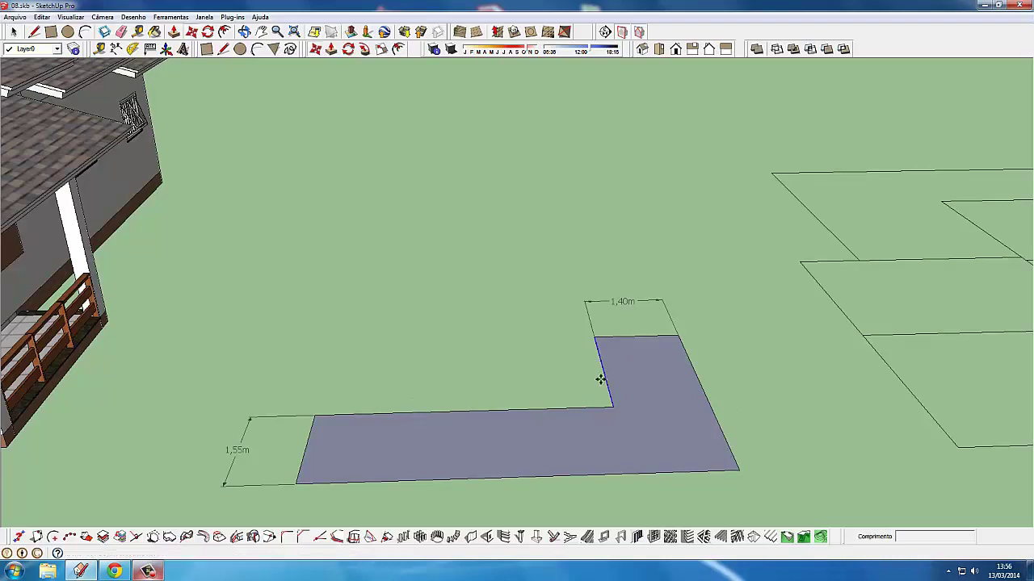
click(604, 381)
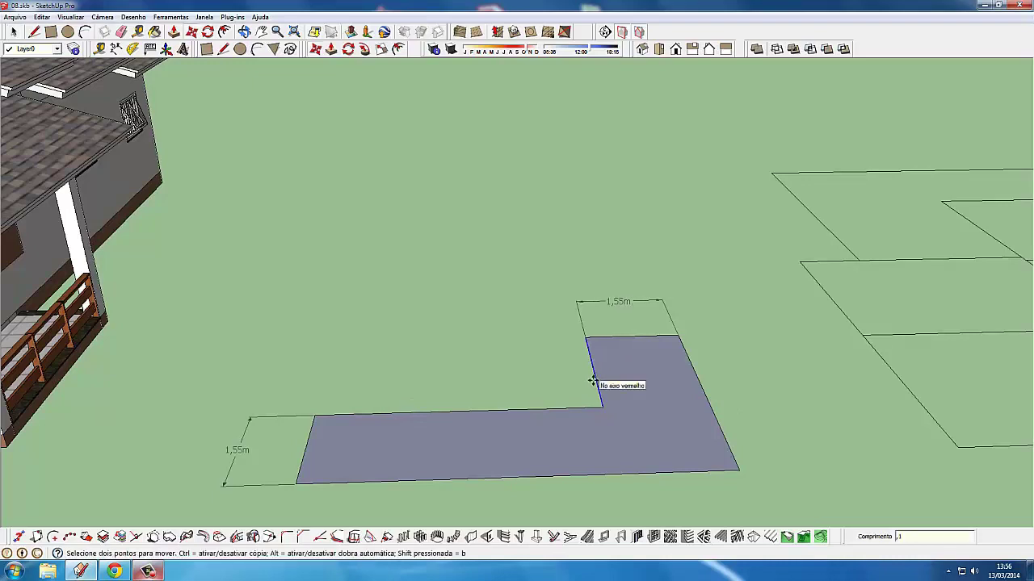
middle_drag(592, 381, 471, 360)
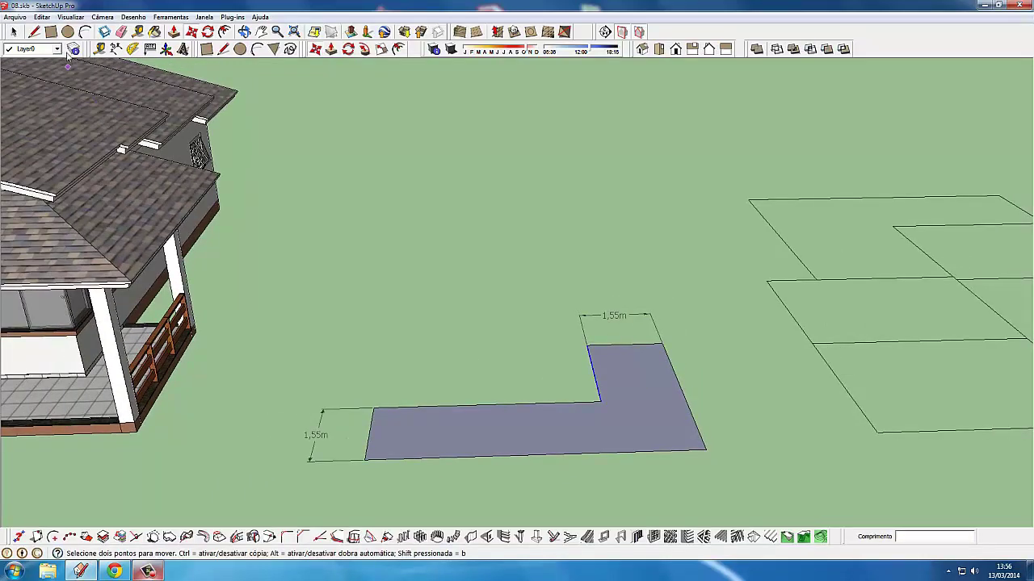
key(space)
middle_drag(315, 418, 517, 380)
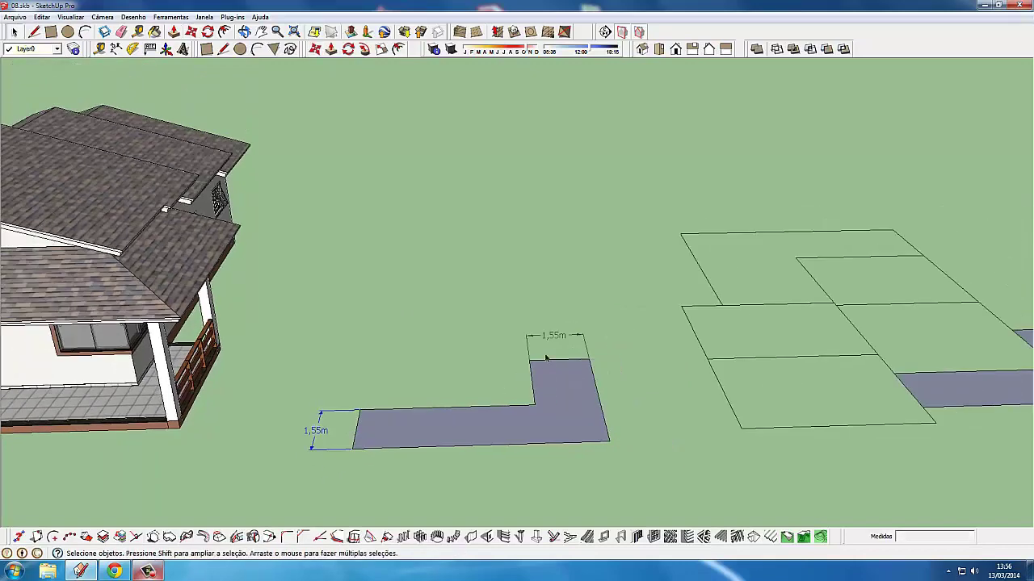
Push the L-shape's bottom, right and top edges outward, the top edge by 0,70m.
mouse_move(554, 446)
middle_down()
mouse_move(519, 471)
mouse_move(517, 462)
mouse_move(606, 433)
middle_up()
key(m)
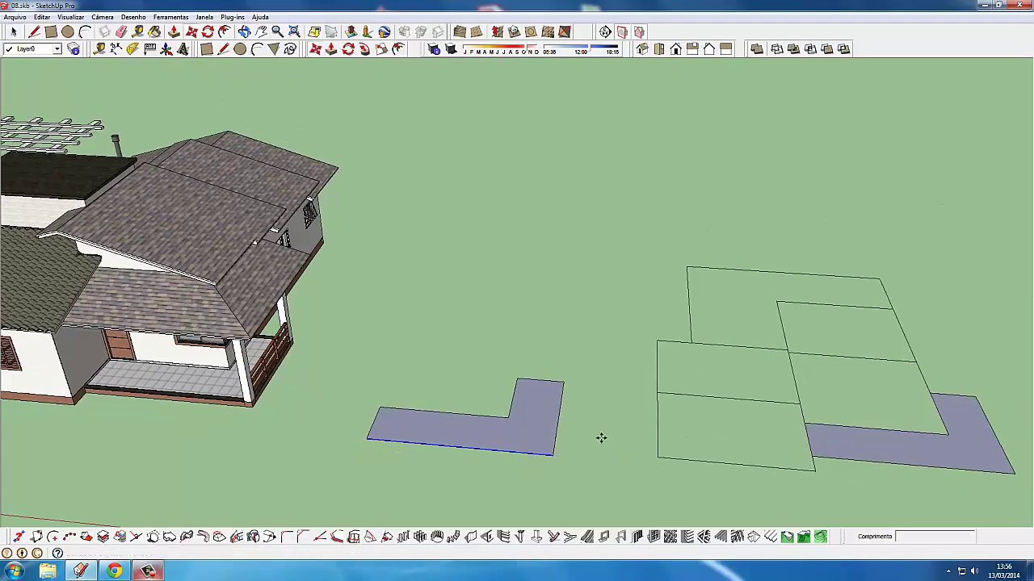
click(600, 437)
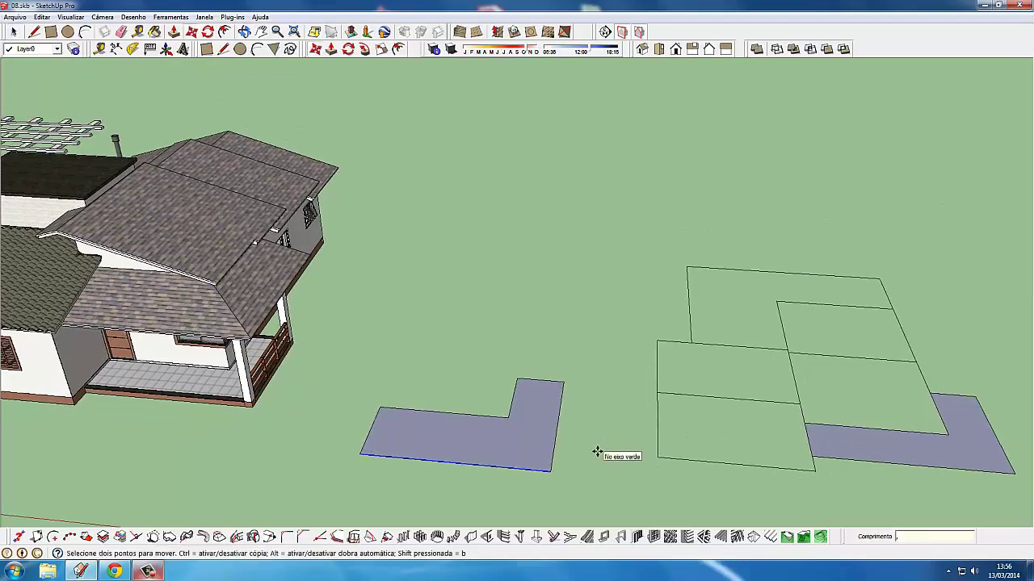
text(,7)
middle_drag(590, 439, 562, 427)
key(Return)
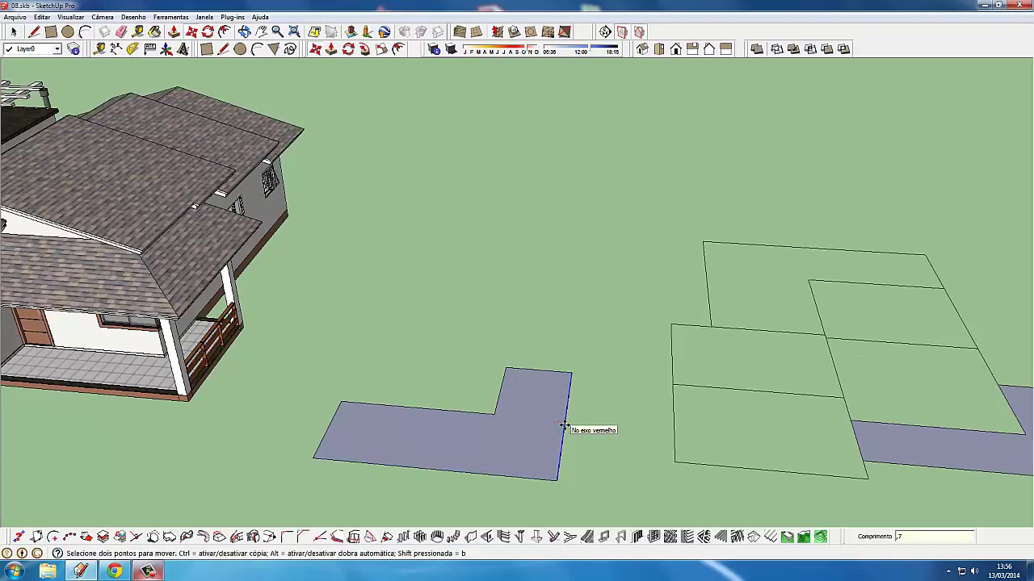
key(Return)
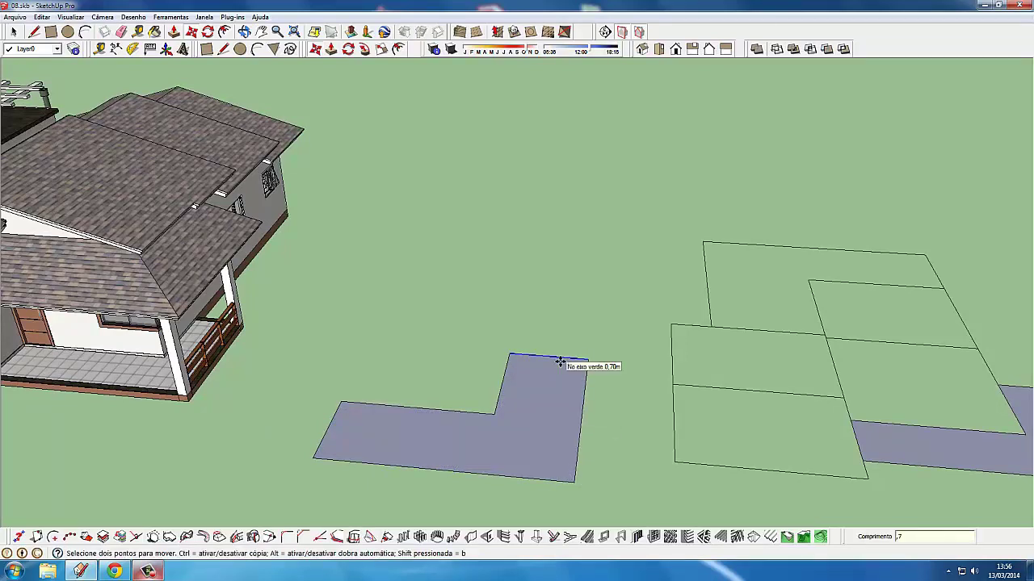
key(Return)
key(l)
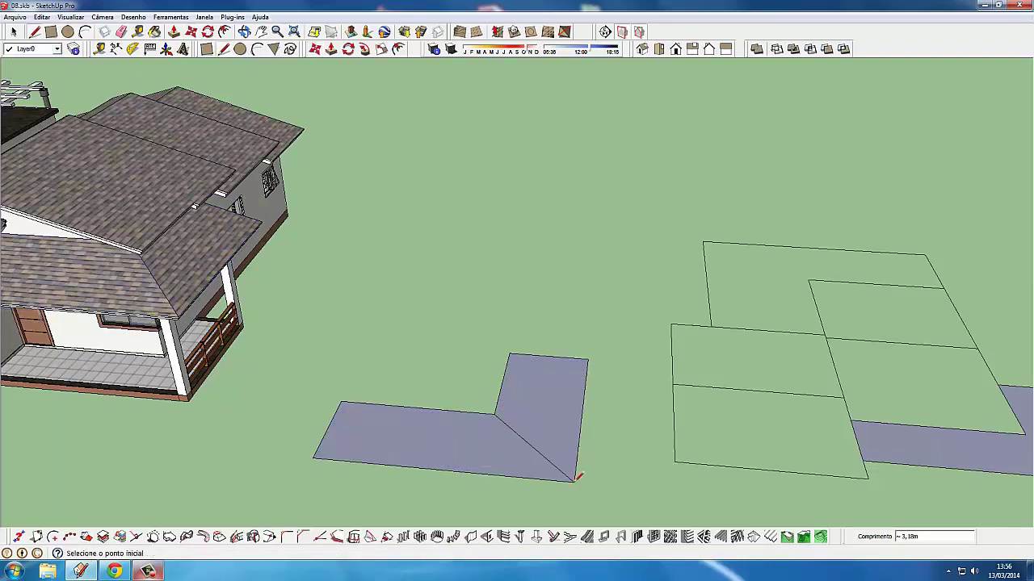
middle_drag(576, 479, 540, 412)
key(space)
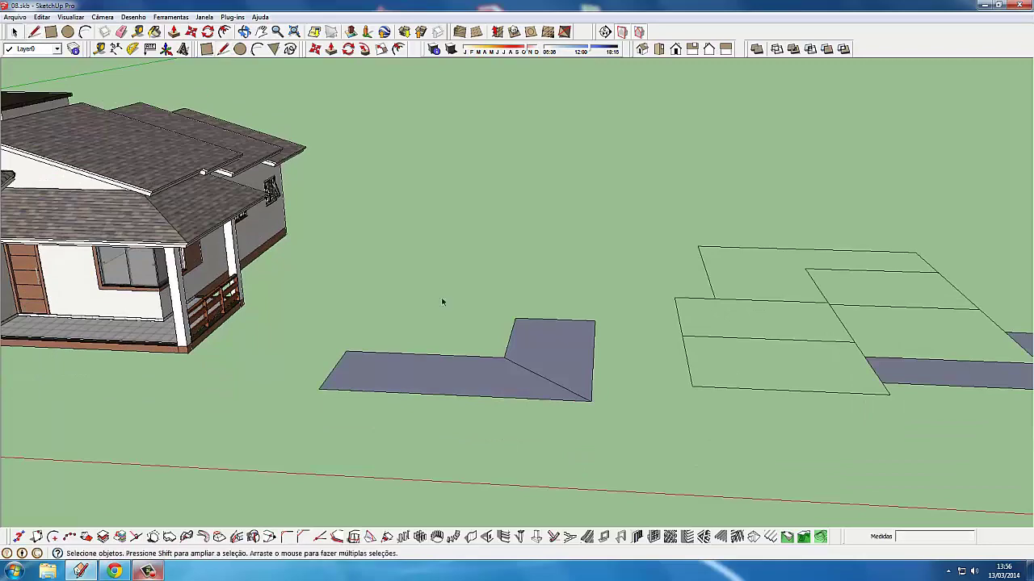
mouse_move(441, 299)
middle_down()
mouse_move(455, 486)
mouse_move(337, 411)
mouse_move(345, 426)
middle_up()
click(343, 407)
scroll(343, 407, down, 2)
scroll(343, 408, up, 3)
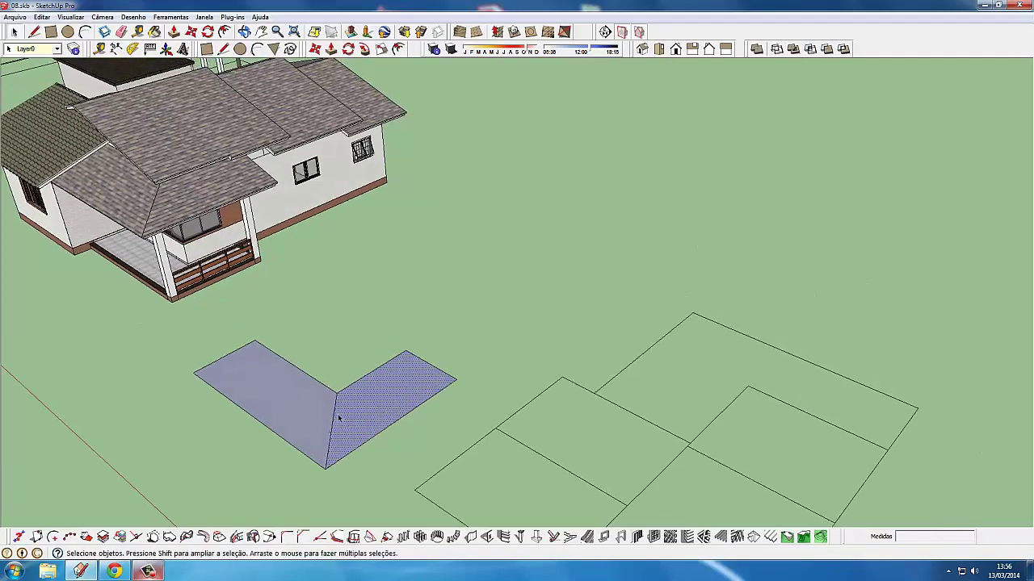
scroll(337, 417, up, 1)
scroll(338, 416, up, 1)
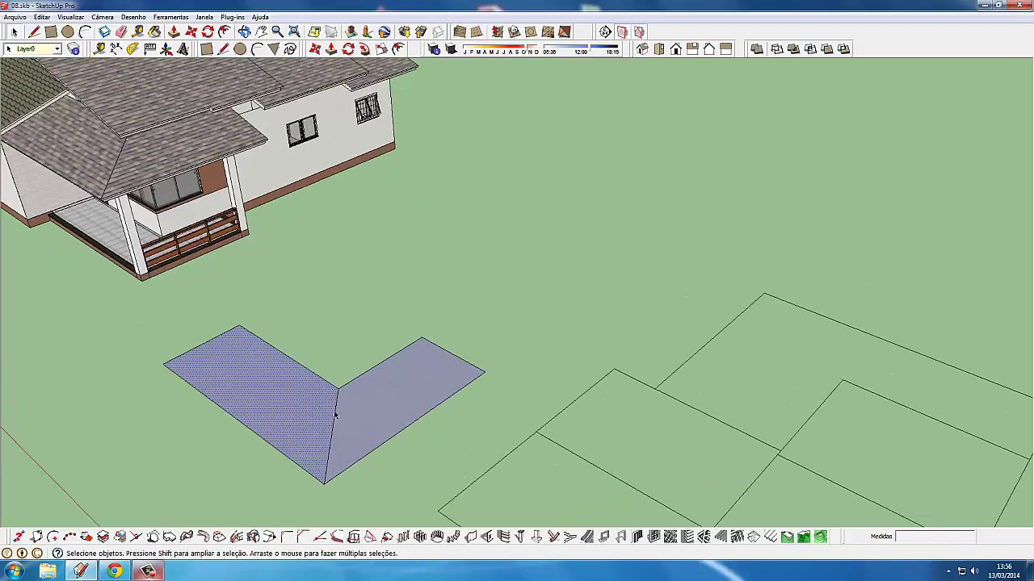
scroll(335, 414, down, 1)
scroll(316, 411, up, 1)
click(363, 401)
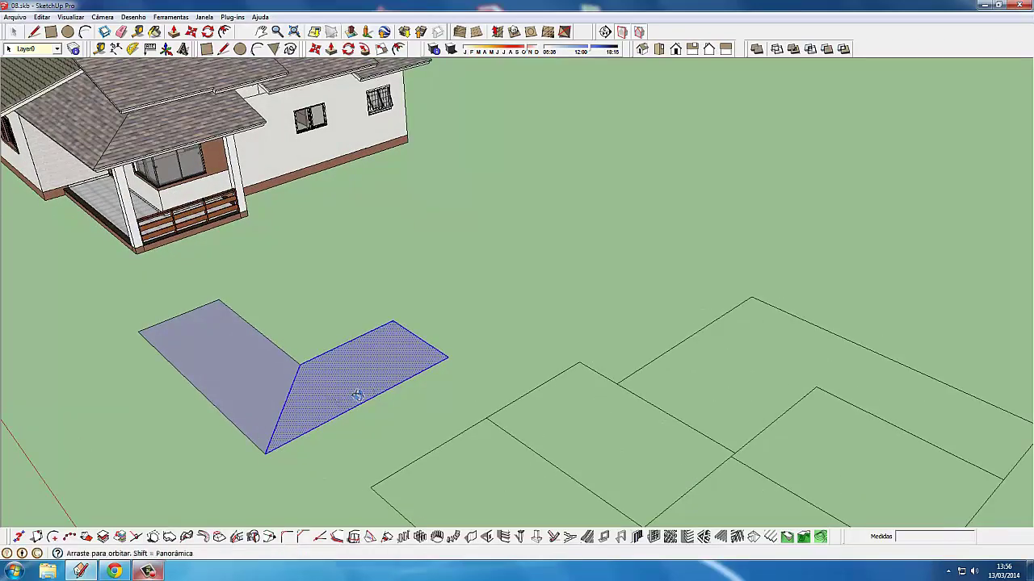
scroll(356, 395, down, 2)
middle_drag(306, 406, 318, 409)
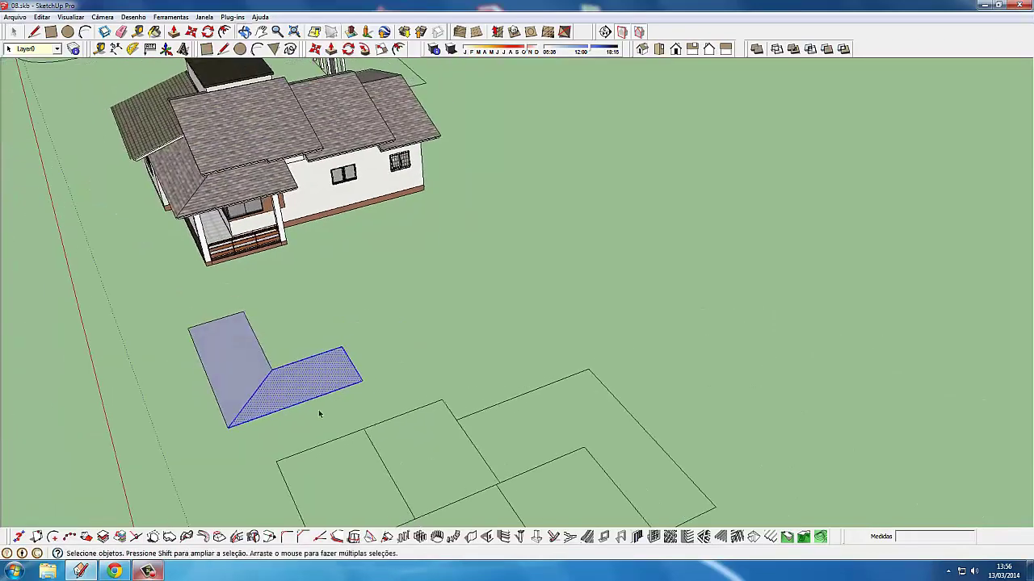
Copy the right face out of the L and place it on the ground.
ctrl+click(267, 432)
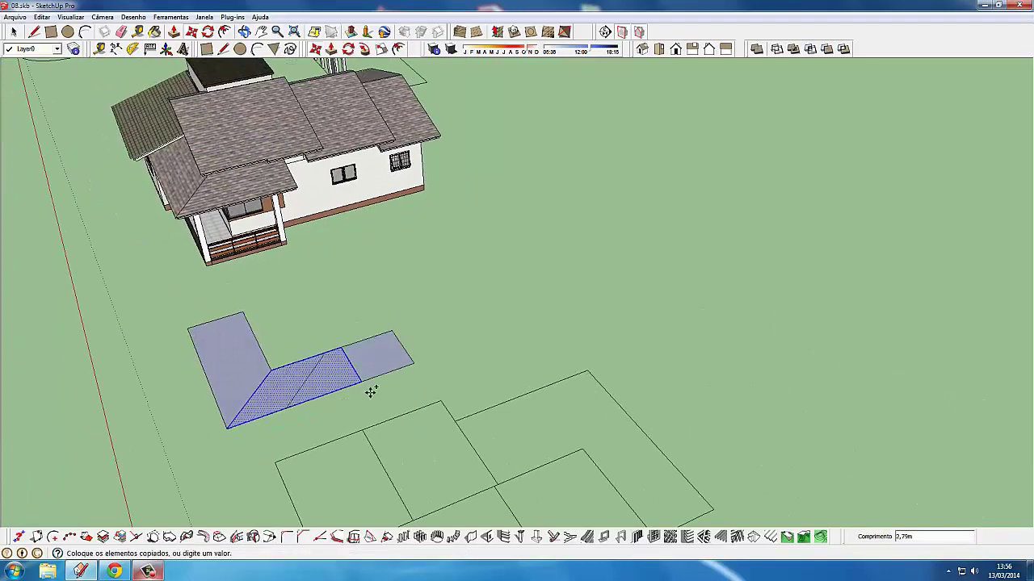
click(531, 339)
mouse_move(423, 381)
middle_down()
mouse_move(327, 415)
mouse_move(564, 428)
mouse_move(288, 372)
middle_up()
Delete the stray vertical face and its edges, then select the lower trapezoid face.
click(13, 32)
scroll(493, 379, up, 2)
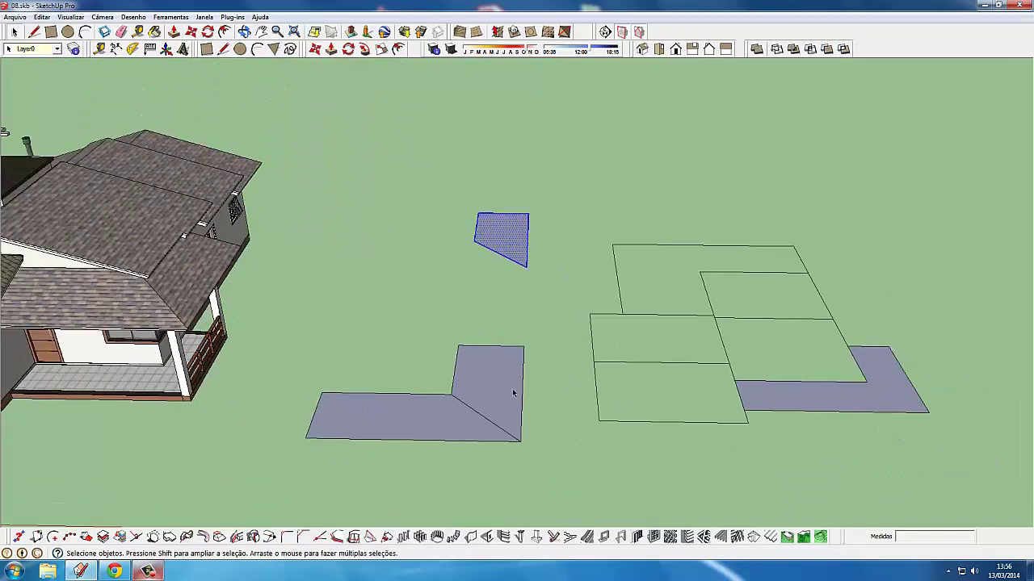
click(509, 395)
scroll(521, 407, up, 2)
key(Delete)
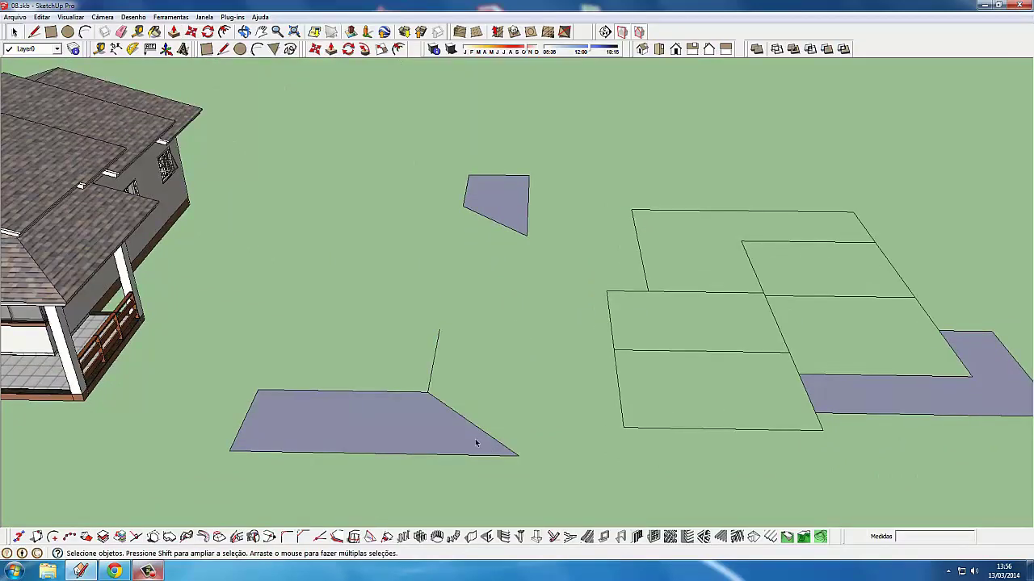
middle_drag(457, 403, 415, 408)
click(415, 407)
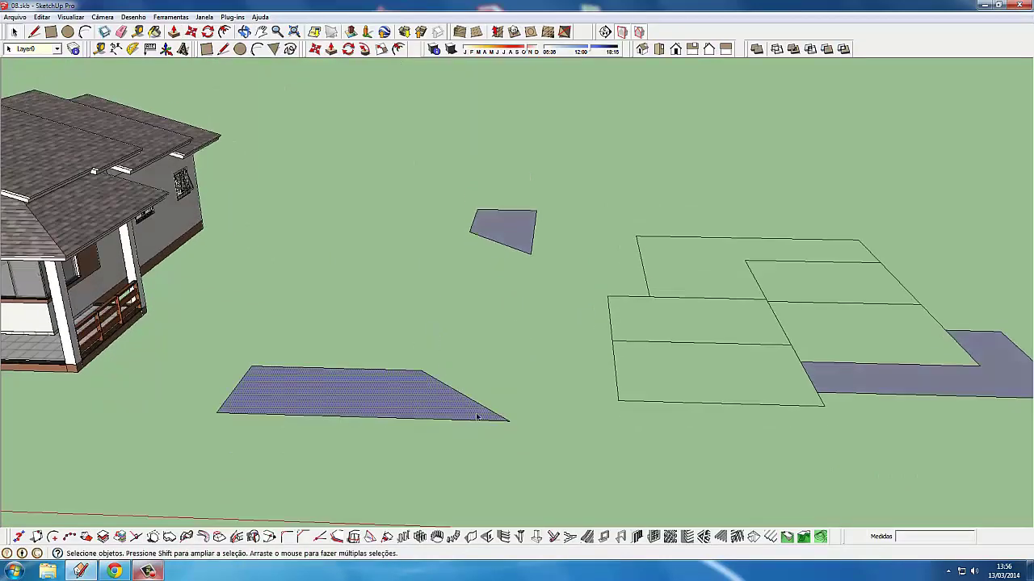
middle_drag(477, 418, 398, 403)
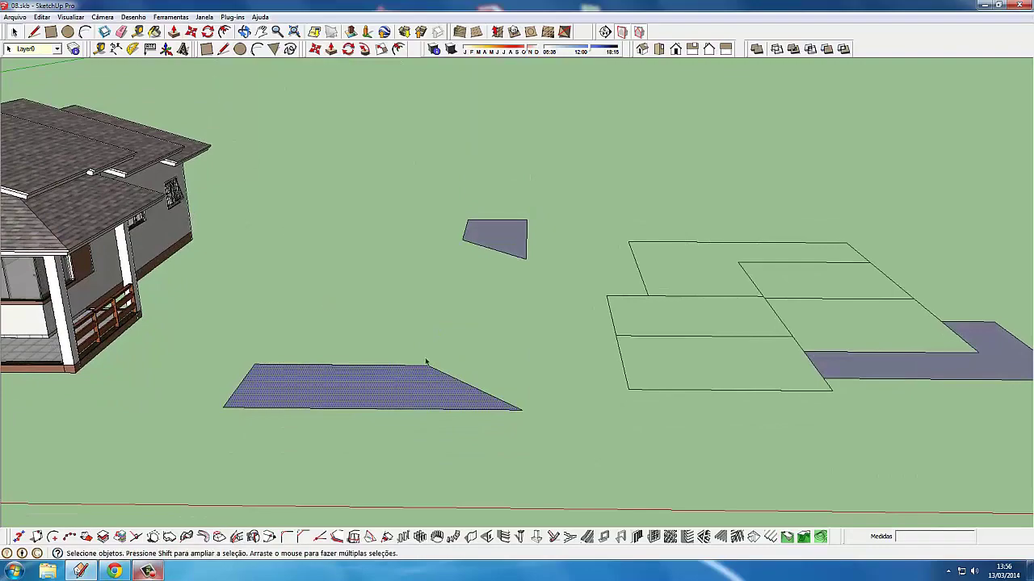
mouse_move(306, 421)
middle_down()
mouse_move(586, 393)
mouse_move(565, 420)
mouse_move(503, 443)
mouse_move(619, 382)
middle_up()
Try rotating the trapezoid face about its corner, leaving it flat again.
scroll(619, 383, up, 2)
scroll(622, 383, up, 2)
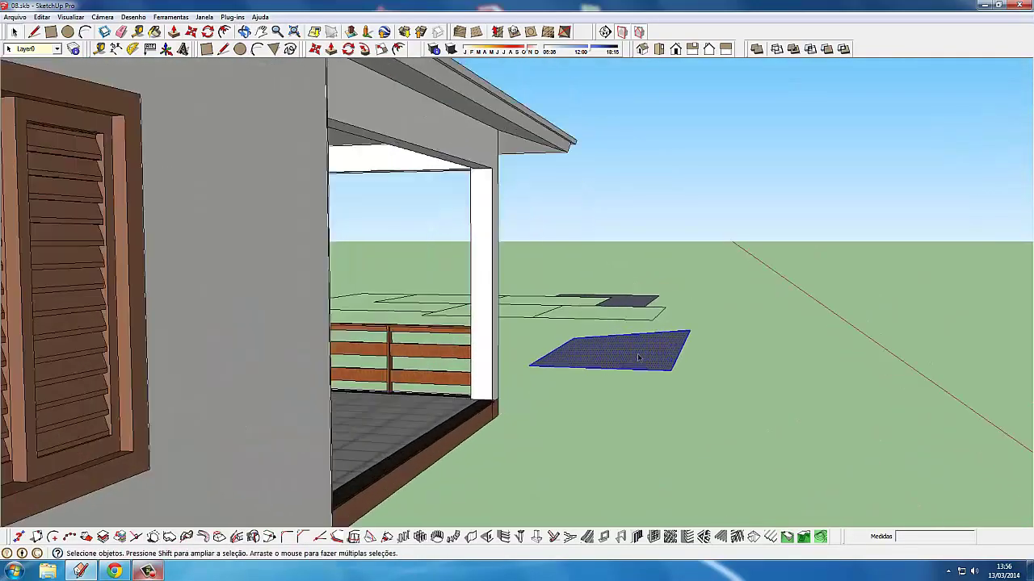
scroll(634, 385, up, 3)
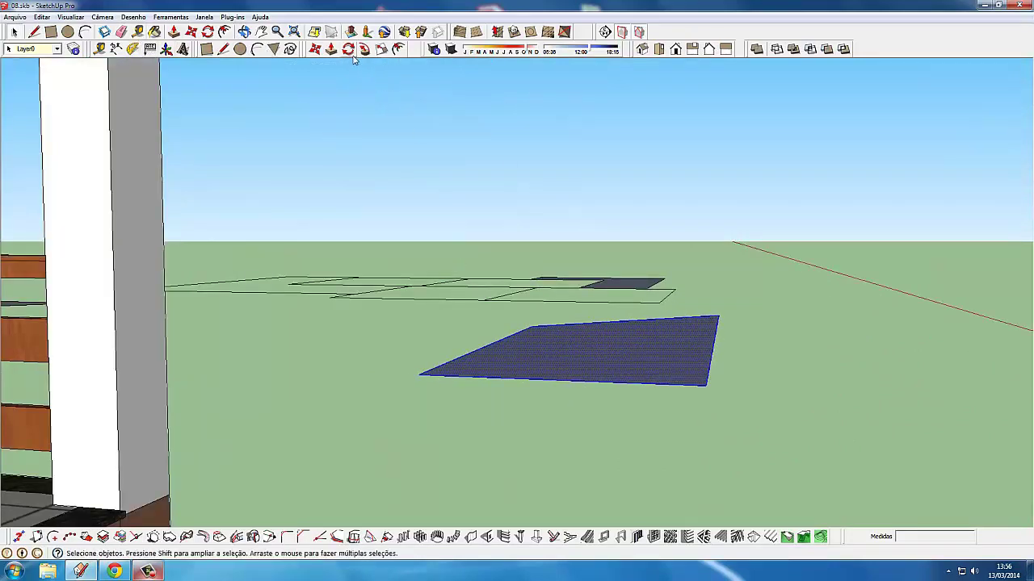
mouse_move(773, 404)
middle_down()
mouse_move(791, 406)
mouse_move(787, 392)
middle_up()
key(q)
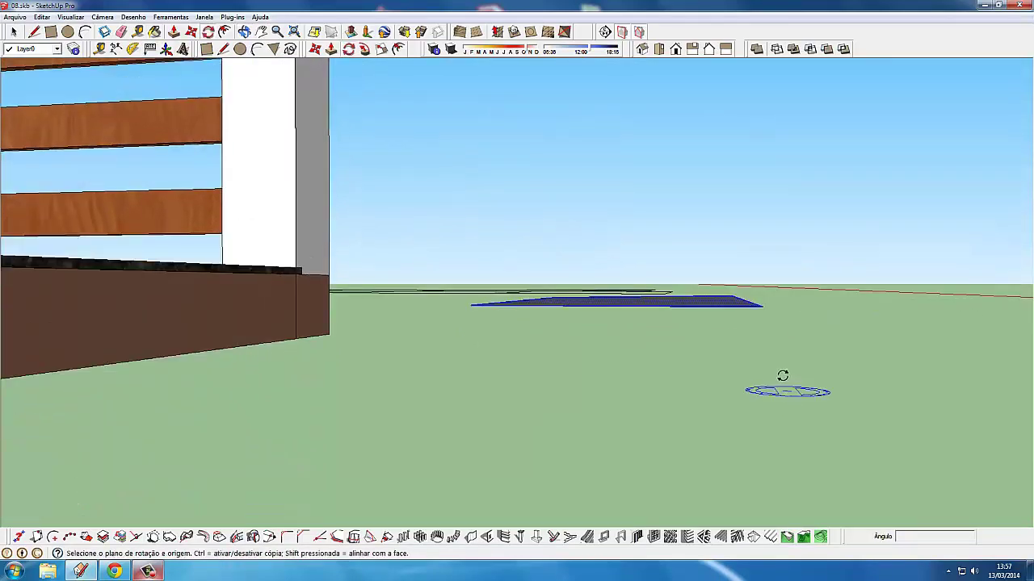
click(761, 306)
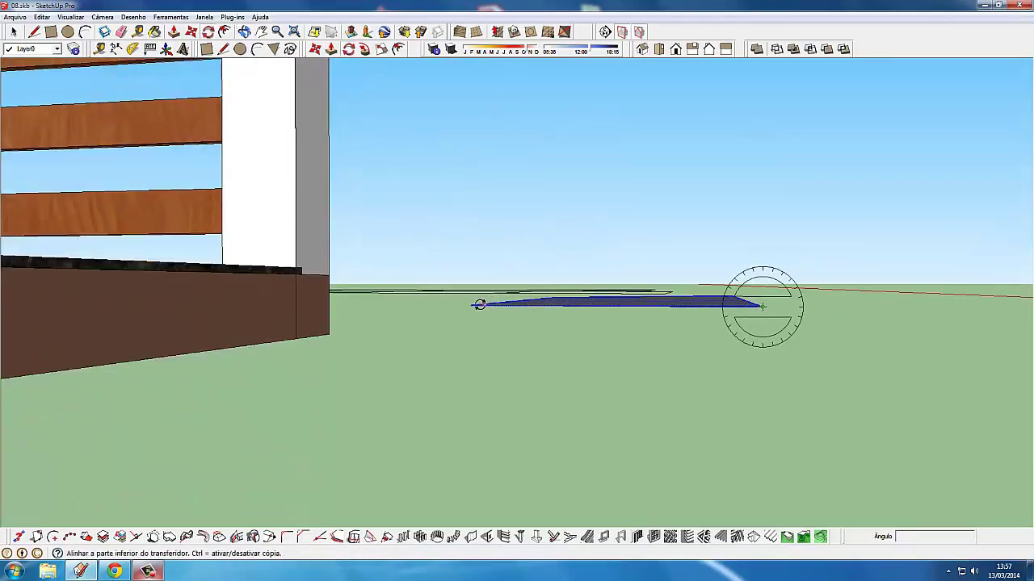
click(474, 305)
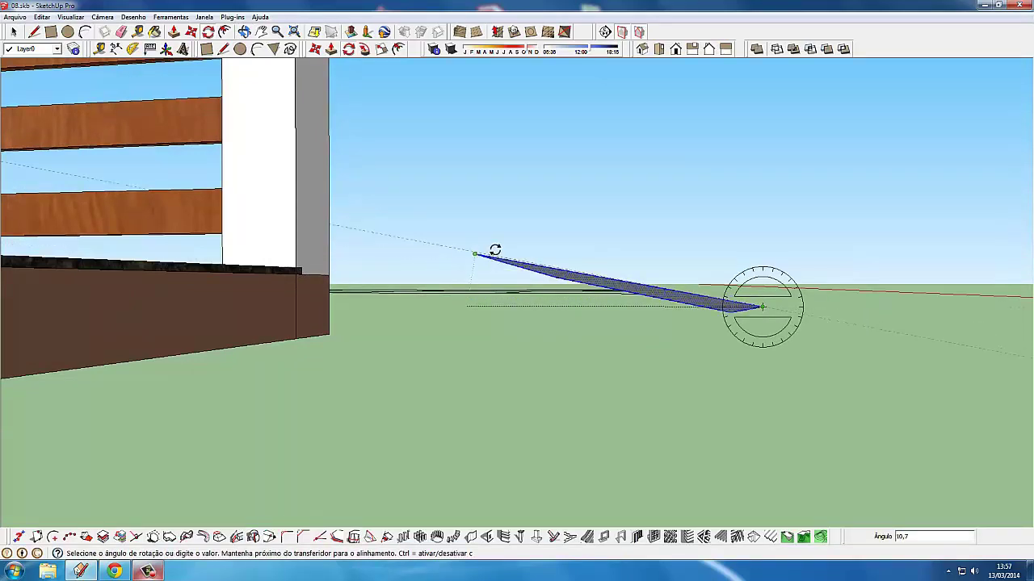
middle_drag(557, 234, 531, 370)
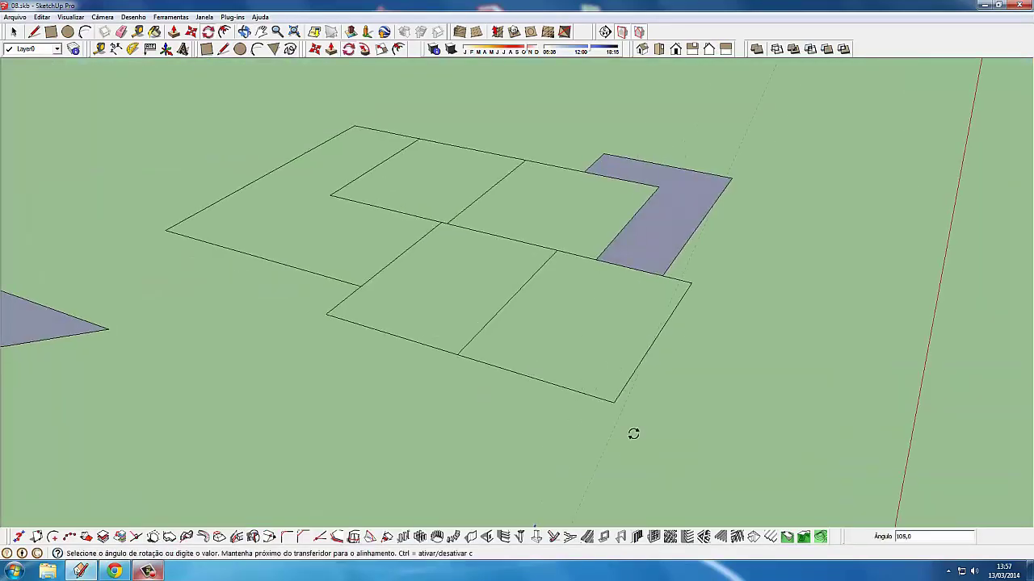
middle_drag(633, 433, 613, 367)
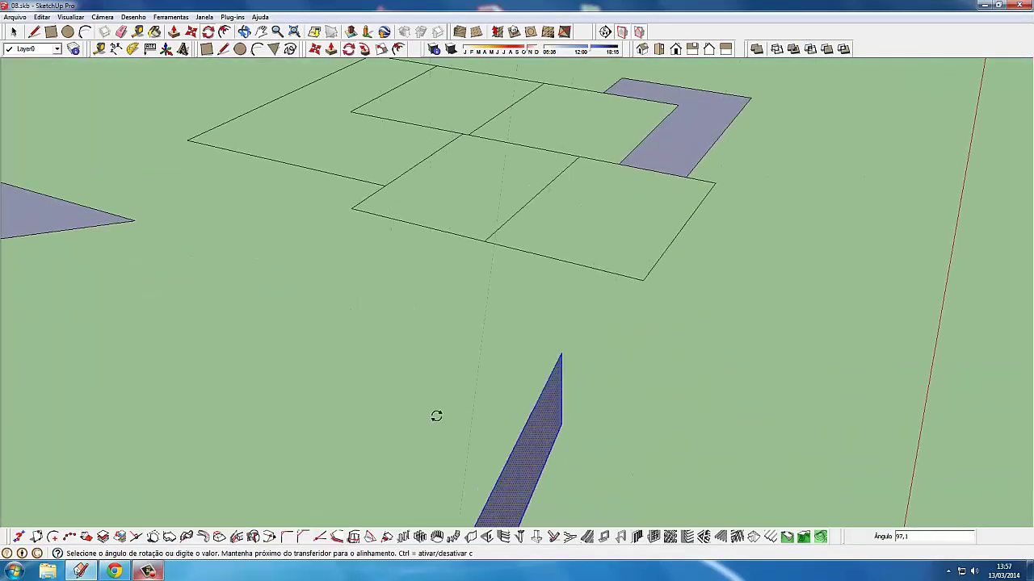
click(431, 418)
middle_drag(512, 445, 590, 369)
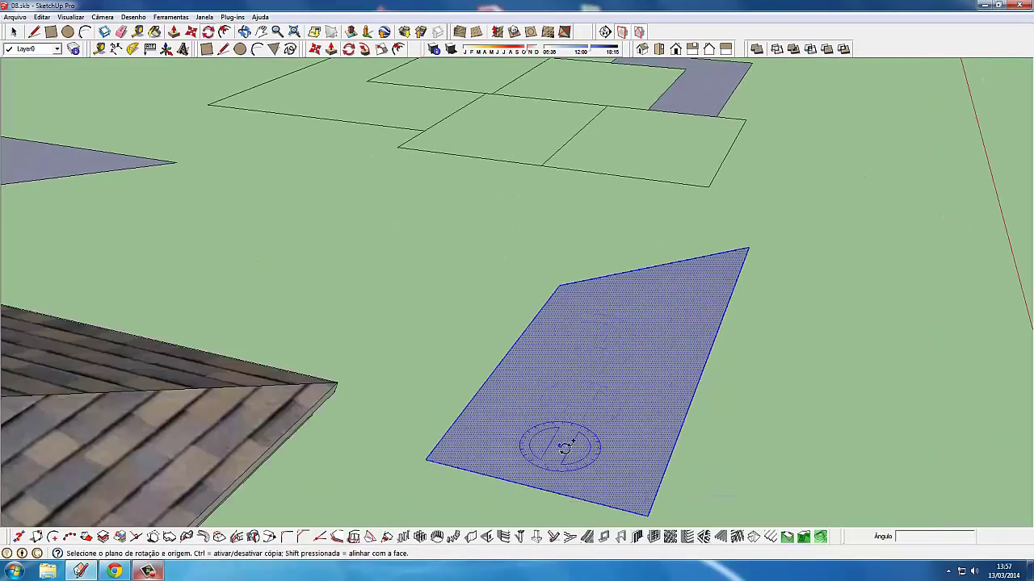
middle_drag(588, 452, 654, 363)
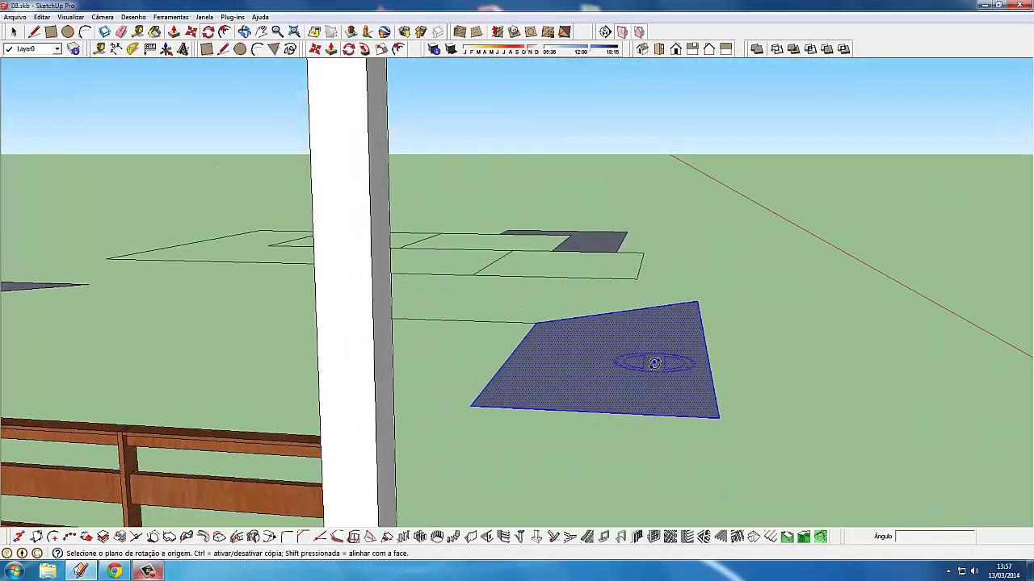
click(14, 32)
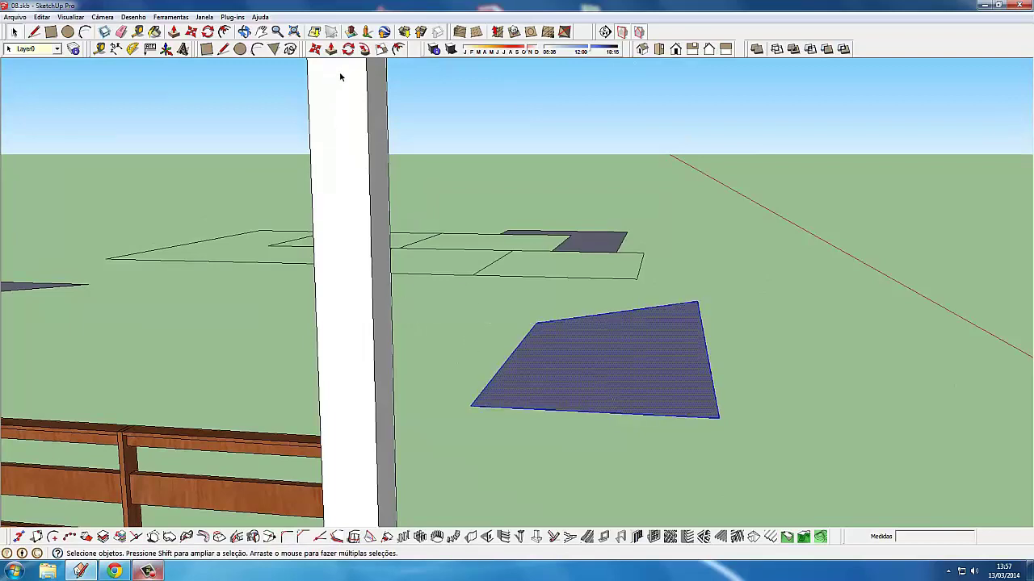
Tilt the trapezoid face about 8.4° about its right end, like a roof plane.
click(348, 48)
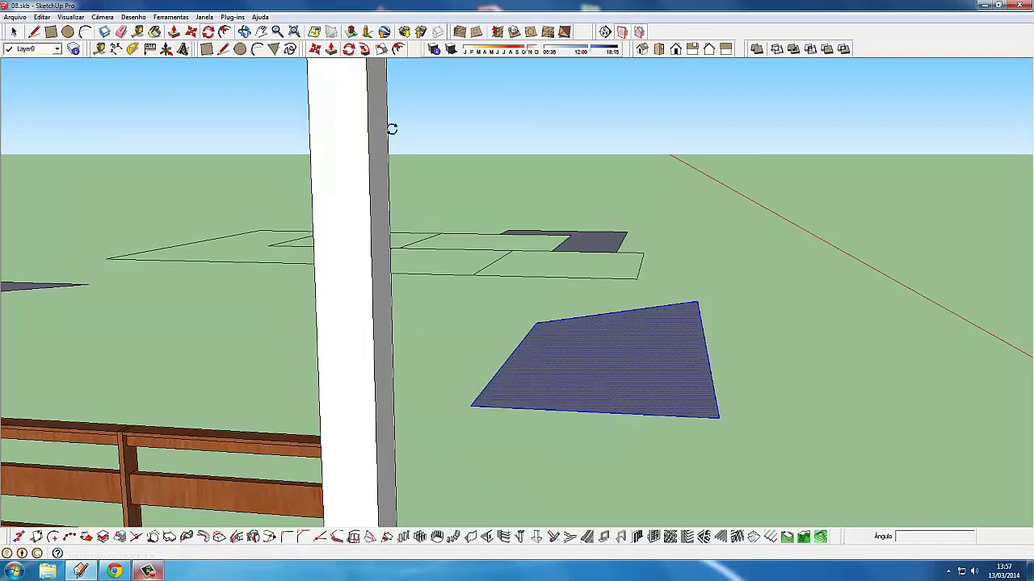
middle_drag(638, 290, 678, 286)
scroll(678, 286, up, 3)
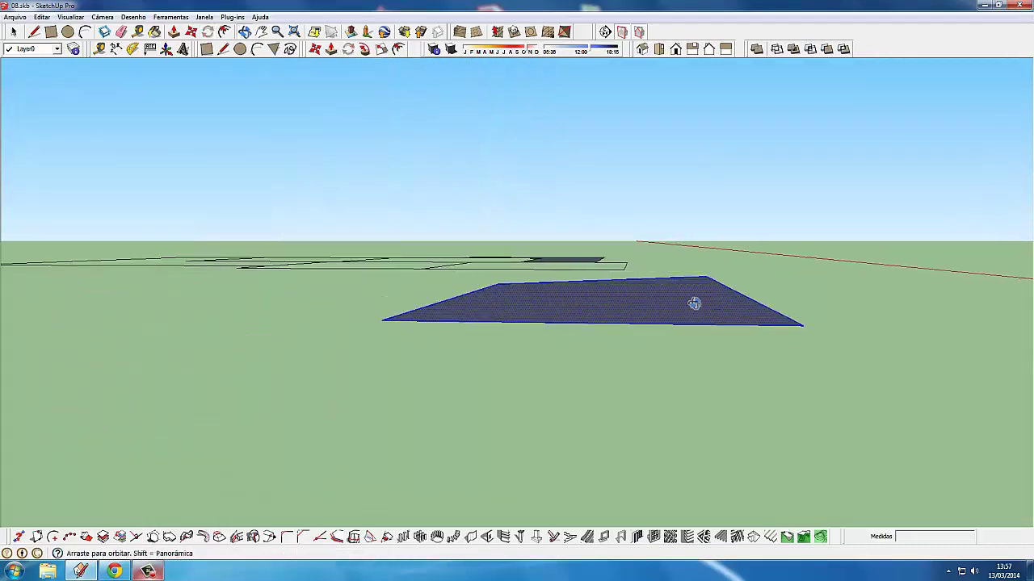
scroll(692, 297, up, 3)
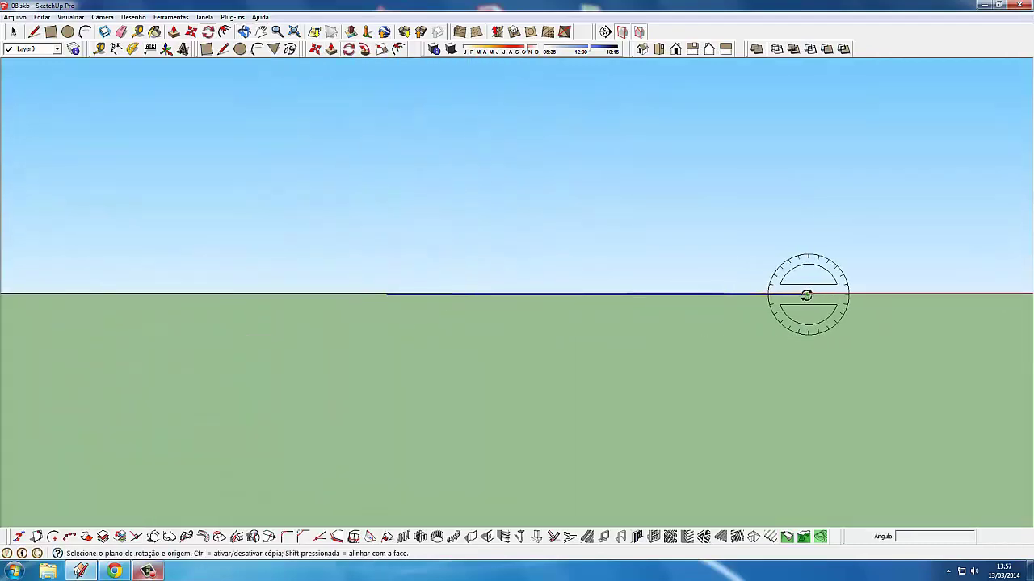
click(805, 296)
click(390, 293)
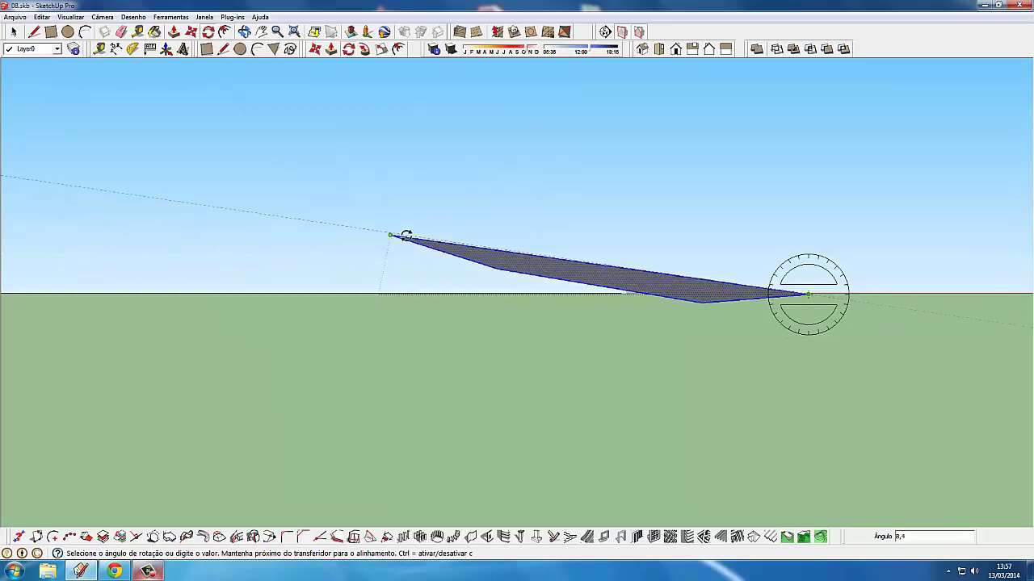
key(Return)
mouse_move(406, 235)
middle_down()
mouse_move(572, 388)
mouse_move(411, 392)
mouse_move(214, 437)
mouse_move(692, 357)
mouse_move(538, 305)
mouse_move(544, 270)
mouse_move(503, 457)
mouse_move(536, 440)
mouse_move(444, 408)
mouse_move(430, 447)
mouse_move(452, 469)
mouse_move(492, 434)
middle_up()
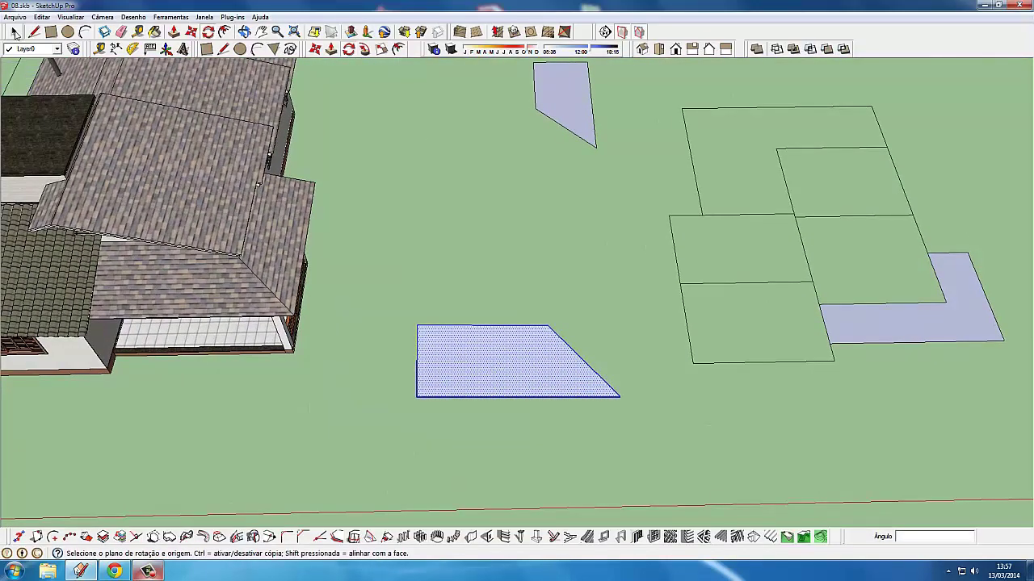
key(space)
scroll(423, 397, up, 1)
scroll(470, 348, up, 1)
scroll(470, 347, up, 1)
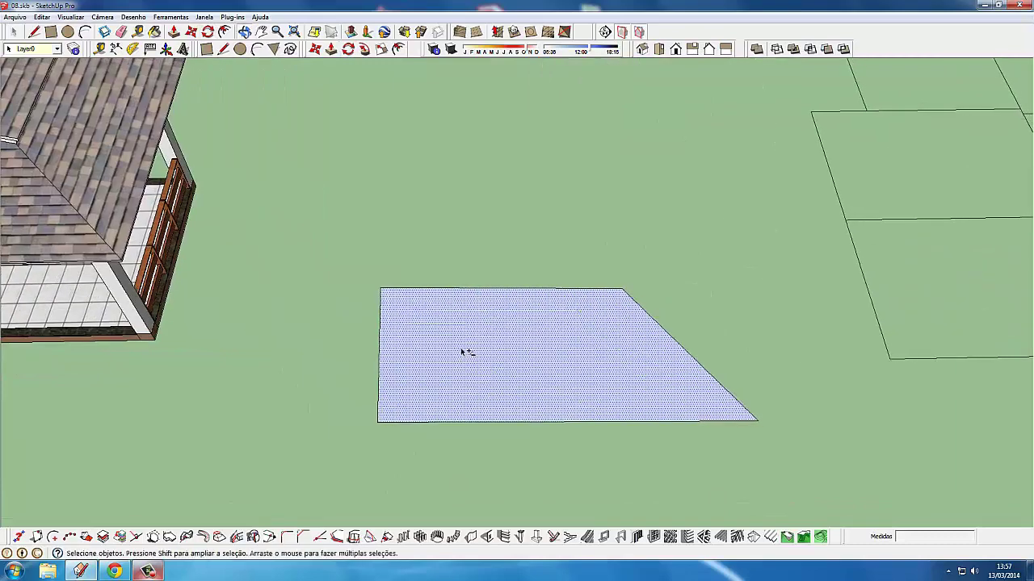
scroll(468, 349, down, 1)
scroll(469, 349, up, 1)
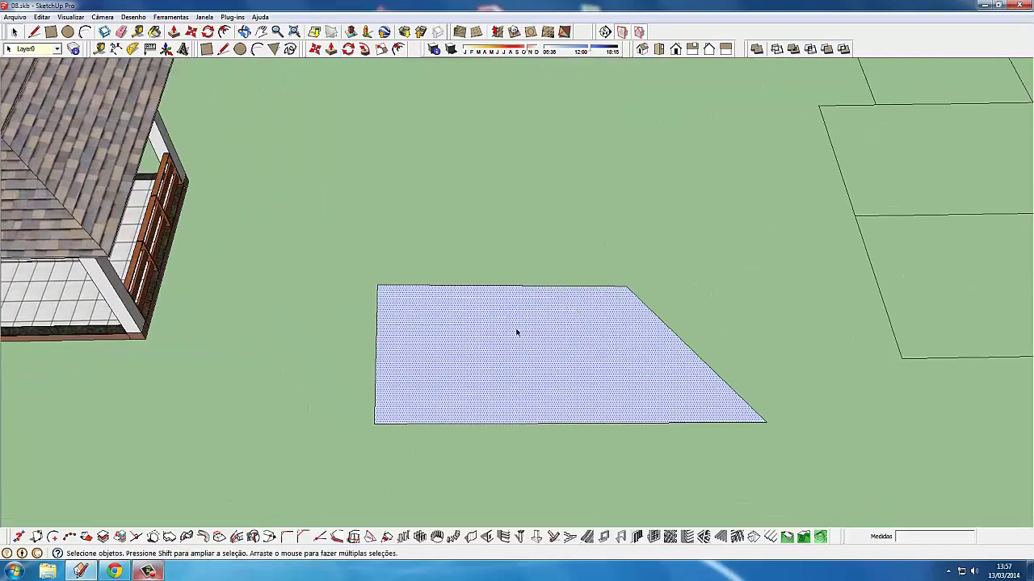
mouse_move(516, 332)
middle_down()
mouse_move(514, 364)
mouse_move(605, 357)
mouse_move(630, 399)
mouse_move(673, 428)
middle_up()
click(605, 357)
click(562, 362)
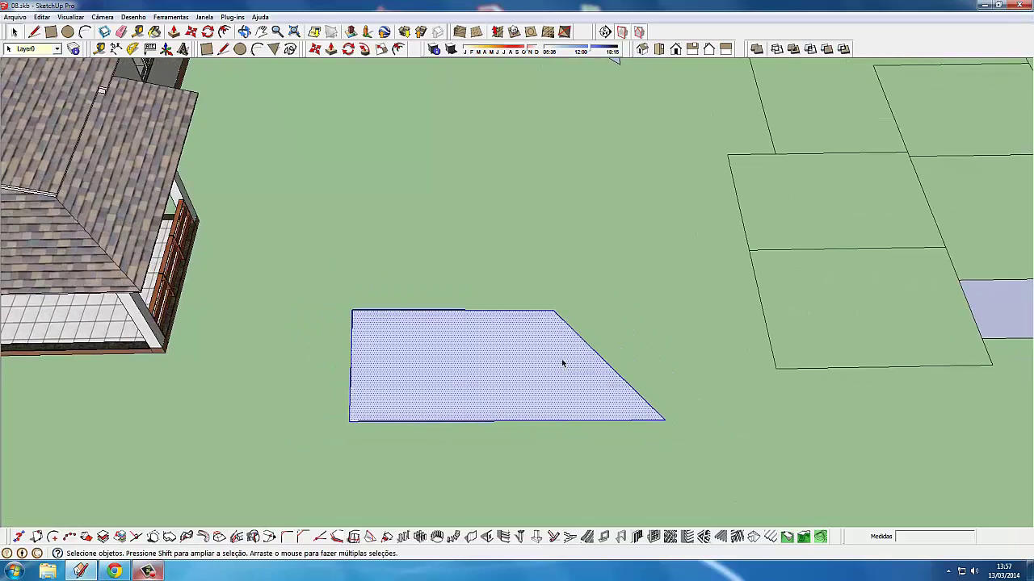
scroll(560, 361, up, 1)
click(526, 355)
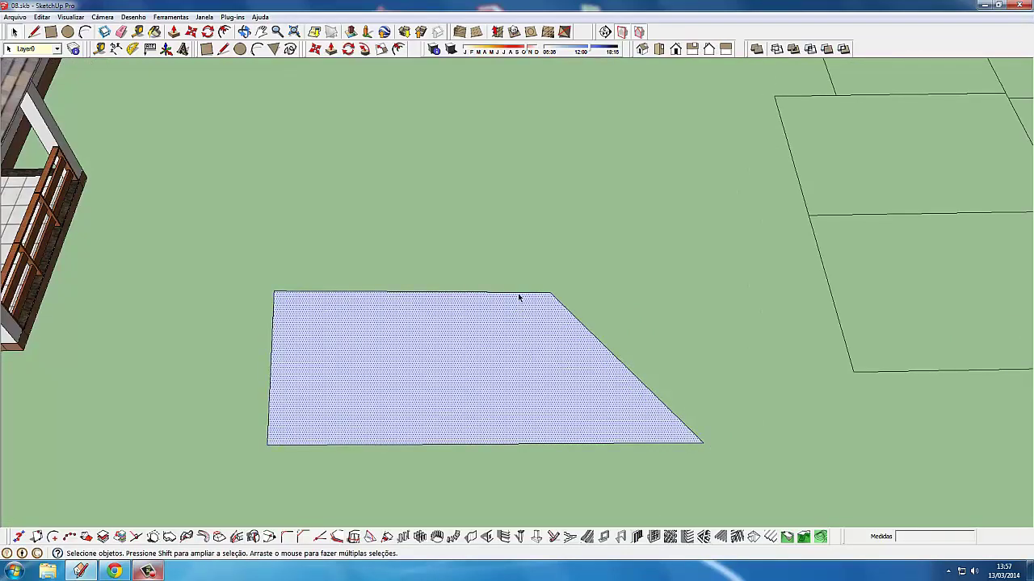
click(232, 17)
mouse_move(257, 109)
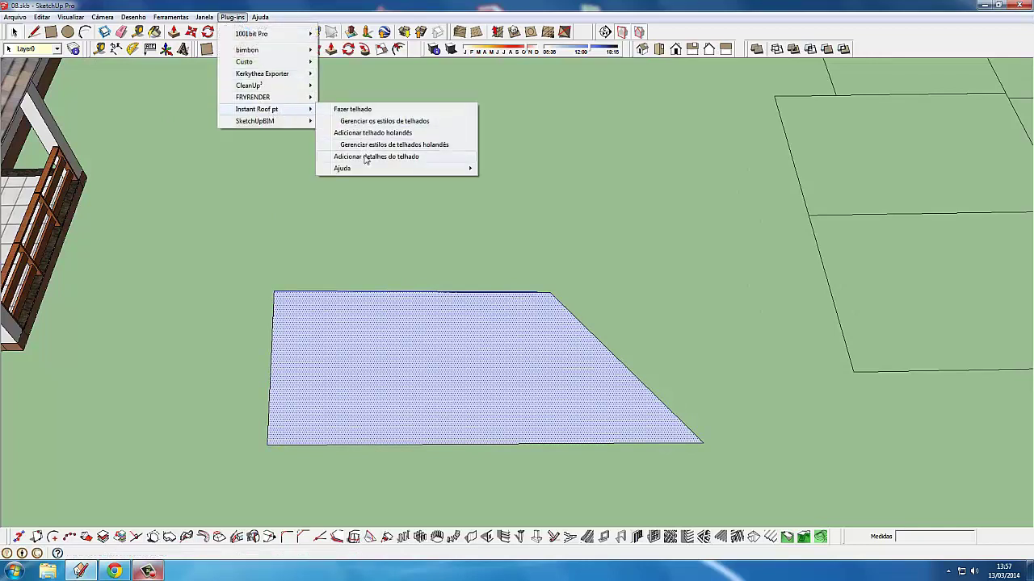
click(365, 157)
click(633, 279)
click(596, 286)
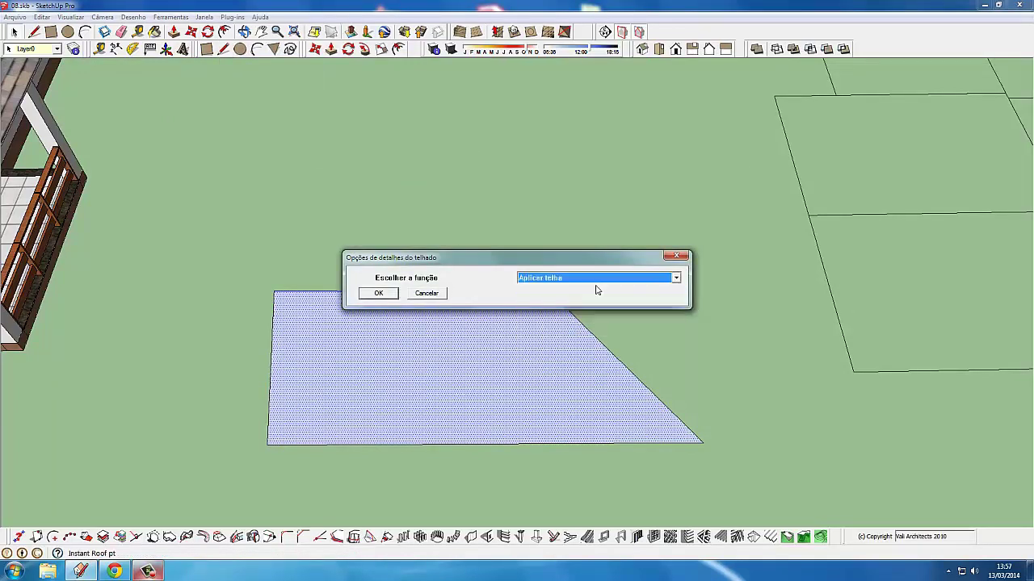
click(379, 293)
mouse_move(495, 248)
middle_down()
mouse_move(489, 296)
mouse_move(503, 234)
mouse_move(402, 299)
mouse_move(438, 283)
mouse_move(415, 347)
mouse_move(349, 385)
mouse_move(420, 357)
middle_up()
scroll(432, 354, up, 2)
scroll(429, 348, up, 2)
scroll(424, 353, up, 3)
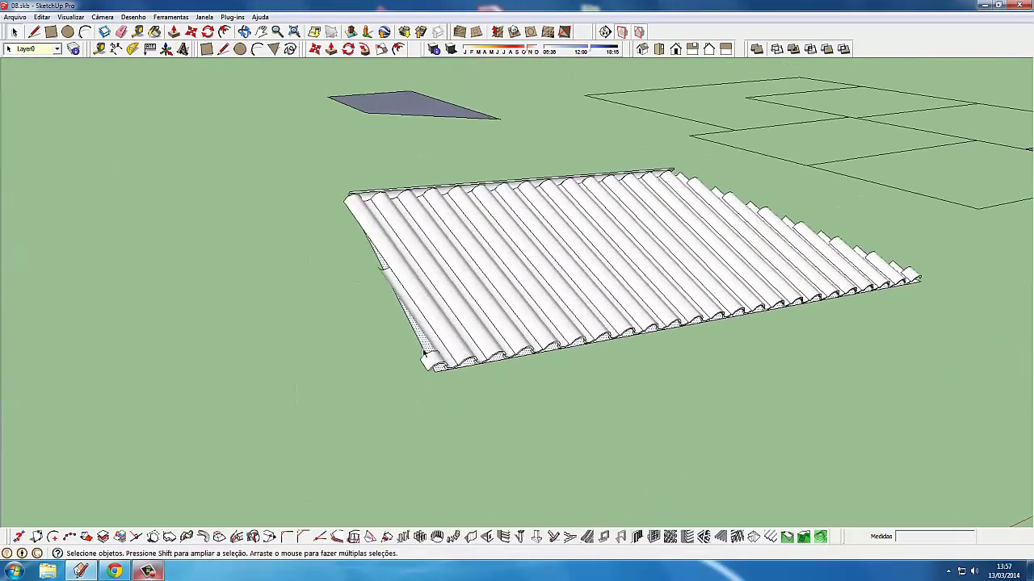
scroll(420, 343, down, 2)
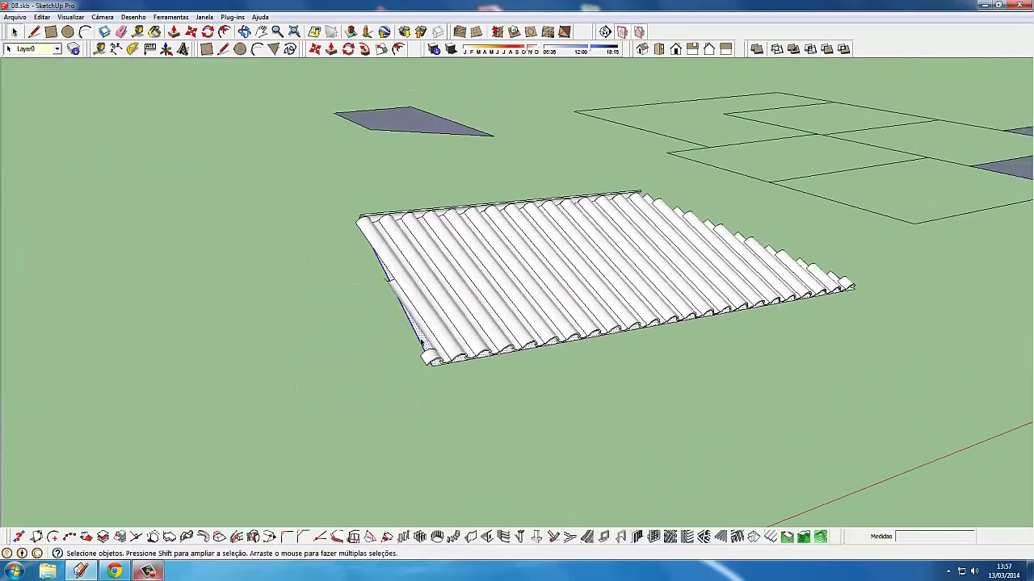
scroll(421, 344, up, 3)
mouse_move(420, 343)
middle_down()
mouse_move(407, 394)
mouse_move(611, 358)
mouse_move(721, 316)
mouse_move(627, 395)
mouse_move(638, 358)
middle_up()
scroll(407, 394, down, 1)
scroll(400, 393, down, 1)
key(ctrl+z)
scroll(619, 352, up, 1)
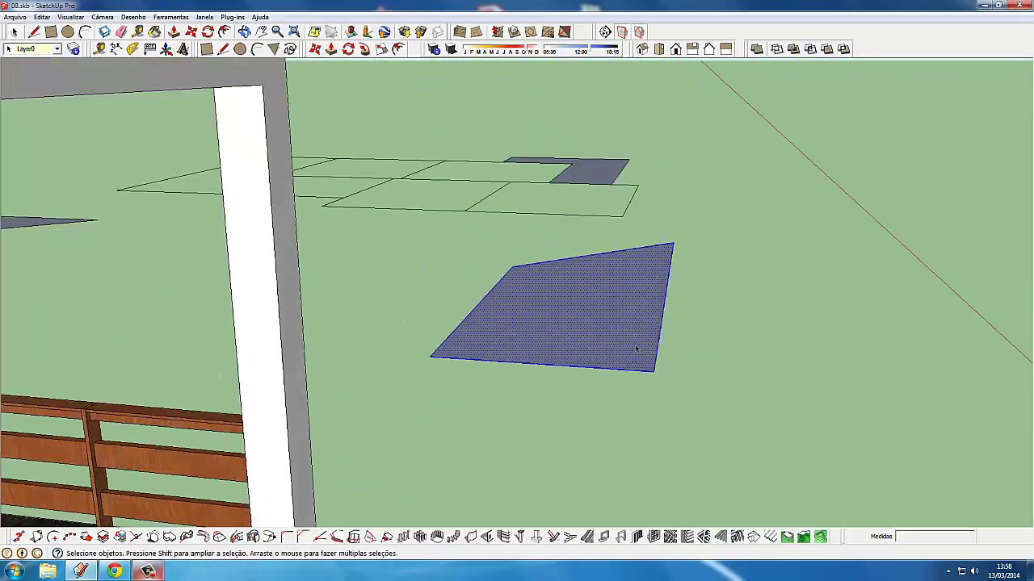
Rotate the trapezoid face about its corner to a steeper tilt of about 26°.
click(348, 50)
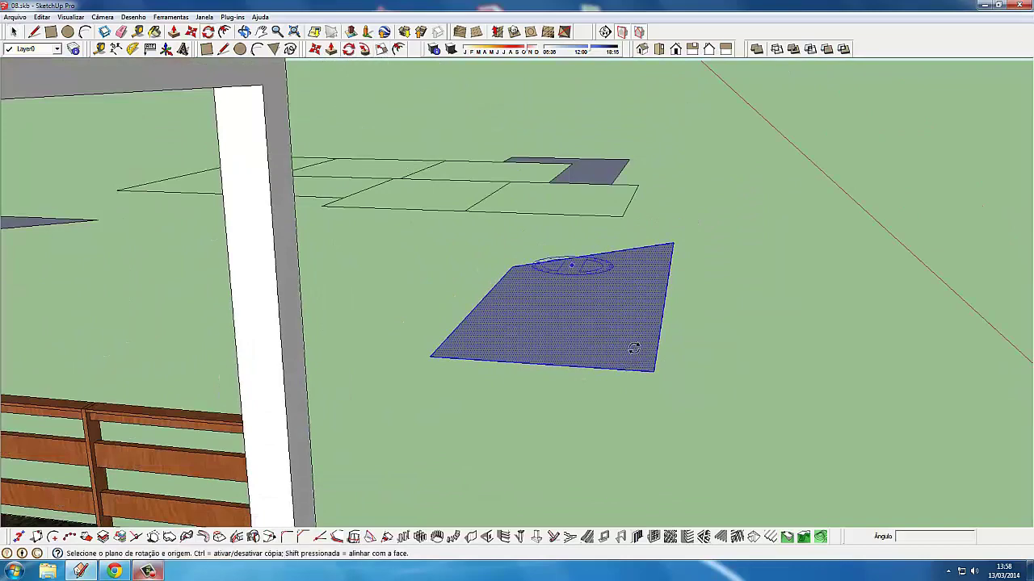
mouse_move(565, 265)
middle_down()
mouse_move(680, 358)
mouse_move(635, 300)
mouse_move(473, 303)
mouse_move(485, 269)
mouse_move(457, 277)
middle_up()
click(457, 294)
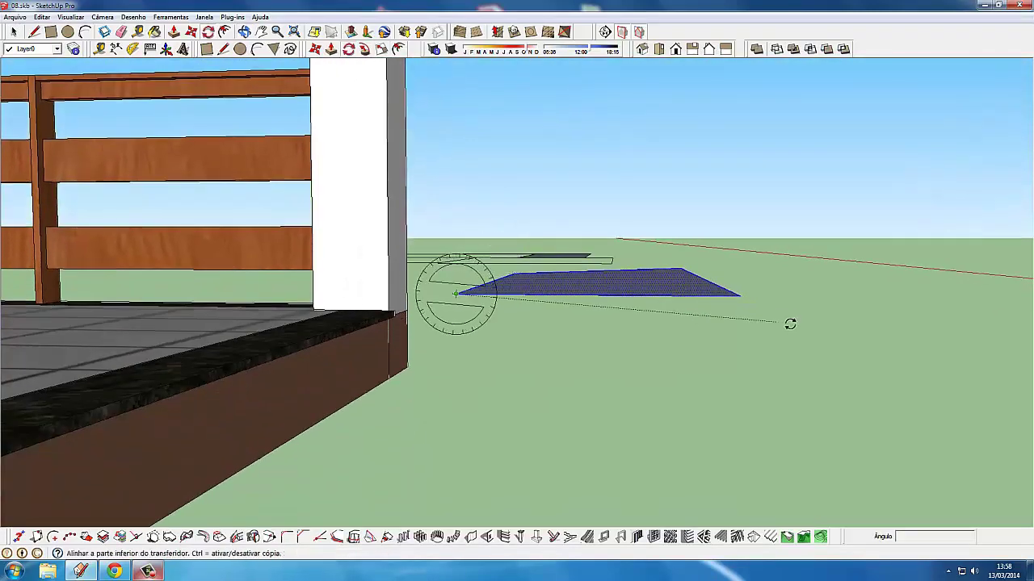
click(740, 294)
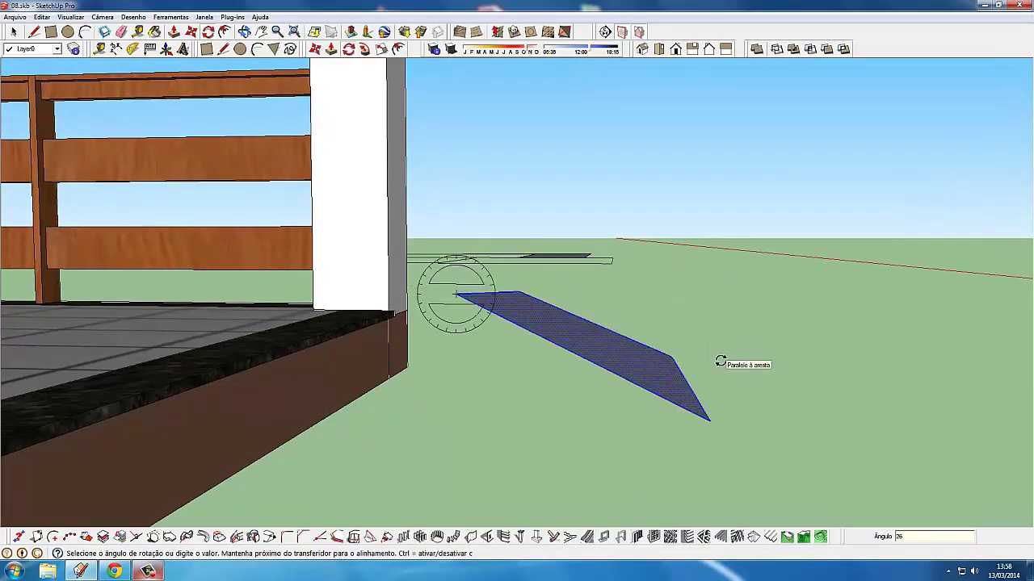
click(720, 358)
mouse_move(720, 358)
middle_down()
mouse_move(653, 380)
mouse_move(369, 411)
mouse_move(622, 339)
mouse_move(517, 438)
mouse_move(490, 445)
mouse_move(582, 449)
mouse_move(574, 493)
mouse_move(646, 385)
mouse_move(627, 377)
middle_up()
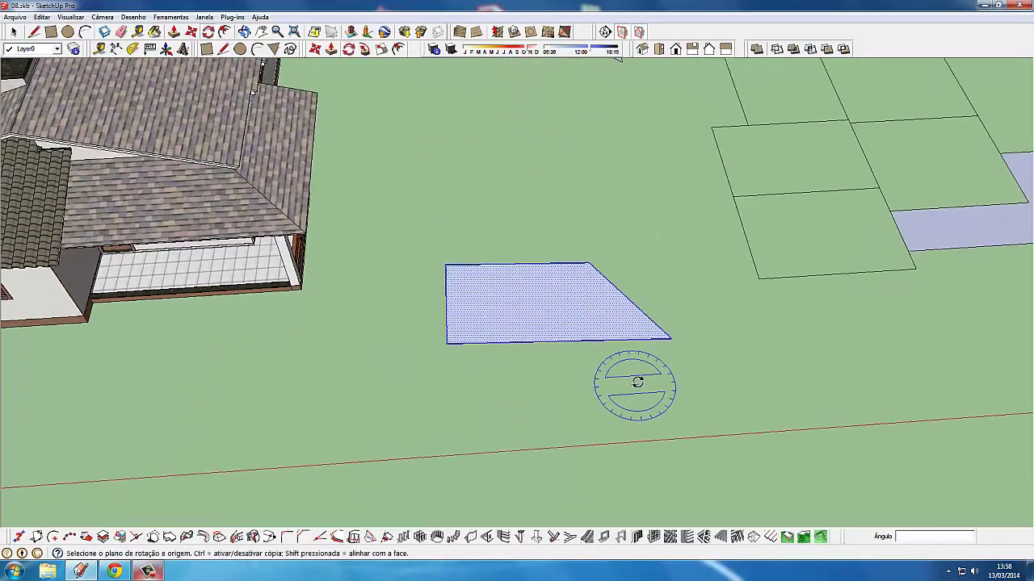
Cover the flat trapezoid face with corrugated tiles via Instant Roof's Adicionar detalhes do telhado (Aplicar telha).
click(13, 31)
mouse_move(452, 202)
middle_down()
mouse_move(526, 256)
mouse_move(509, 378)
mouse_move(531, 349)
middle_up()
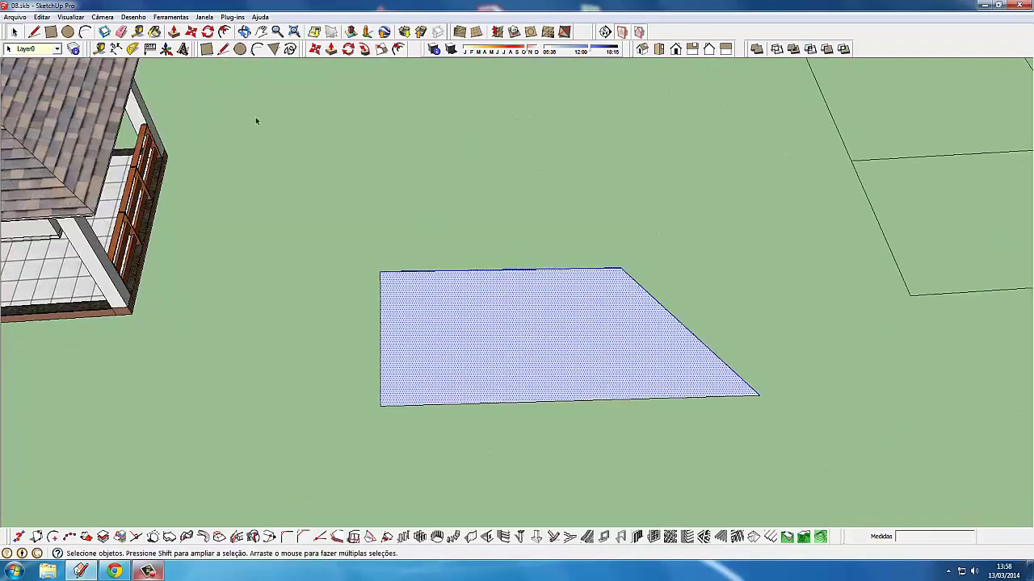
click(231, 17)
mouse_move(257, 109)
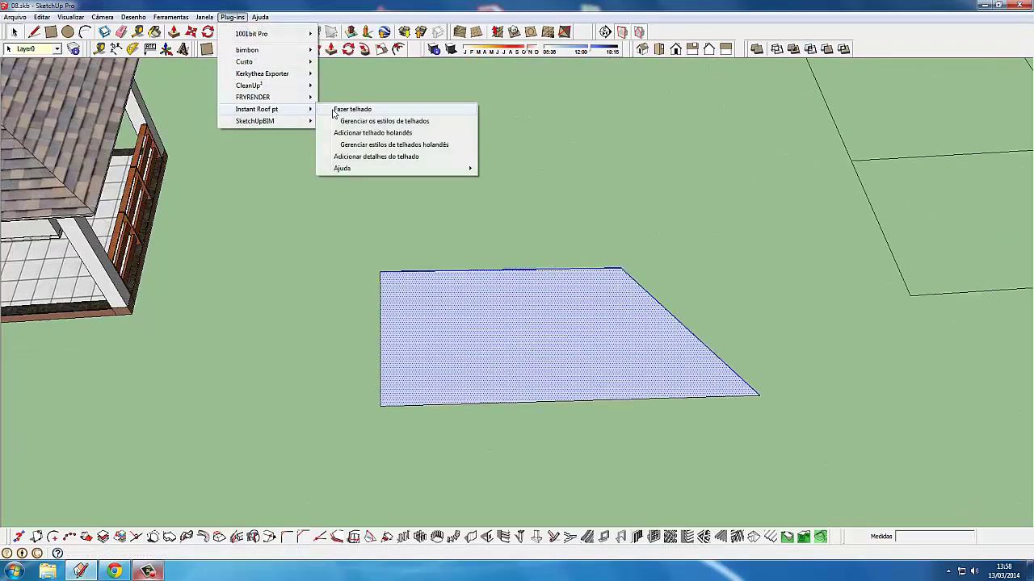
click(434, 158)
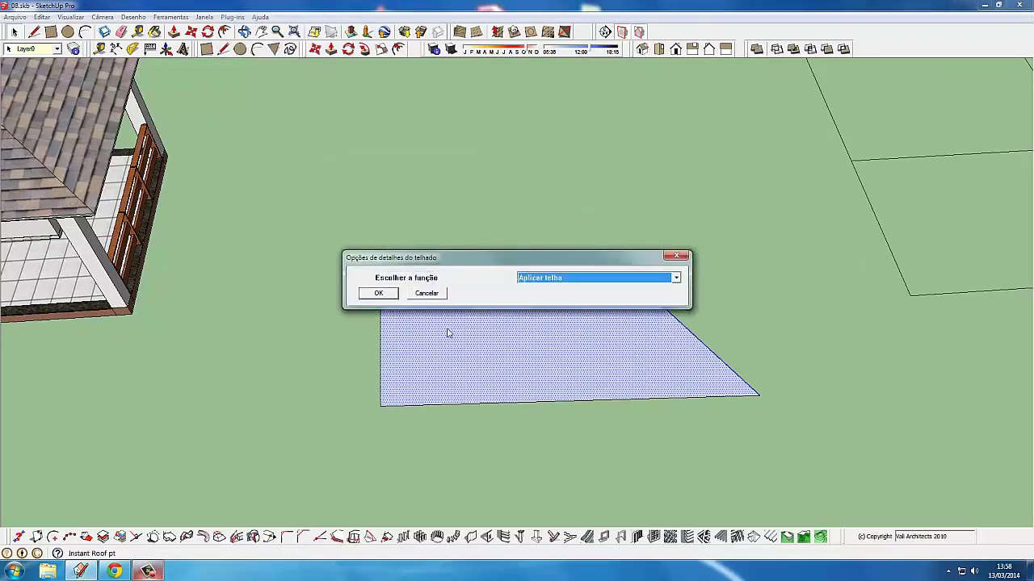
click(381, 292)
Select the new tiled roof group and the small quadrilateral face.
mouse_move(495, 364)
middle_down()
mouse_move(496, 296)
mouse_move(478, 365)
mouse_move(522, 358)
mouse_move(534, 402)
mouse_move(512, 410)
mouse_move(535, 392)
mouse_move(560, 339)
mouse_move(512, 342)
mouse_move(536, 214)
mouse_move(495, 318)
mouse_move(543, 331)
mouse_move(557, 311)
mouse_move(544, 295)
mouse_move(485, 266)
mouse_move(337, 95)
middle_up()
click(479, 365)
click(535, 215)
scroll(532, 224, up, 3)
scroll(491, 319, up, 2)
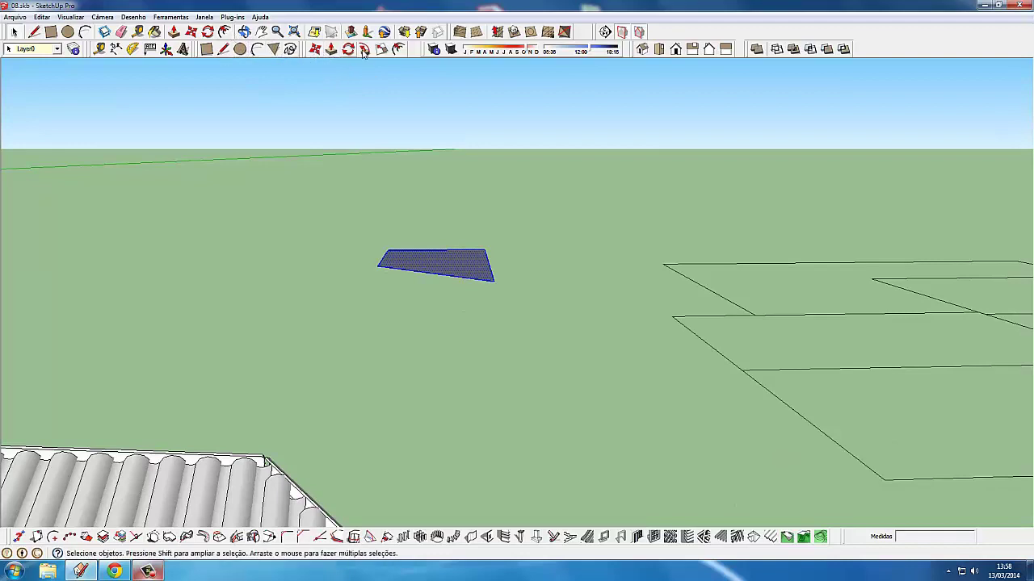
Rotate the tiled roof piece about its edge so it tilts up to a sloping pitch.
mouse_move(610, 257)
middle_down()
mouse_move(140, 328)
mouse_move(357, 404)
mouse_move(263, 379)
mouse_move(215, 336)
mouse_move(337, 317)
mouse_move(177, 316)
mouse_move(415, 321)
mouse_move(318, 336)
mouse_move(208, 300)
mouse_move(215, 286)
mouse_move(261, 309)
mouse_move(255, 277)
mouse_move(266, 288)
middle_up()
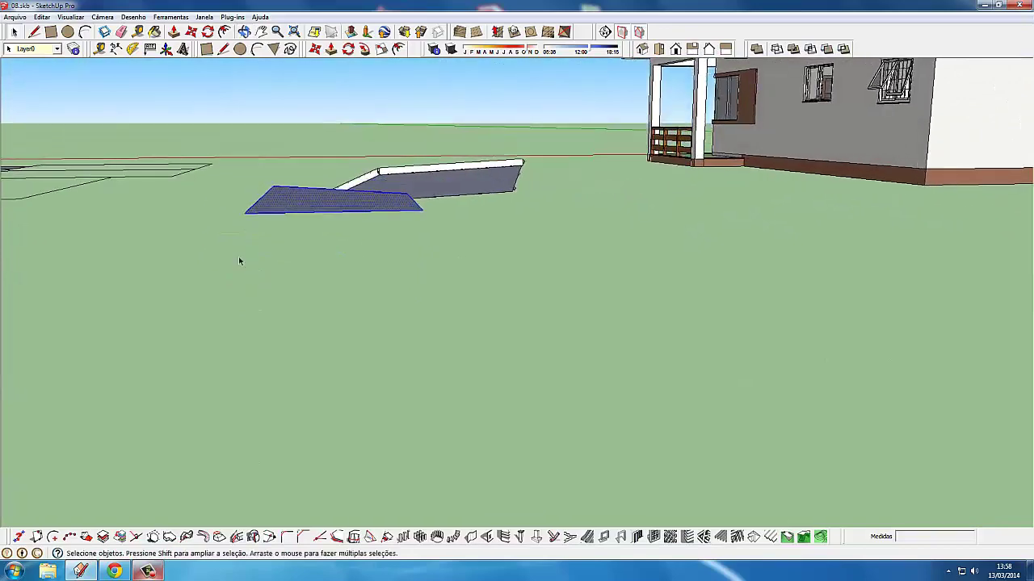
mouse_move(254, 173)
middle_down()
mouse_move(249, 164)
mouse_move(263, 172)
mouse_move(261, 210)
mouse_move(386, 305)
mouse_move(380, 250)
middle_up()
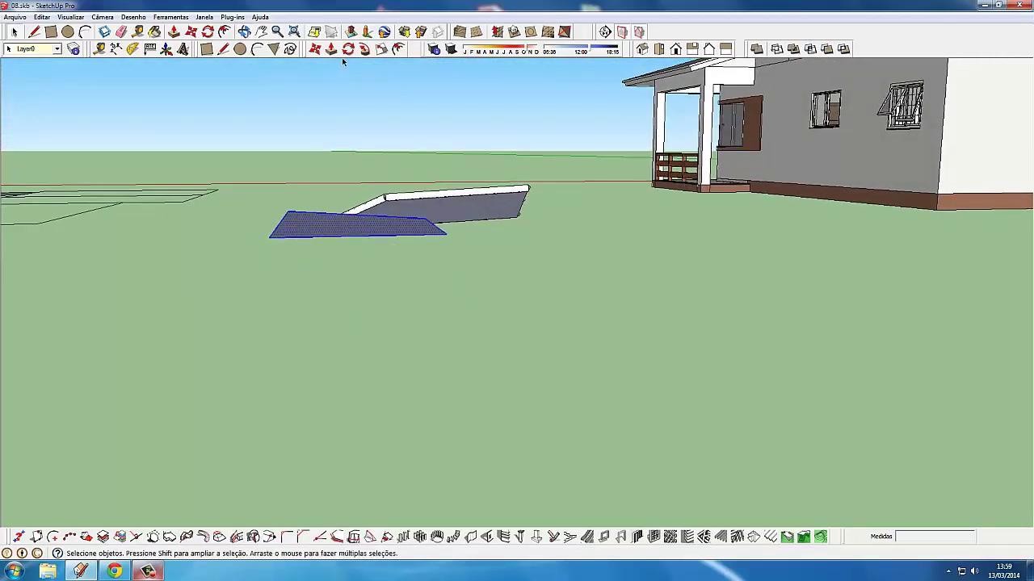
middle_drag(374, 157, 388, 159)
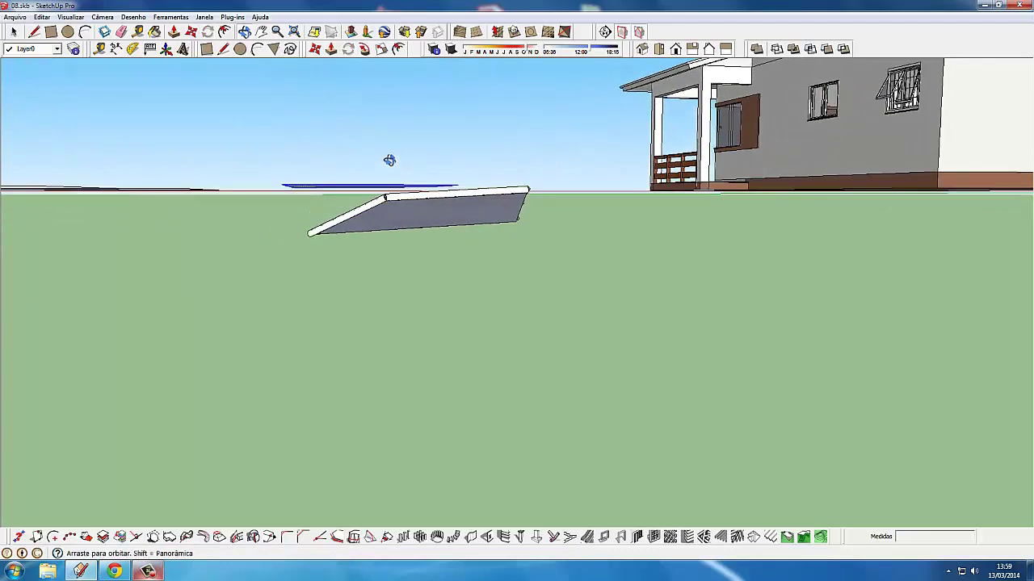
key(q)
drag(283, 184, 299, 184)
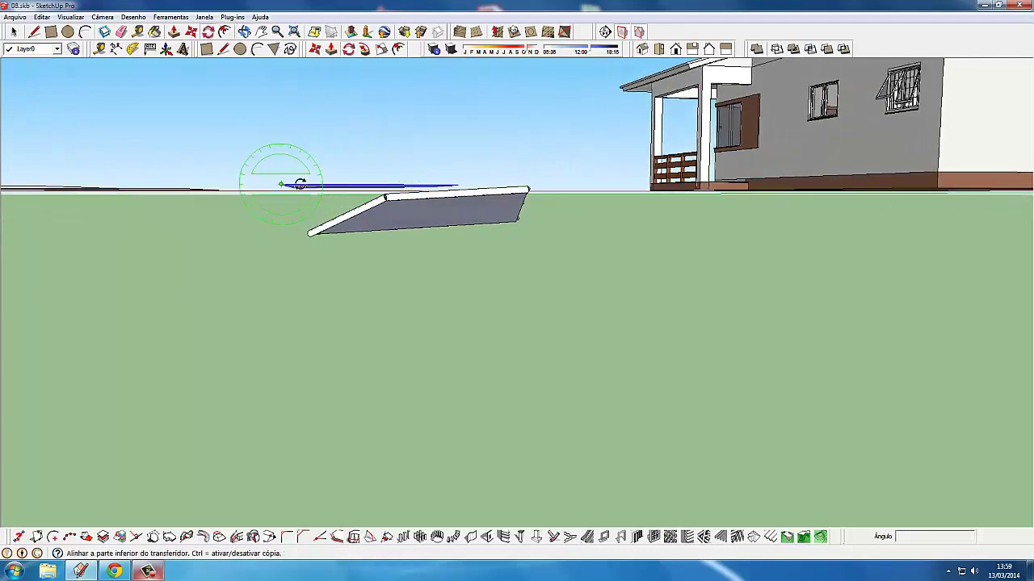
click(457, 186)
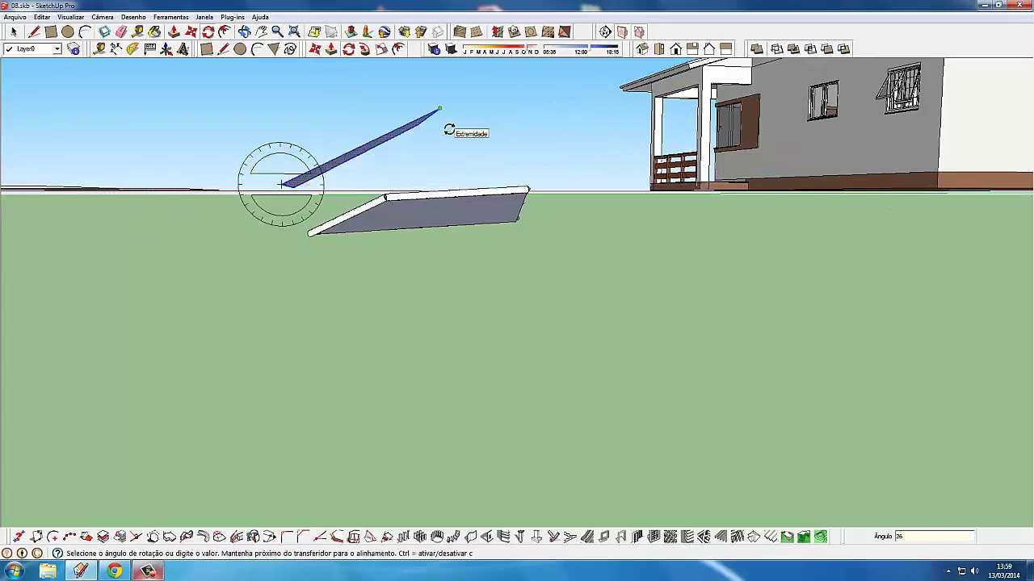
click(444, 121)
Bring the small flat quadrilateral face into view from above.
key(o)
scroll(666, 309, down, 3)
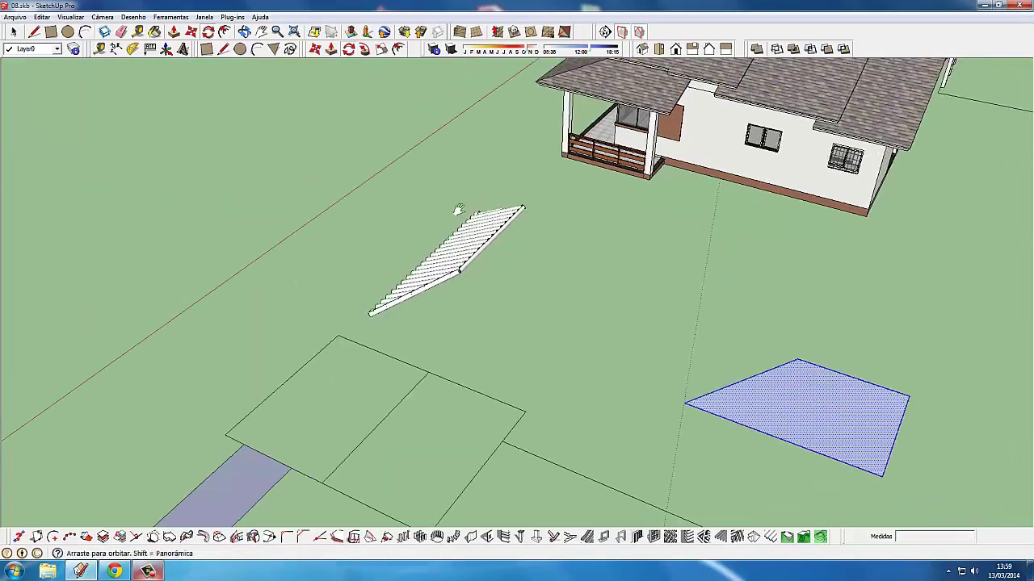
shift+middle_drag(667, 309, 503, 231)
scroll(651, 326, up, 1)
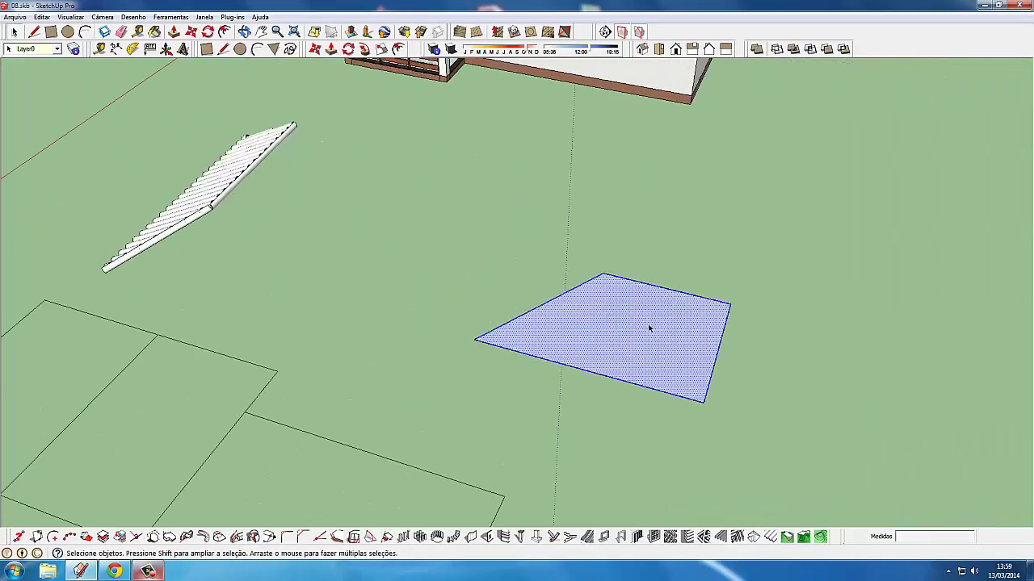
click(651, 325)
mouse_move(650, 325)
shift+middle_down()
mouse_move(511, 277)
mouse_move(528, 272)
shift+middle_up()
scroll(478, 266, up, 2)
scroll(460, 267, down, 3)
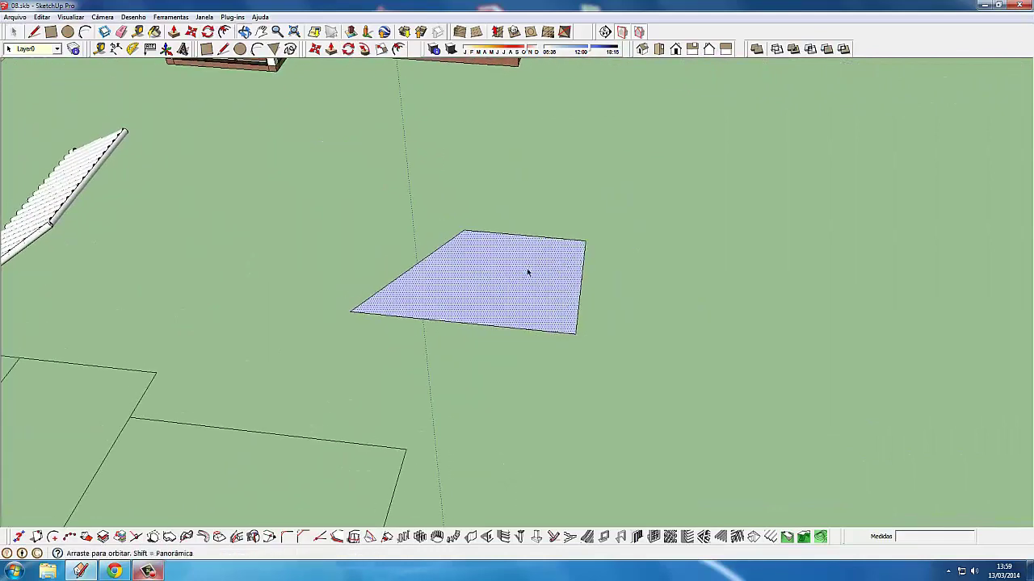
scroll(529, 241, up, 2)
mouse_move(543, 231)
middle_down()
mouse_move(531, 256)
mouse_move(554, 267)
middle_up()
Try Instant Roof's make-roof command and dismiss the no-face-selected error.
click(232, 17)
mouse_move(256, 109)
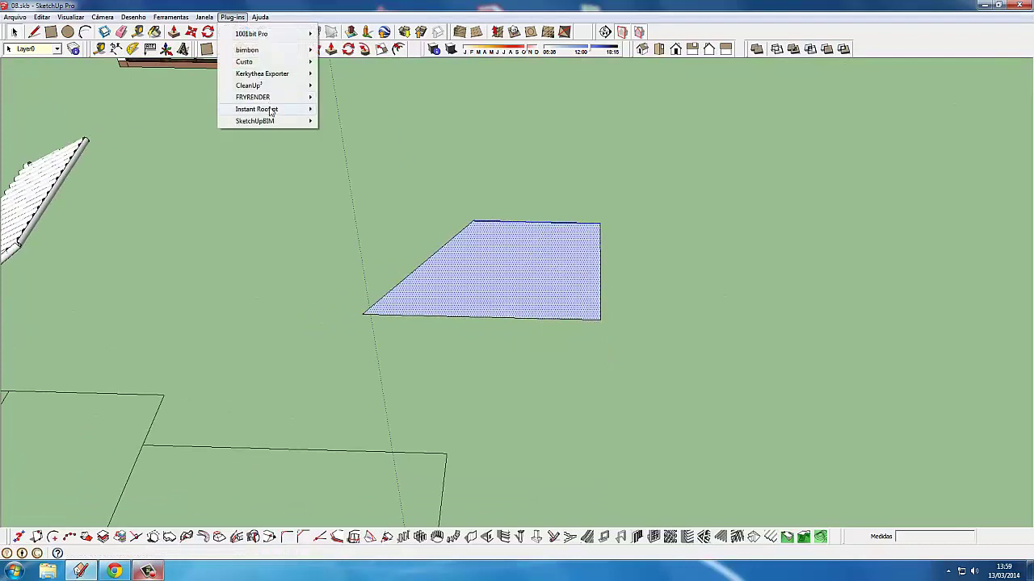
click(348, 110)
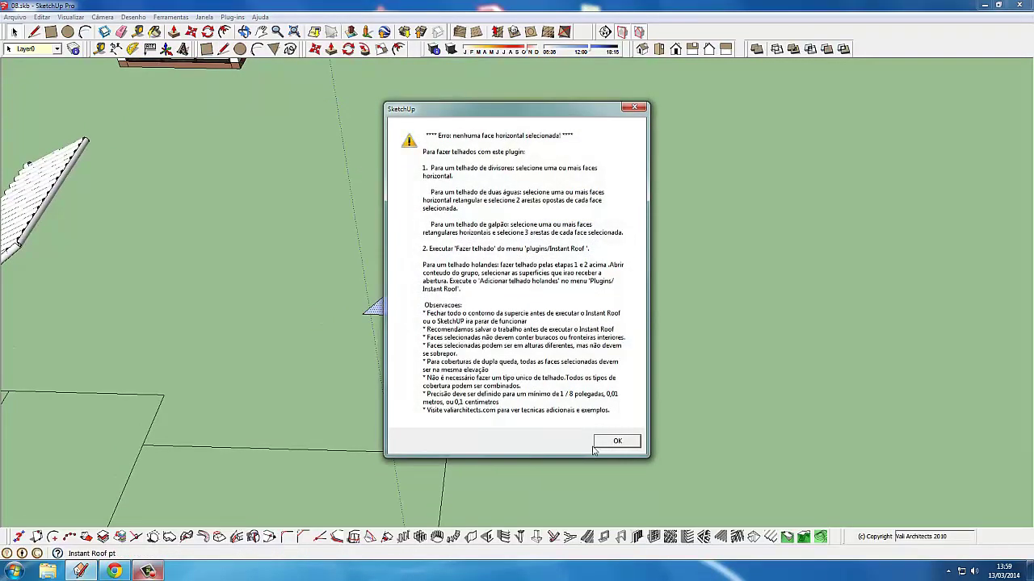
click(612, 443)
scroll(537, 287, up, 3)
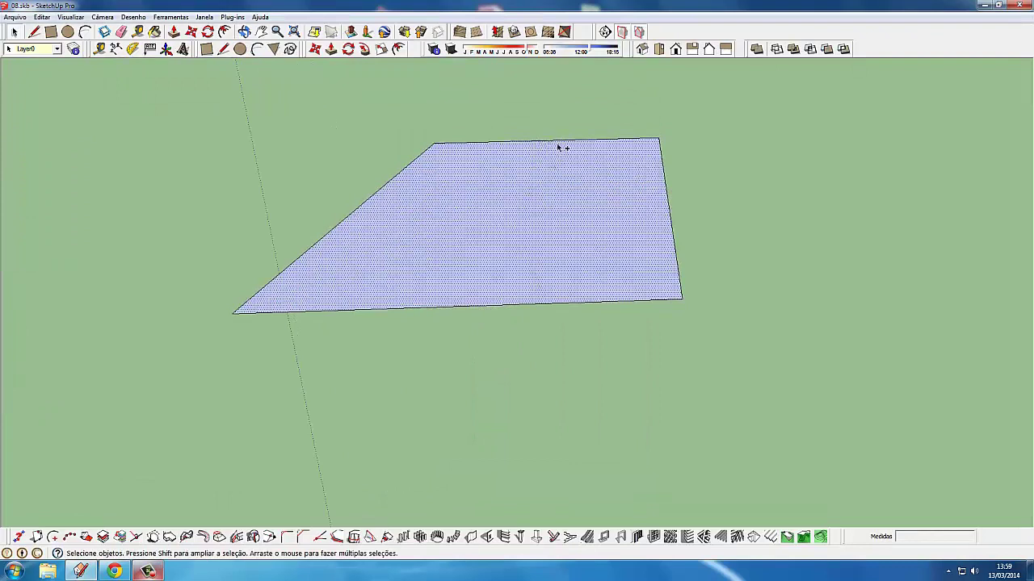
Tile the small quadrilateral face via Adicionar detalhes do telhado with Aplicar telha.
click(234, 17)
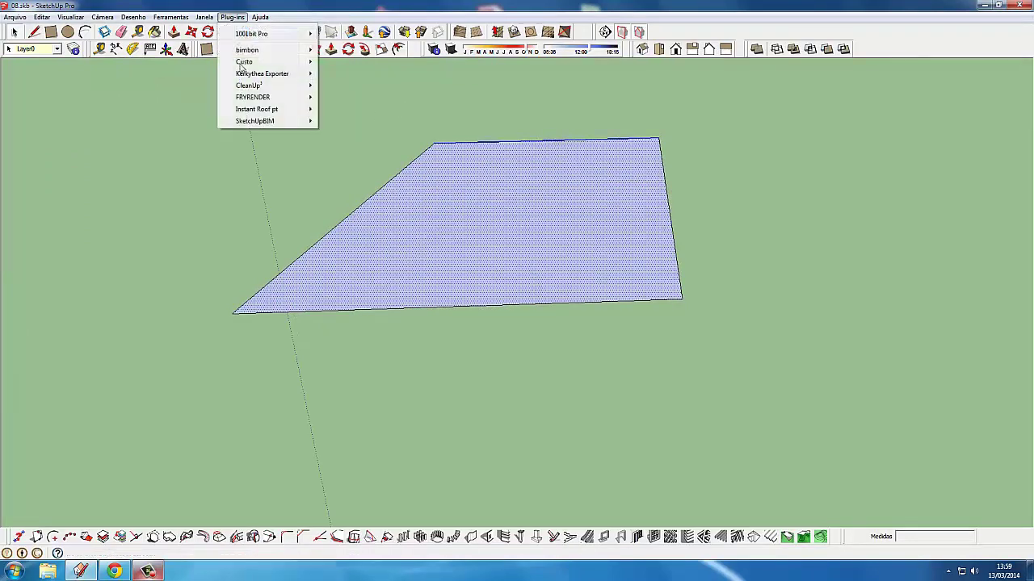
mouse_move(256, 109)
click(380, 160)
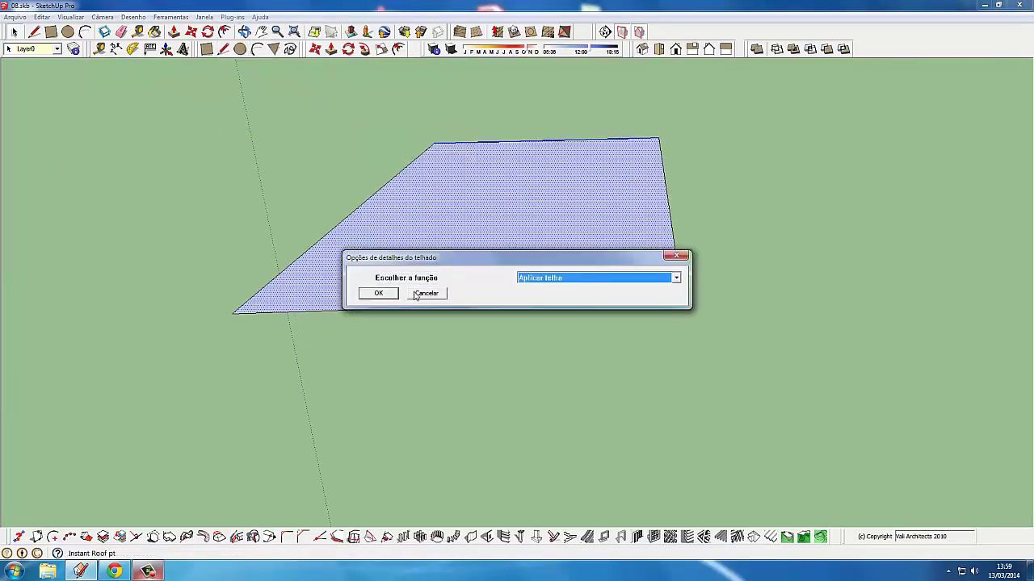
click(380, 293)
scroll(468, 270, down, 2)
scroll(492, 261, down, 3)
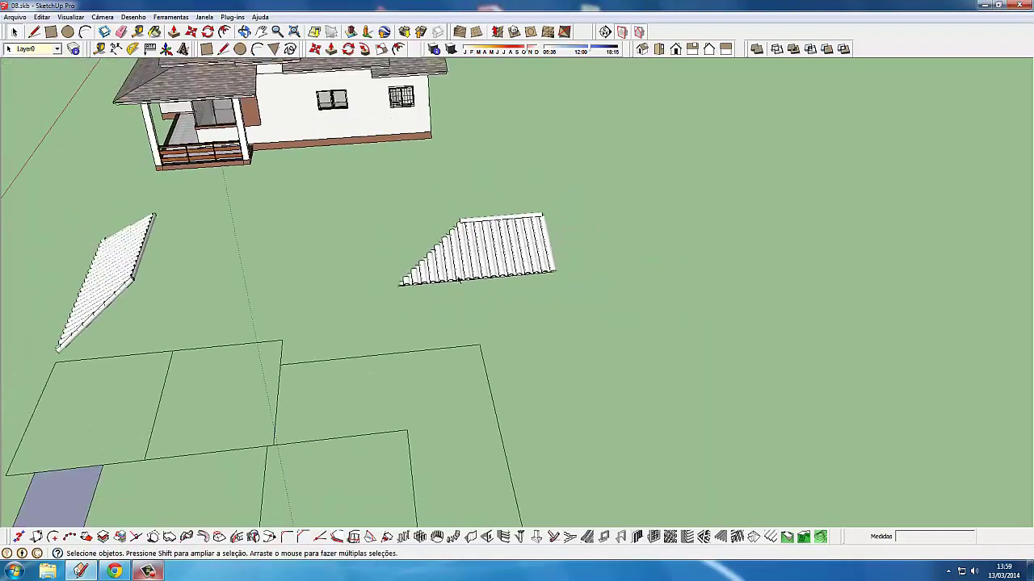
scroll(641, 318, down, 2)
Select the new tiled roof piece and pick it up by its corner with Move.
middle_drag(640, 317, 514, 147)
scroll(411, 274, up, 2)
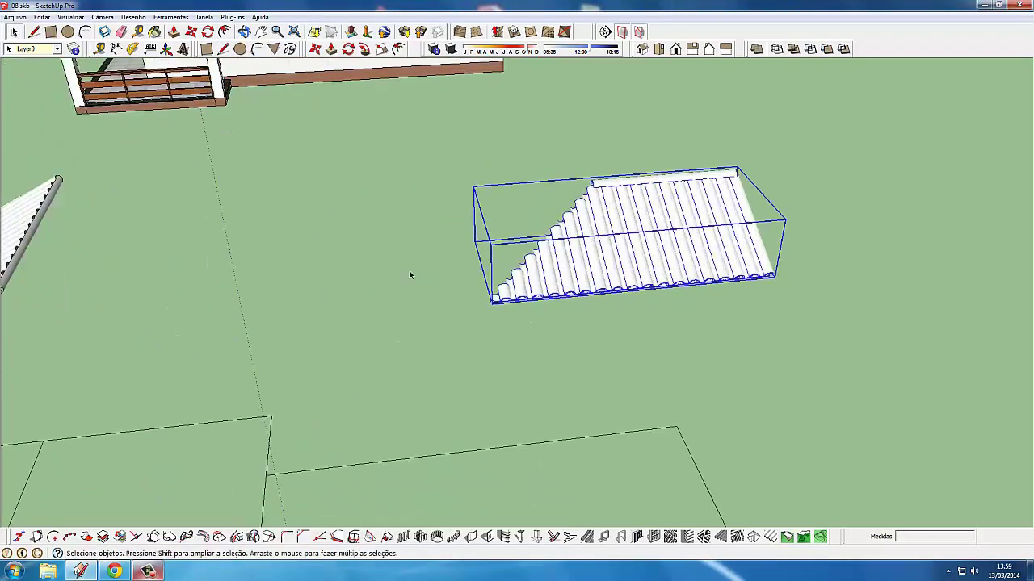
scroll(323, 302, down, 2)
middle_drag(323, 302, 300, 288)
scroll(299, 288, up, 2)
scroll(327, 311, down, 3)
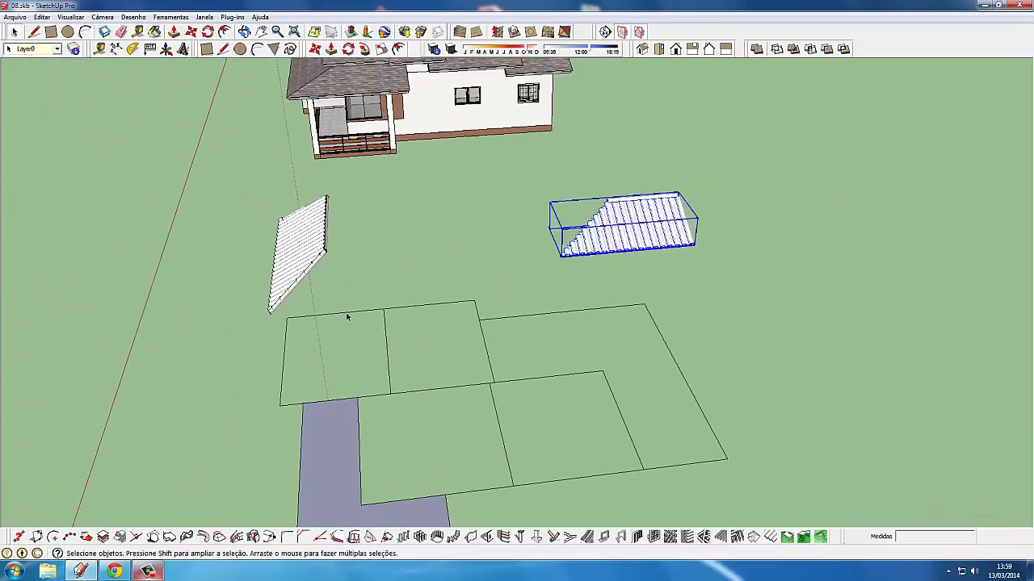
scroll(350, 312, up, 2)
scroll(270, 341, down, 3)
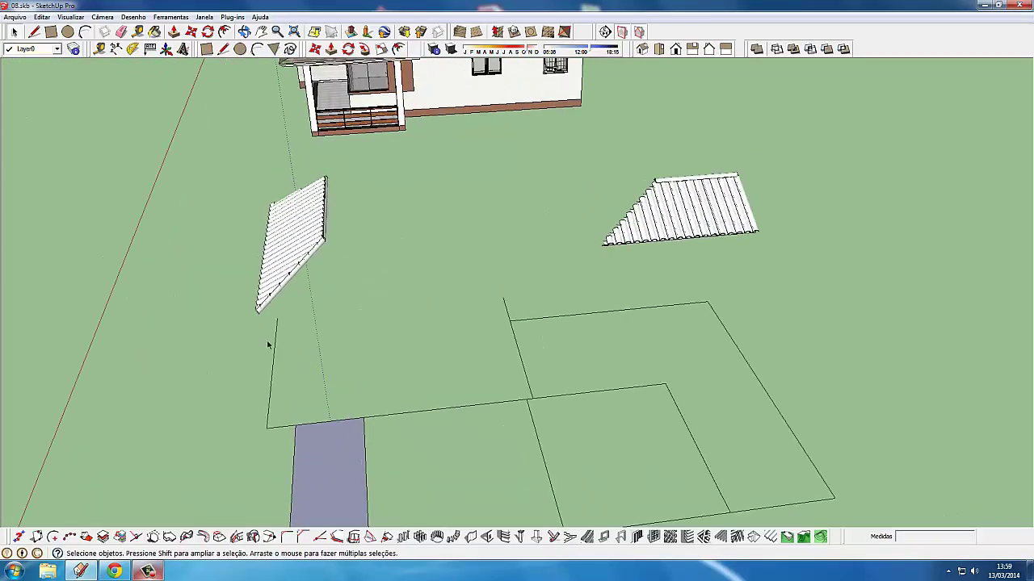
scroll(428, 345, up, 4)
click(580, 315)
scroll(544, 276, down, 2)
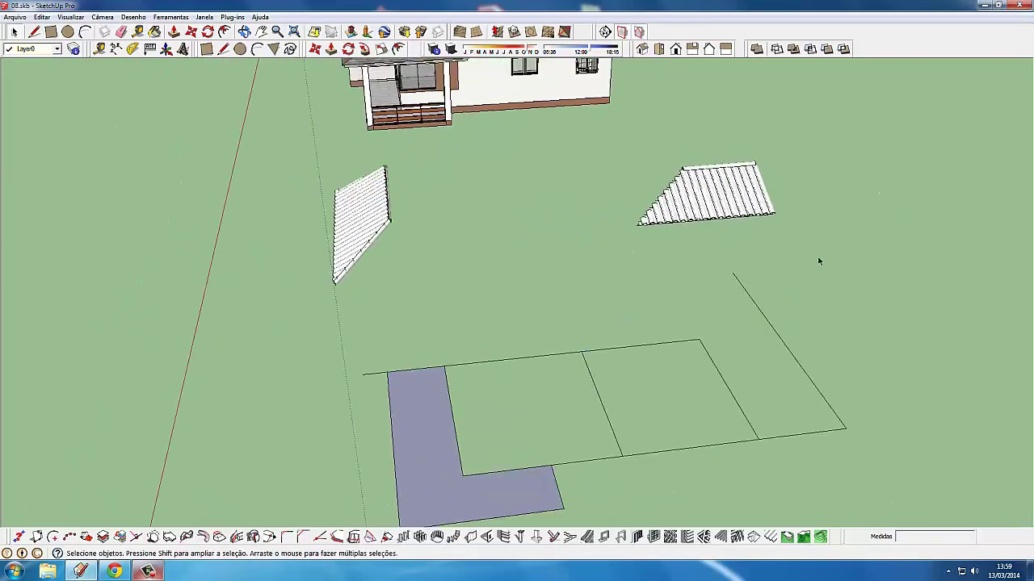
scroll(636, 134, up, 1)
scroll(690, 133, up, 2)
scroll(690, 132, up, 1)
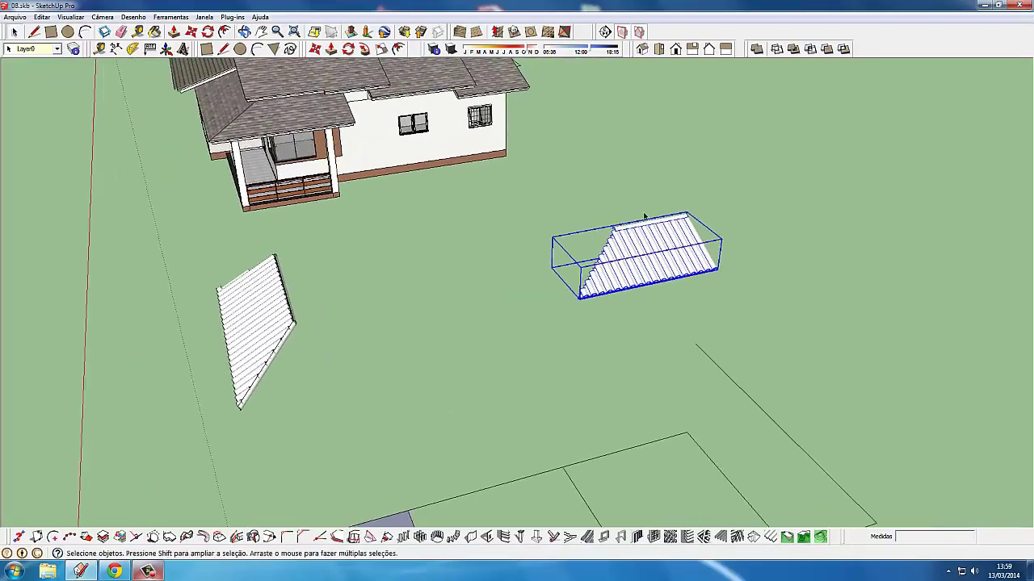
scroll(644, 214, up, 2)
scroll(644, 214, up, 3)
key(m)
scroll(523, 281, up, 2)
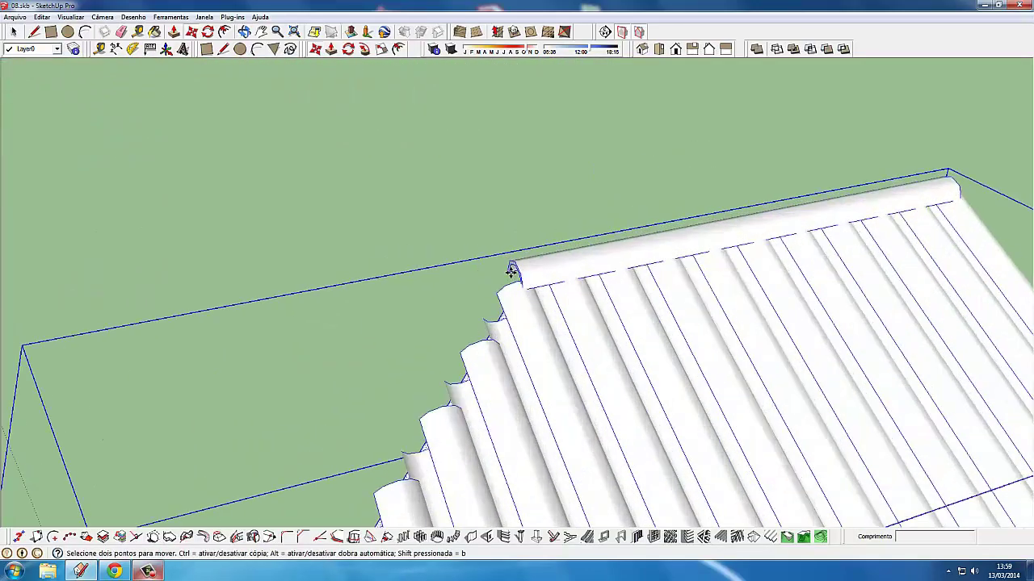
click(511, 271)
Carry the tiled piece into place so both sloped roofs meet along a diagonal joint.
scroll(511, 272, down, 3)
scroll(452, 290, down, 2)
scroll(565, 291, up, 1)
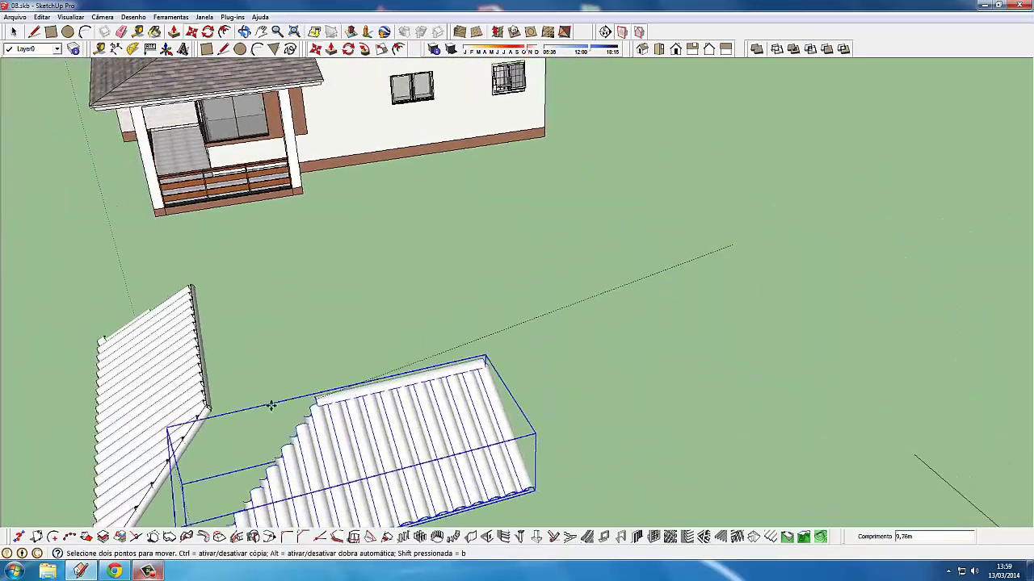
scroll(271, 404, up, 1)
scroll(295, 369, up, 1)
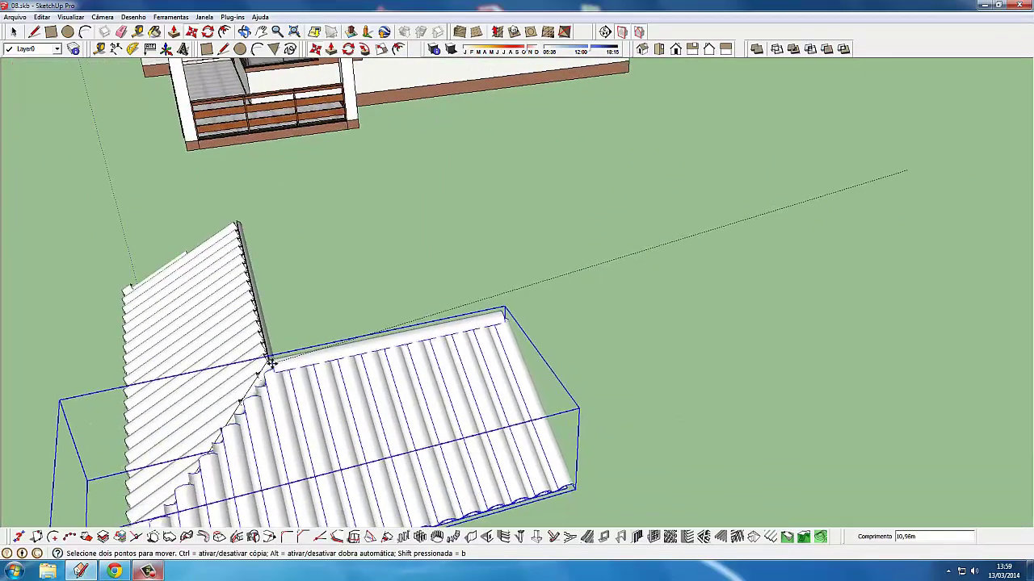
scroll(307, 323, down, 2)
middle_drag(334, 294, 318, 293)
scroll(332, 327, up, 2)
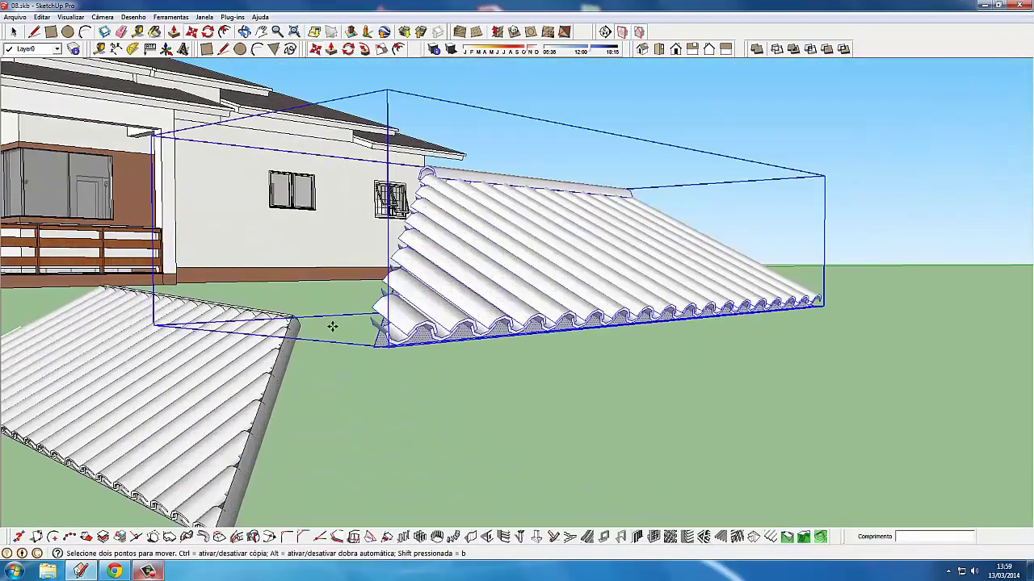
scroll(348, 319, down, 2)
middle_drag(474, 307, 385, 344)
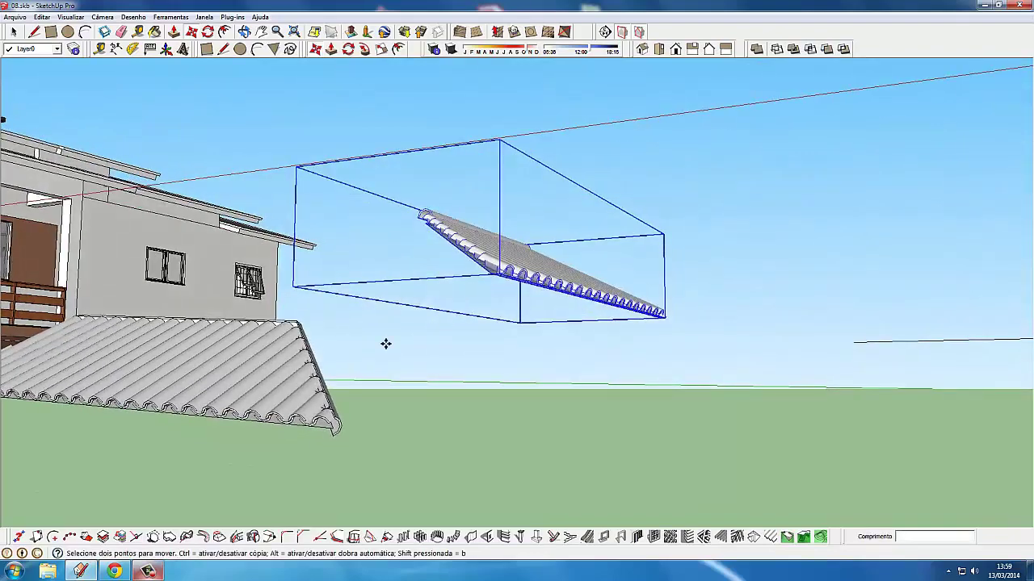
middle_drag(508, 278, 489, 282)
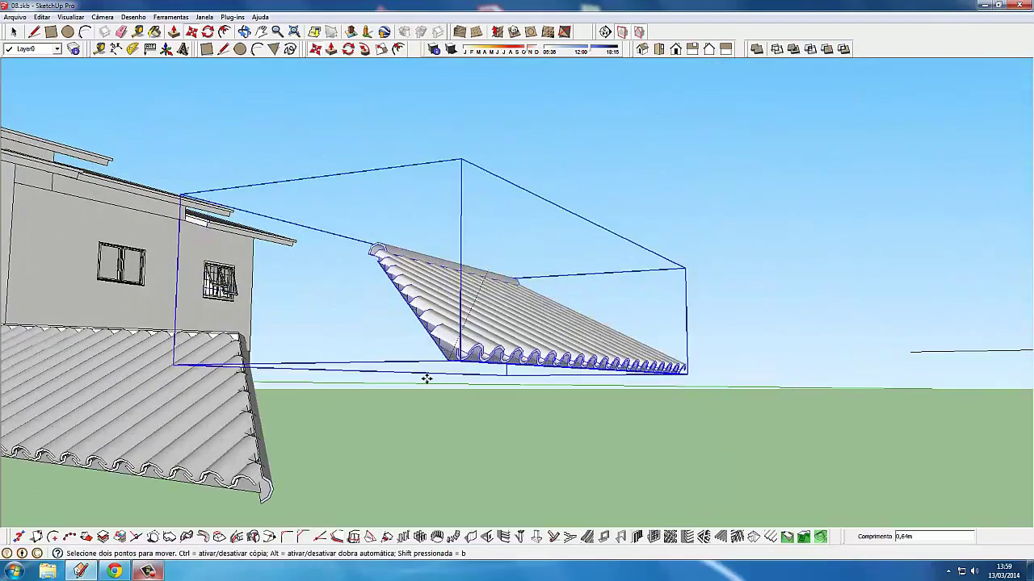
middle_drag(428, 377, 380, 372)
scroll(293, 379, up, 5)
scroll(293, 380, down, 3)
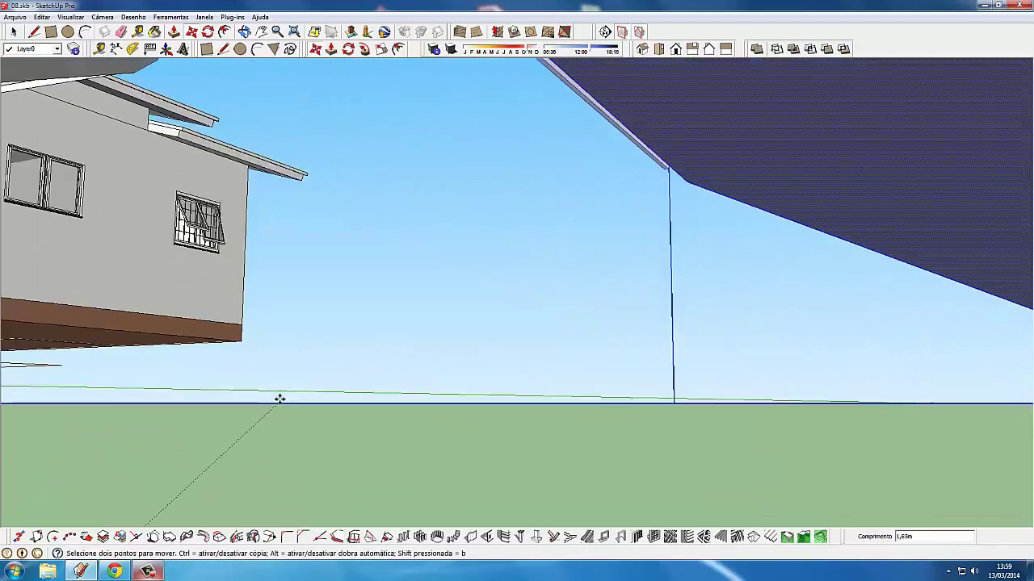
scroll(279, 397, down, 5)
middle_drag(279, 397, 252, 482)
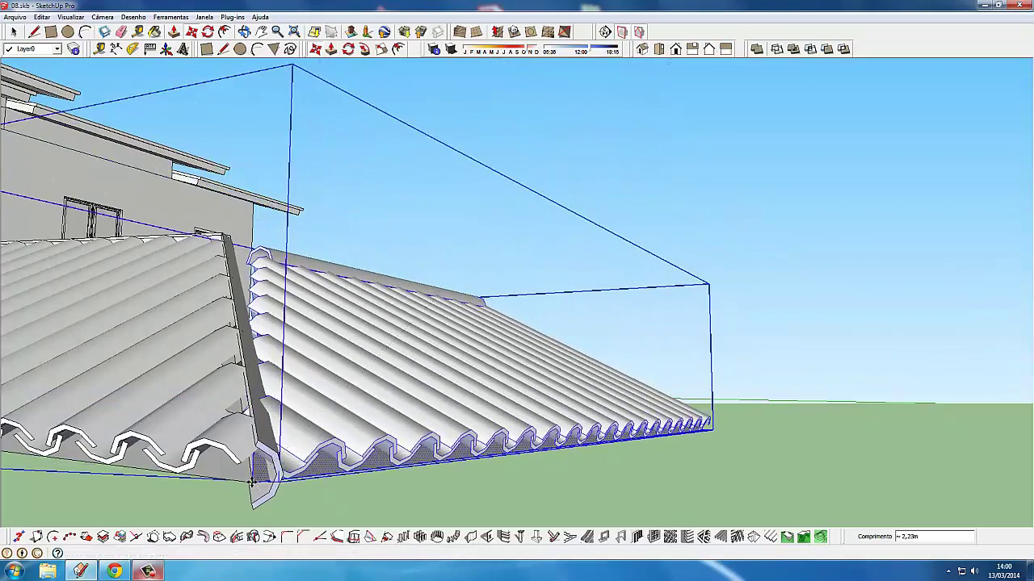
mouse_move(275, 432)
middle_down()
mouse_move(285, 361)
mouse_move(317, 331)
mouse_move(269, 228)
middle_up()
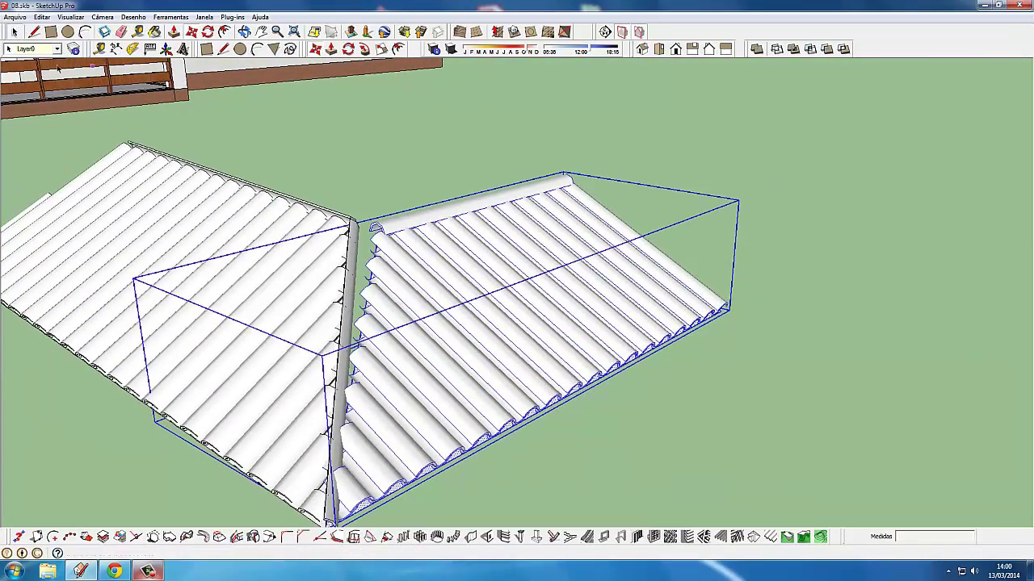
mouse_move(371, 348)
middle_down()
mouse_move(364, 243)
mouse_move(370, 250)
middle_up()
Delete the gray gable strip inside the left roof group.
click(360, 289)
double_click(355, 272)
click(356, 272)
key(Delete)
click(357, 288)
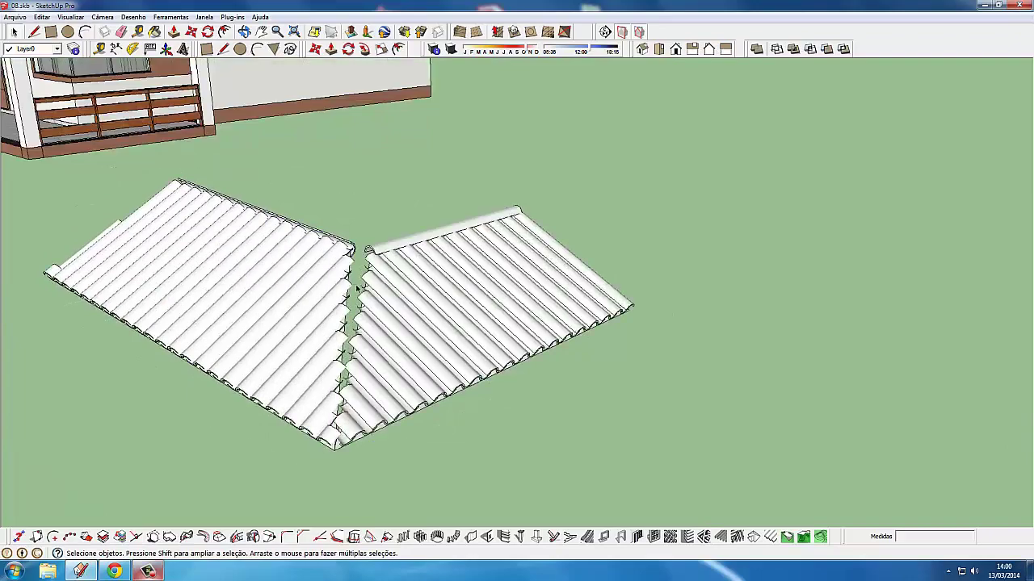
Select the ridge cap inside the right roof group, then select the left roof panel.
scroll(358, 291, down, 3)
scroll(339, 409, up, 3)
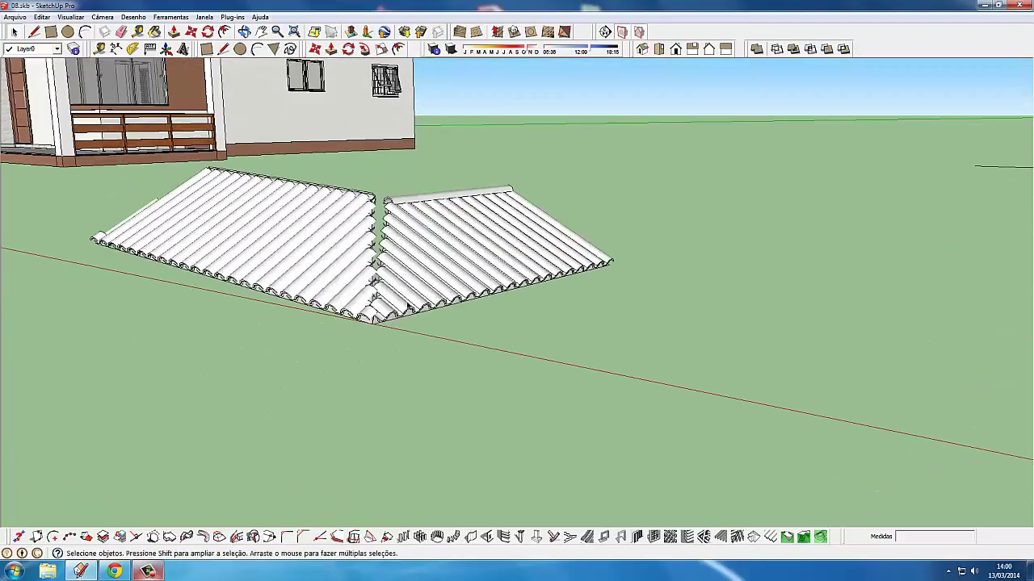
mouse_move(339, 409)
middle_down()
mouse_move(425, 250)
mouse_move(411, 348)
middle_up()
double_click(398, 214)
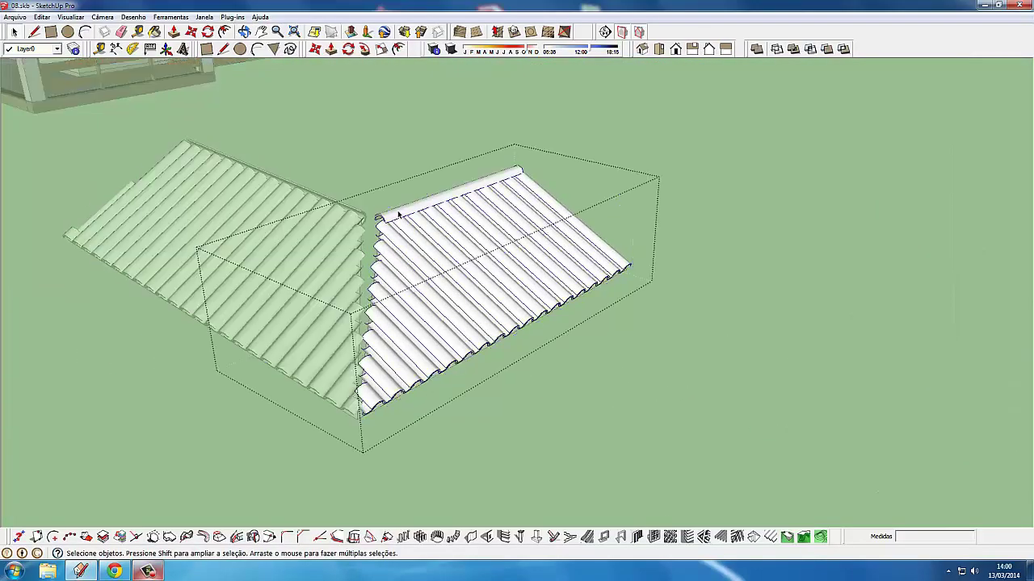
click(398, 214)
scroll(398, 214, down, 2)
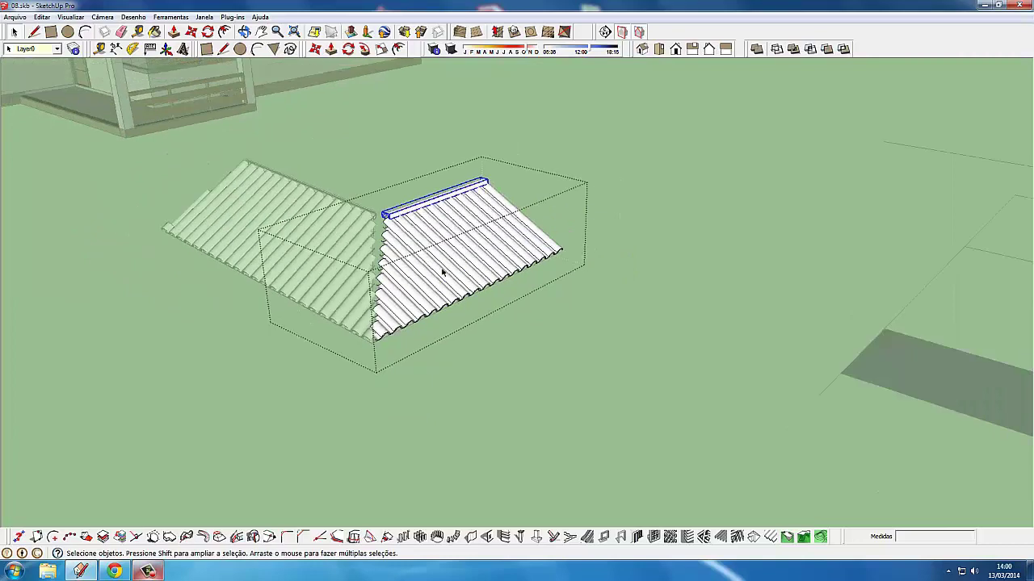
click(520, 372)
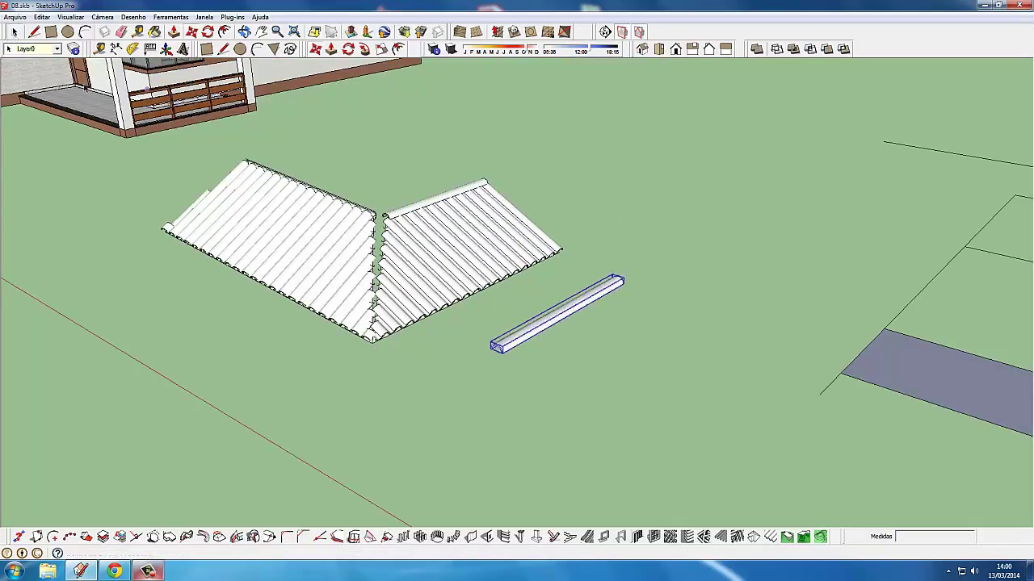
click(316, 231)
scroll(316, 231, up, 2)
Paint the roofs and give the first roof InstantRoofStoneRidge via Instant Roof's Aplicar material.
key(b)
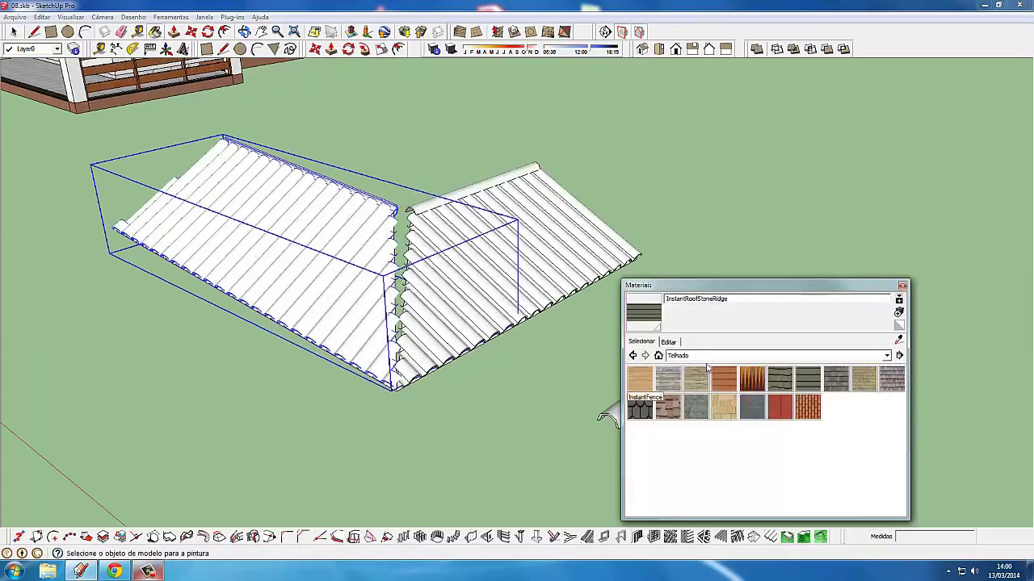
click(337, 270)
scroll(412, 218, up, 1)
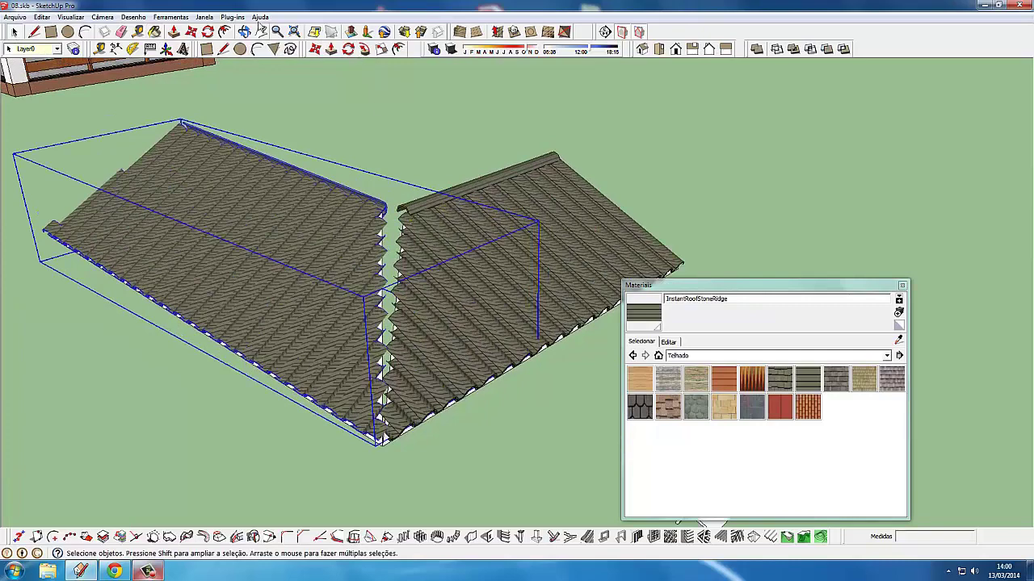
click(233, 17)
mouse_move(257, 109)
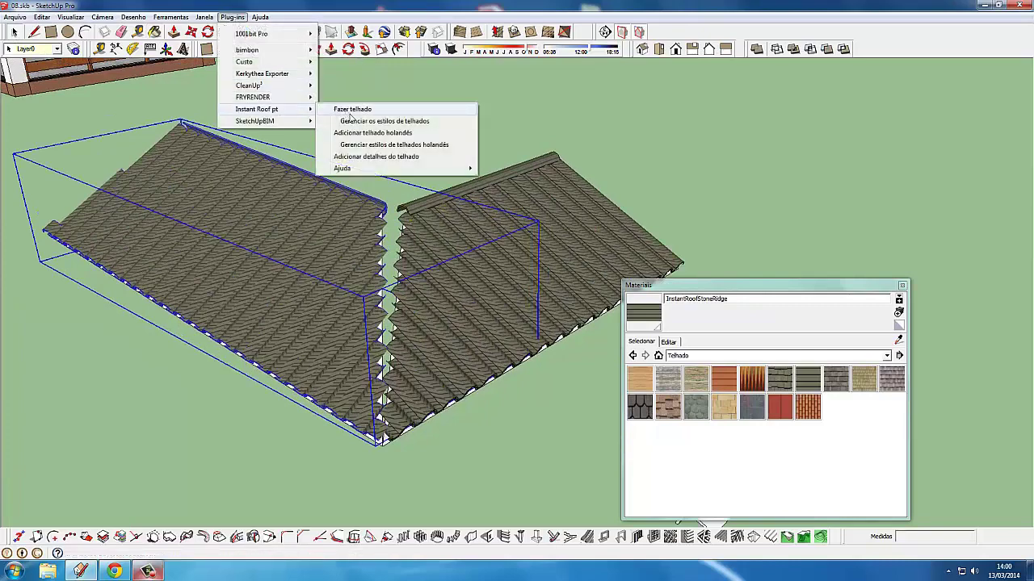
click(369, 158)
click(557, 278)
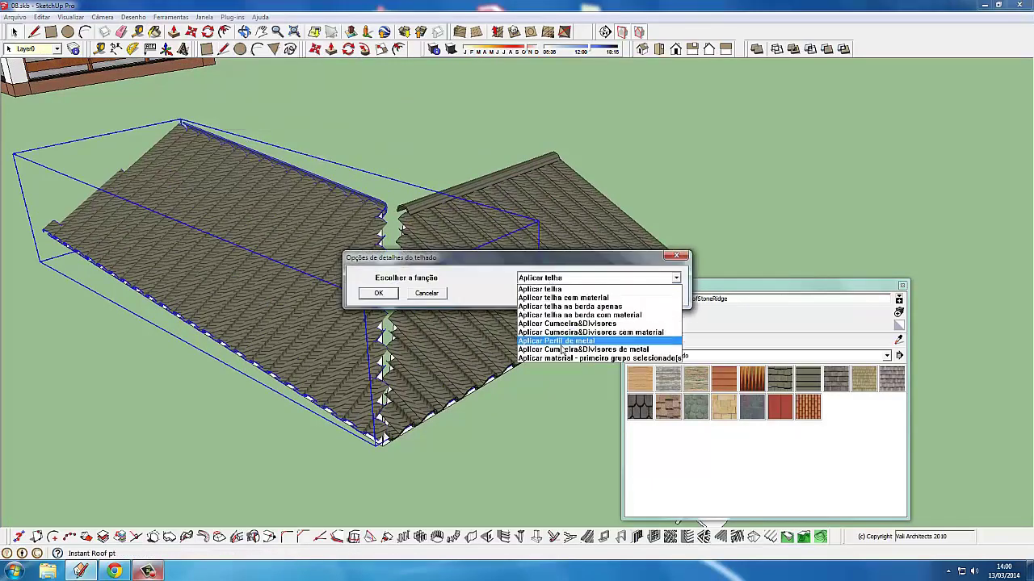
click(568, 360)
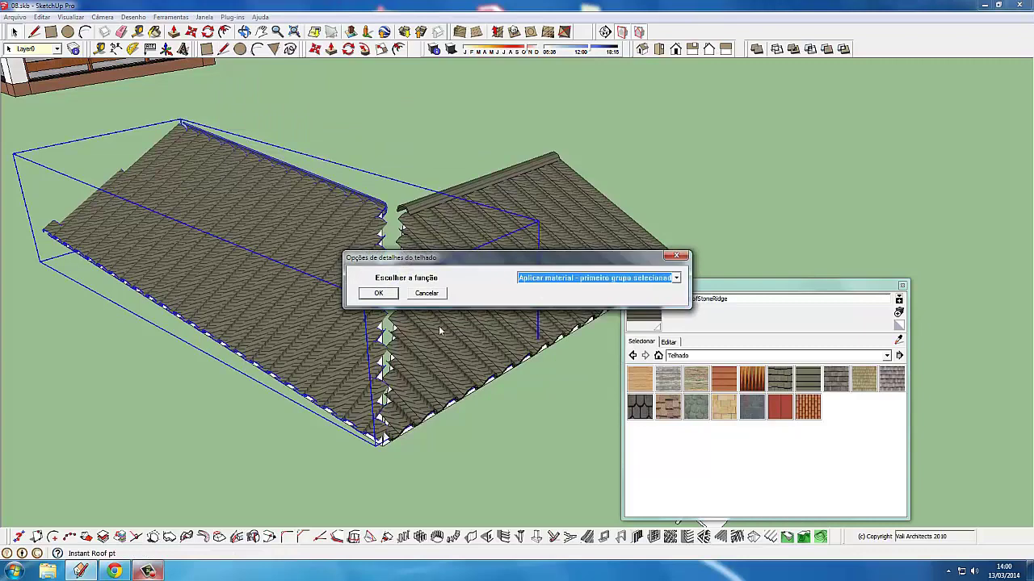
click(392, 299)
click(535, 282)
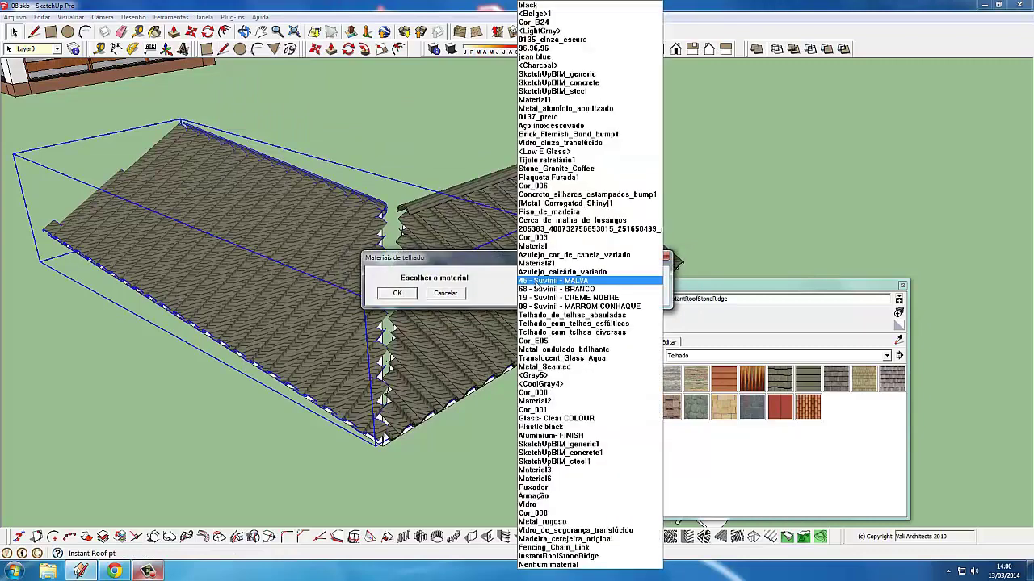
click(570, 556)
click(395, 293)
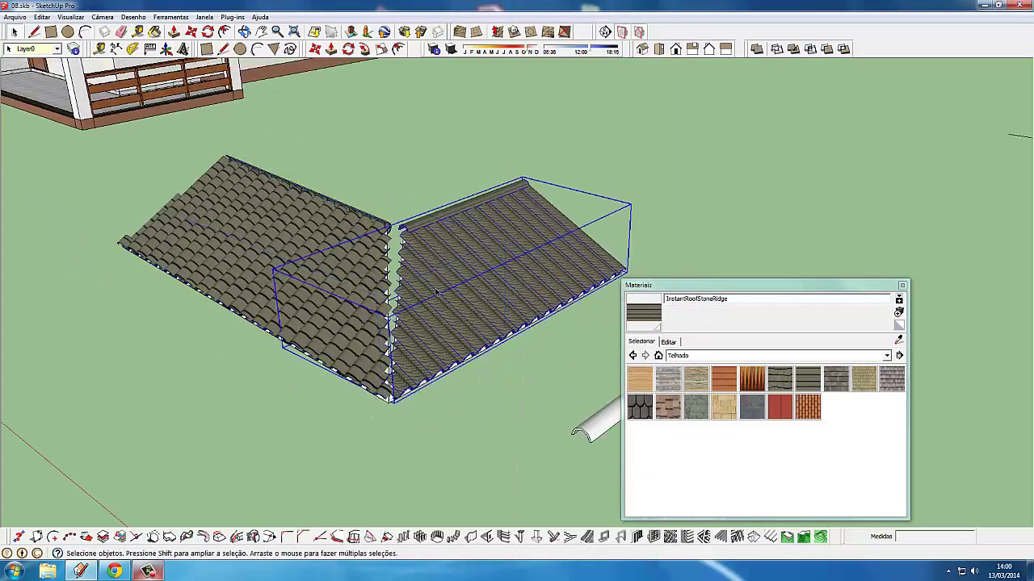
Apply InstantRoofStoneRidge material to the second roof through the same roof-detail options.
scroll(436, 293, up, 2)
click(232, 18)
mouse_move(257, 109)
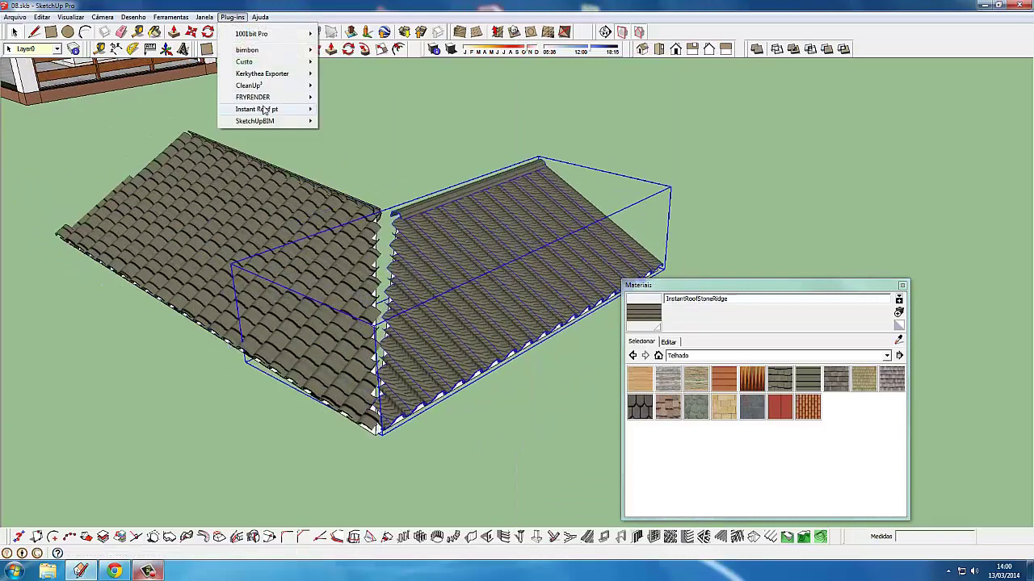
click(380, 159)
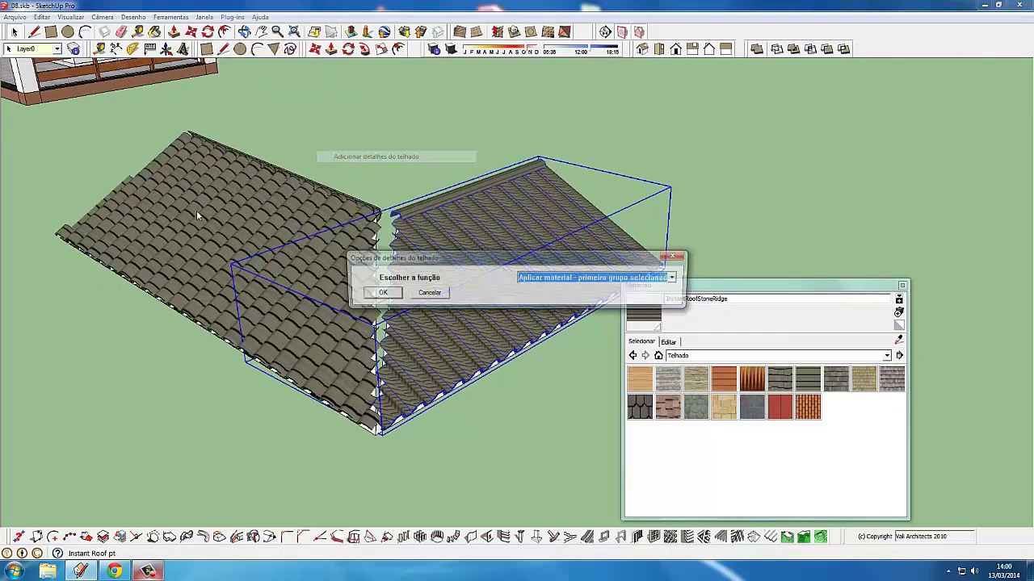
click(595, 279)
click(595, 281)
click(388, 294)
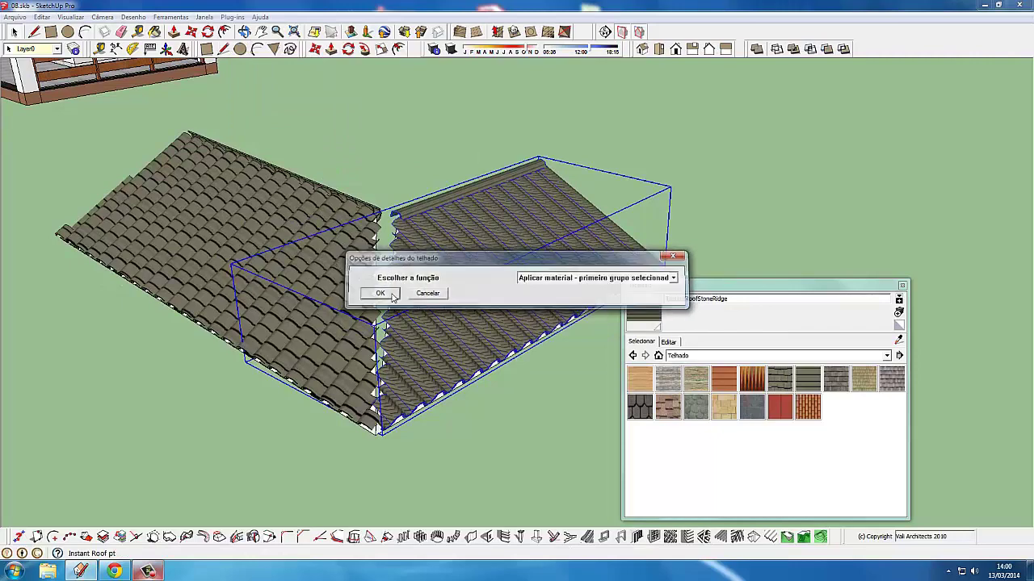
click(534, 278)
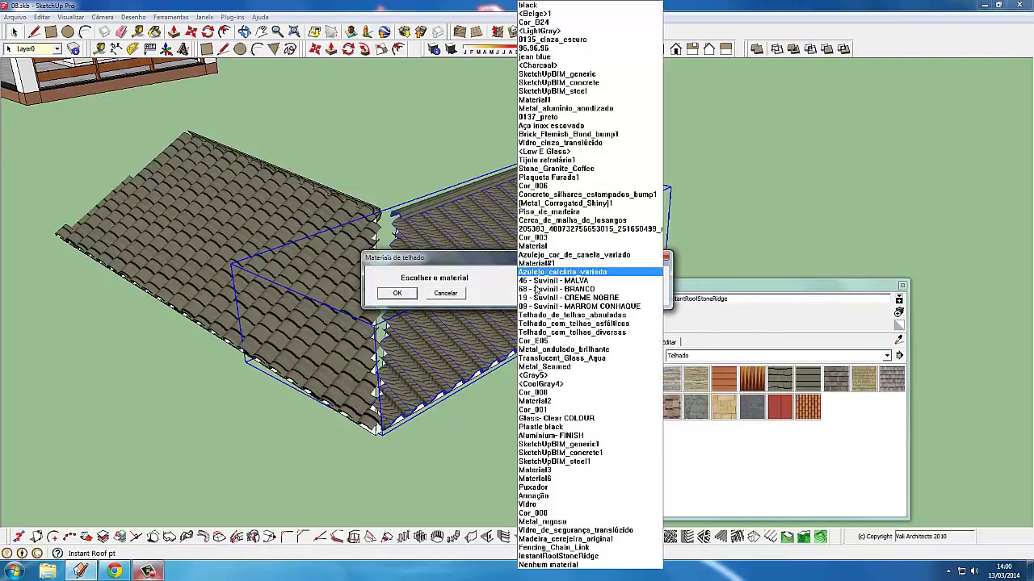
click(587, 557)
click(398, 293)
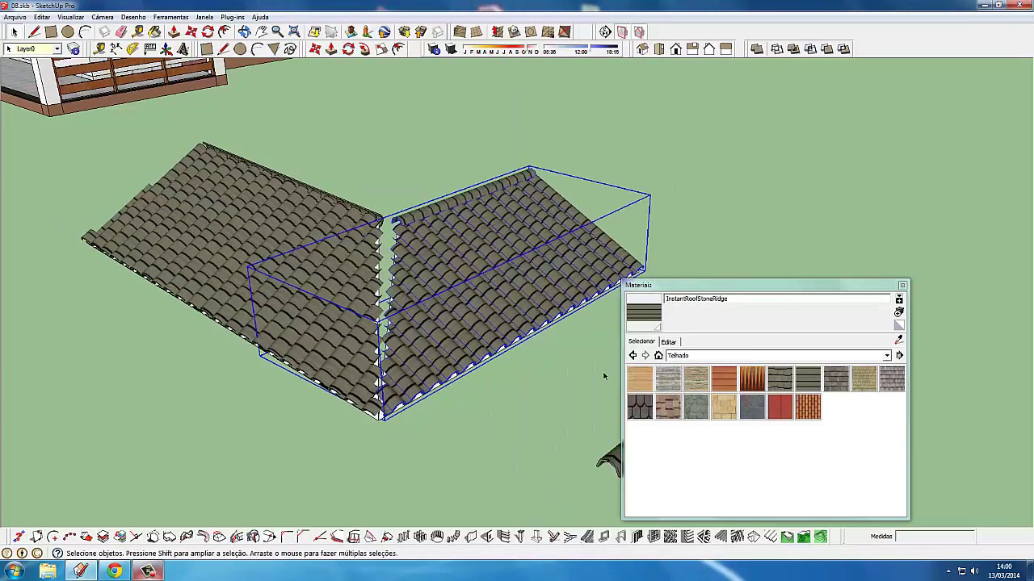
scroll(604, 375, down, 2)
scroll(569, 368, down, 1)
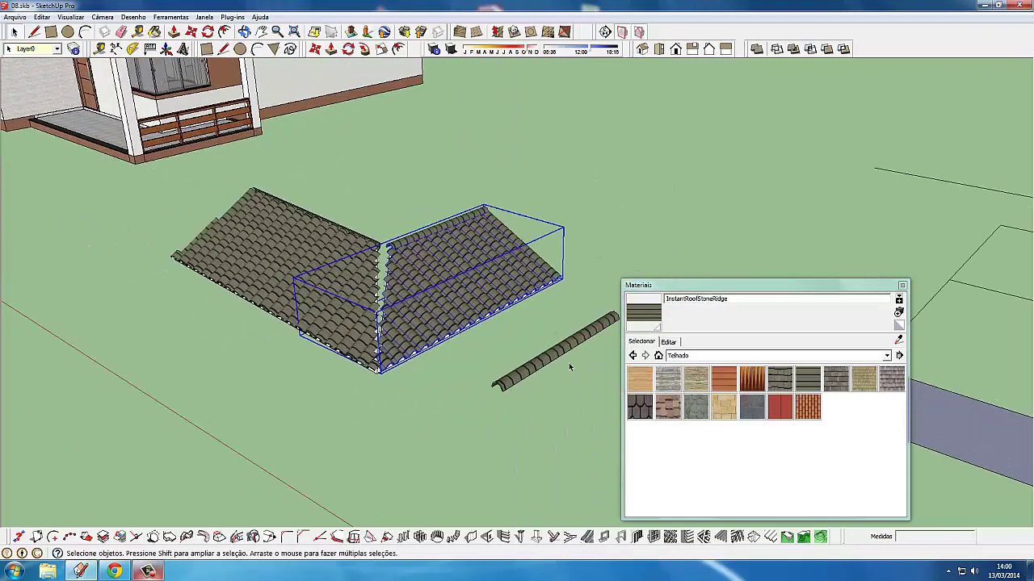
Close the Materials panel and rotate the ridge tile parallel to the roof ridge.
click(903, 286)
scroll(577, 343, up, 1)
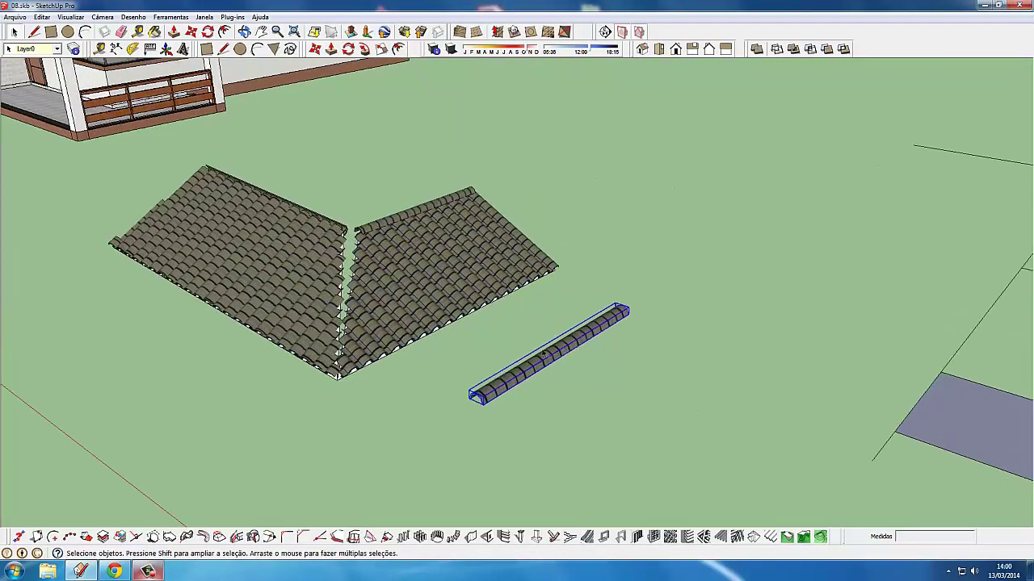
scroll(471, 370, up, 1)
click(501, 386)
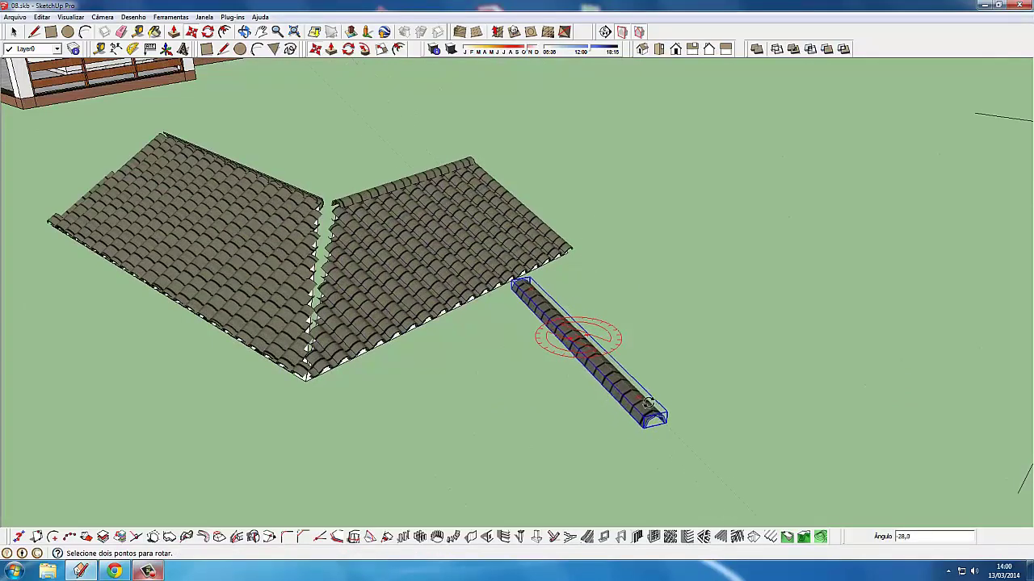
scroll(604, 431, down, 1)
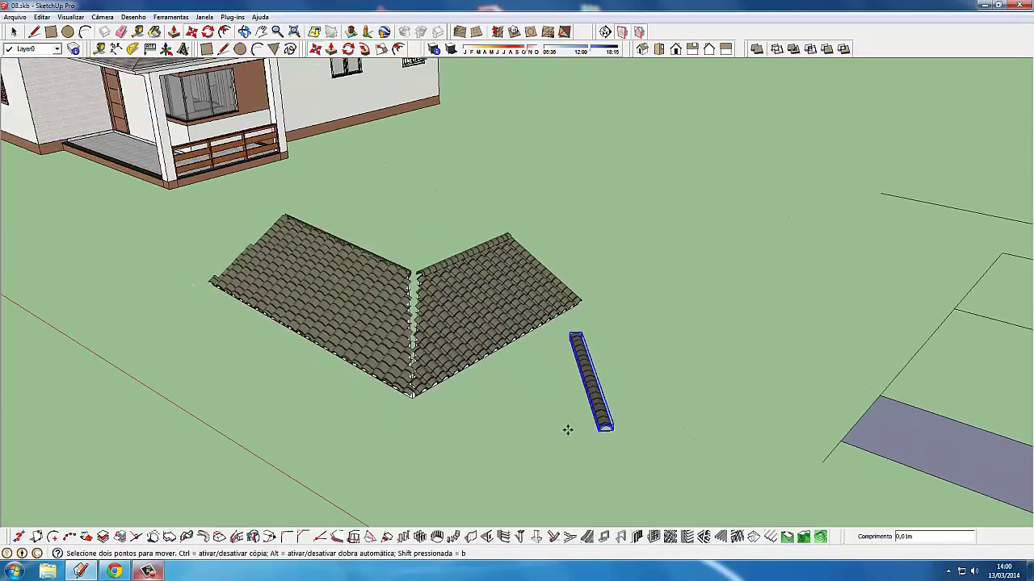
Move the ridge tile off to the left of the roofs and select the left roof panel.
click(599, 431)
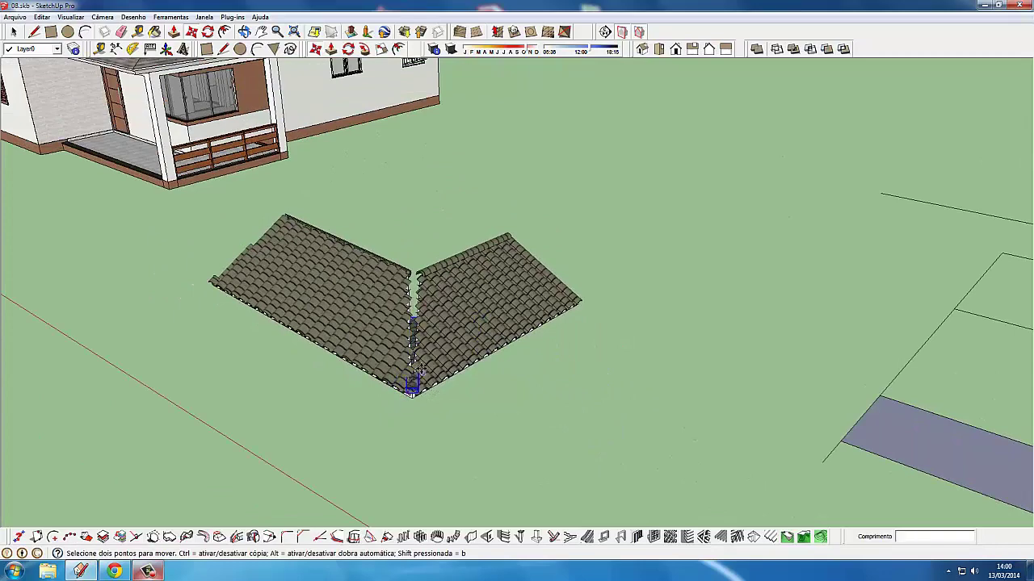
middle_drag(412, 386, 291, 317)
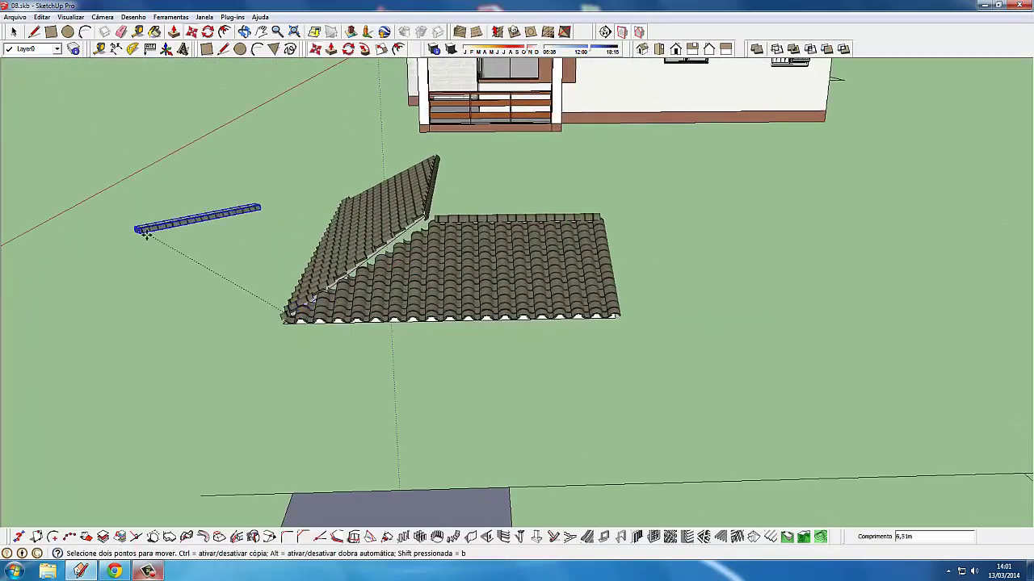
middle_drag(94, 248, 92, 103)
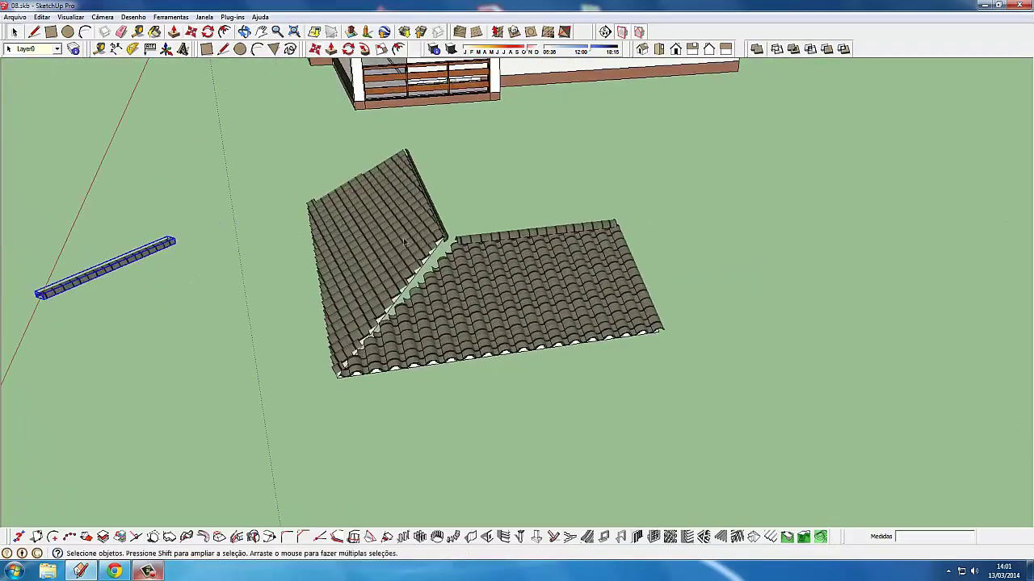
click(404, 242)
mouse_move(403, 242)
middle_down()
mouse_move(268, 202)
mouse_move(480, 208)
mouse_move(551, 261)
middle_up()
Clear the roof panel selection and select the ridge tile group.
click(480, 208)
click(523, 200)
mouse_move(523, 200)
middle_down()
mouse_move(283, 224)
mouse_move(423, 179)
middle_up()
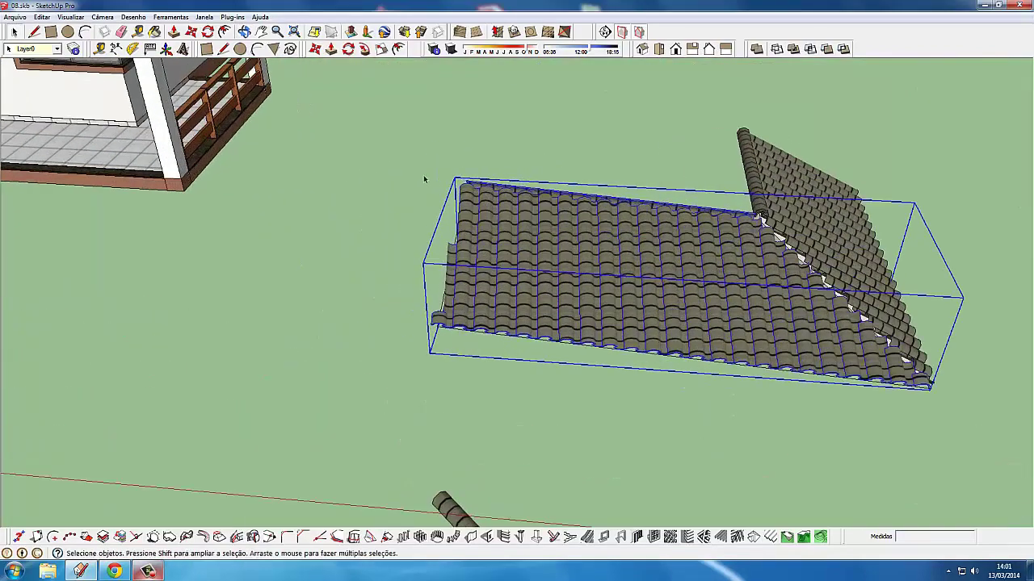
scroll(471, 183, down, 3)
scroll(471, 183, up, 1)
scroll(472, 186, up, 2)
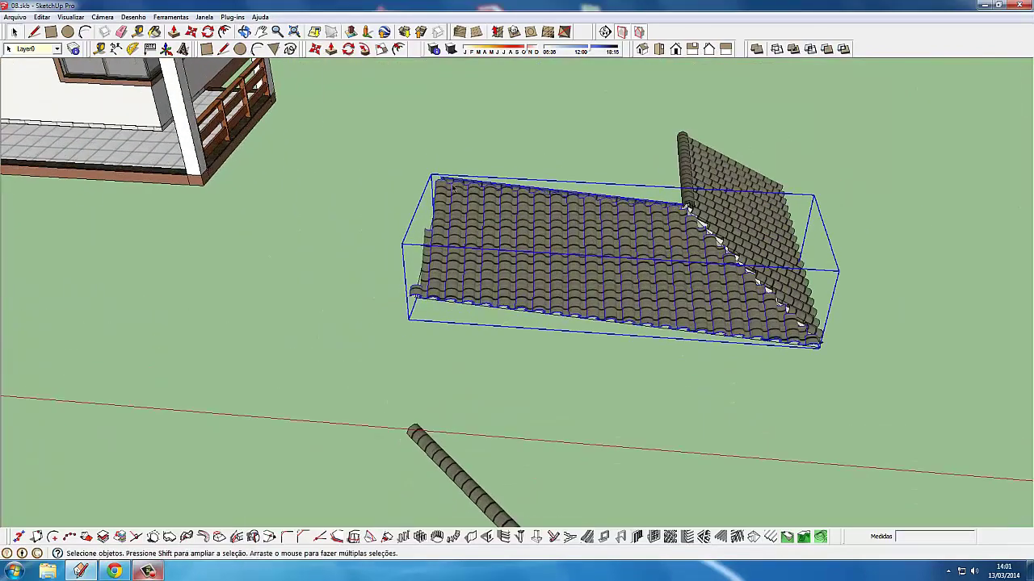
Move the tiled roof panel toward the house's porch roof.
click(437, 179)
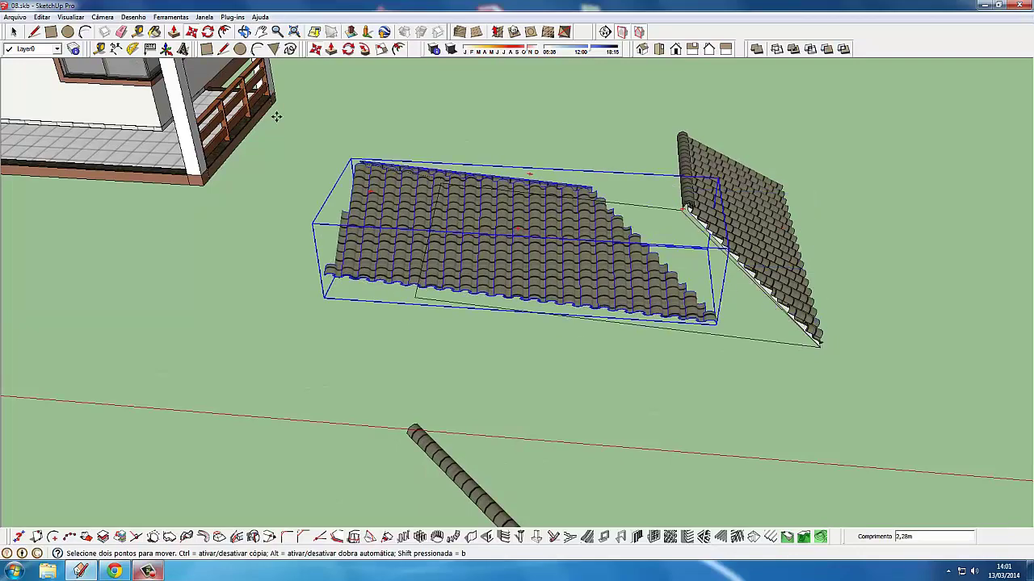
middle_drag(437, 179, 508, 328)
scroll(508, 327, up, 3)
scroll(323, 202, up, 3)
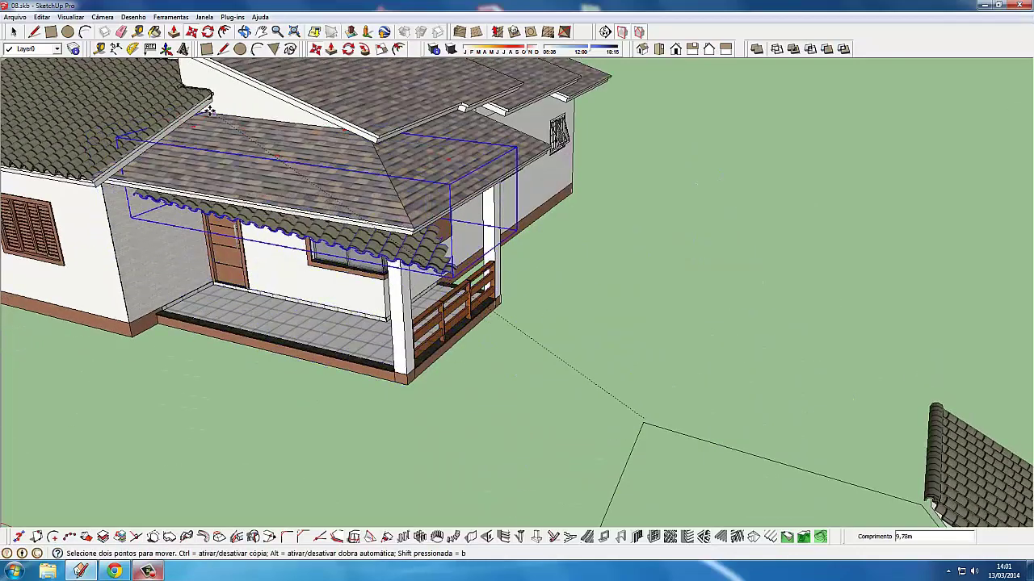
scroll(222, 134, up, 2)
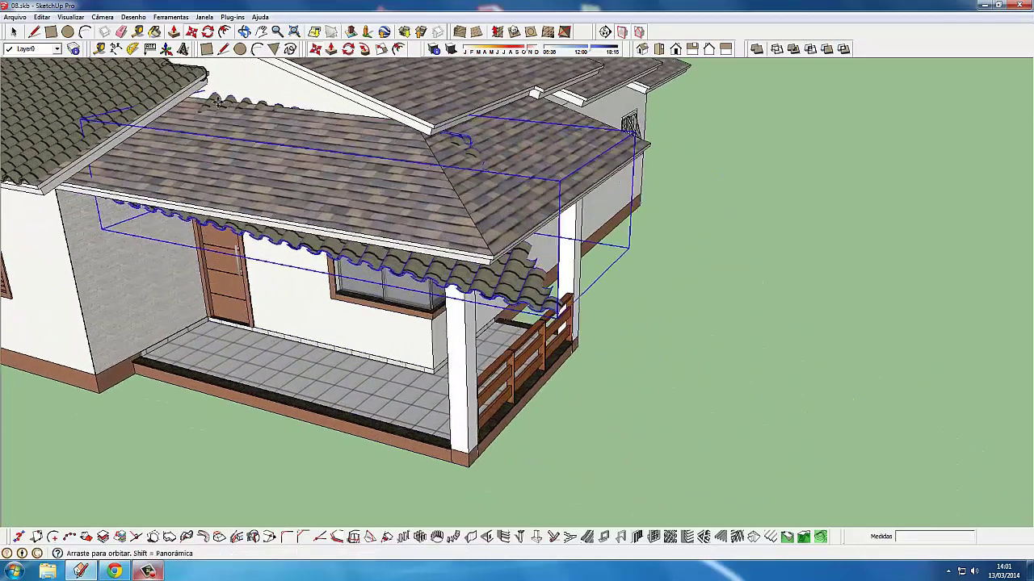
scroll(222, 134, up, 2)
mouse_move(222, 134)
middle_down()
mouse_move(315, 127)
mouse_move(428, 173)
mouse_move(671, 193)
middle_up()
scroll(435, 176, up, 2)
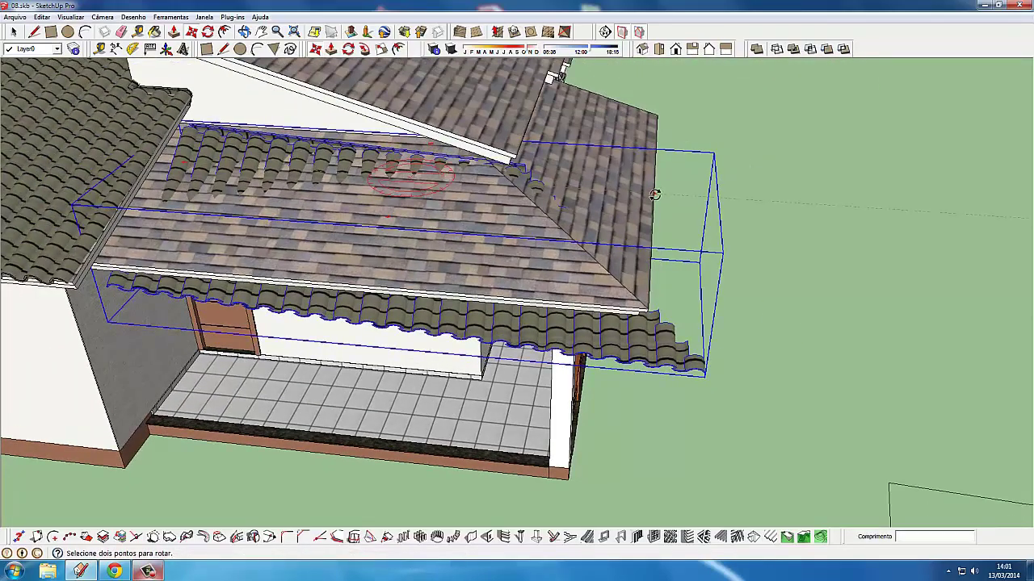
Begin tilting the tiled roof group to the porch roof slope.
click(654, 195)
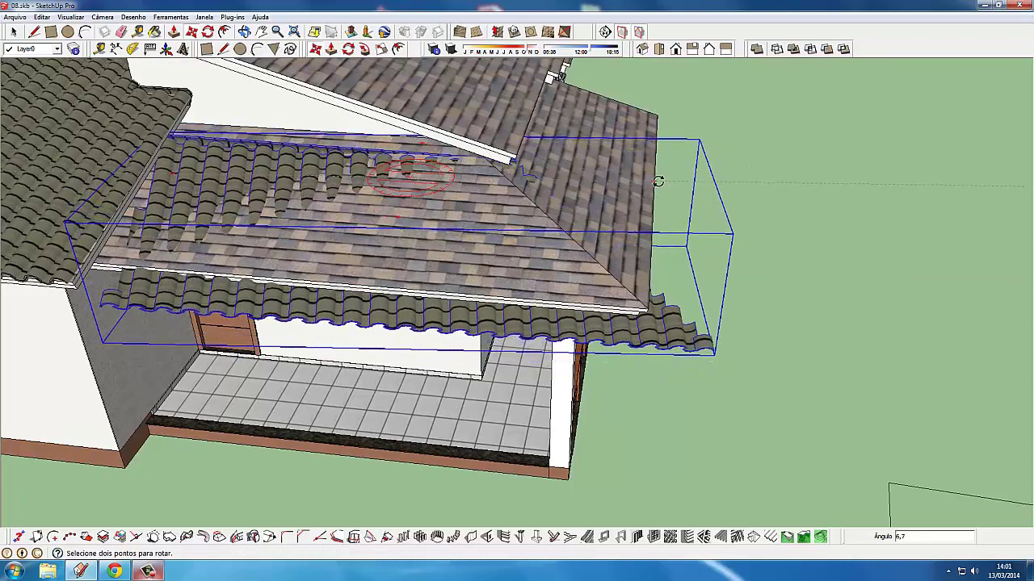
mouse_move(309, 164)
middle_down()
mouse_move(277, 125)
mouse_move(296, 88)
mouse_move(485, 194)
middle_up()
scroll(295, 88, up, 3)
scroll(538, 229, up, 3)
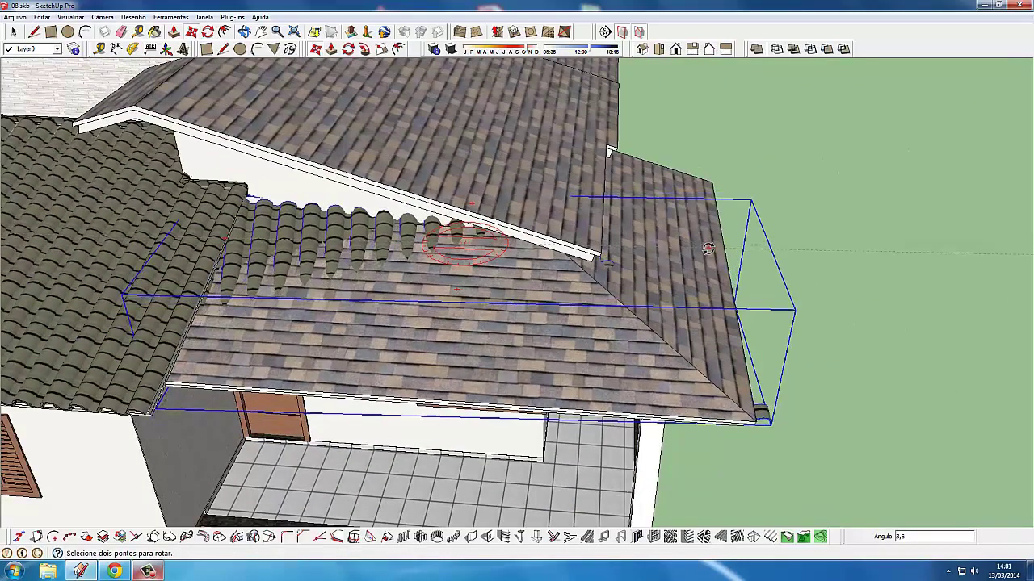
Start moving the ridge tiles down the porch roof.
click(388, 245)
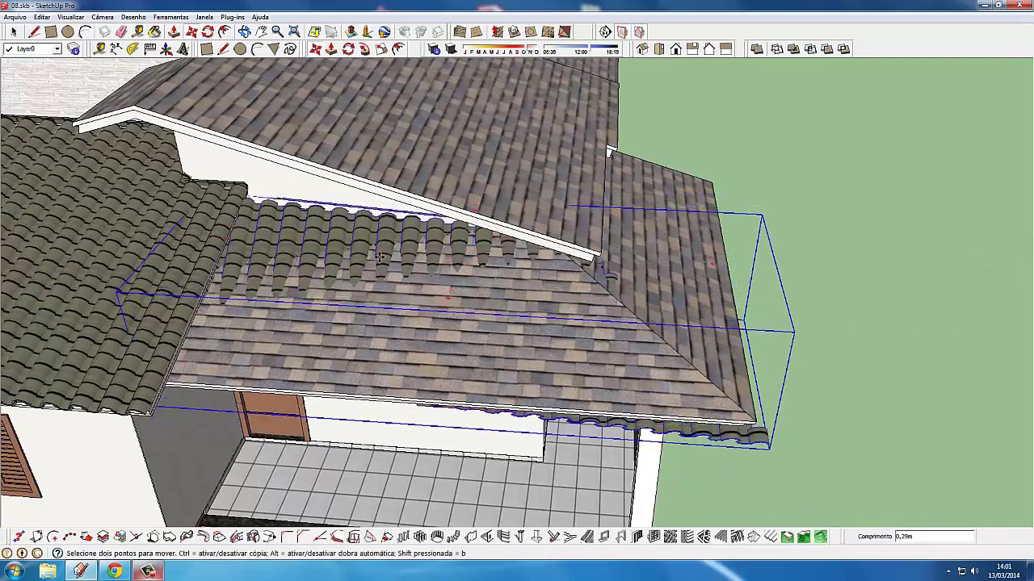
middle_drag(337, 234, 275, 130)
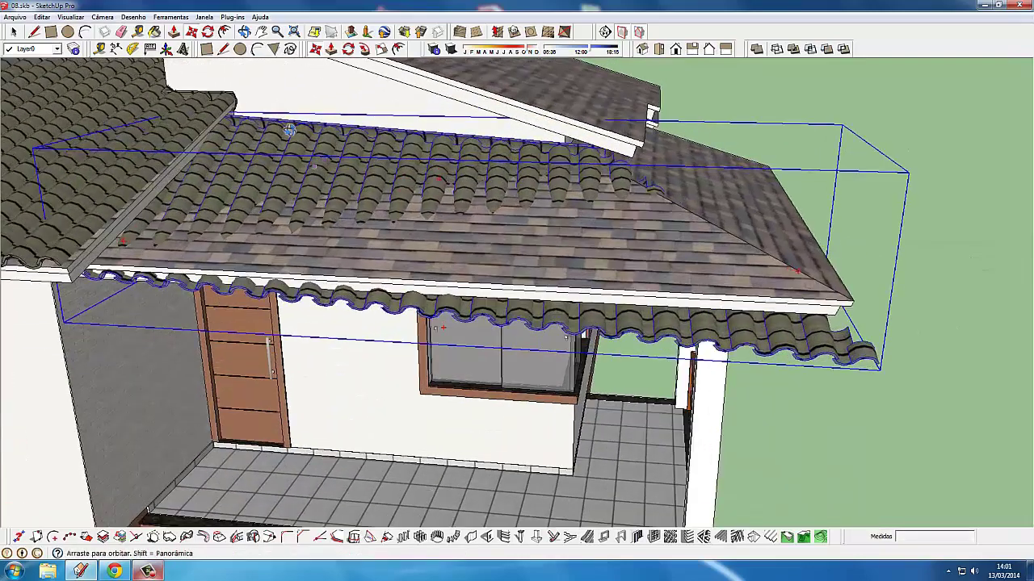
scroll(274, 129, down, 2)
scroll(307, 149, down, 2)
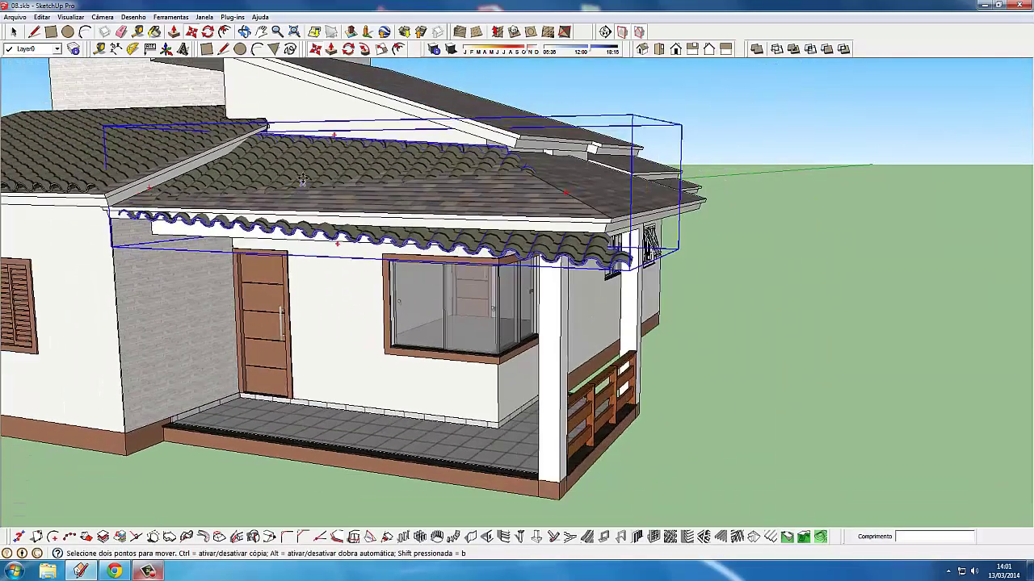
scroll(340, 169, down, 2)
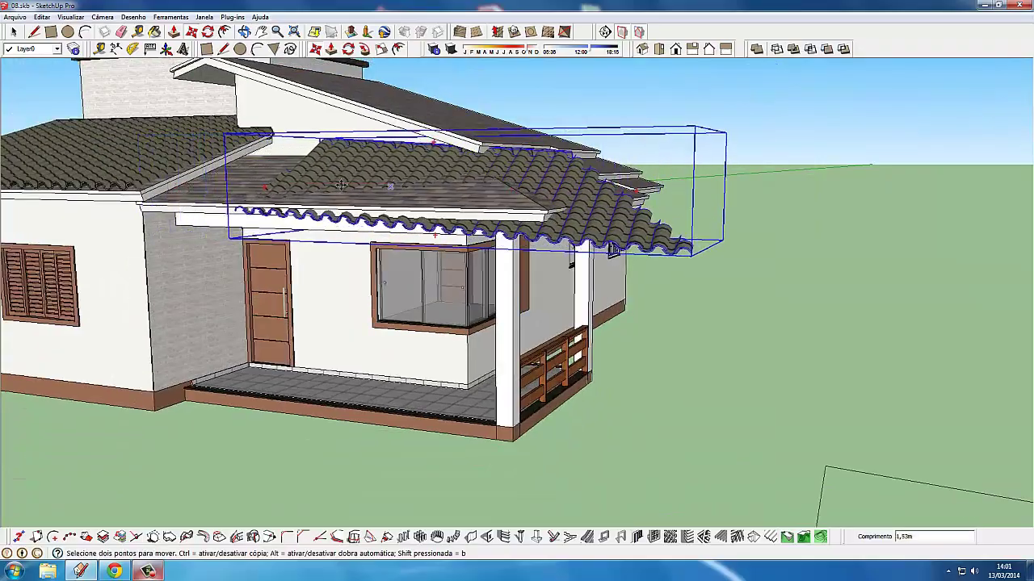
Orbit over the main and porch roofs to inspect the tile placement.
mouse_move(367, 185)
middle_down()
mouse_move(468, 245)
mouse_move(267, 242)
middle_up()
scroll(266, 243, up, 2)
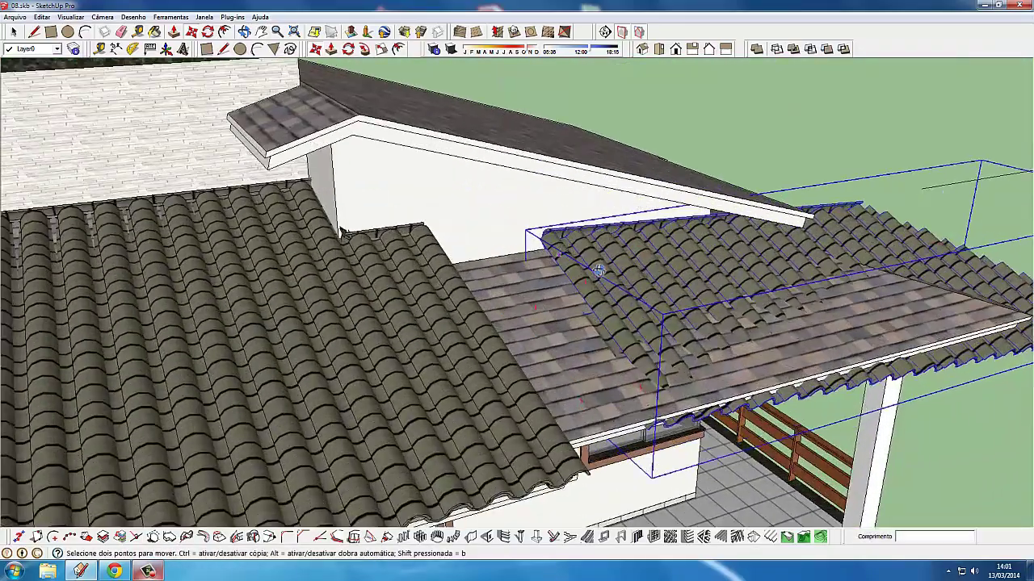
scroll(411, 277, up, 2)
scroll(641, 258, up, 2)
middle_drag(640, 258, 598, 266)
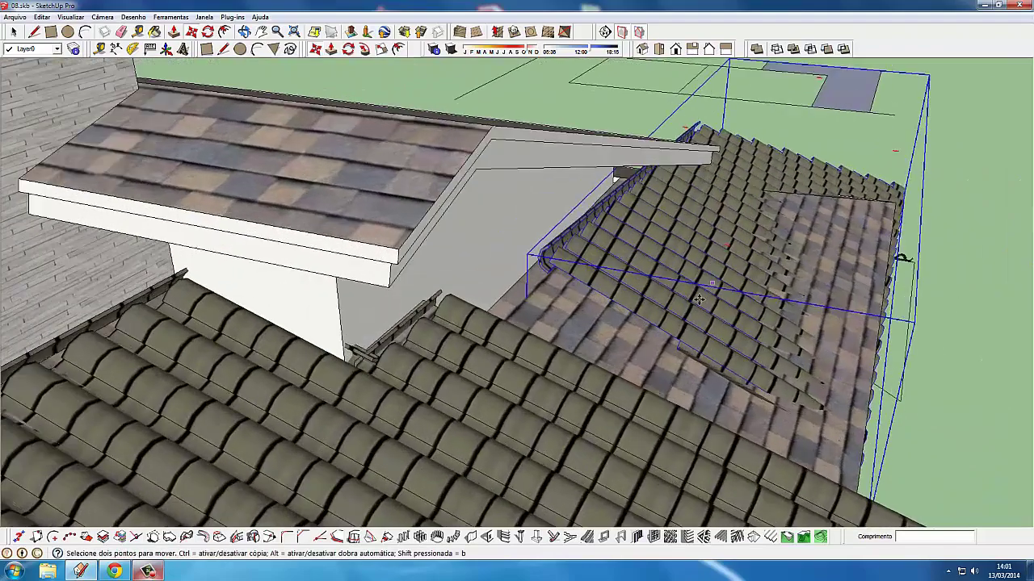
scroll(598, 266, up, 2)
scroll(556, 262, up, 2)
scroll(556, 262, down, 3)
scroll(566, 266, up, 2)
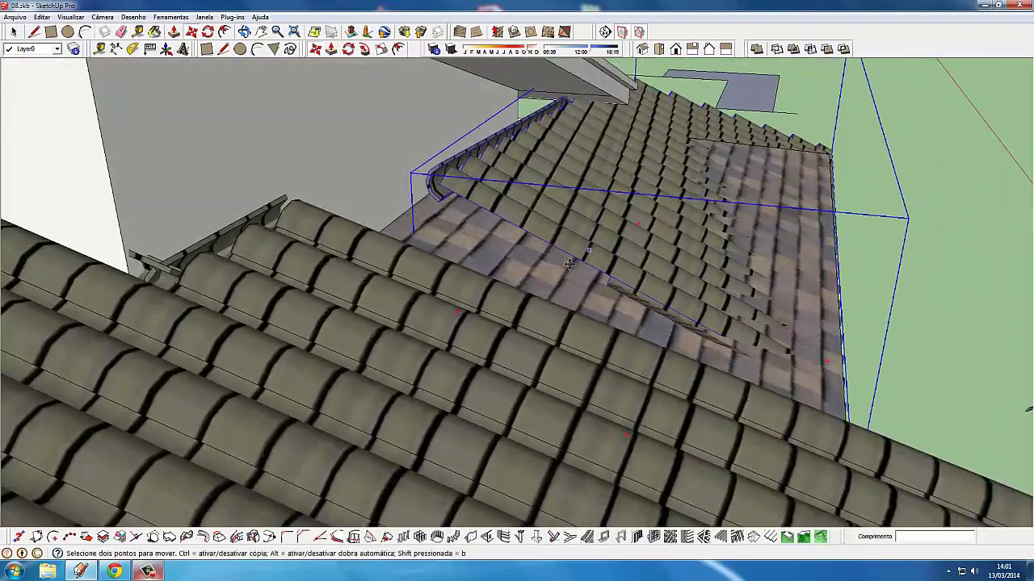
scroll(564, 273, down, 3)
middle_drag(564, 273, 345, 192)
scroll(345, 192, up, 2)
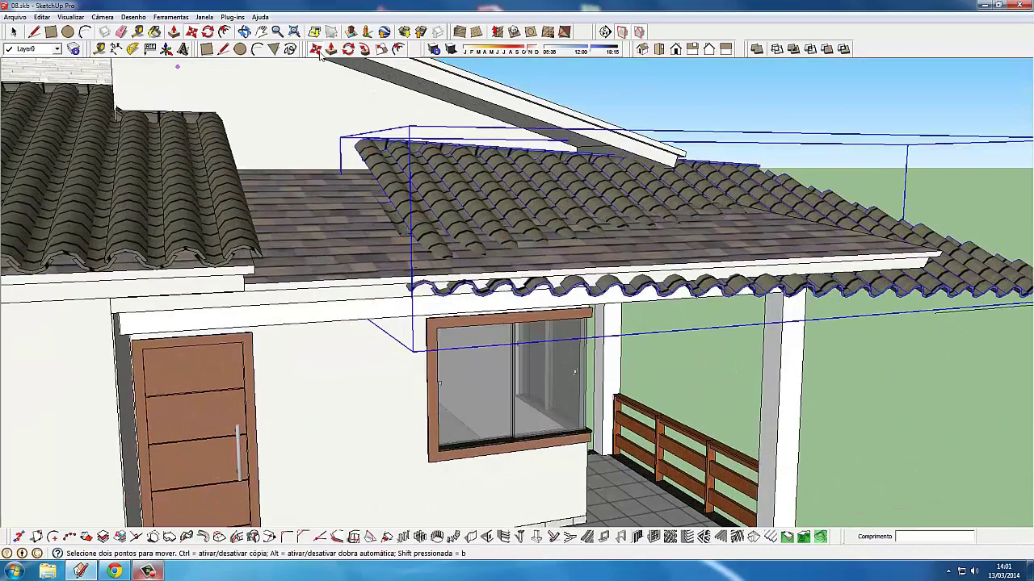
Start rotating the porch roof tiles and preview the tiled plane's tilt.
click(345, 52)
scroll(376, 141, up, 2)
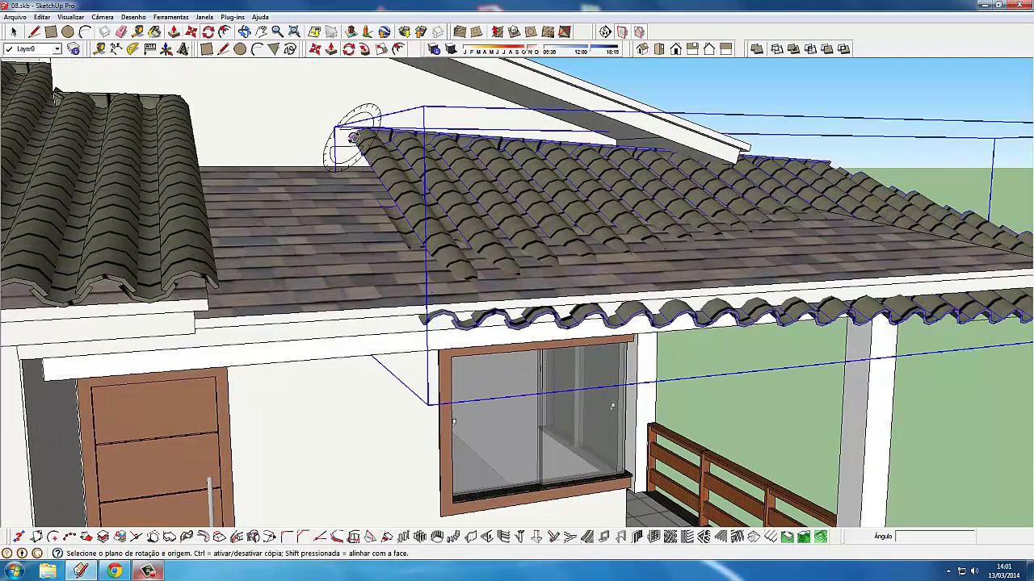
middle_drag(376, 141, 387, 153)
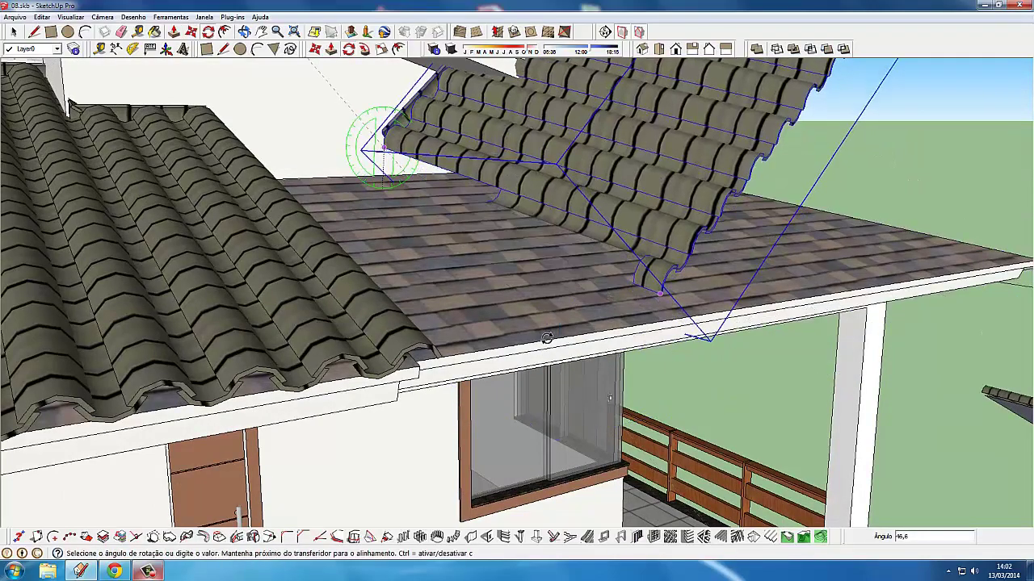
mouse_move(546, 345)
middle_down()
mouse_move(579, 341)
mouse_move(488, 202)
mouse_move(472, 210)
mouse_move(492, 218)
mouse_move(527, 155)
middle_up()
scroll(527, 150, up, 3)
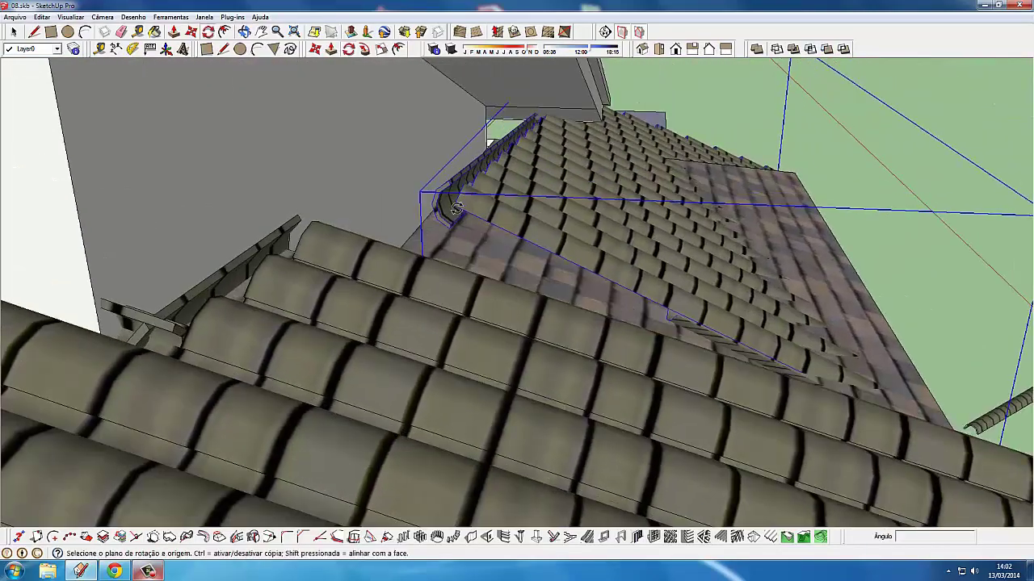
scroll(485, 202, up, 3)
Set a rotation axis on the roof corner piece, then cancel the unfinished rotation.
middle_drag(443, 224, 471, 208)
scroll(477, 166, up, 2)
scroll(477, 167, up, 2)
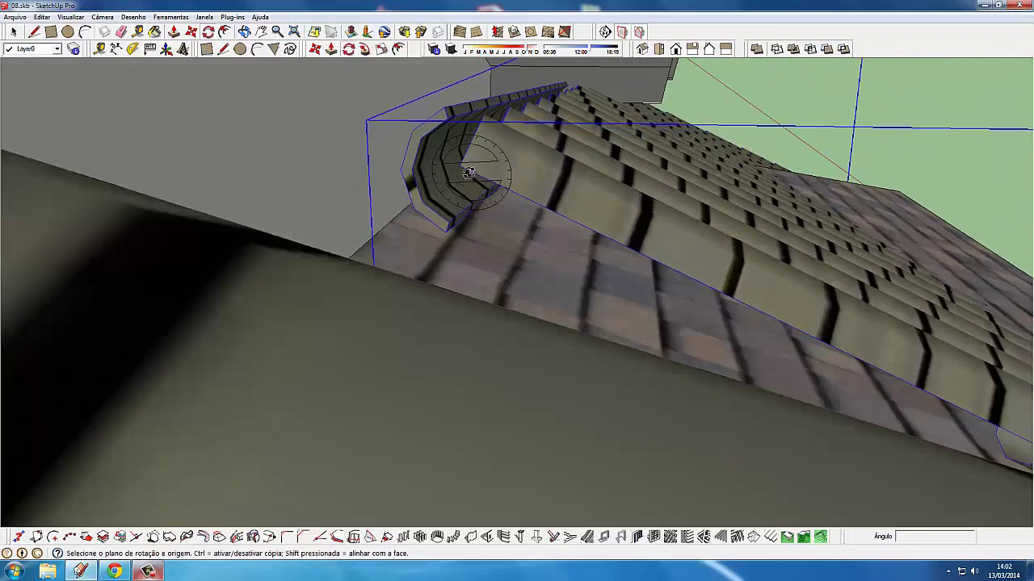
scroll(473, 168, up, 2)
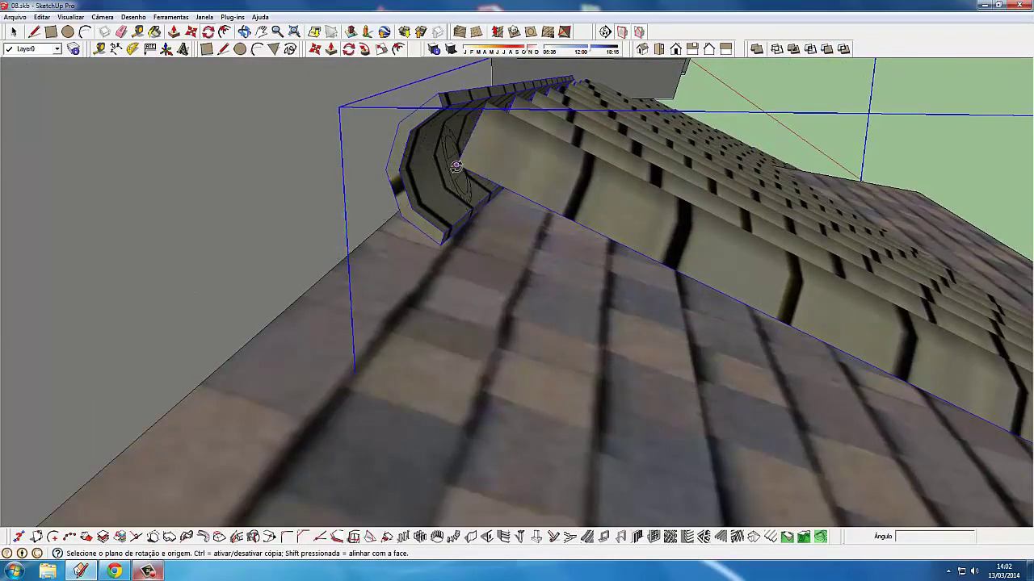
middle_drag(478, 178, 443, 156)
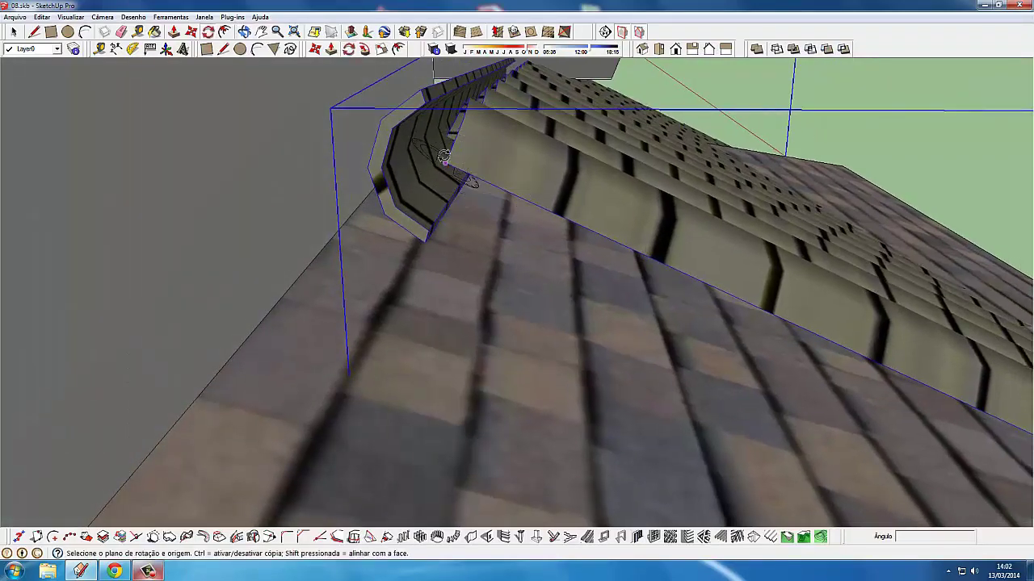
mouse_move(481, 215)
middle_down()
mouse_move(342, 270)
mouse_move(231, 231)
mouse_move(583, 285)
mouse_move(634, 358)
mouse_move(517, 356)
mouse_move(468, 270)
mouse_move(440, 261)
middle_up()
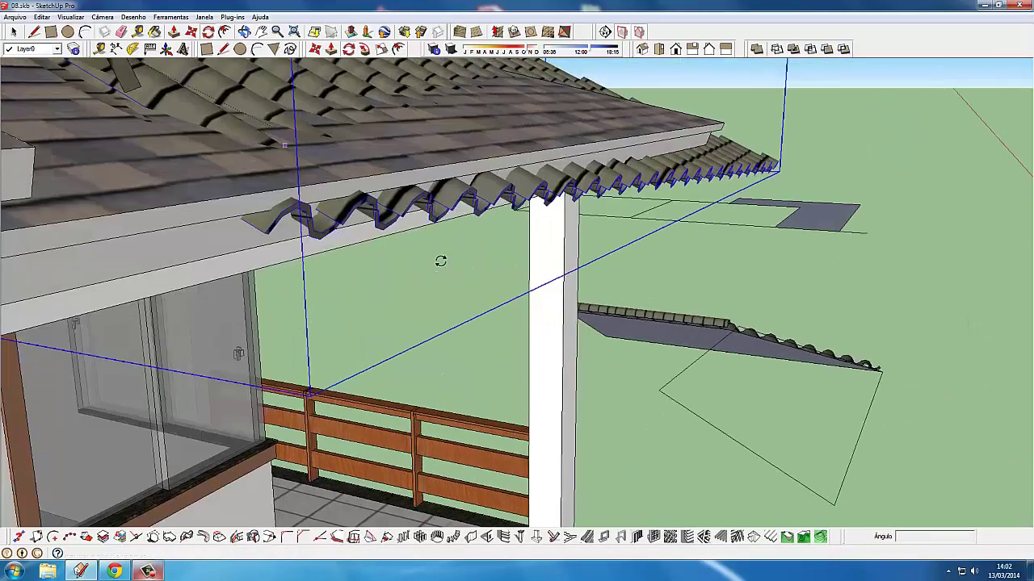
click(268, 234)
mouse_move(268, 233)
middle_down()
mouse_move(281, 192)
mouse_move(267, 242)
mouse_move(319, 266)
mouse_move(379, 323)
mouse_move(369, 295)
mouse_move(202, 157)
middle_up()
key(Escape)
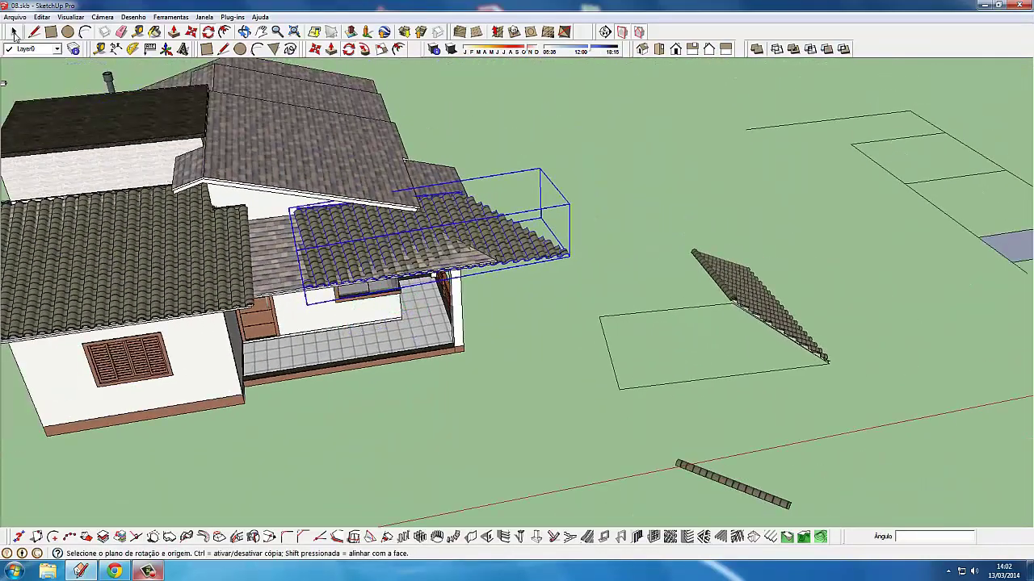
Delete the selected object.
click(14, 32)
mouse_move(678, 372)
middle_down()
mouse_move(706, 364)
mouse_move(721, 323)
mouse_move(717, 347)
mouse_move(512, 339)
mouse_move(646, 266)
mouse_move(682, 279)
middle_up()
key(Delete)
scroll(767, 254, up, 2)
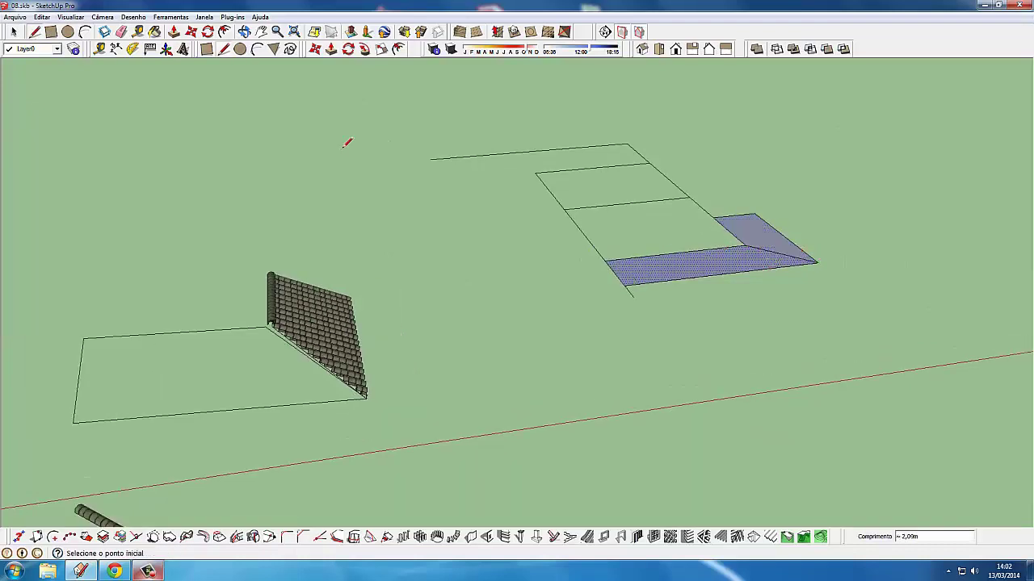
click(15, 32)
scroll(440, 253, down, 2)
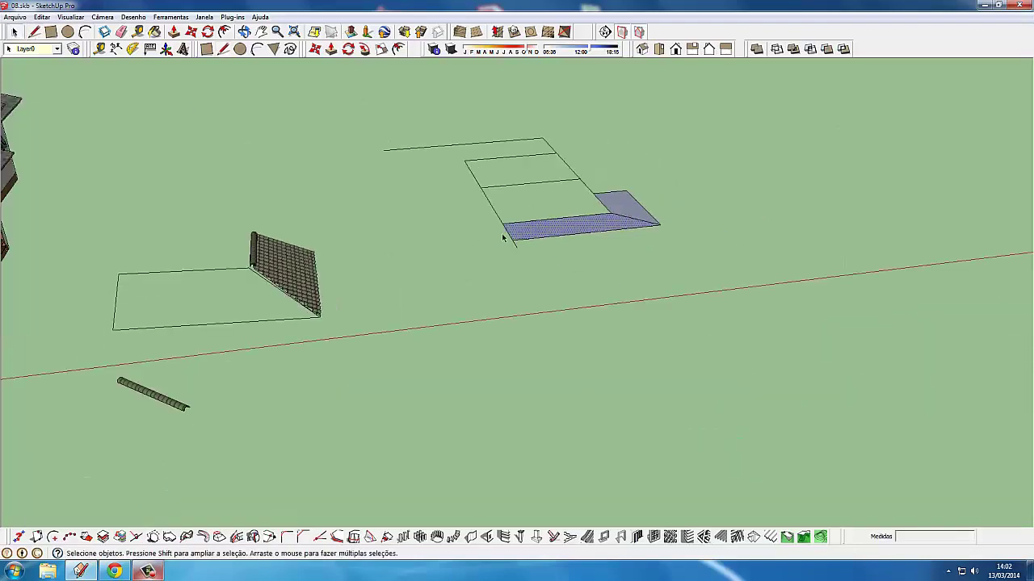
scroll(501, 233, up, 2)
Copy the blue face with Move plus Ctrl, placing the copy lower on the ground.
key(m)
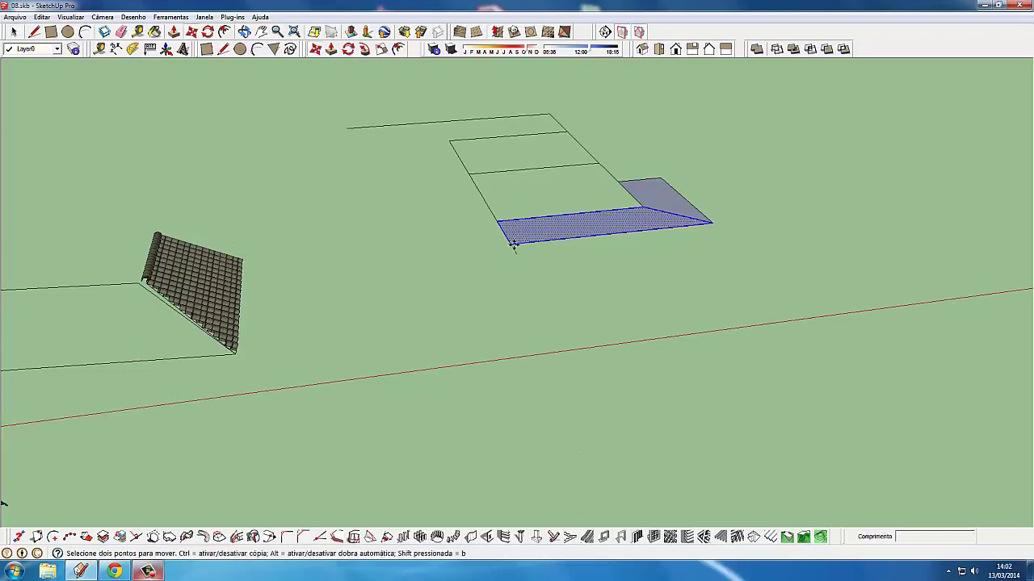
click(517, 236)
key(ctrl)
click(560, 347)
mouse_move(561, 347)
middle_down()
mouse_move(738, 370)
mouse_move(466, 320)
middle_up()
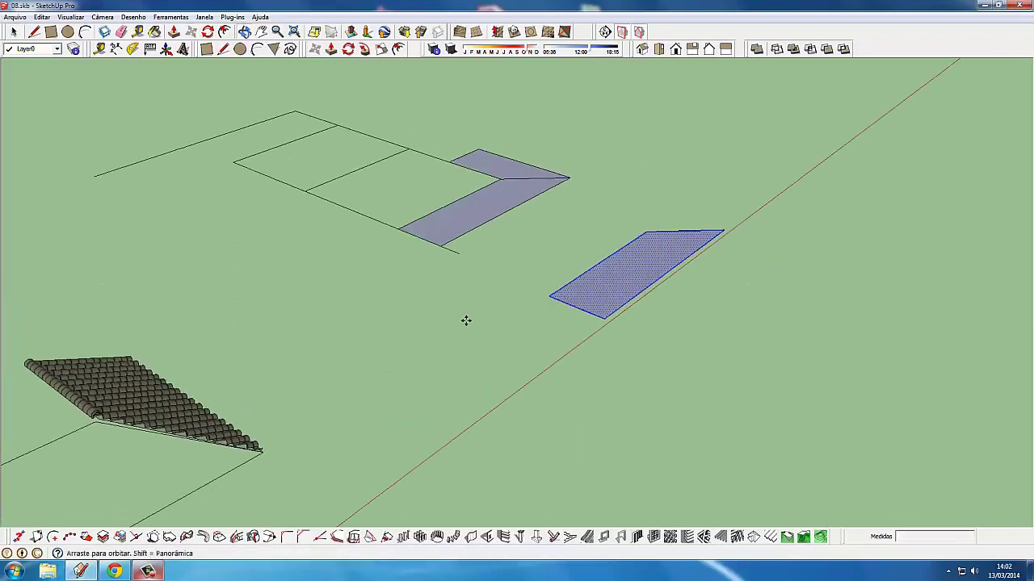
Select the tiled roof piece lying on the ground.
click(13, 33)
mouse_move(243, 323)
middle_down()
mouse_move(322, 360)
mouse_move(366, 235)
mouse_move(436, 196)
mouse_move(368, 124)
middle_up()
click(319, 368)
Move the ground-level tiled roof piece up onto the front porch's shingle roof.
key(m)
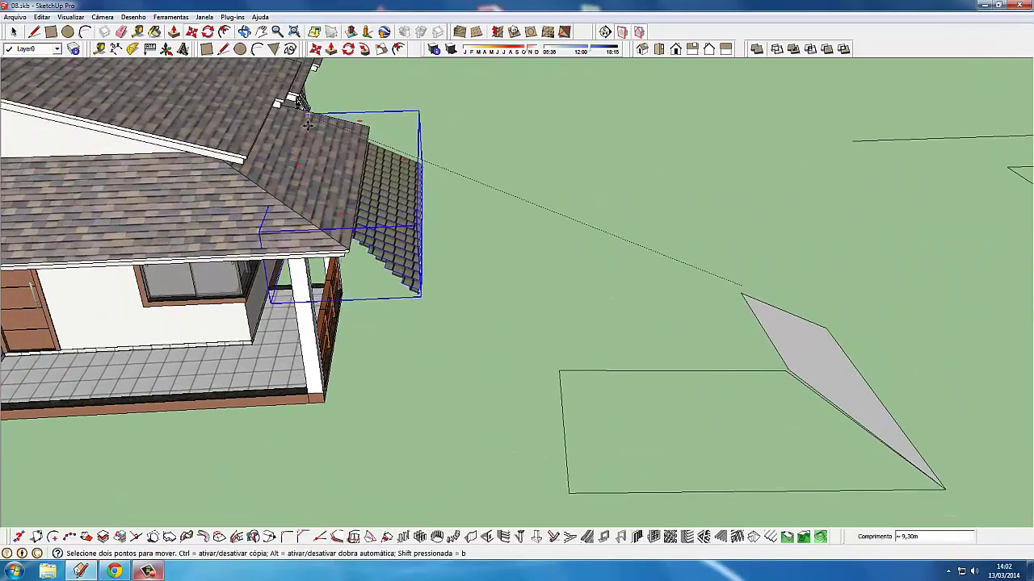
click(299, 105)
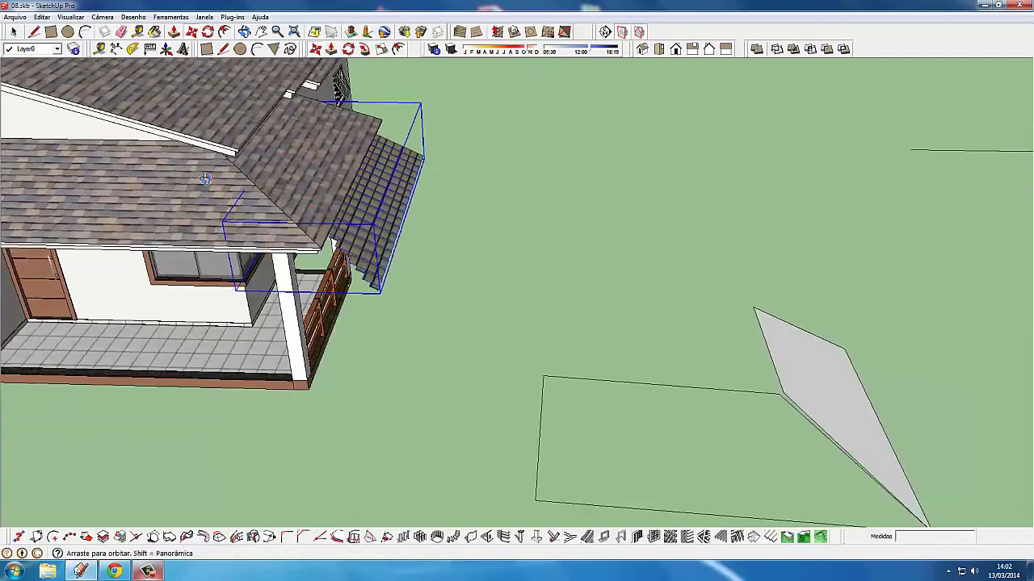
middle_drag(299, 105, 422, 242)
scroll(423, 242, up, 2)
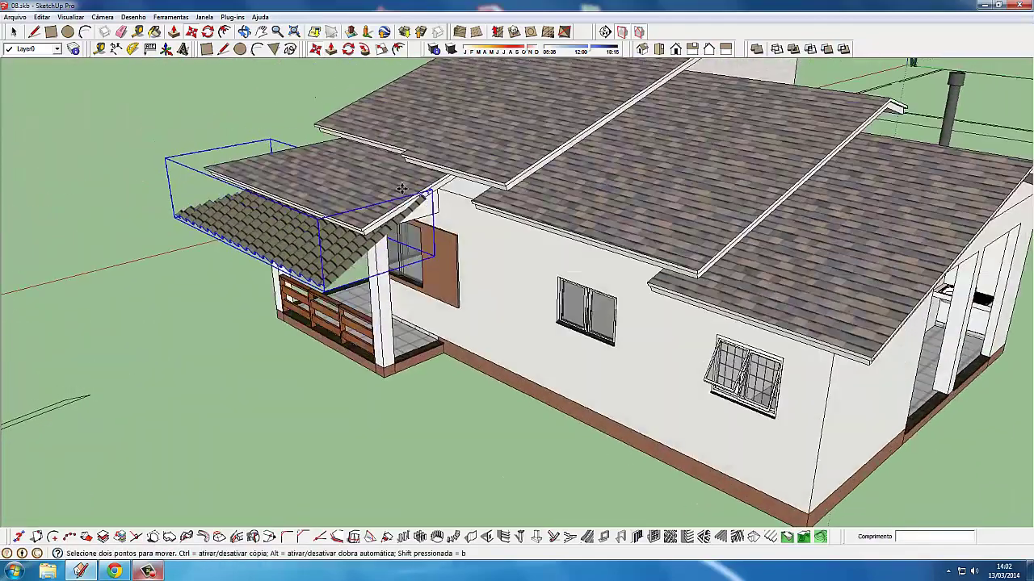
scroll(428, 227, up, 2)
scroll(437, 202, up, 2)
scroll(447, 174, up, 2)
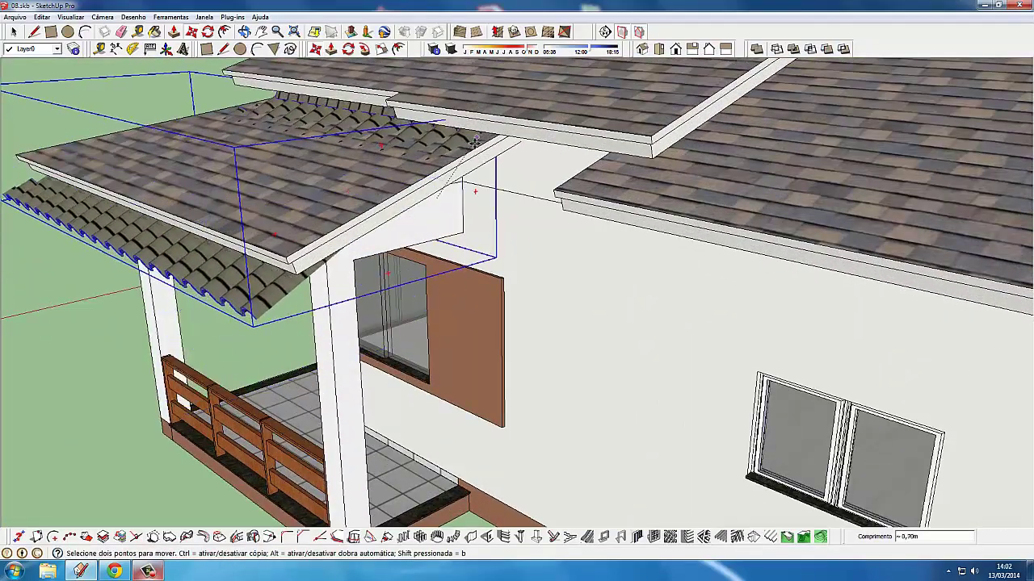
click(496, 93)
Hide the TELHADO 3 layer in the Layers manager, then select the porch roof group.
key(space)
click(253, 88)
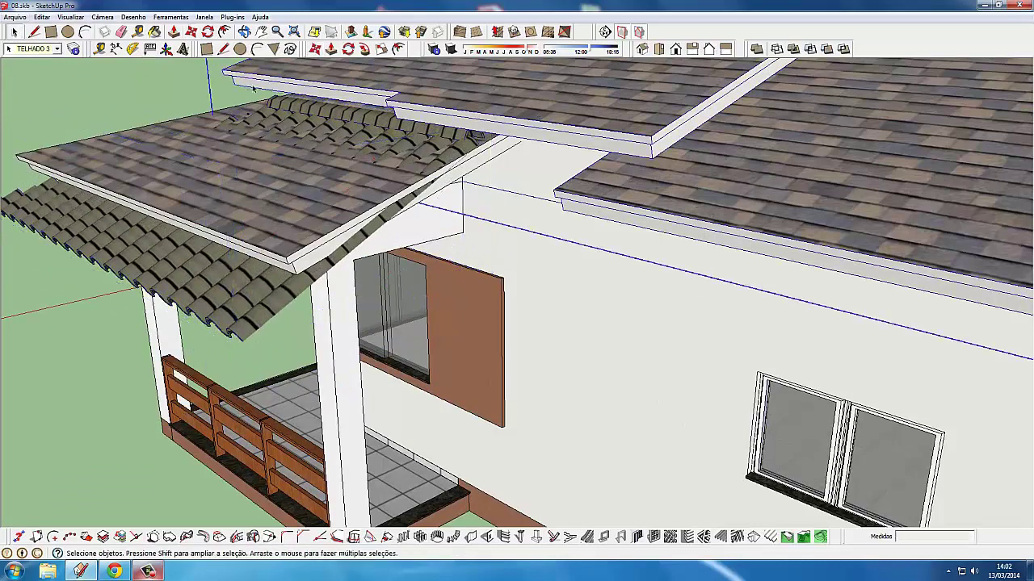
click(74, 49)
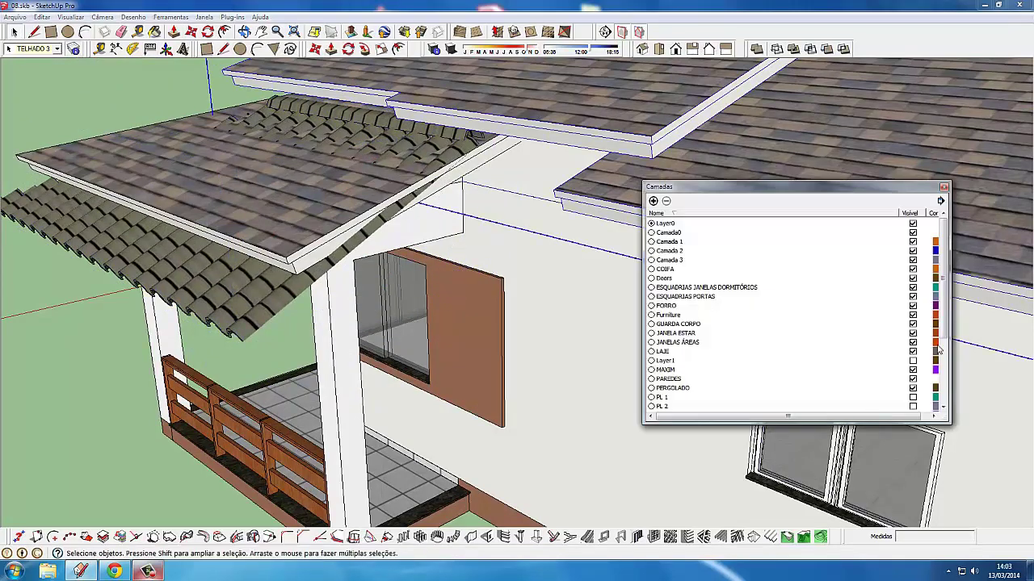
drag(944, 335, 938, 393)
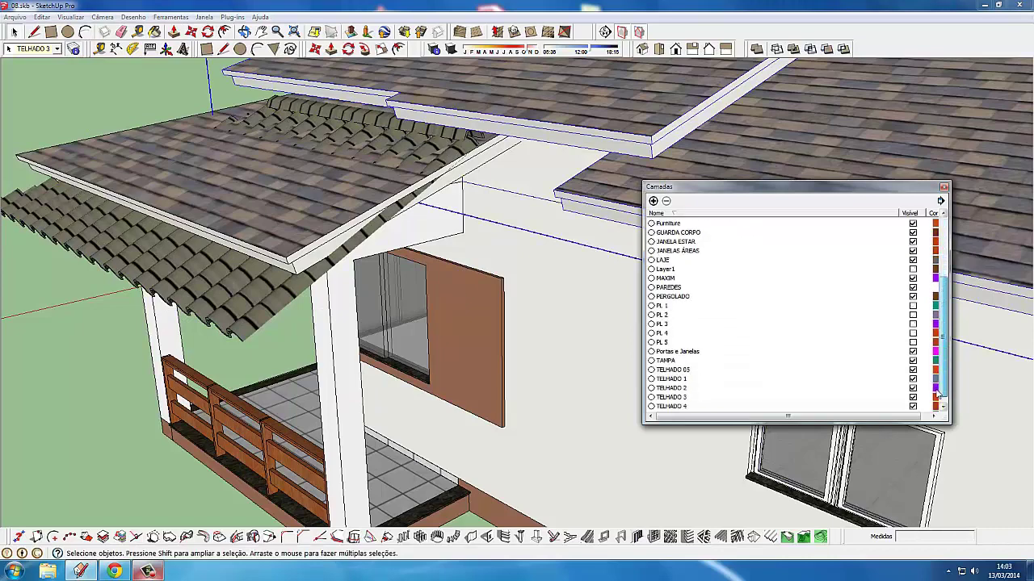
click(915, 399)
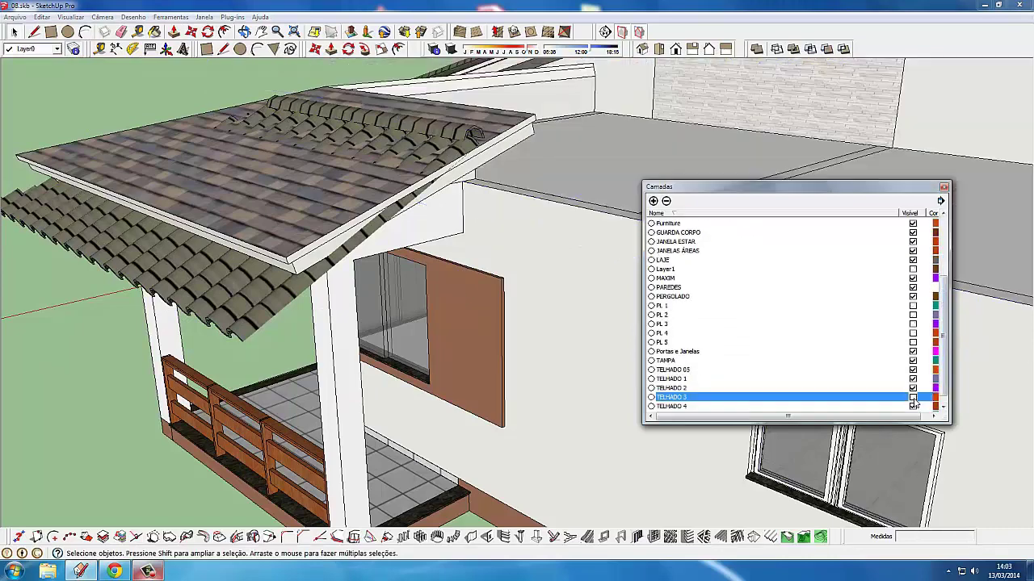
click(944, 191)
middle_drag(727, 201, 517, 254)
click(452, 173)
Zoom in on the porch roof, then orbit out to see all of it.
middle_drag(452, 173, 404, 166)
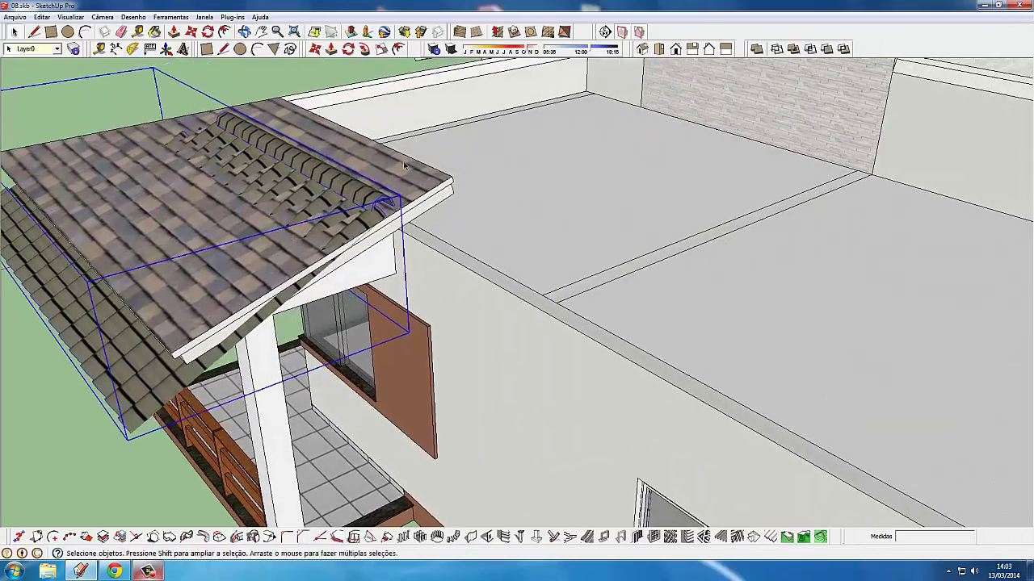
scroll(410, 215, up, 2)
scroll(410, 216, up, 2)
scroll(410, 216, up, 1)
scroll(395, 214, up, 1)
key(m)
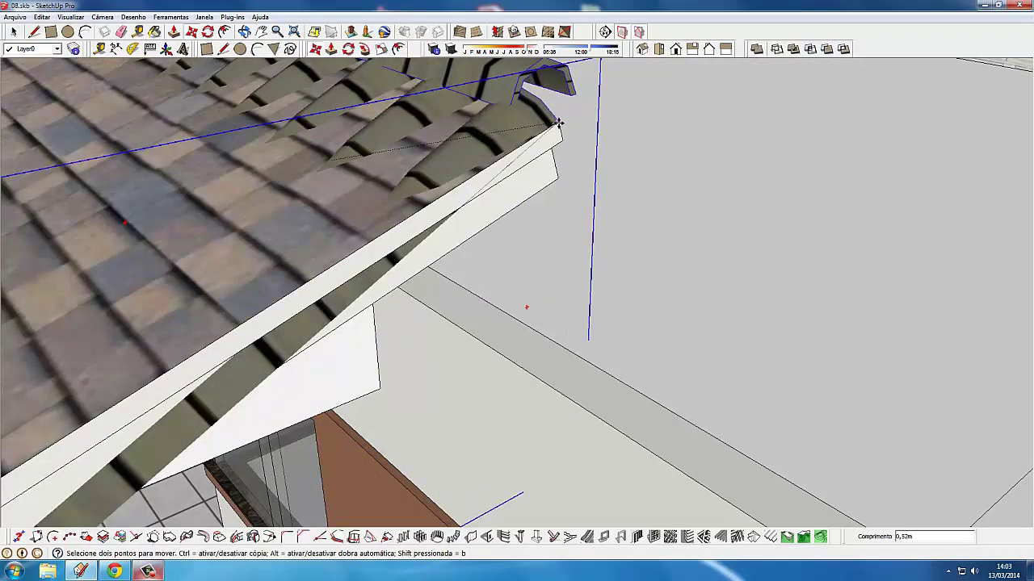
scroll(526, 271, down, 3)
scroll(466, 341, down, 2)
shift+middle_drag(466, 341, 245, 244)
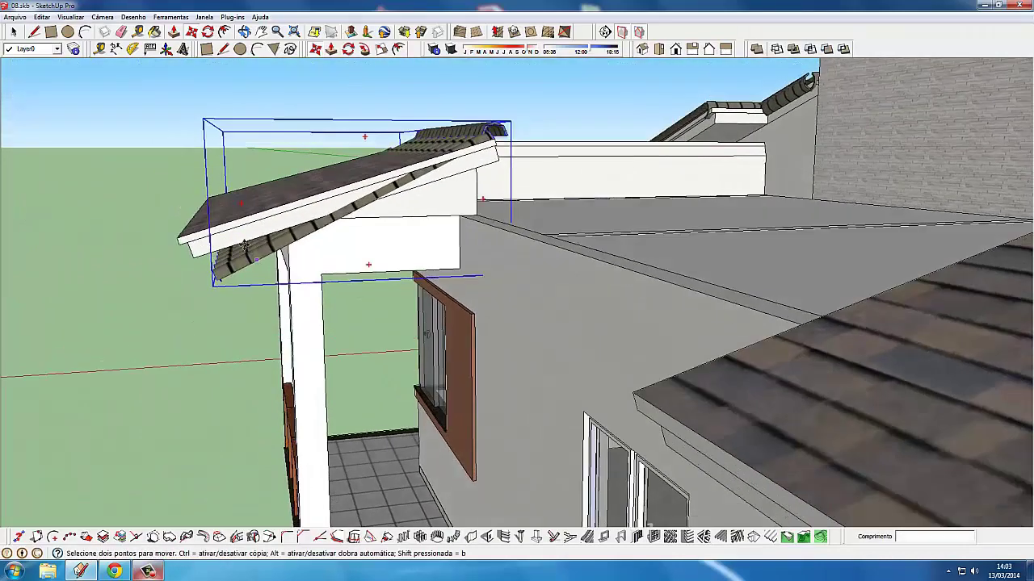
Rotate the tiled roof group about its corner to match the porch roof slope.
click(349, 50)
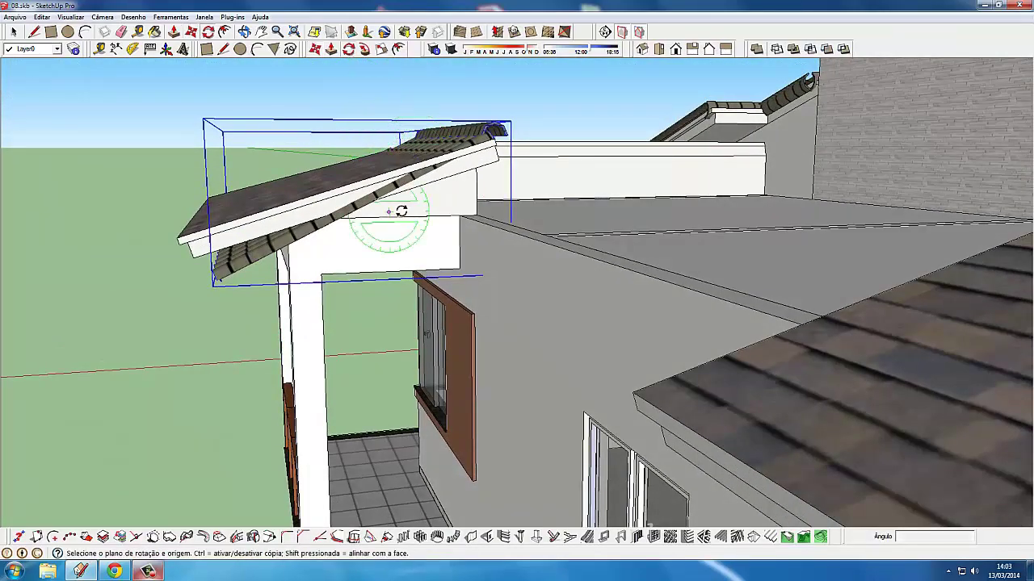
scroll(452, 186, up, 2)
drag(498, 138, 307, 245)
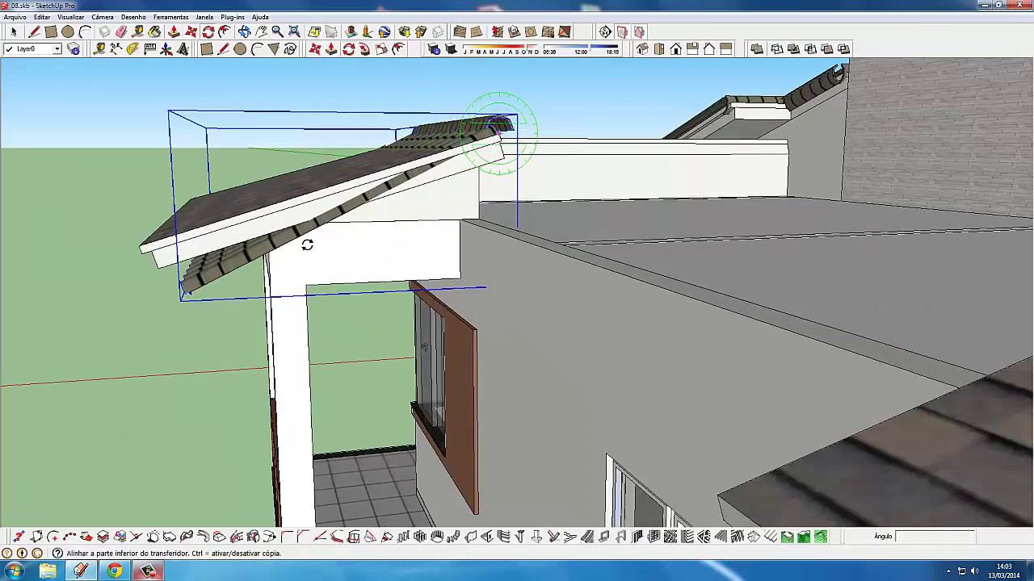
click(183, 291)
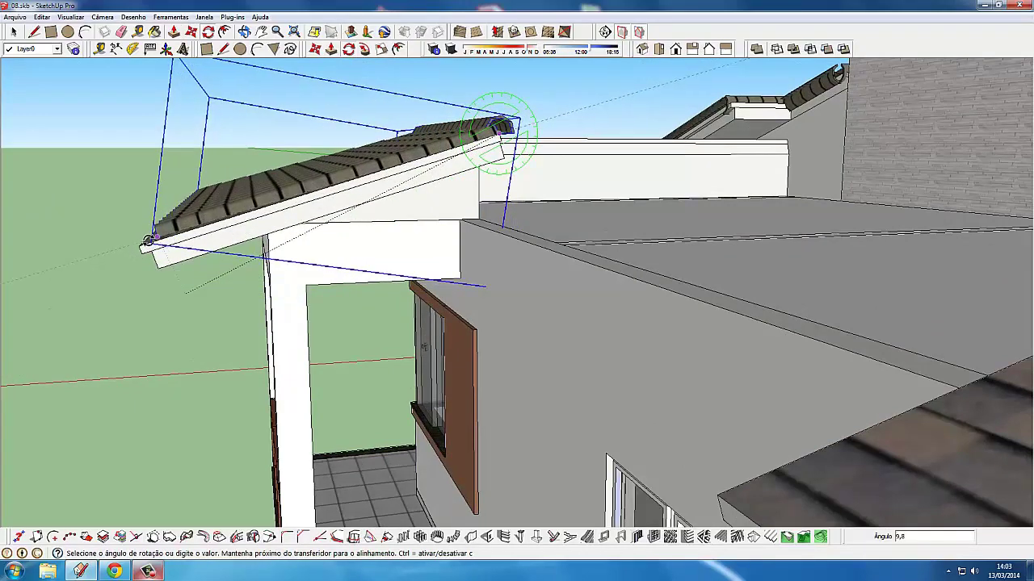
middle_drag(148, 242, 186, 244)
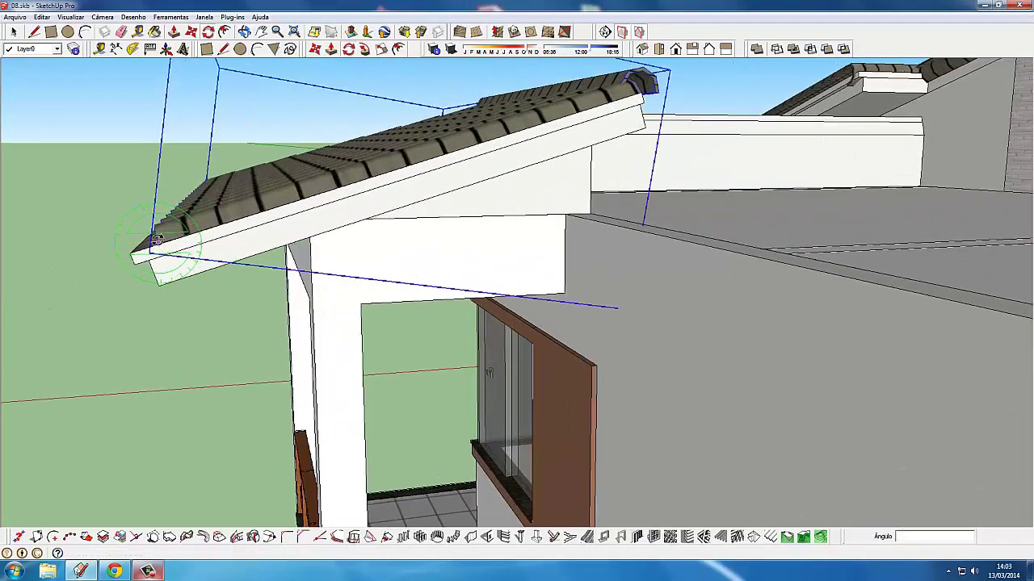
scroll(214, 243, up, 3)
scroll(218, 239, up, 3)
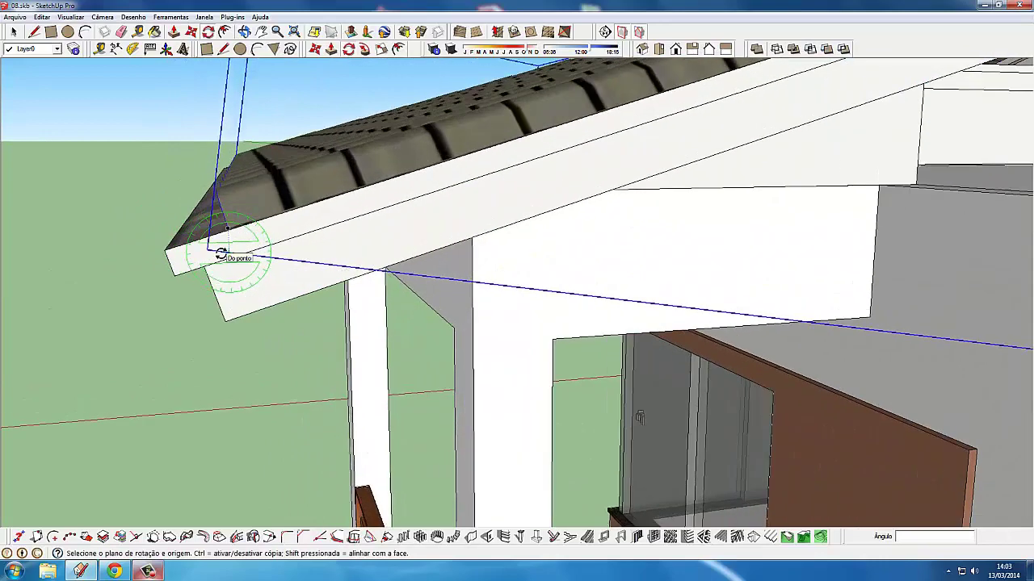
Lift the tiled roof group 0,05m so its lower edge meets the porch eave.
key(m)
click(297, 204)
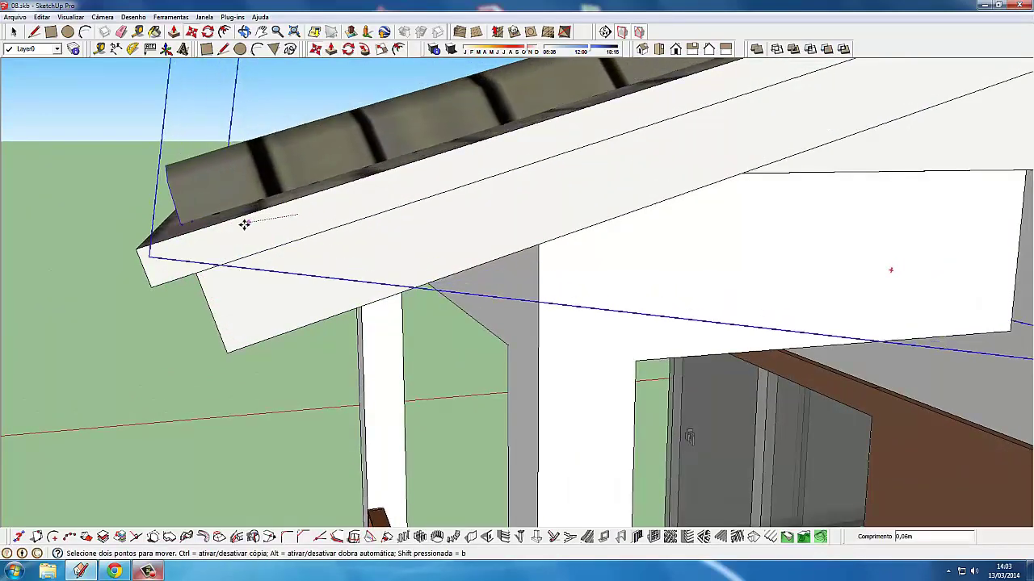
mouse_move(221, 233)
middle_down()
mouse_move(681, 323)
mouse_move(390, 322)
middle_up()
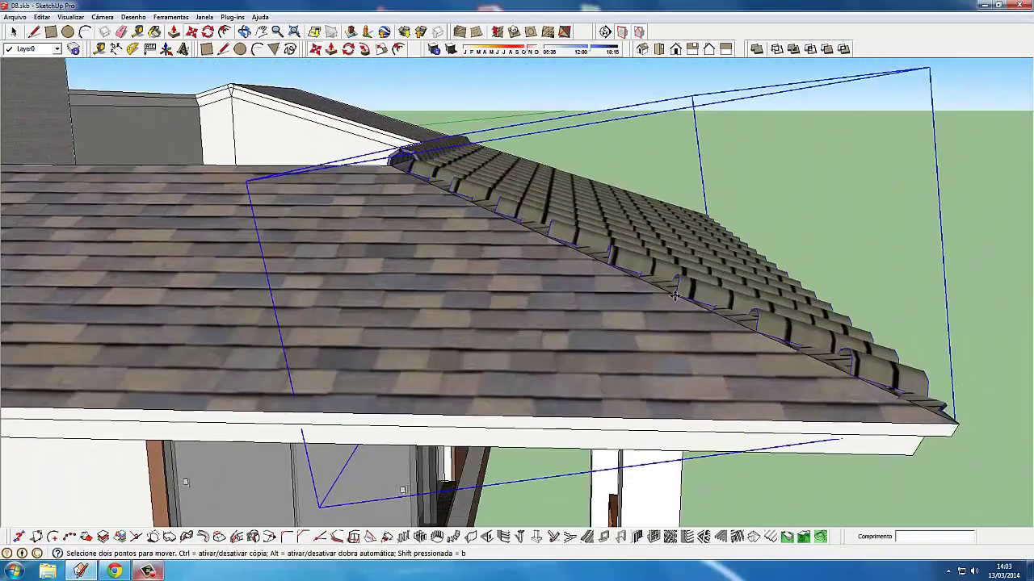
mouse_move(390, 322)
middle_down()
mouse_move(545, 274)
mouse_move(752, 346)
middle_up()
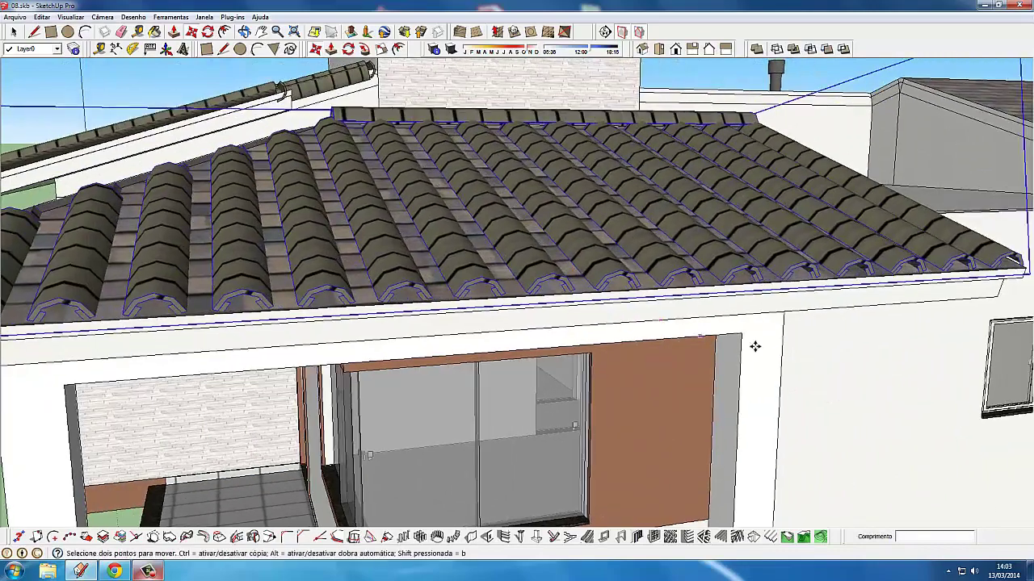
scroll(590, 303, up, 3)
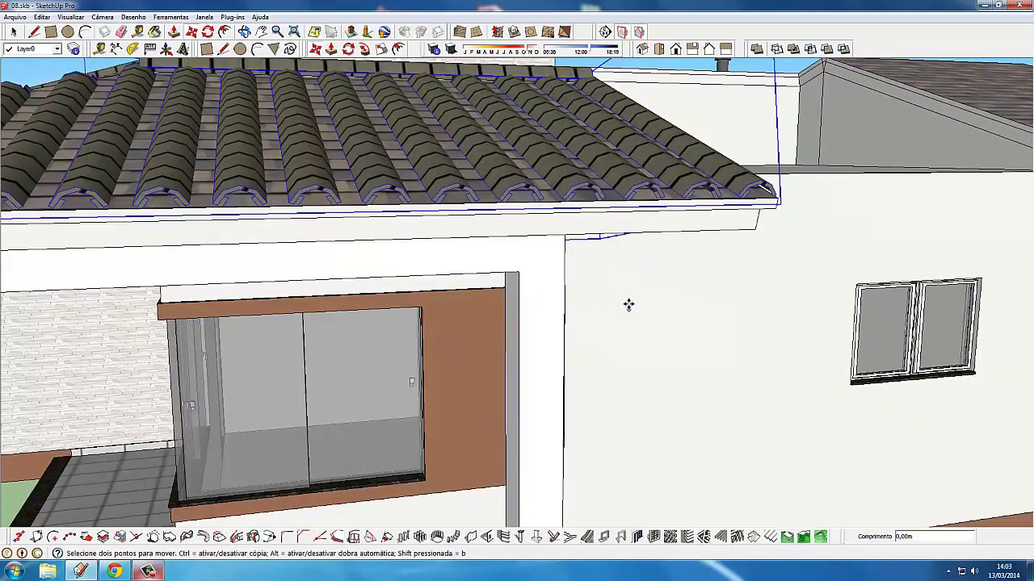
drag(629, 304, 628, 303)
mouse_move(625, 299)
middle_down()
mouse_move(538, 146)
mouse_move(538, 229)
mouse_move(579, 326)
middle_up()
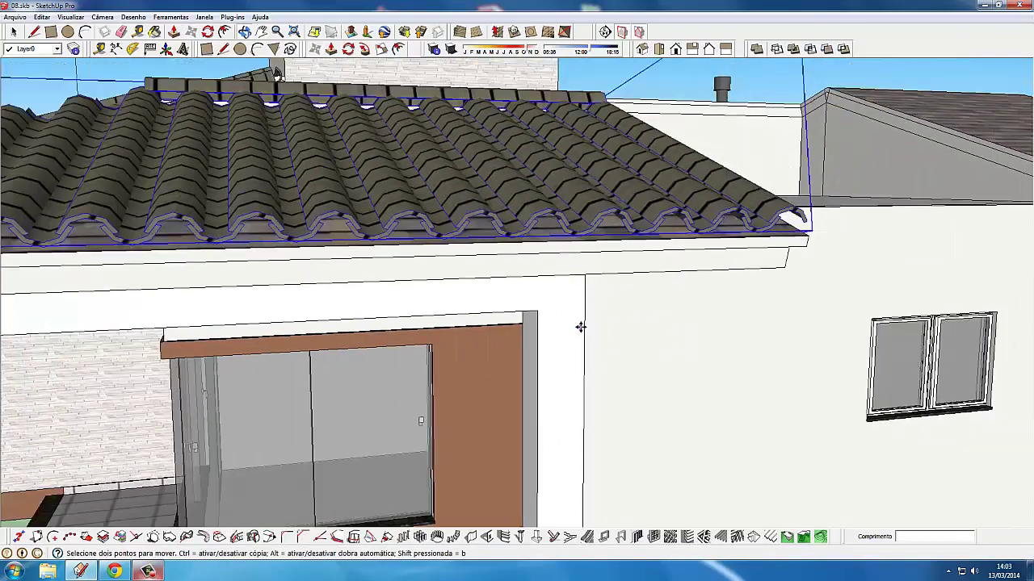
scroll(677, 143, down, 1)
key(space)
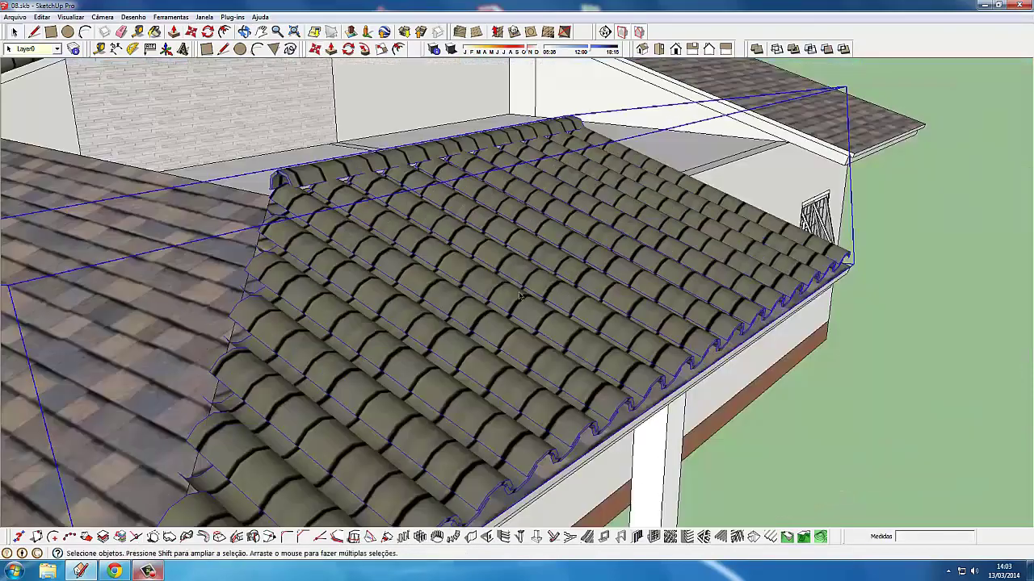
mouse_move(419, 266)
middle_down()
mouse_move(634, 339)
mouse_move(533, 351)
mouse_move(722, 396)
mouse_move(606, 397)
mouse_move(611, 403)
mouse_move(624, 384)
middle_up()
scroll(521, 297, down, 5)
Draw a red-axis edge at the lower blue face's slanted end, closing the triangle.
click(658, 362)
click(643, 377)
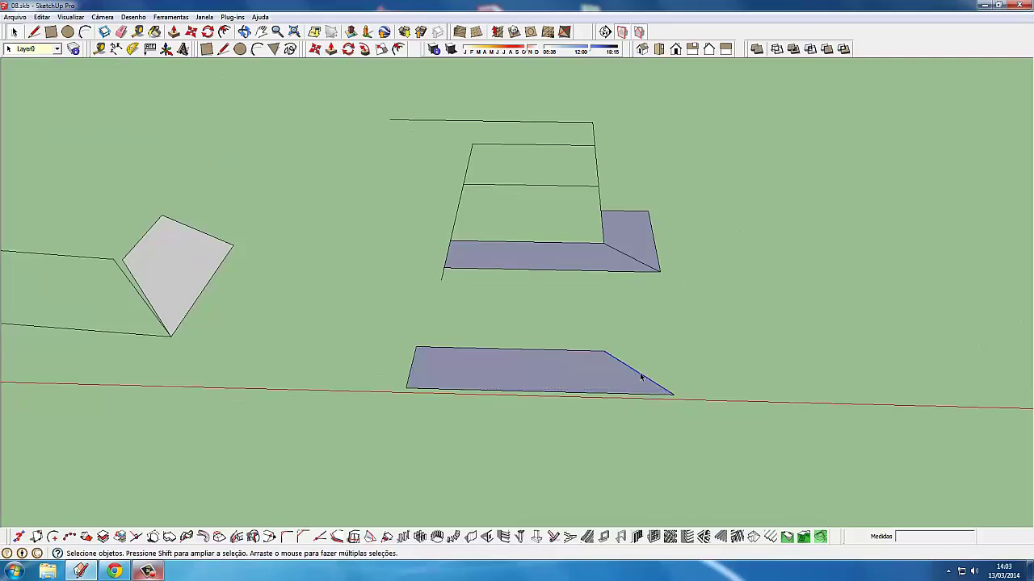
scroll(639, 378, up, 1)
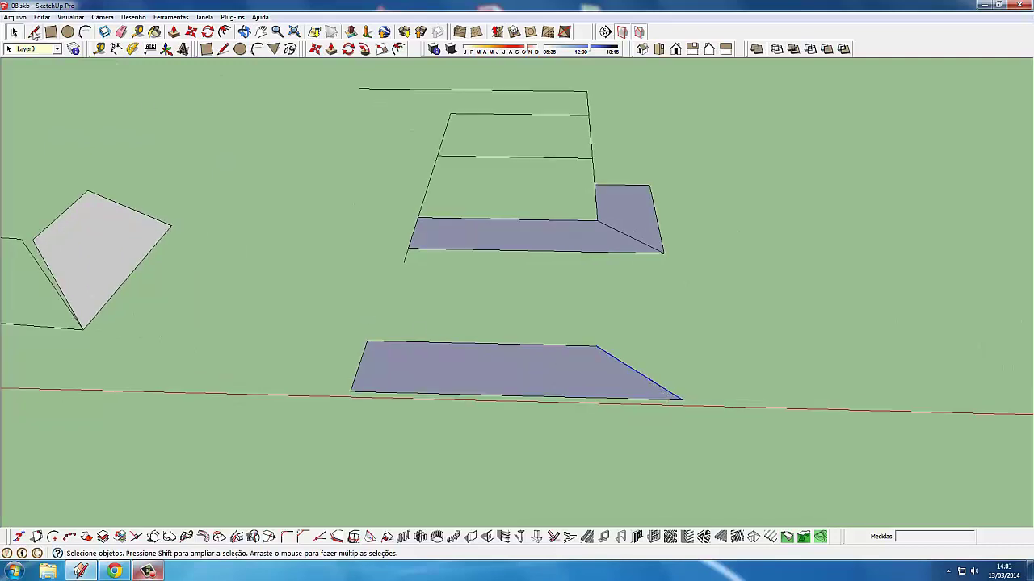
click(34, 31)
scroll(595, 342, up, 1)
scroll(605, 344, down, 1)
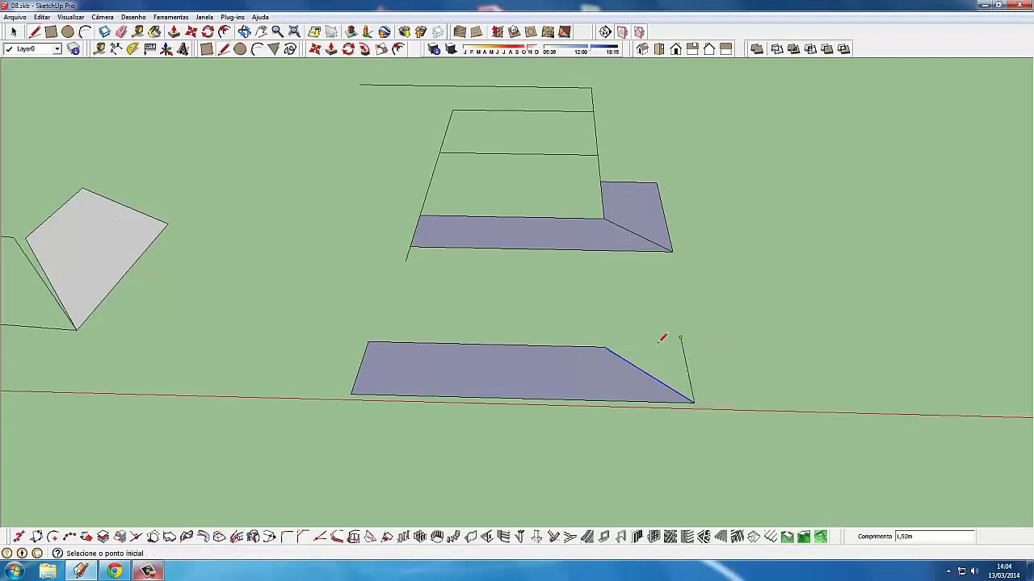
click(682, 347)
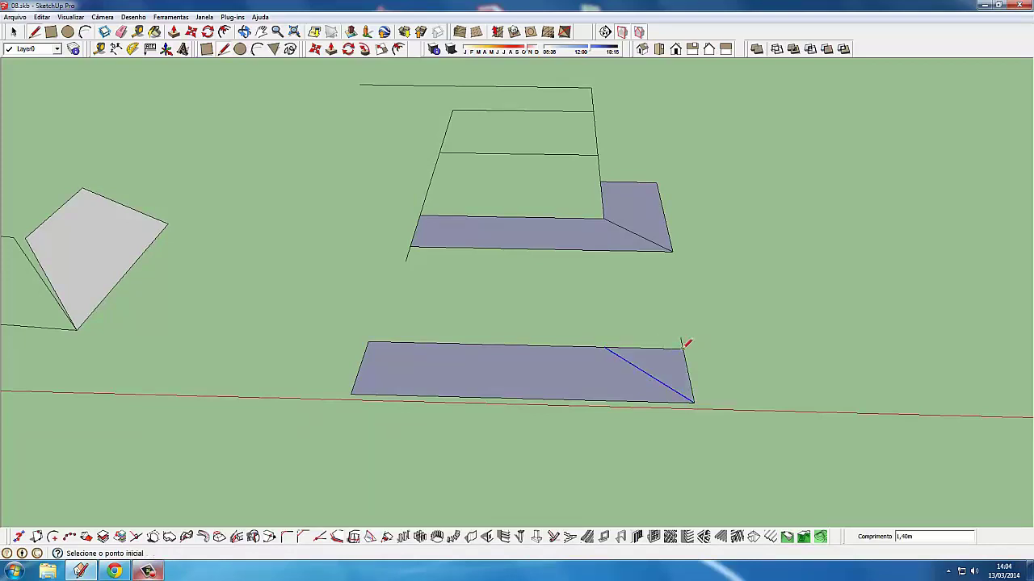
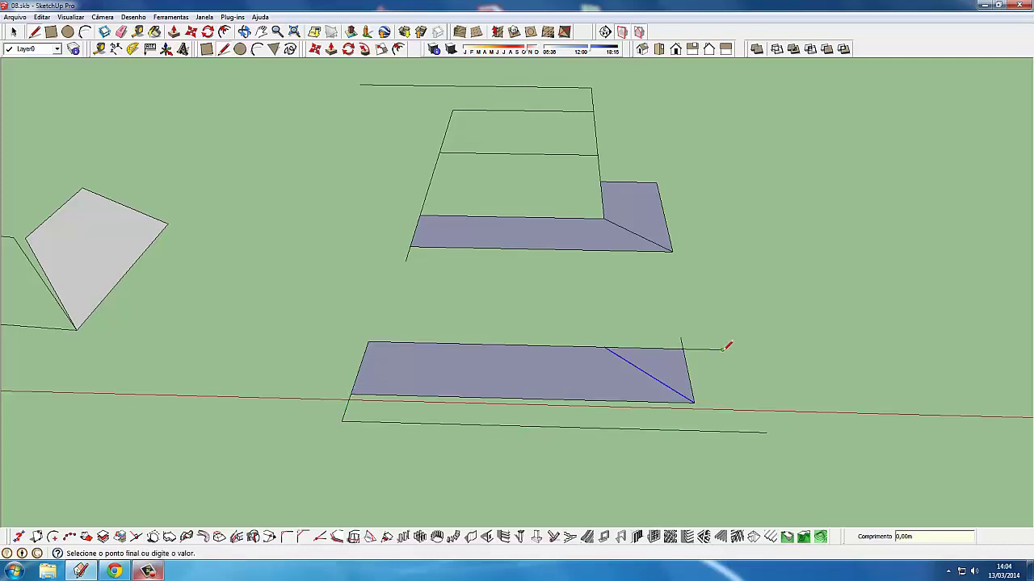
Close the ground outline so a new face forms.
click(745, 430)
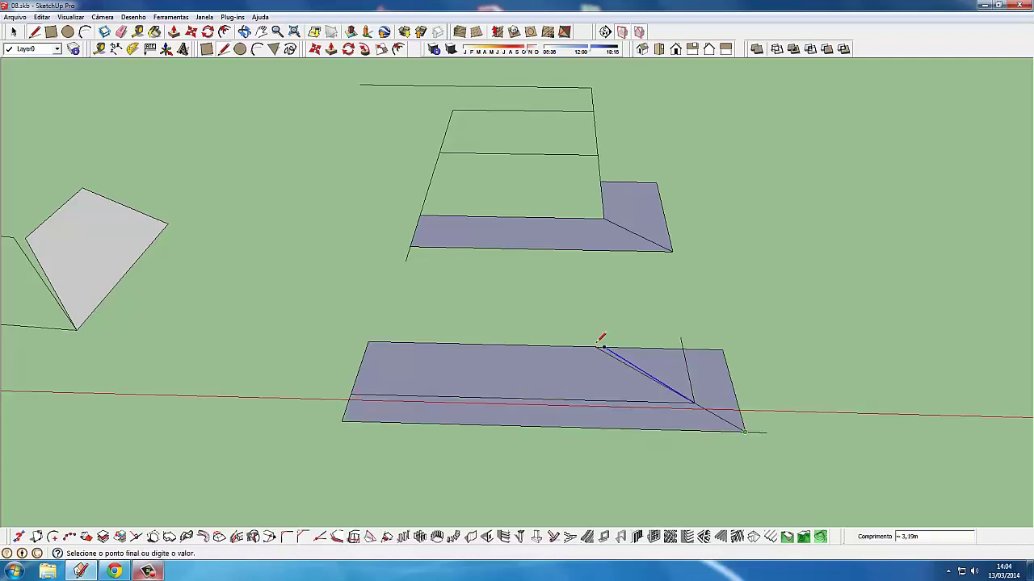
click(13, 31)
scroll(688, 391, up, 2)
mouse_move(684, 392)
middle_down()
mouse_move(622, 397)
mouse_move(691, 461)
middle_up()
click(714, 511)
middle_drag(714, 511, 722, 468)
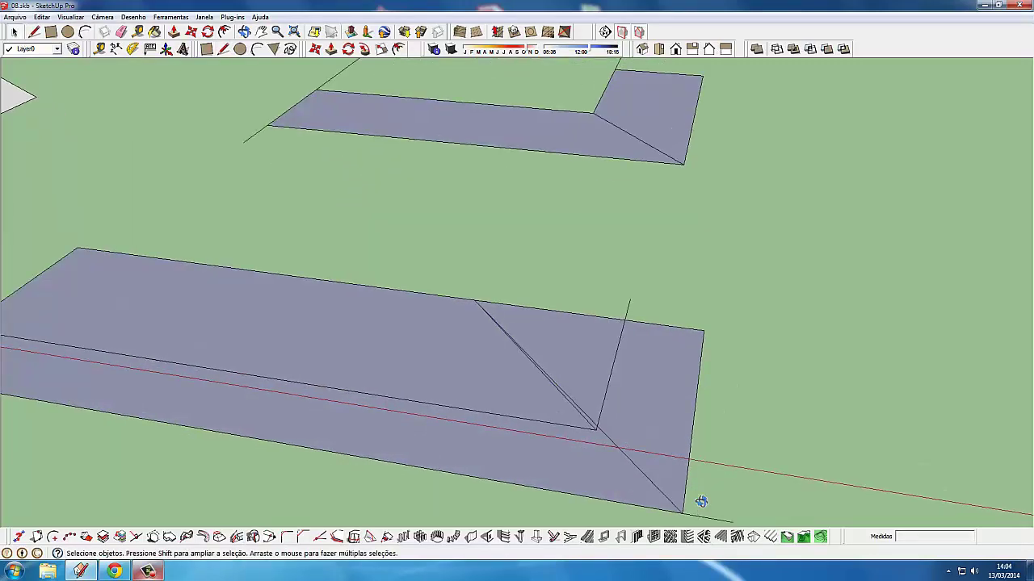
scroll(721, 448, up, 1)
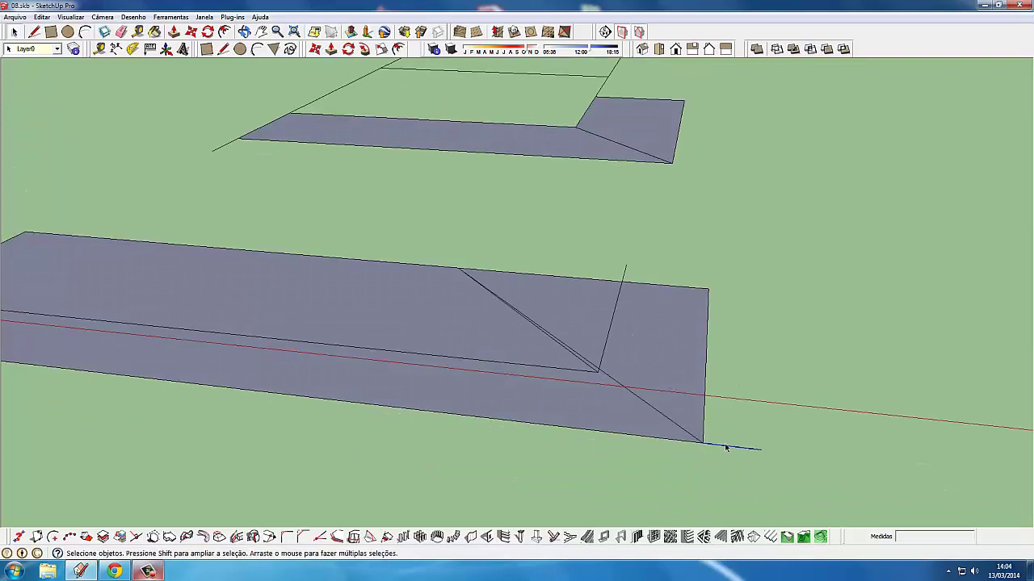
scroll(725, 447, down, 1)
scroll(627, 354, up, 1)
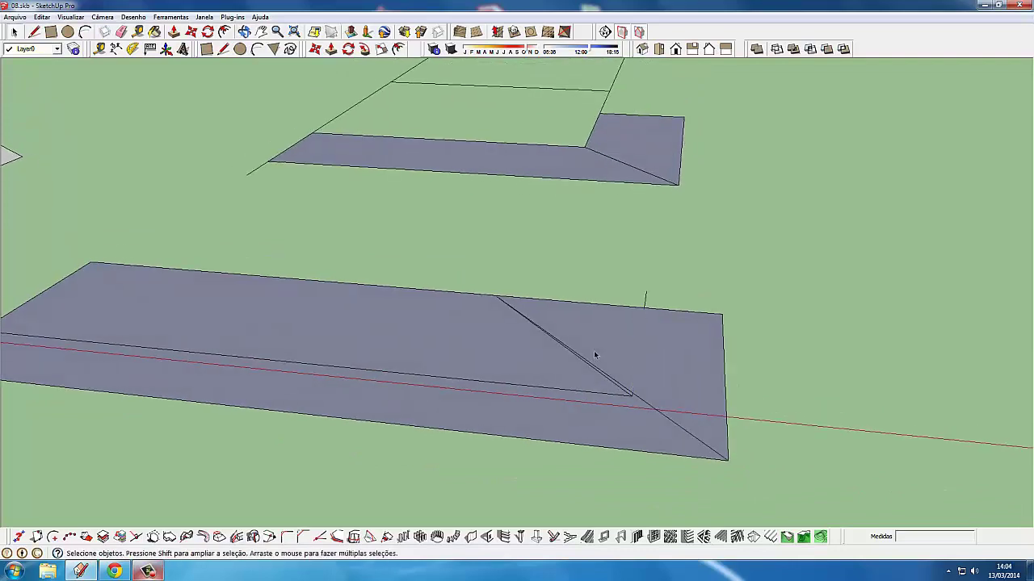
scroll(615, 395, up, 1)
Delete the upper face portion, the long grey strip and the leftover triangle.
click(629, 400)
key(Delete)
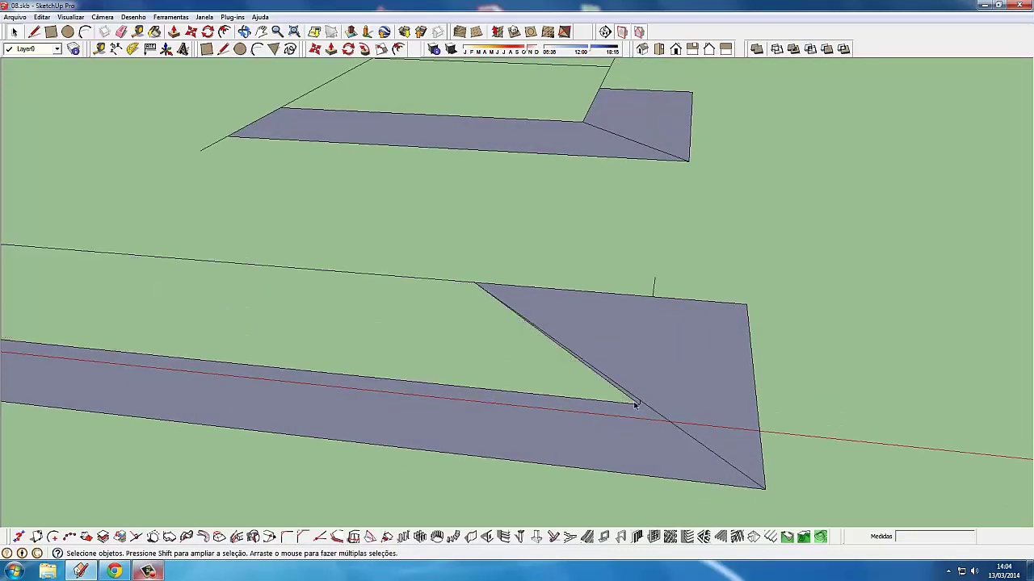
click(627, 405)
scroll(626, 406, down, 2)
key(Delete)
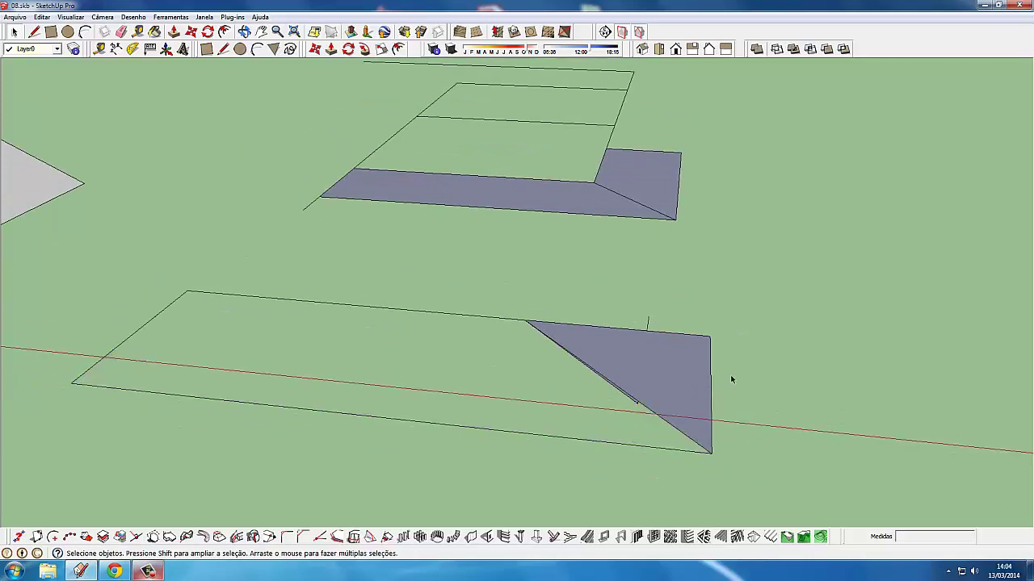
click(652, 322)
scroll(654, 323, up, 1)
key(Delete)
mouse_move(627, 353)
middle_down()
mouse_move(627, 424)
mouse_move(642, 434)
middle_up()
scroll(626, 428, down, 2)
Redraw the missing edge to re-form the trapezoid face, then select it.
click(624, 429)
scroll(627, 428, up, 2)
click(627, 317)
scroll(593, 299, down, 2)
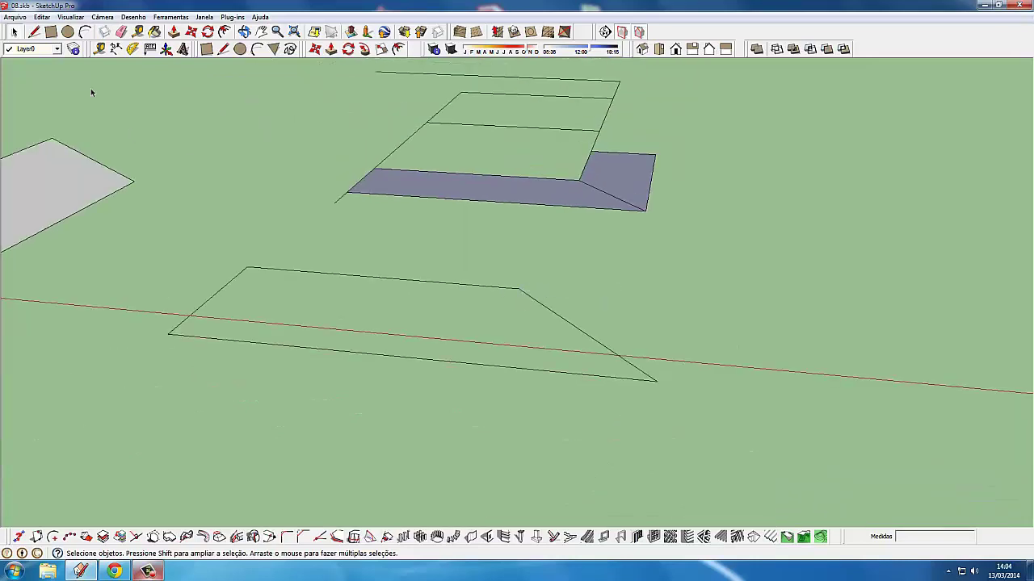
click(35, 32)
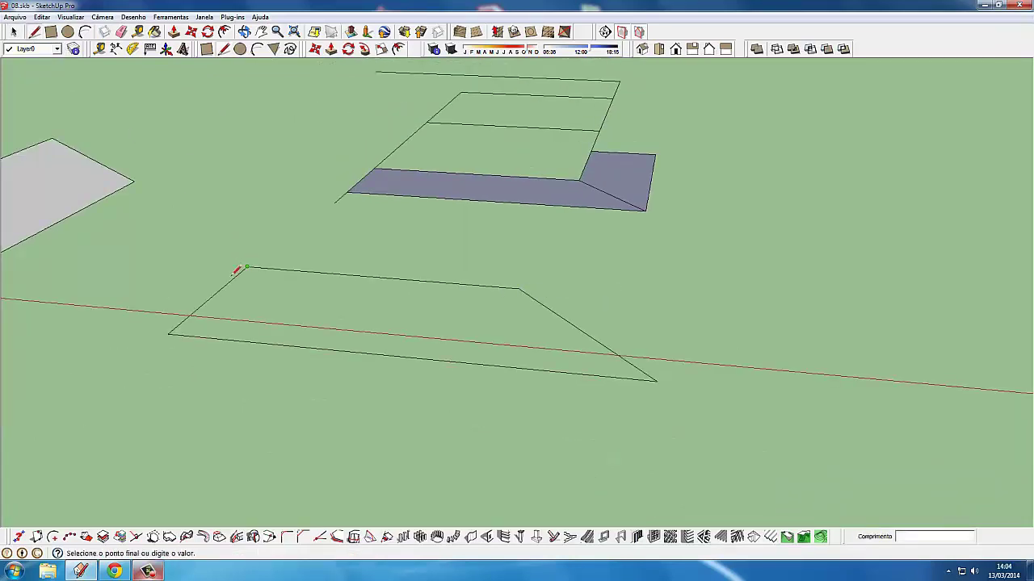
click(169, 334)
click(14, 32)
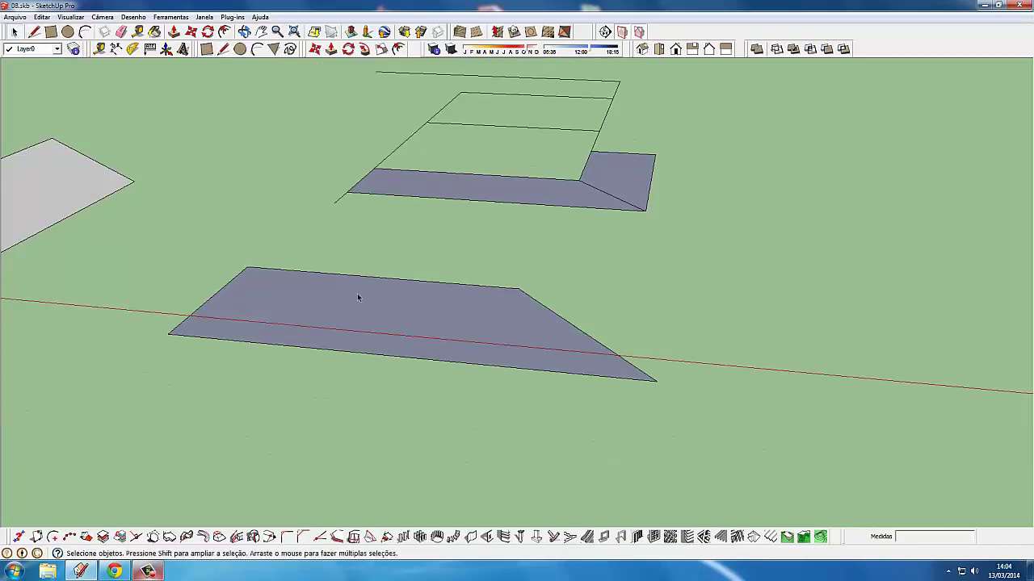
click(360, 299)
mouse_move(345, 312)
middle_down()
mouse_move(685, 339)
mouse_move(684, 259)
mouse_move(683, 288)
middle_up()
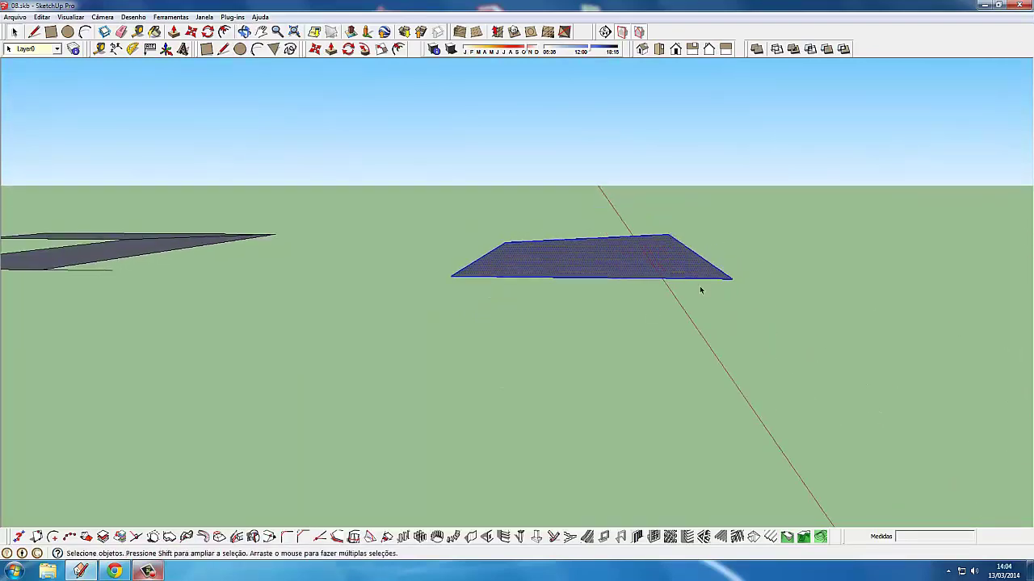
key(m)
click(732, 279)
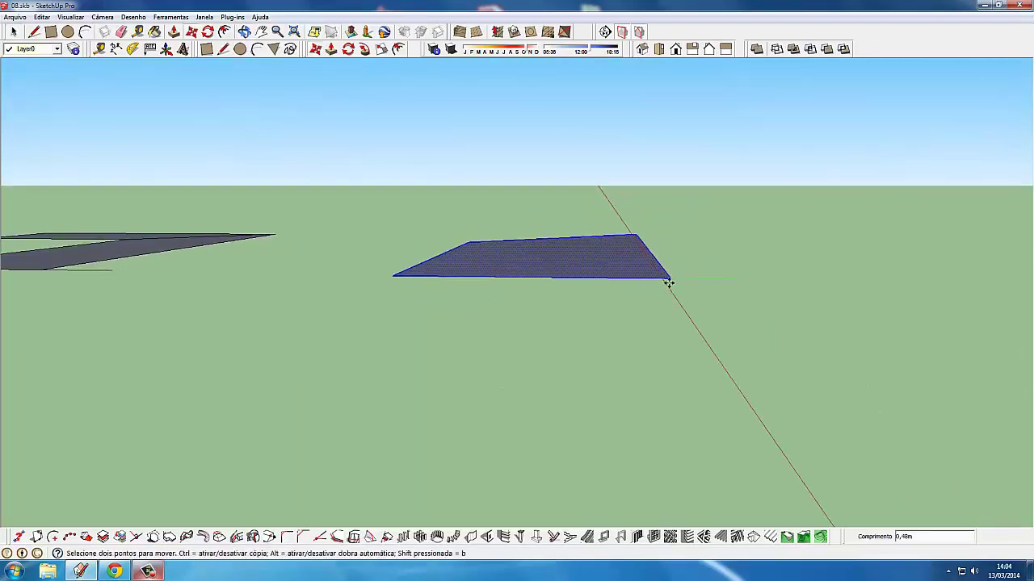
middle_drag(661, 278, 632, 290)
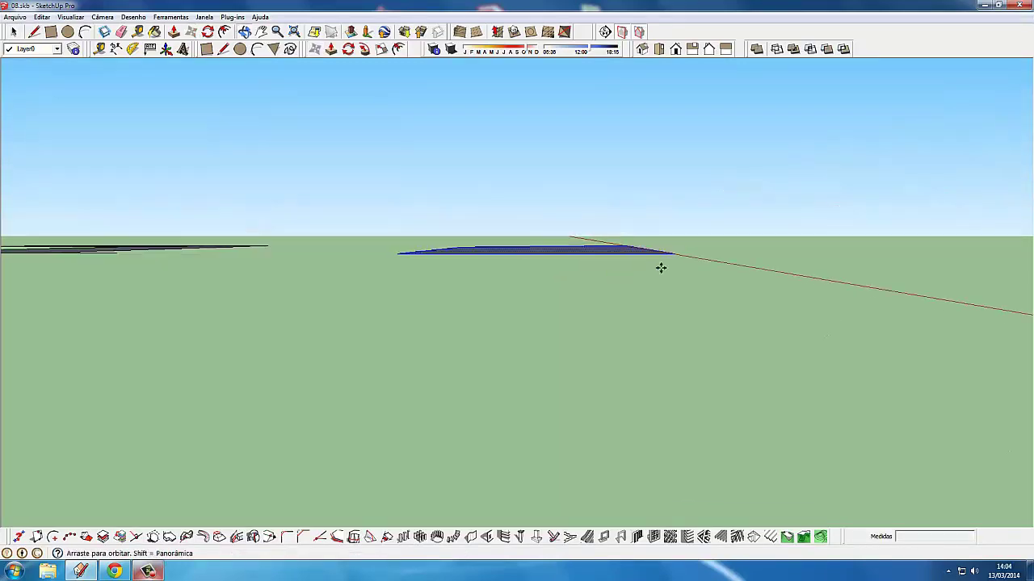
click(348, 48)
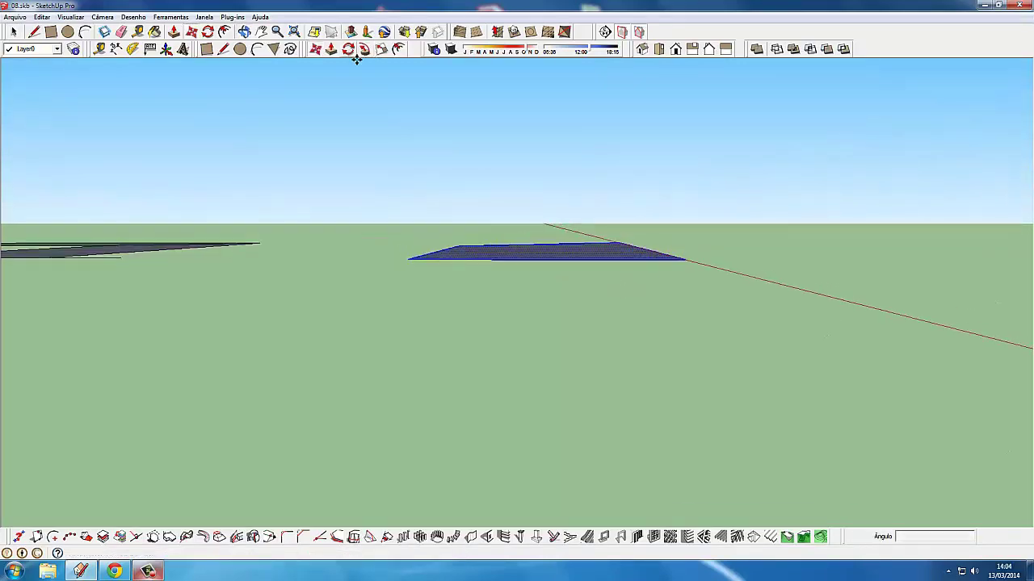
scroll(678, 259, up, 1)
scroll(679, 259, up, 1)
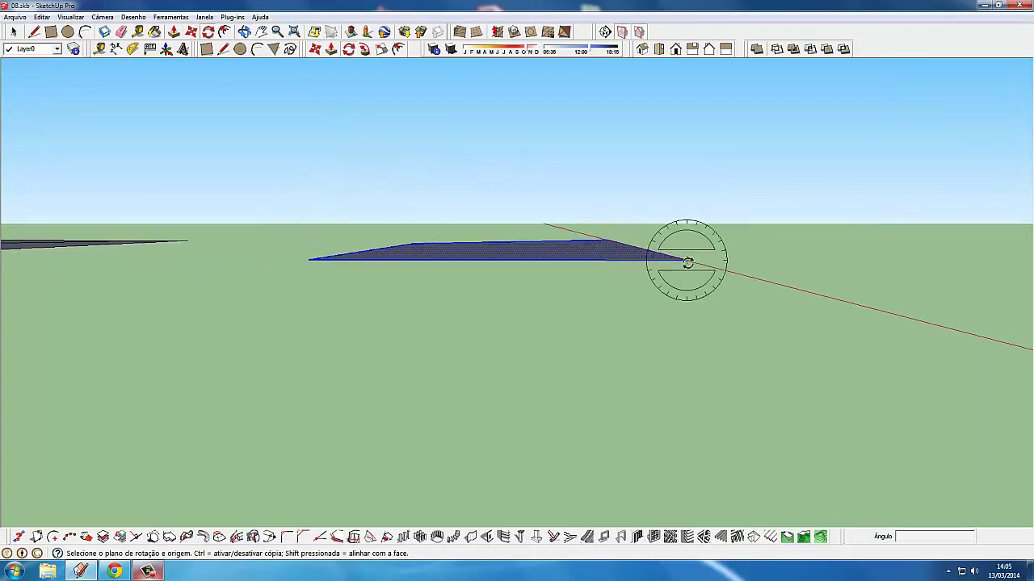
click(686, 261)
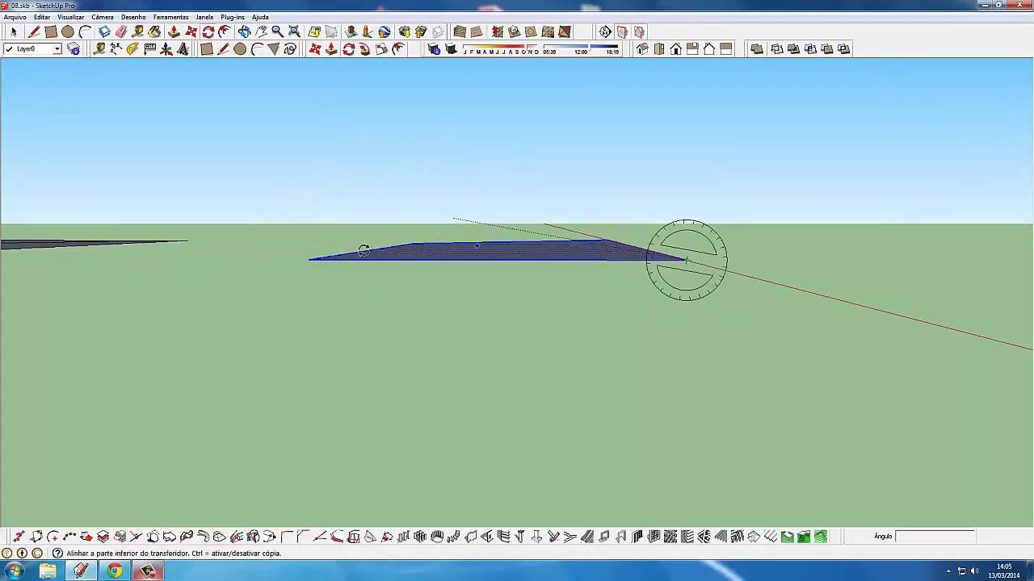
click(311, 261)
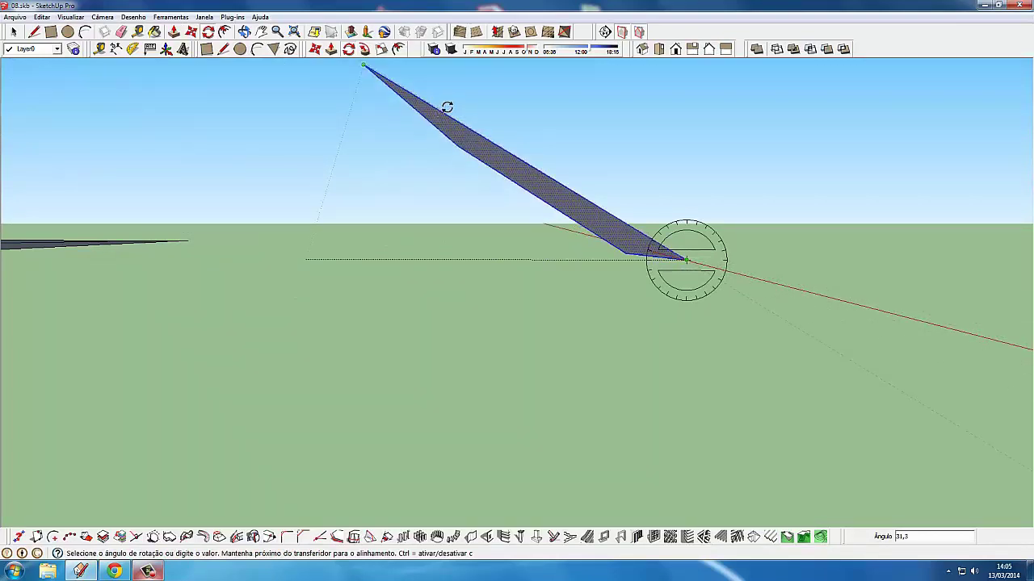
key(Escape)
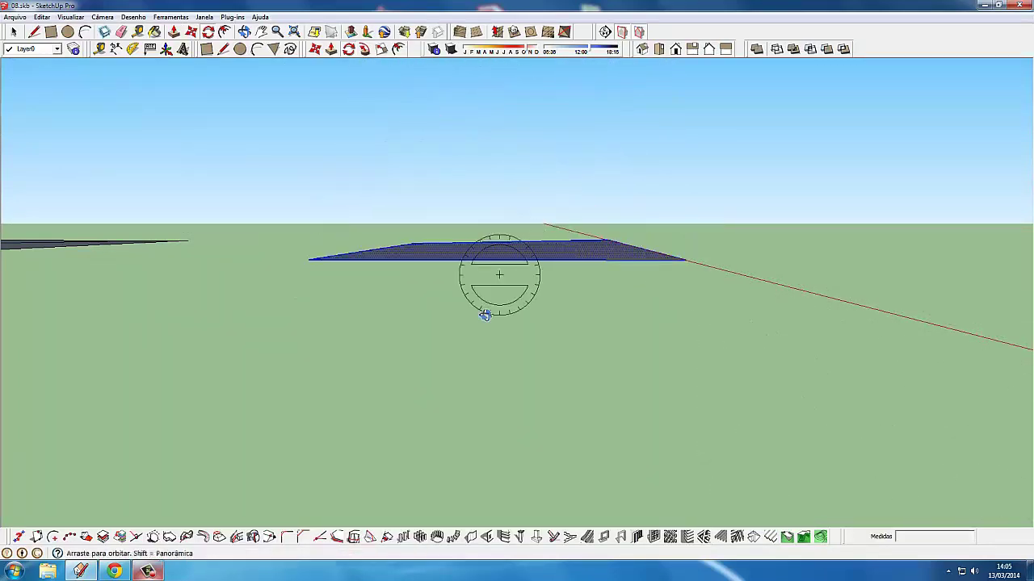
middle_drag(485, 315, 425, 201)
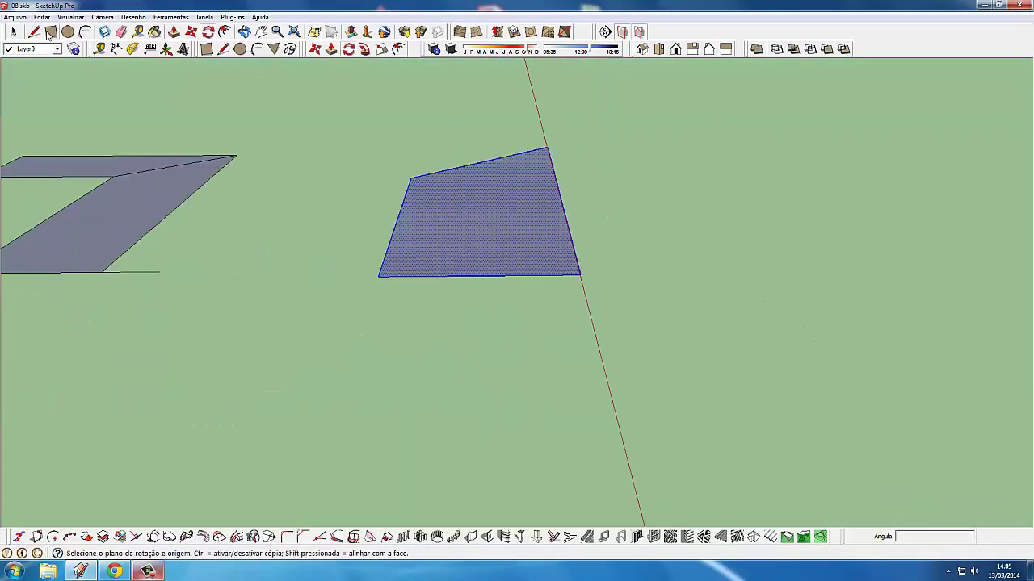
Make the trapezoid face a group and rotate it 90°.
key(space)
middle_drag(410, 272, 479, 295)
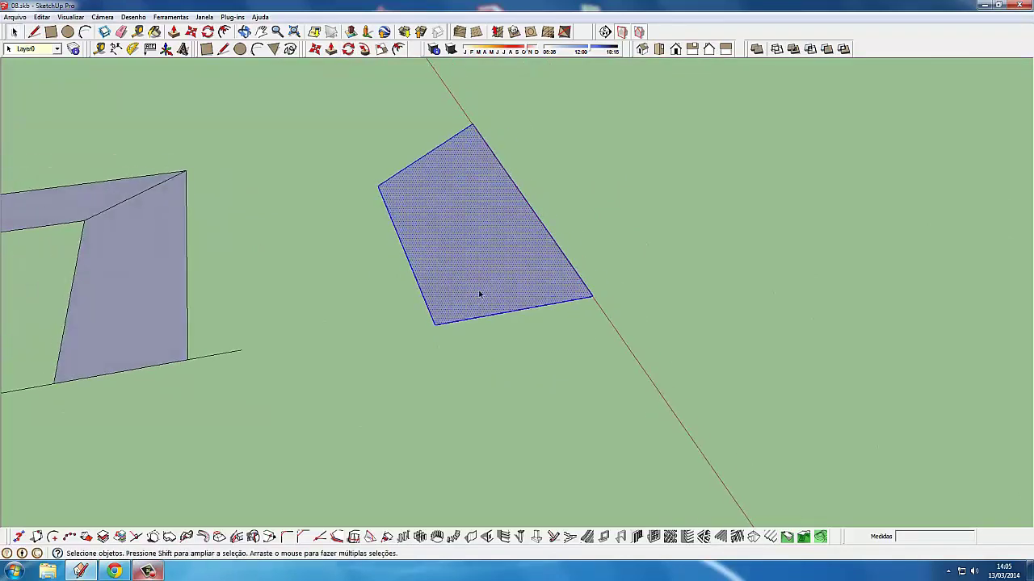
right_click(479, 295)
click(517, 392)
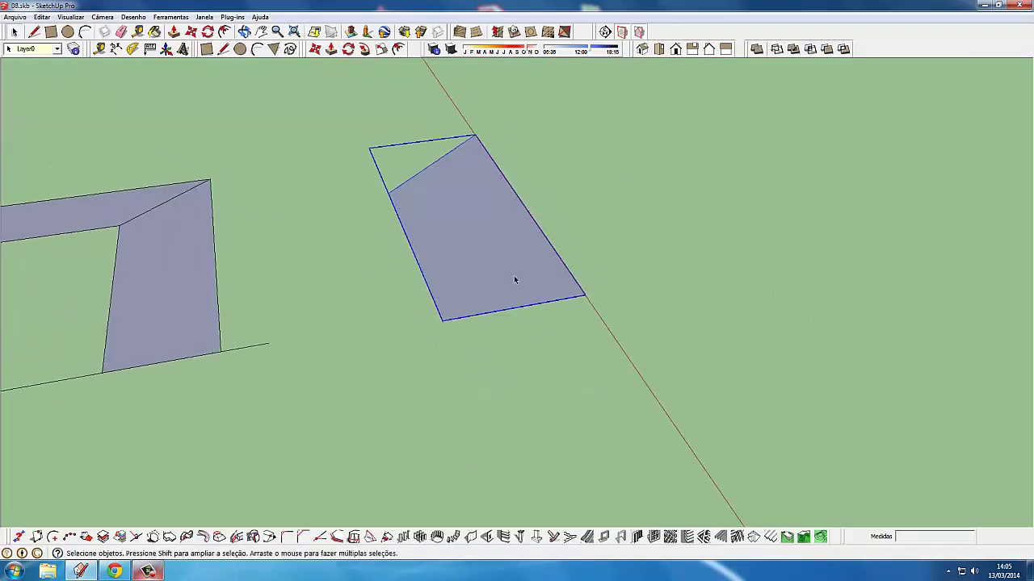
key(q)
click(462, 212)
click(485, 286)
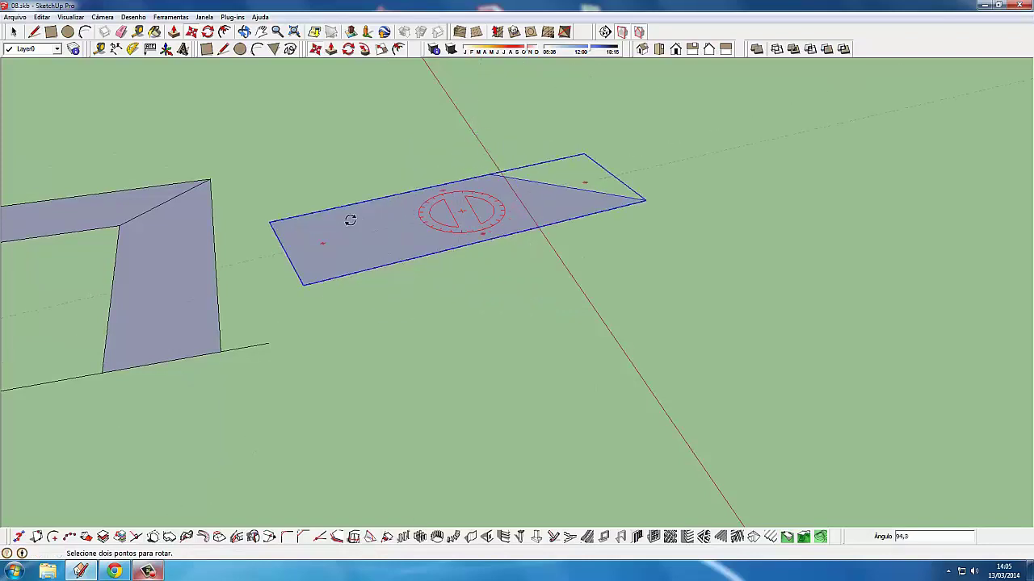
click(339, 228)
Move the group 4,56 m along the green axis and explode it.
key(m)
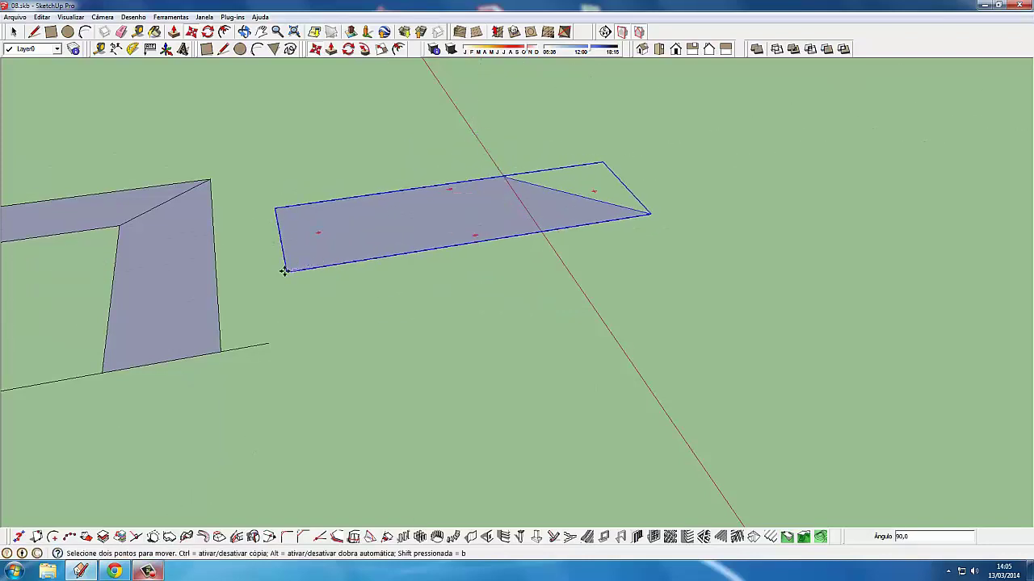
click(283, 271)
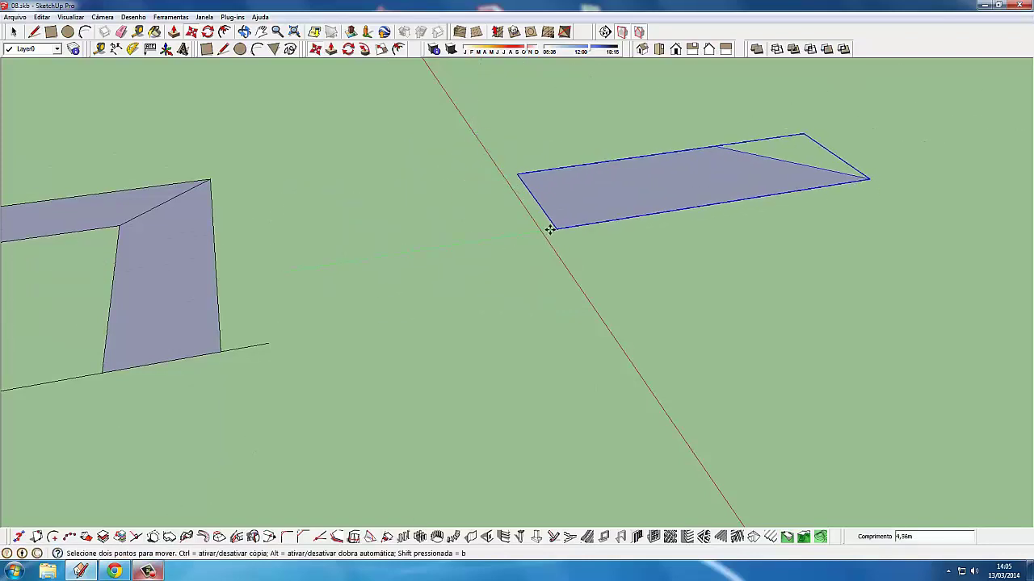
middle_drag(545, 235, 77, 114)
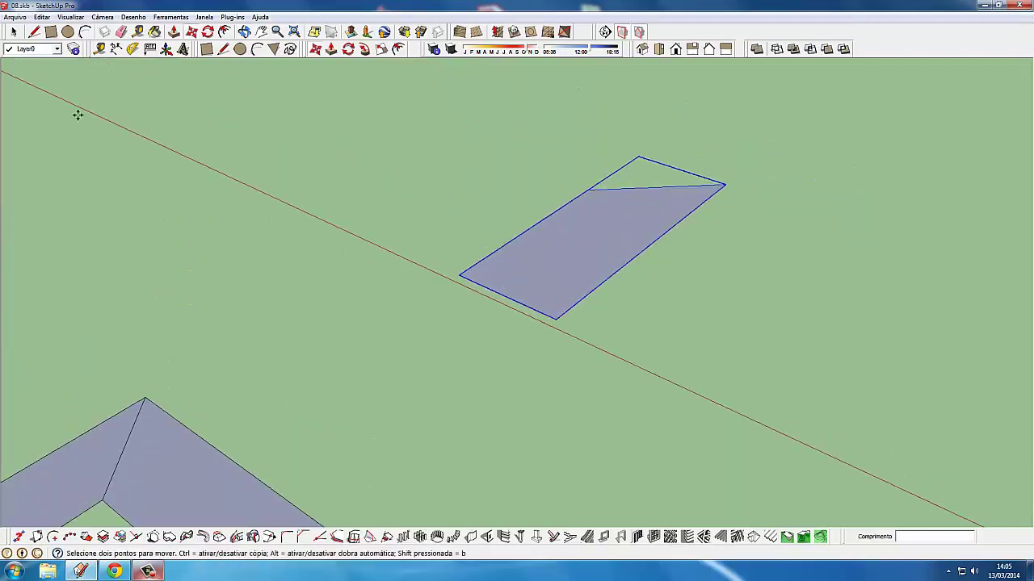
click(14, 32)
middle_drag(438, 359, 528, 251)
right_click(529, 252)
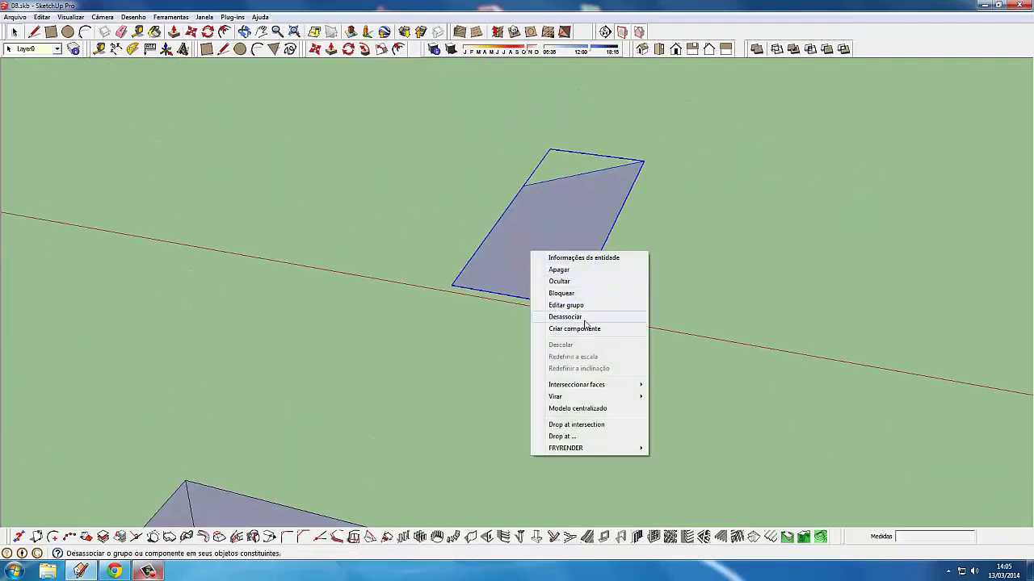
click(585, 321)
mouse_move(584, 321)
middle_down()
mouse_move(544, 291)
mouse_move(609, 247)
mouse_move(592, 411)
mouse_move(569, 358)
mouse_move(658, 275)
middle_up()
Tilt the trapezoid face upward about its right corner.
click(208, 31)
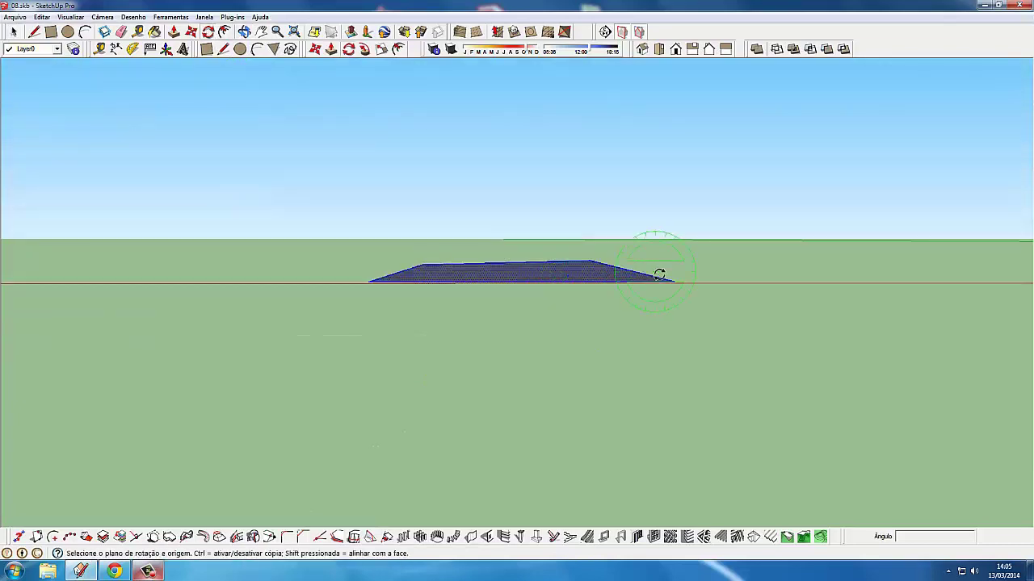
scroll(663, 283, up, 1)
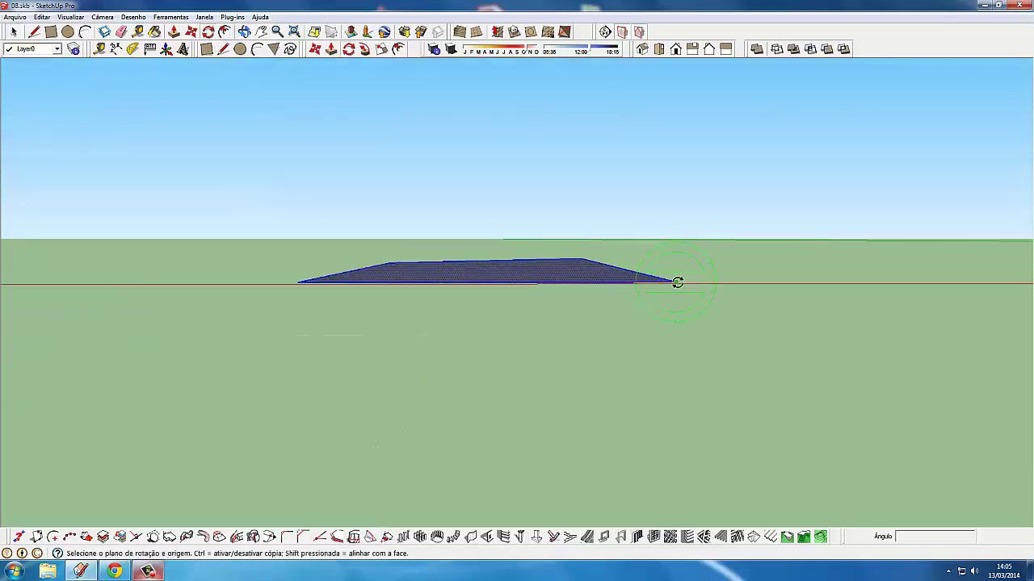
click(675, 282)
click(302, 282)
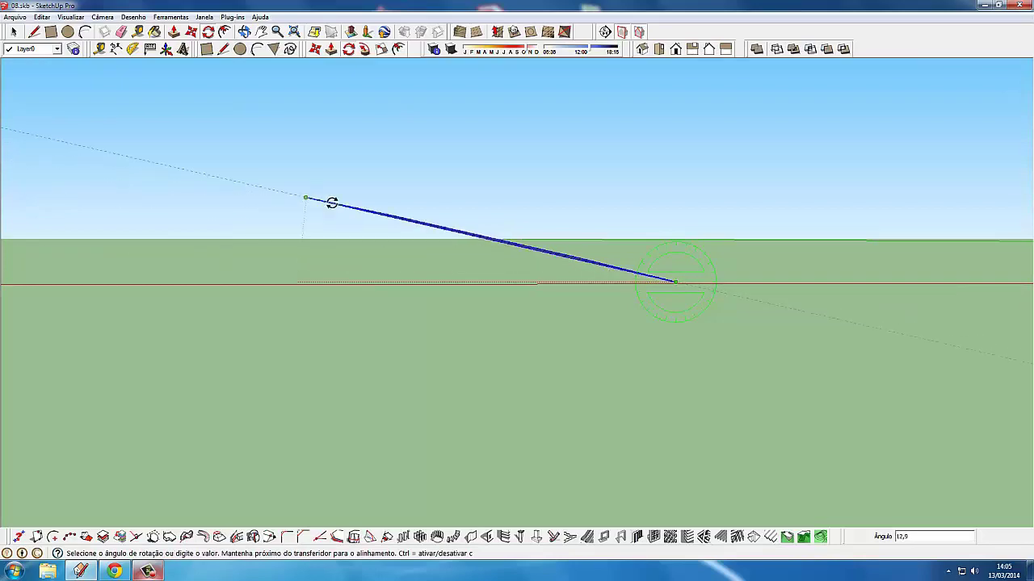
click(331, 203)
middle_drag(331, 203, 334, 263)
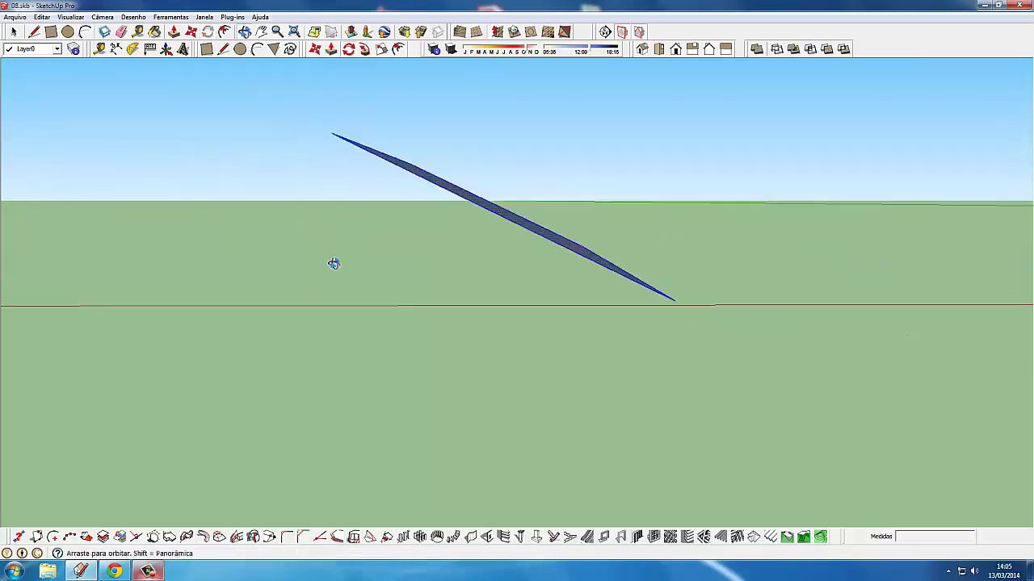
mouse_move(404, 263)
middle_down()
mouse_move(75, 403)
mouse_move(138, 387)
middle_up()
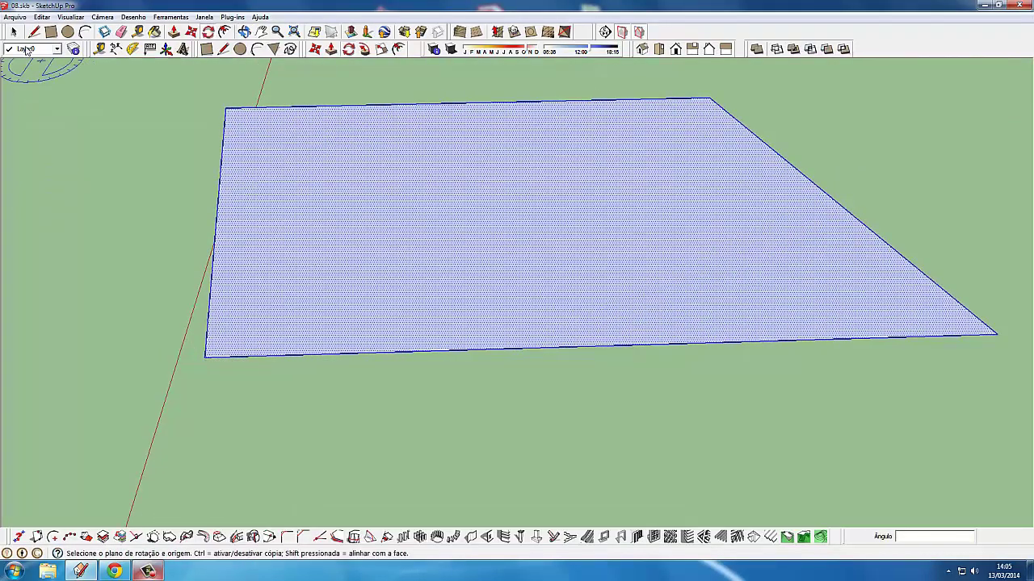
key(space)
Select the flat roof face and orbit around to inspect it.
scroll(186, 272, down, 1)
mouse_move(186, 273)
shift+middle_down()
mouse_move(444, 412)
mouse_move(413, 449)
shift+middle_up()
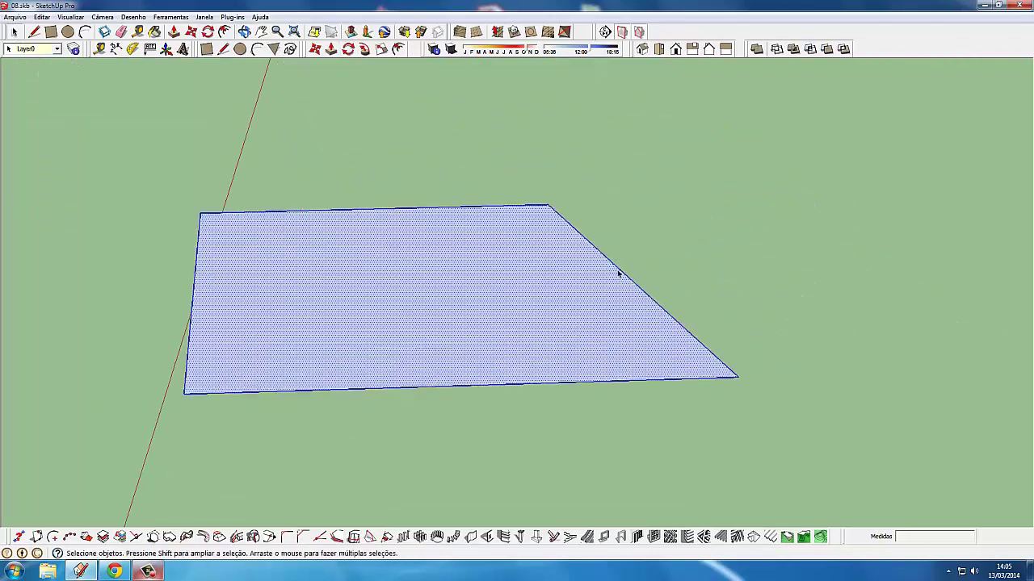
click(619, 274)
scroll(618, 274, down, 1)
click(503, 254)
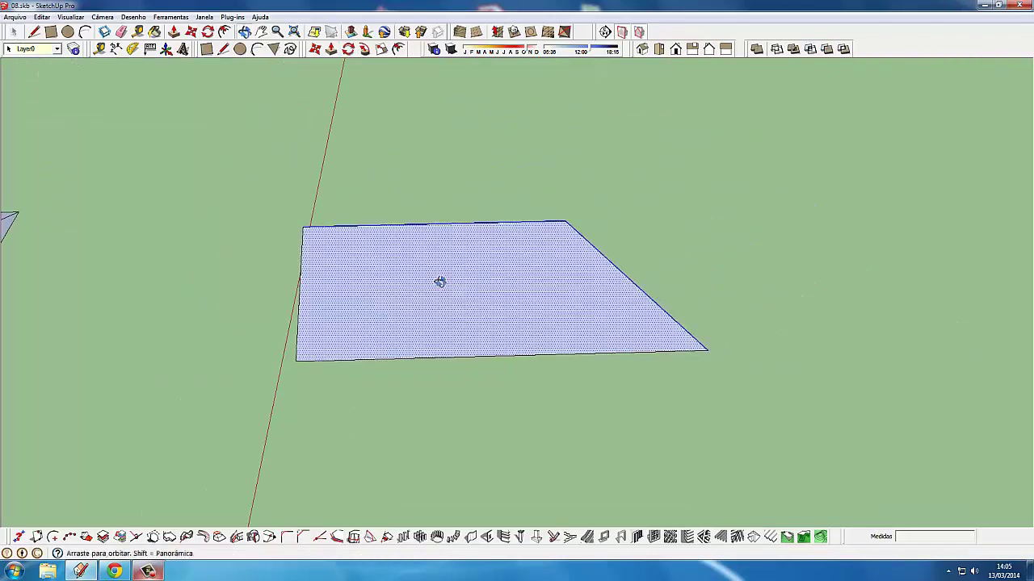
middle_drag(438, 282, 382, 315)
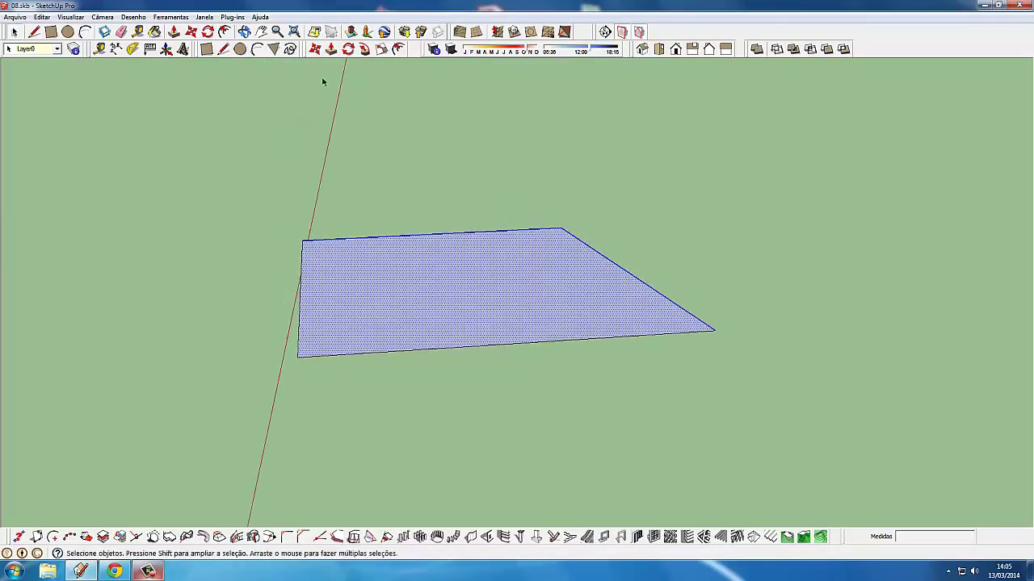
Generate Instant Roof tiles on the face and paint them a dark roofing material.
click(232, 16)
mouse_move(256, 109)
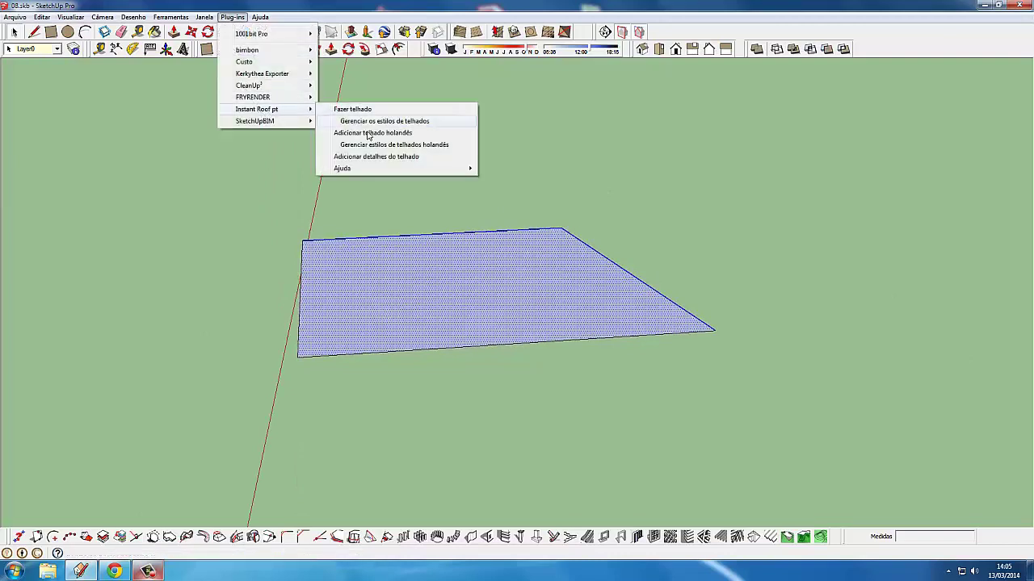
click(377, 157)
click(661, 278)
click(645, 291)
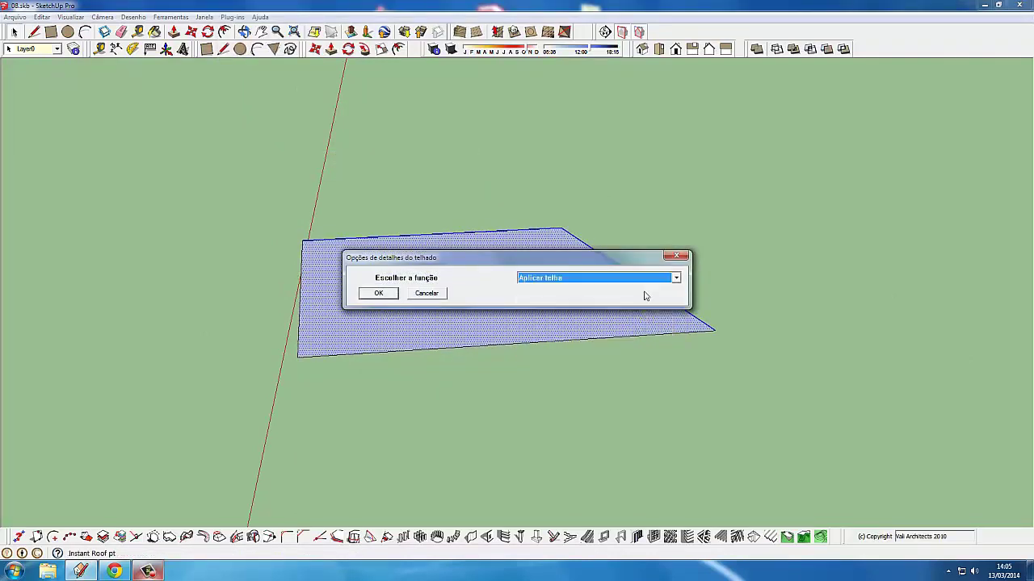
click(379, 294)
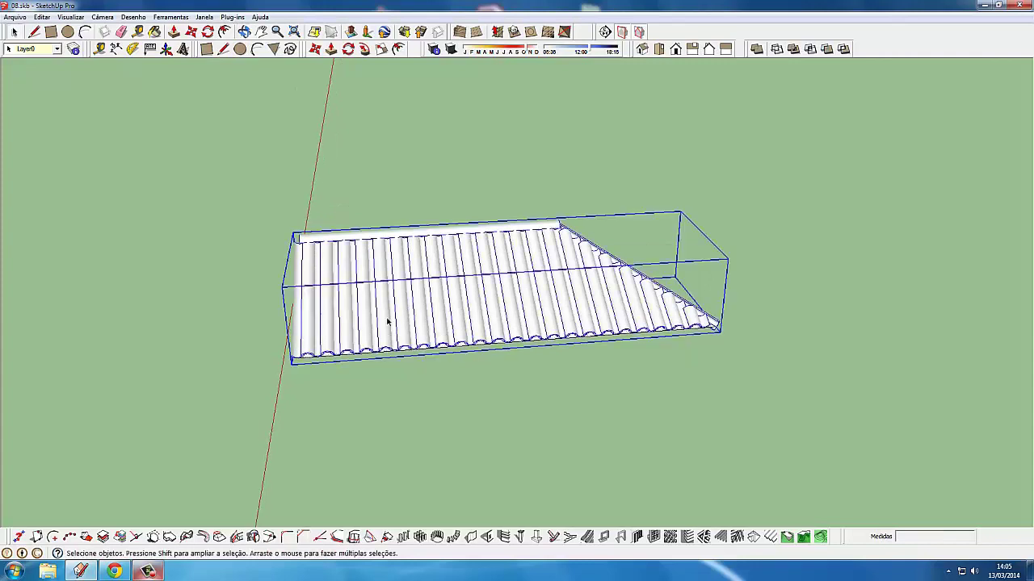
key(b)
click(481, 313)
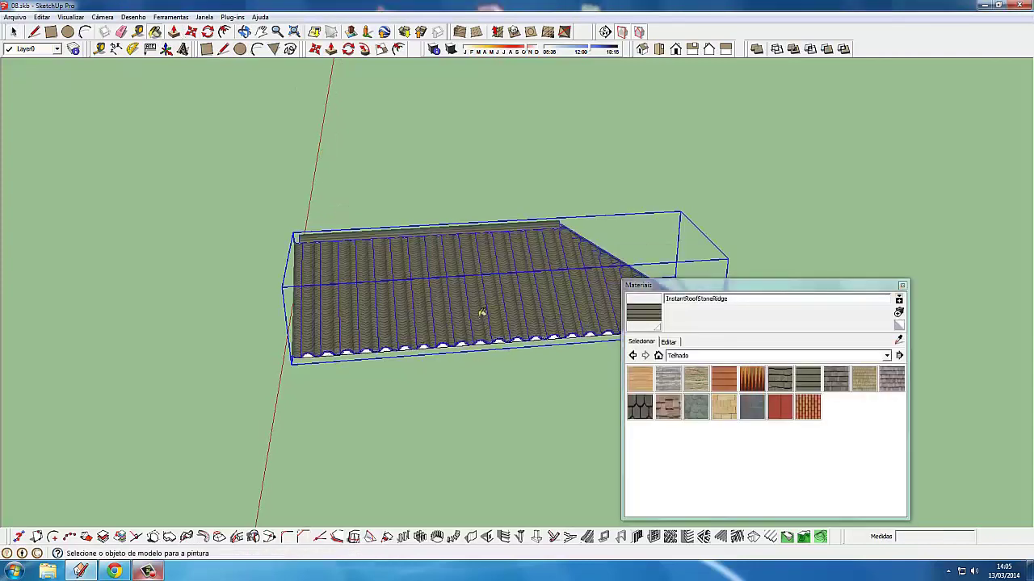
click(902, 285)
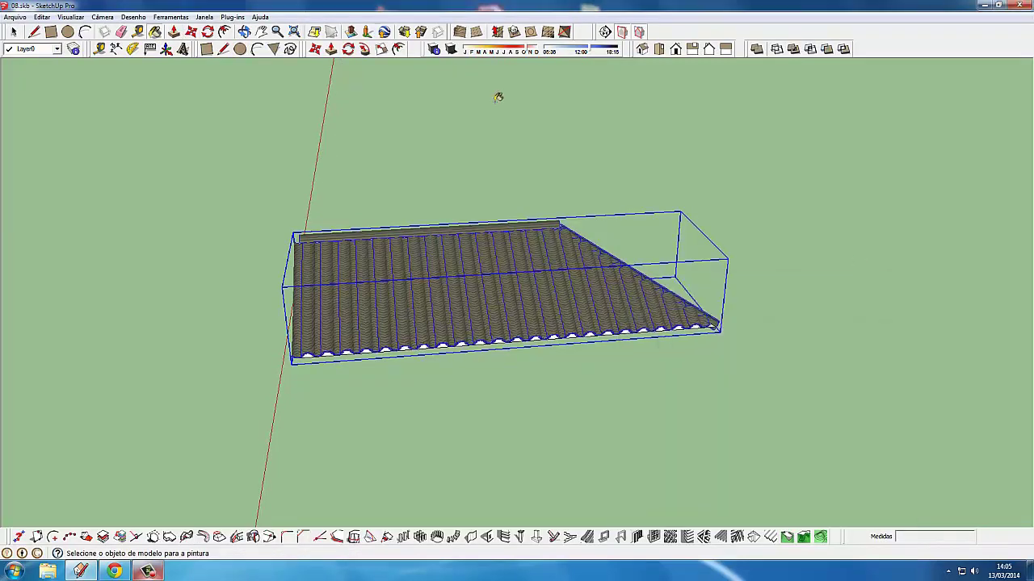
Attempt Instant Roof's apply-material function, dismissing the invalid selection error.
click(232, 18)
mouse_move(256, 109)
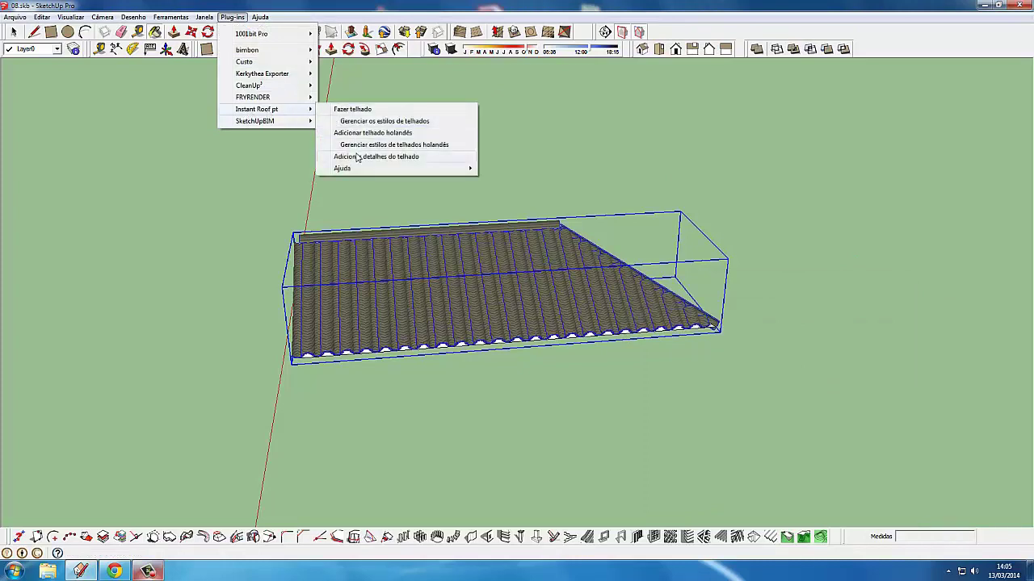
click(356, 157)
click(575, 279)
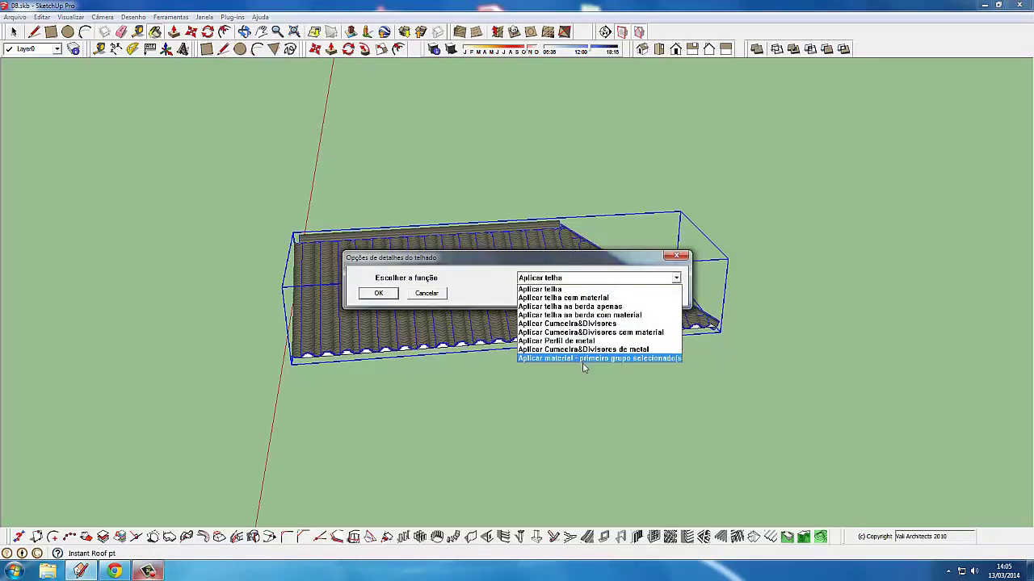
click(584, 363)
click(394, 294)
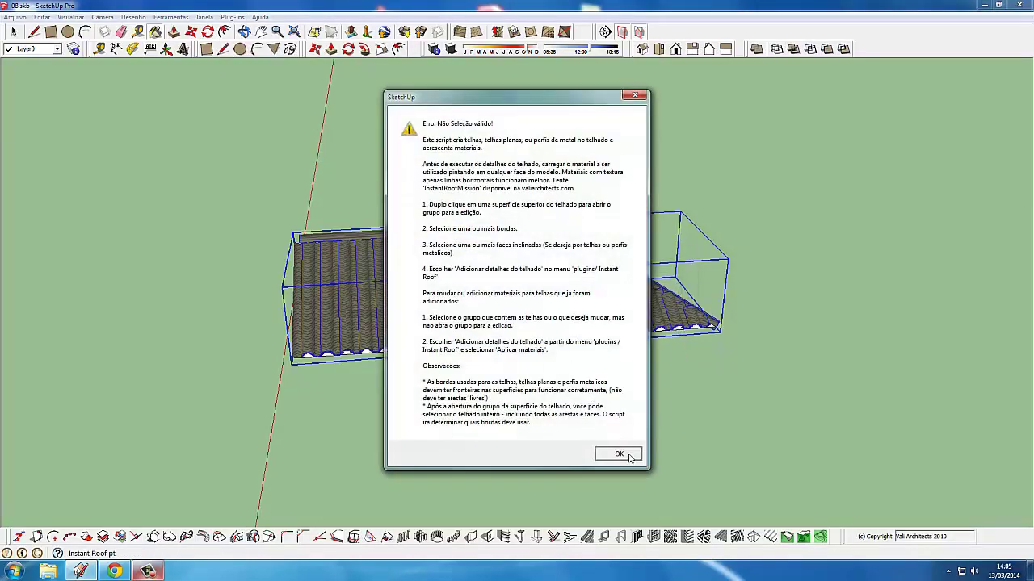
click(628, 455)
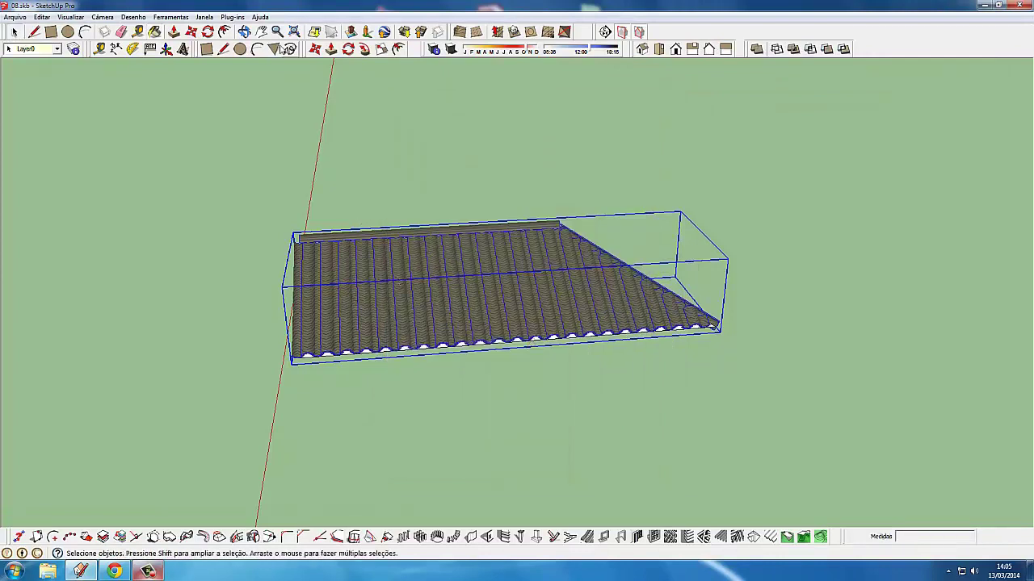
Apply the InstantRoofStoneRidge material to the tile group through Instant Roof.
click(239, 17)
mouse_move(257, 109)
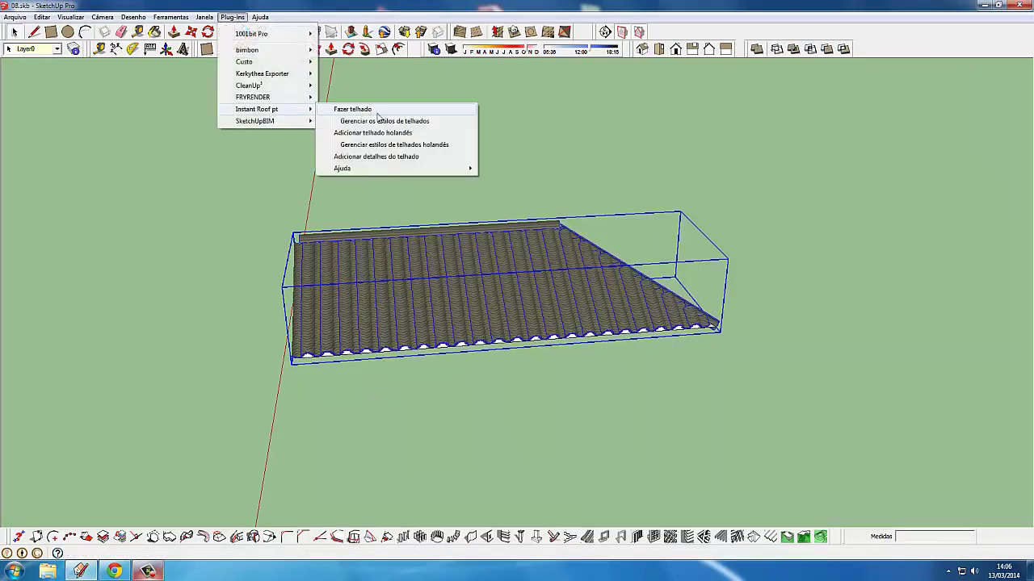
click(391, 157)
click(630, 277)
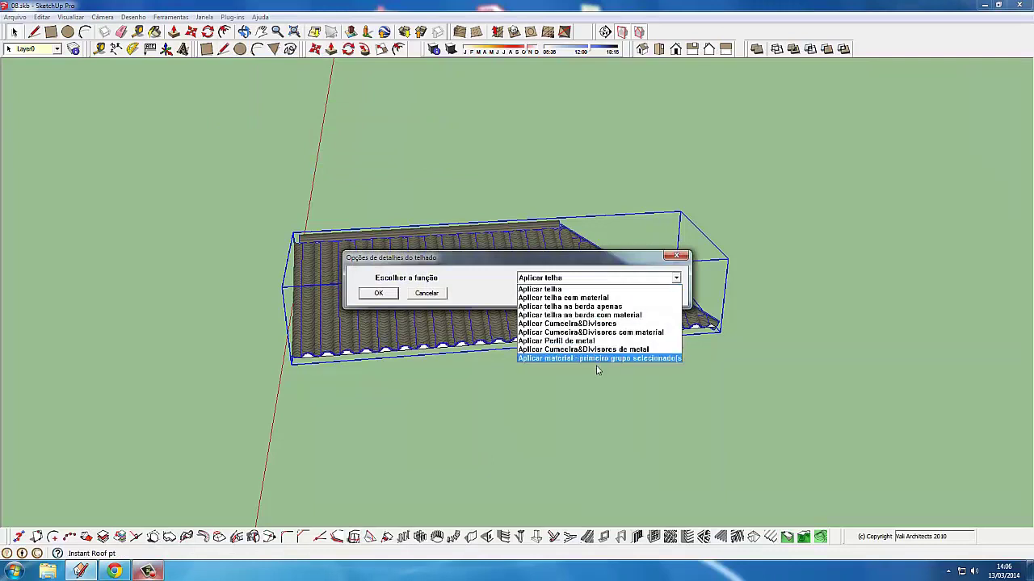
click(563, 358)
click(393, 295)
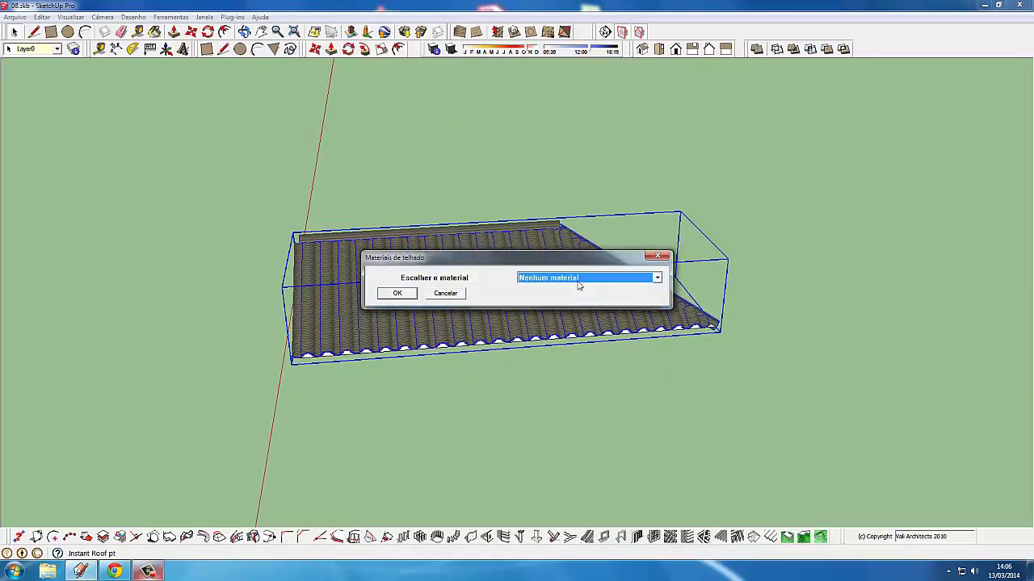
click(578, 280)
click(588, 556)
Confirm the stone ridge material and carry the tiled roof toward the house.
click(415, 295)
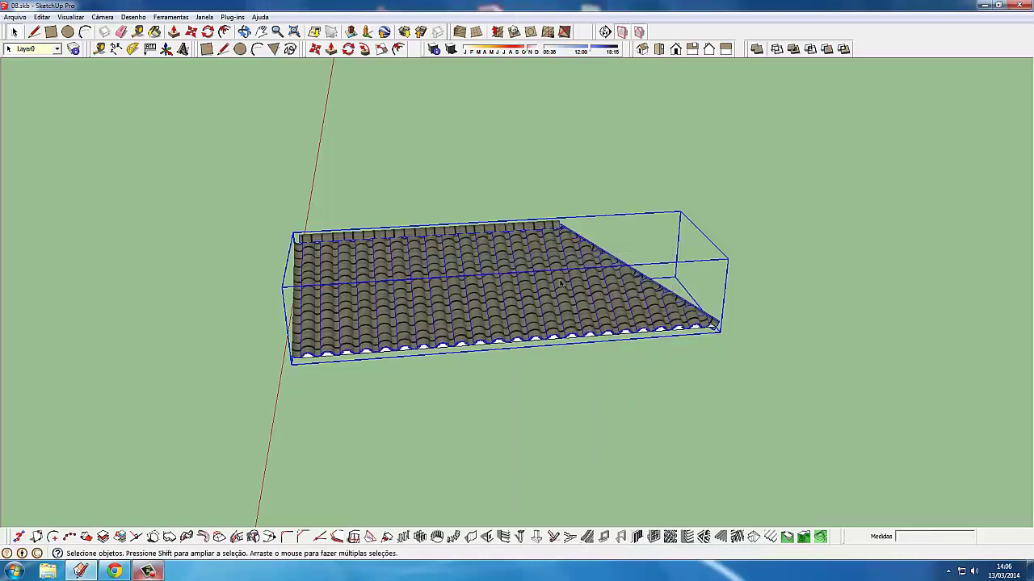
middle_drag(634, 266, 580, 316)
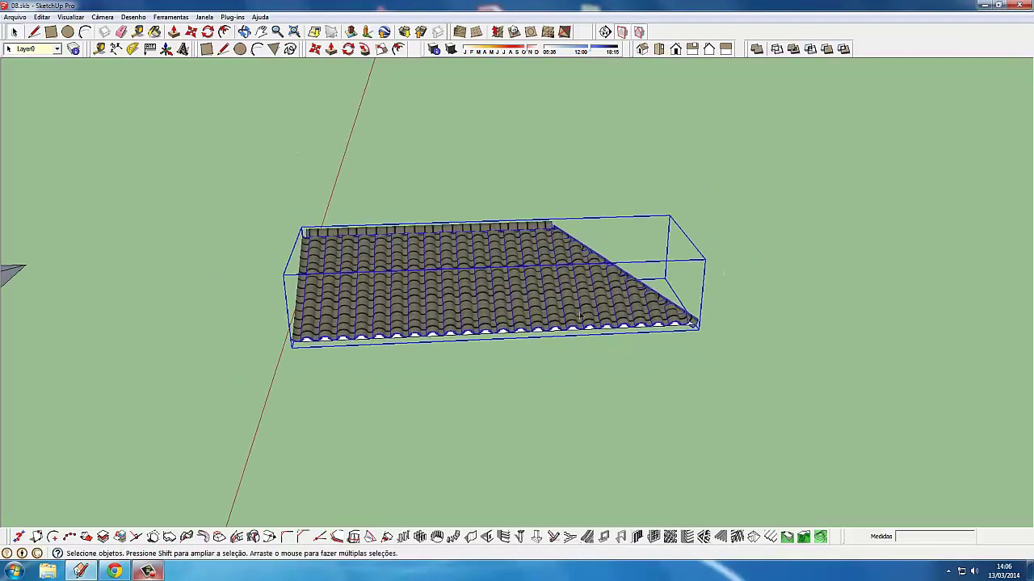
middle_drag(670, 327, 682, 356)
scroll(598, 331, down, 2)
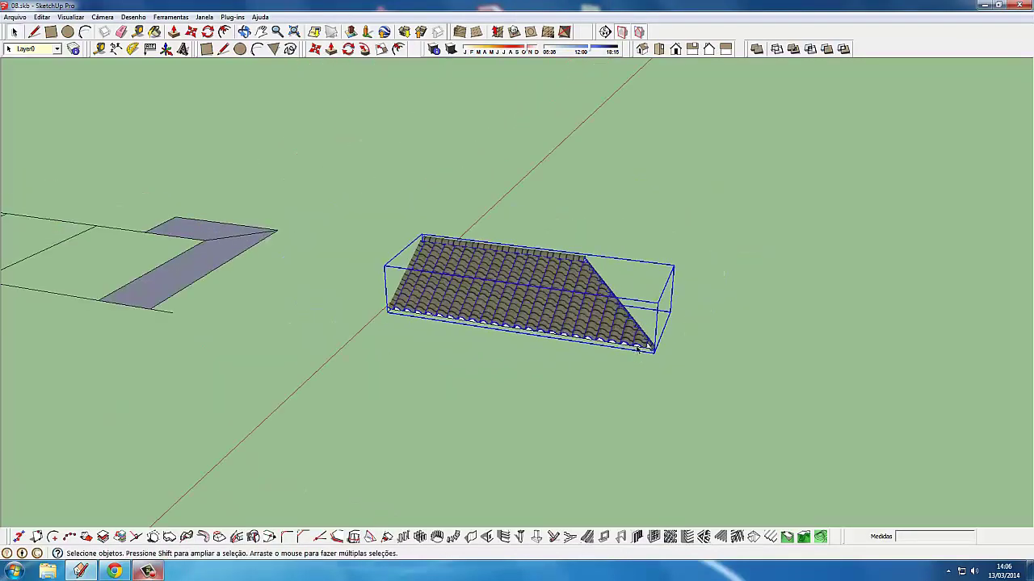
key(m)
click(650, 346)
mouse_move(459, 372)
middle_down()
mouse_move(788, 365)
mouse_move(415, 433)
middle_up()
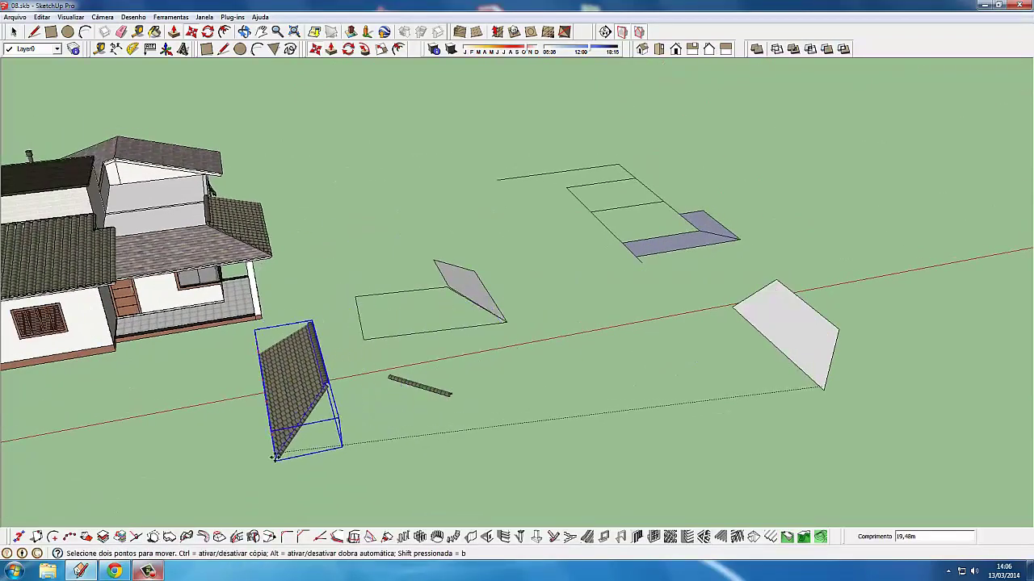
Lay the tiled roof flat and place it over the house porch.
shift+middle_drag(295, 460, 305, 417)
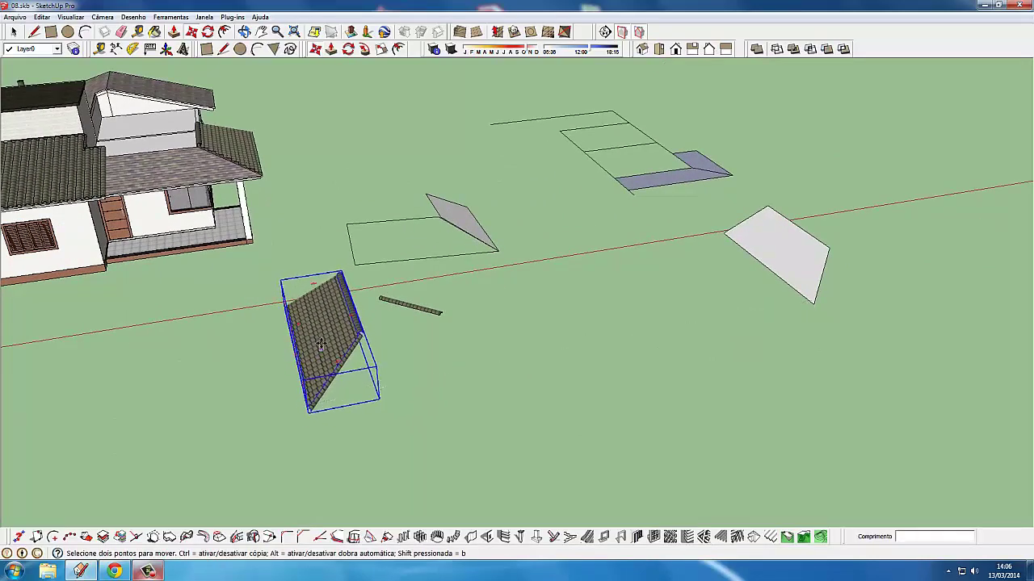
scroll(320, 345, up, 1)
click(339, 368)
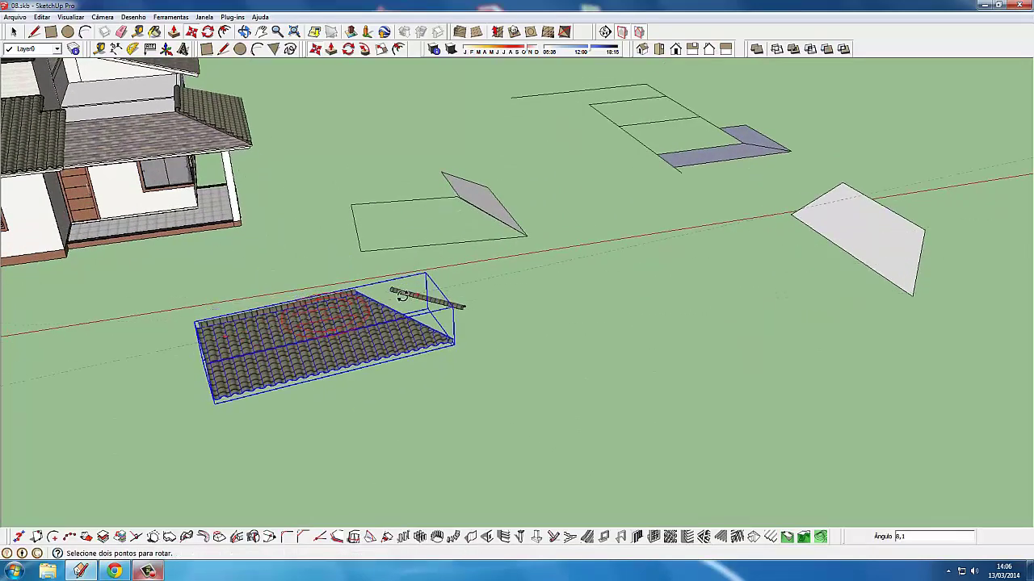
key(m)
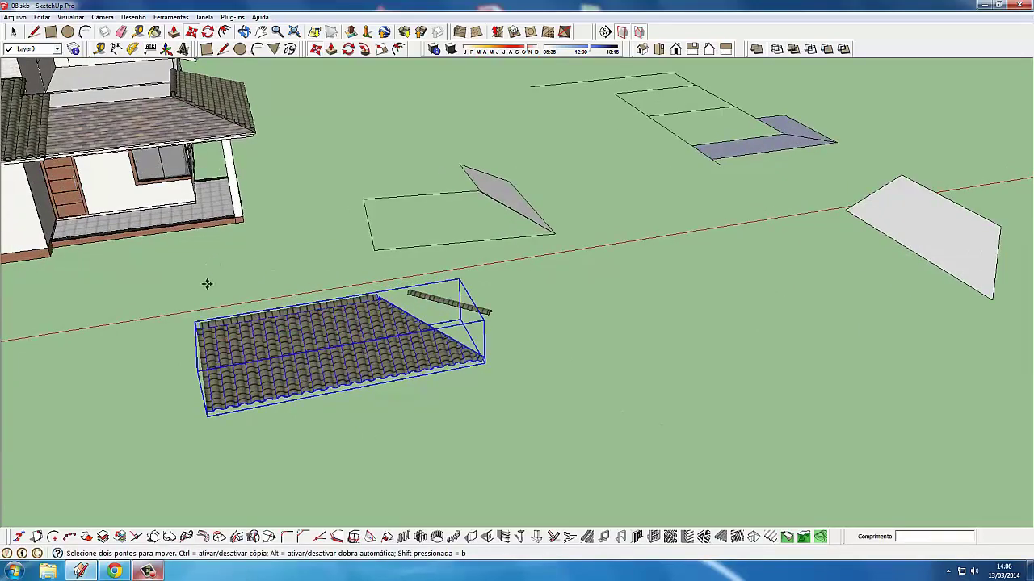
scroll(339, 323, up, 2)
click(243, 340)
scroll(361, 306, up, 2)
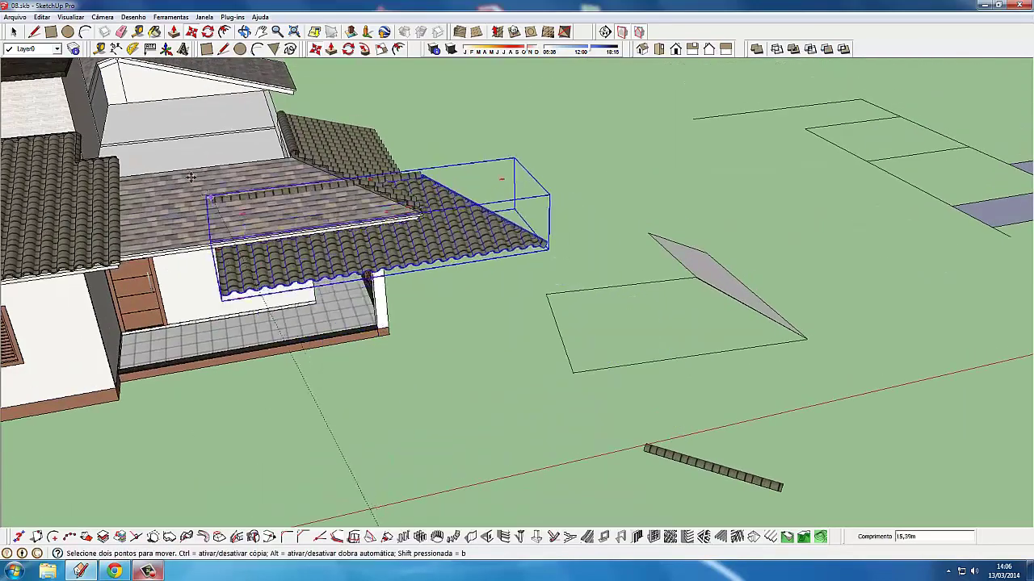
click(184, 170)
scroll(184, 170, up, 2)
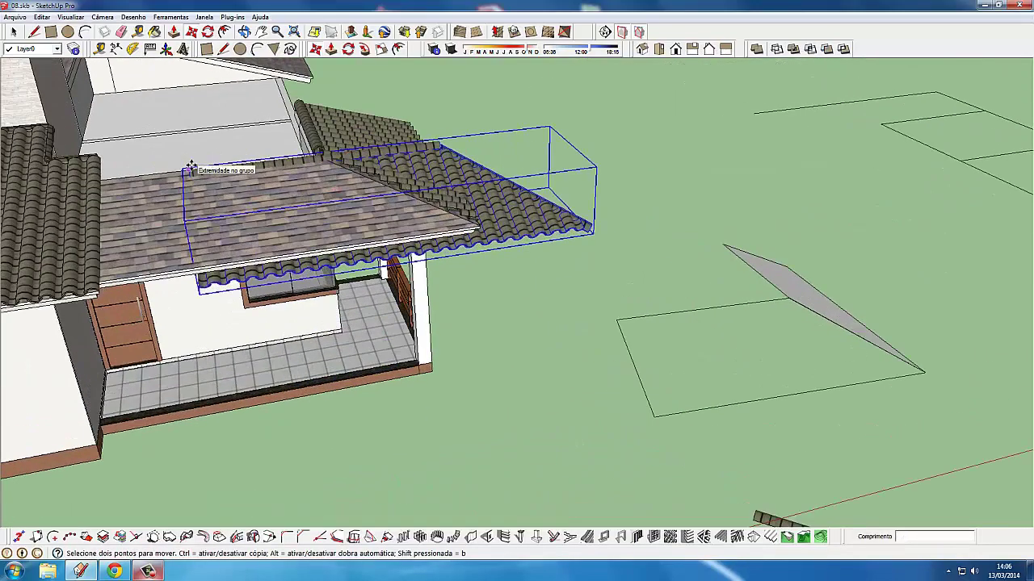
scroll(236, 185, down, 2)
key(space)
Assign the upper tiled roof groups to layer TELHADO 2 via Entity Info.
middle_drag(236, 185, 285, 241)
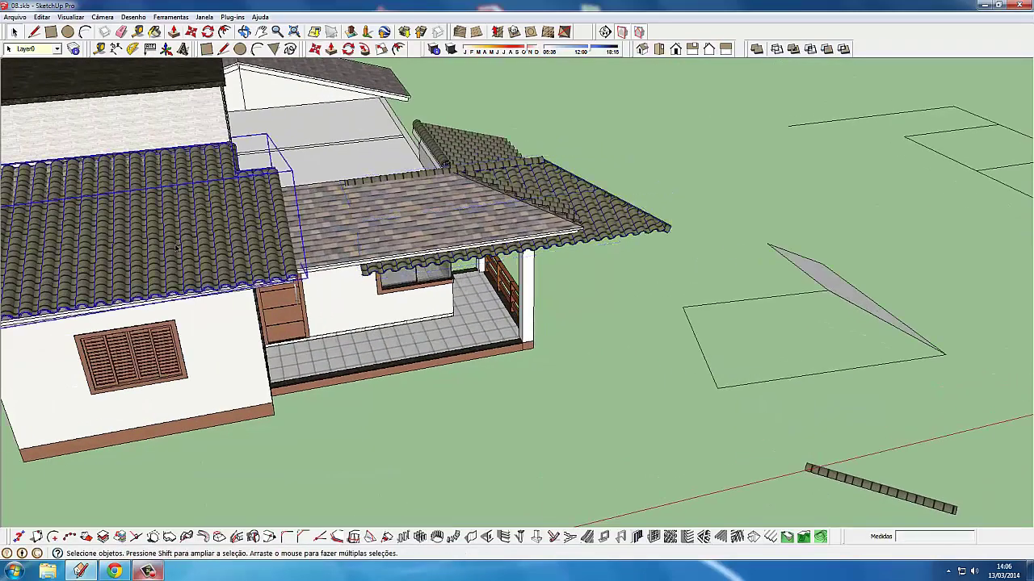
scroll(285, 241, up, 1)
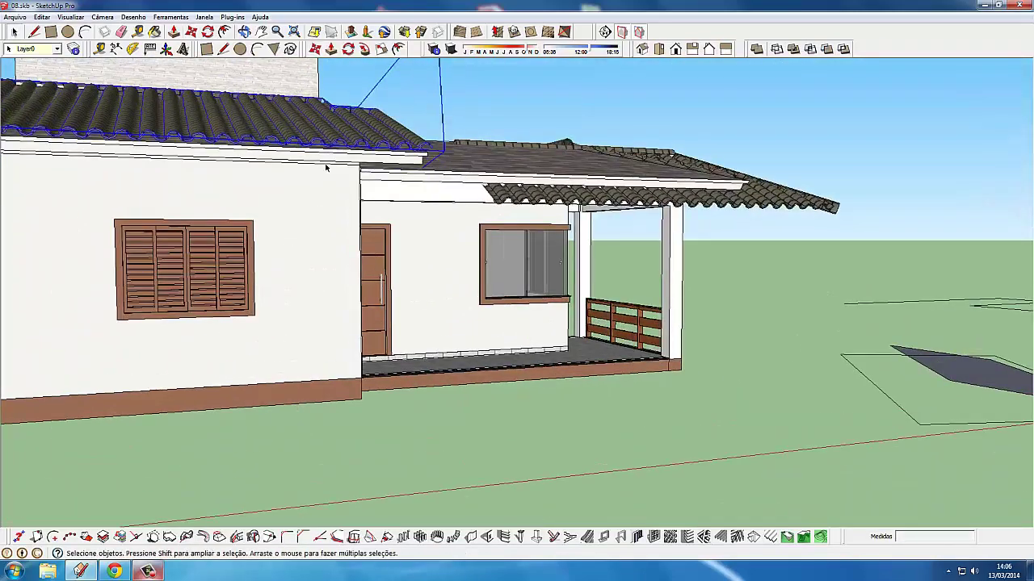
click(356, 154)
scroll(355, 210, up, 1)
right_click(361, 211)
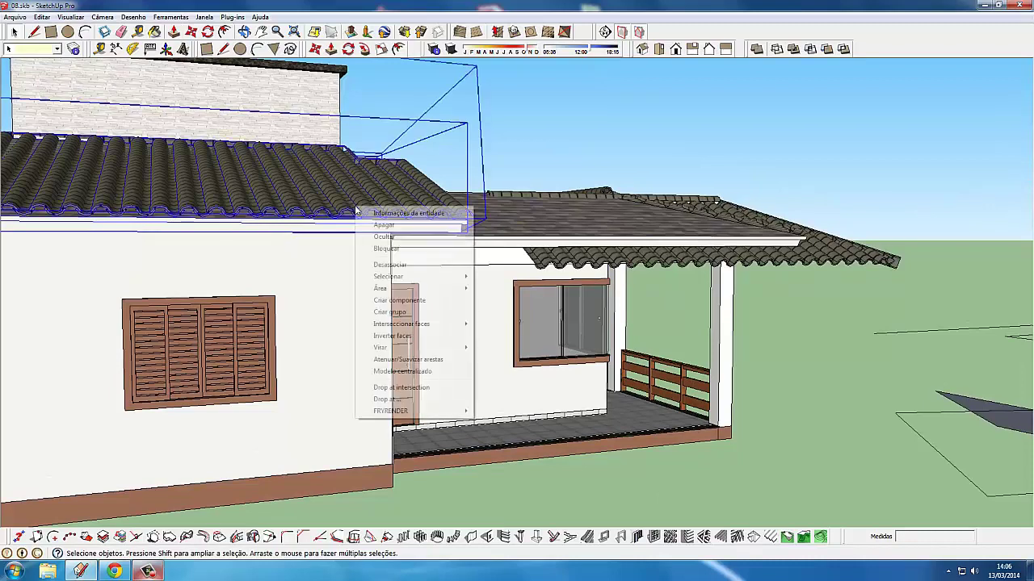
click(386, 209)
click(375, 116)
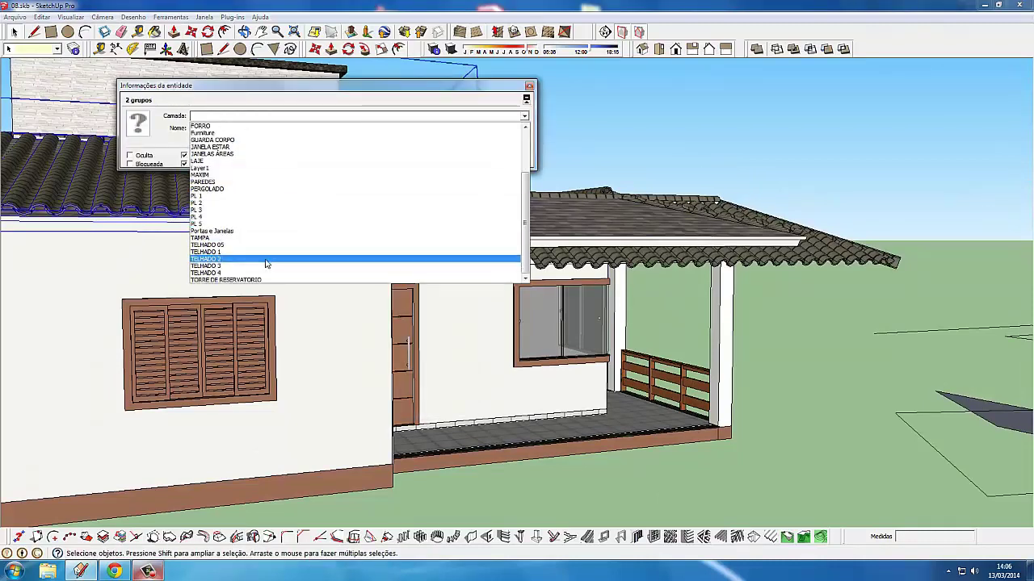
click(269, 258)
click(529, 86)
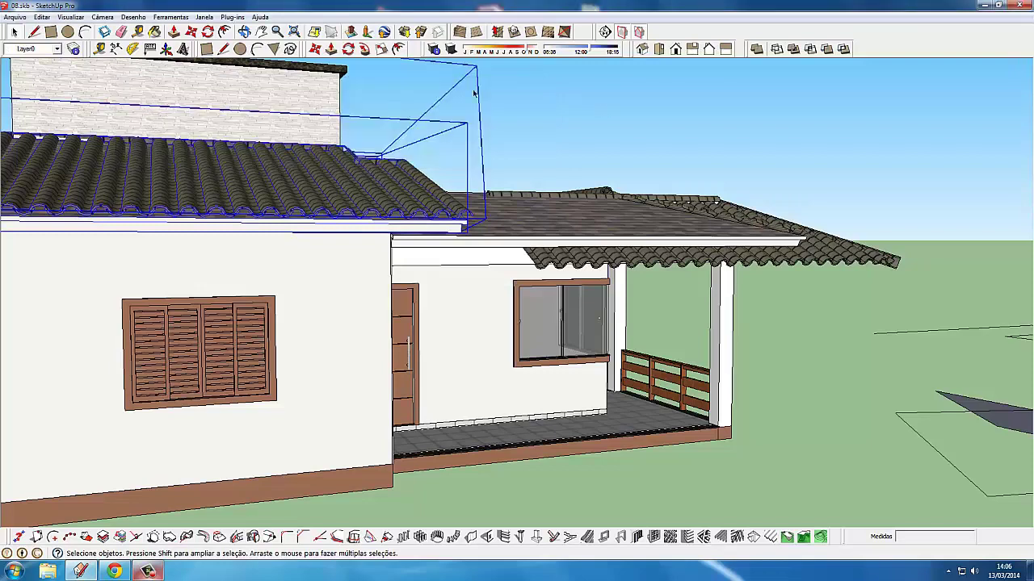
Hide the TELHADO 2 layer in the Layers panel.
click(388, 77)
click(72, 50)
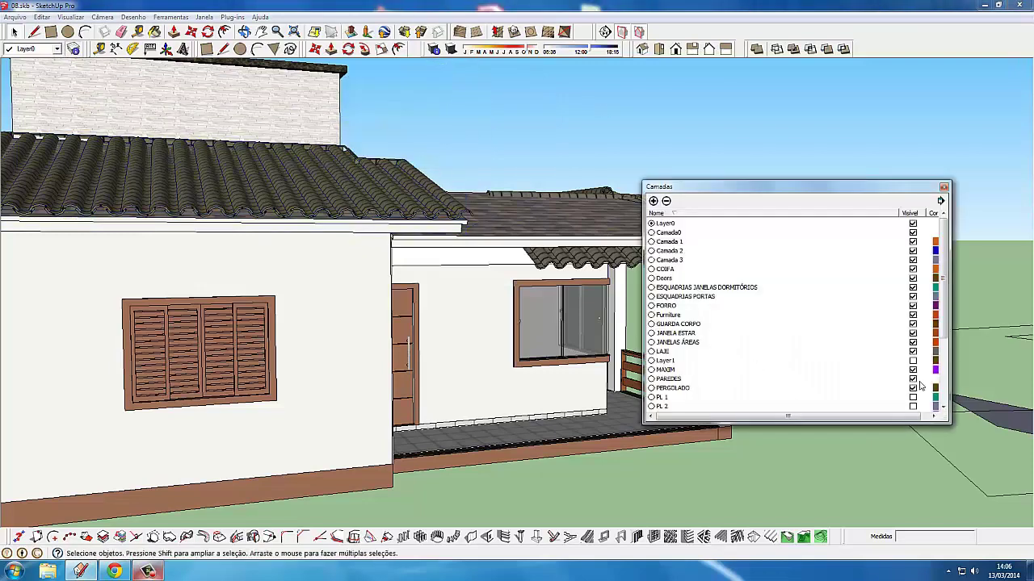
drag(943, 334, 946, 377)
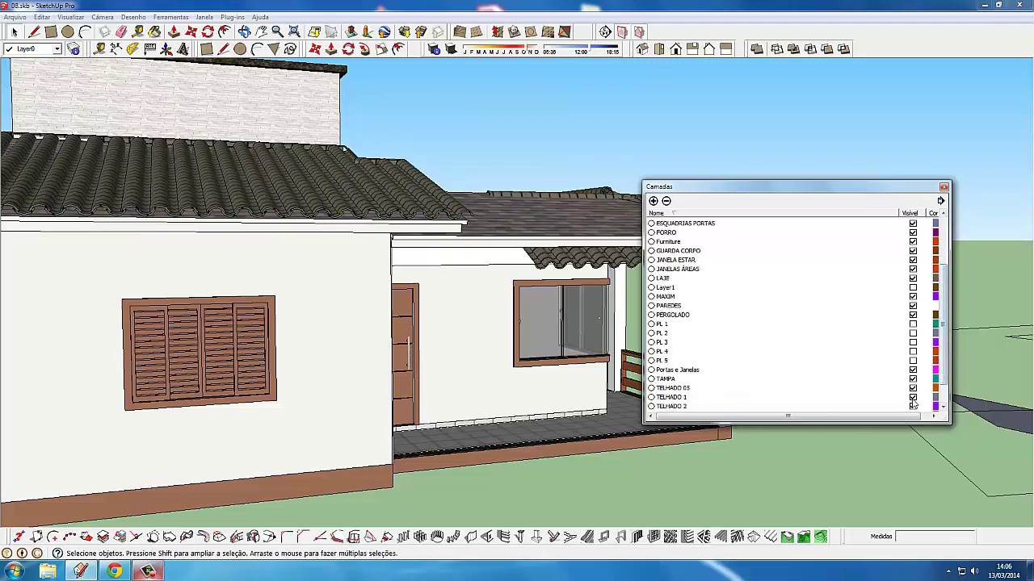
click(913, 406)
click(937, 187)
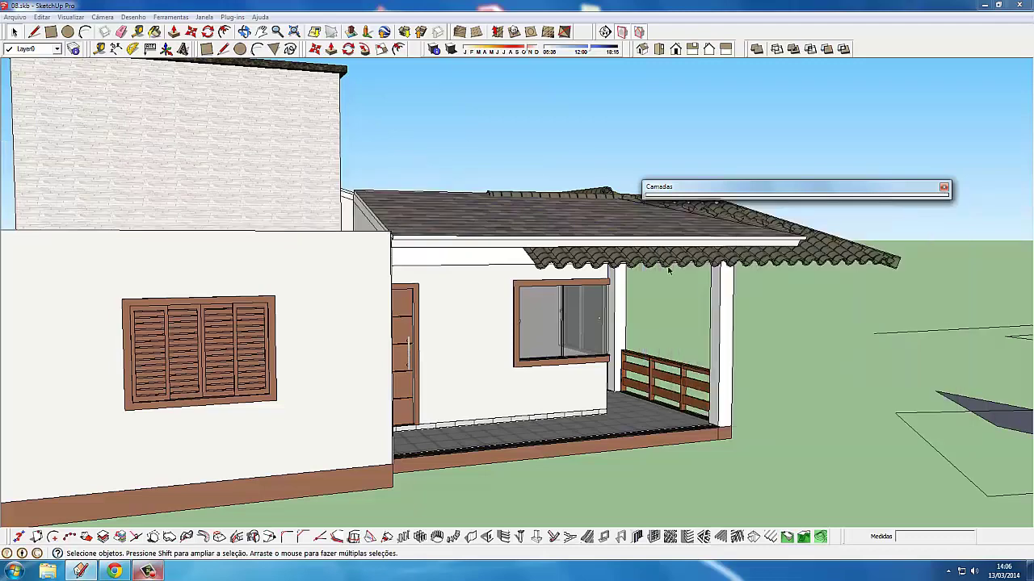
mouse_move(775, 202)
middle_down()
mouse_move(729, 290)
mouse_move(491, 257)
middle_up()
Place the ridge-tile piece at the front edge of the porch roof.
click(729, 291)
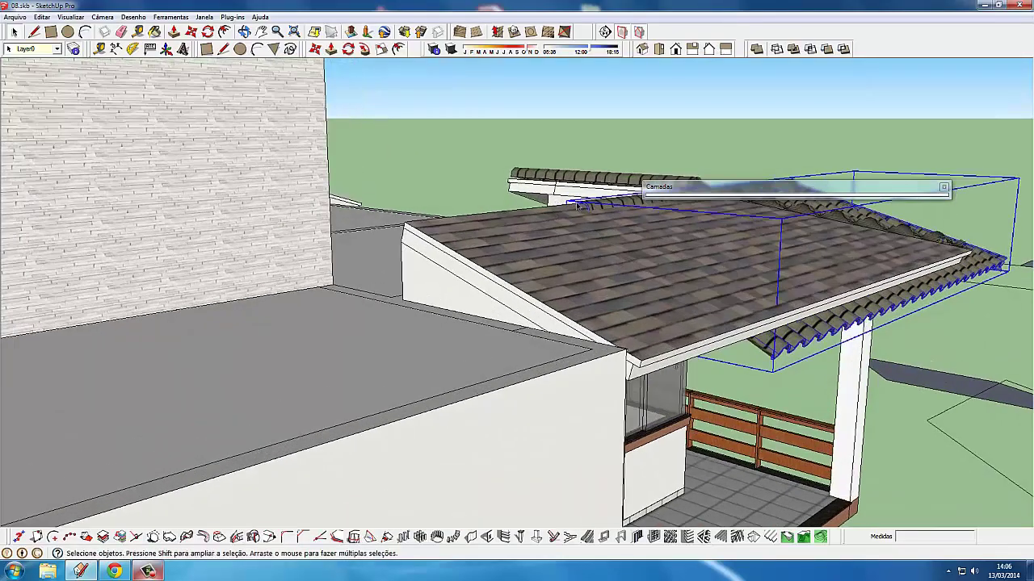
scroll(575, 202, up, 3)
click(602, 202)
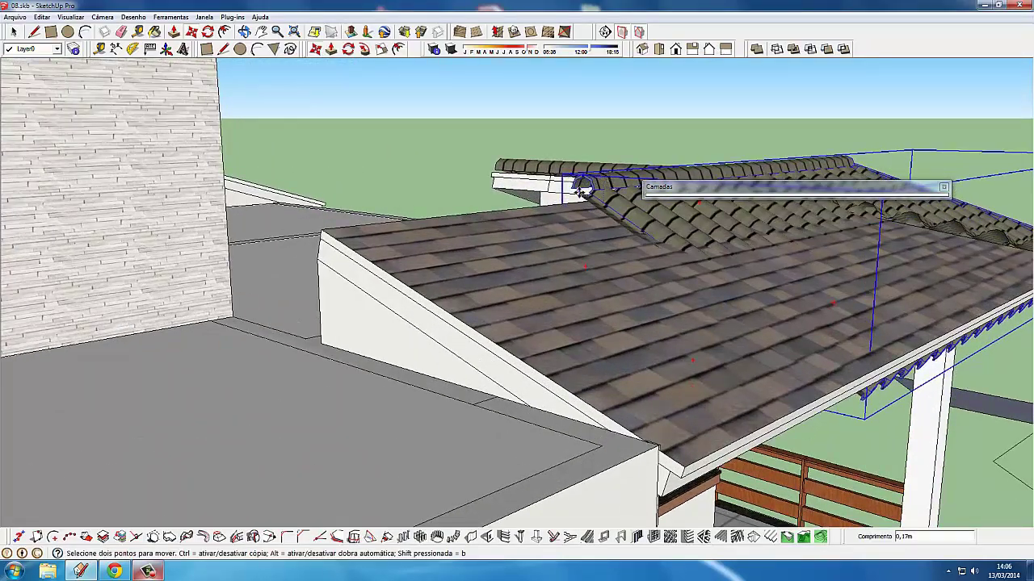
scroll(403, 242, up, 2)
scroll(219, 278, up, 2)
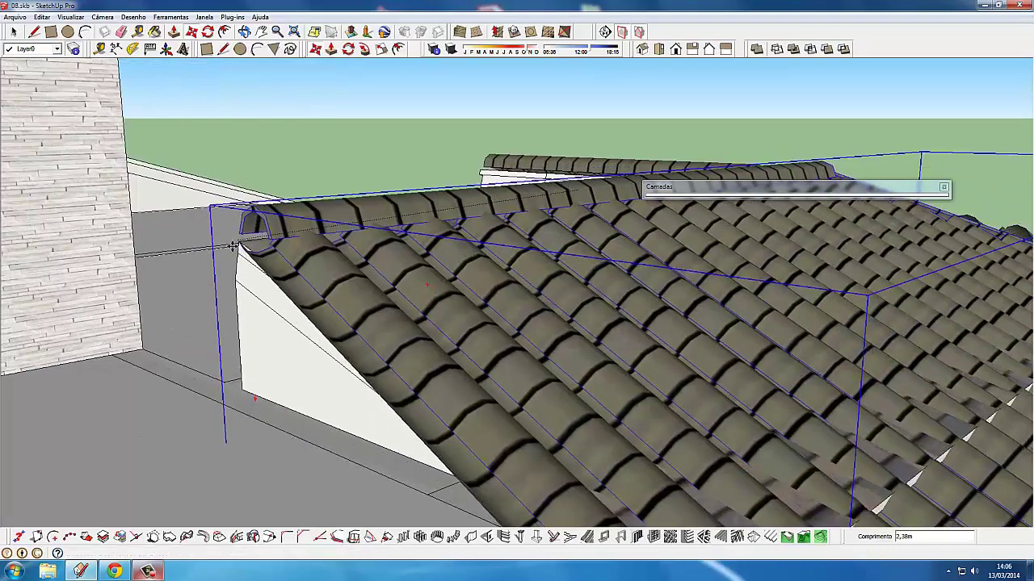
click(219, 278)
mouse_move(219, 278)
middle_down()
mouse_move(511, 312)
mouse_move(554, 337)
middle_up()
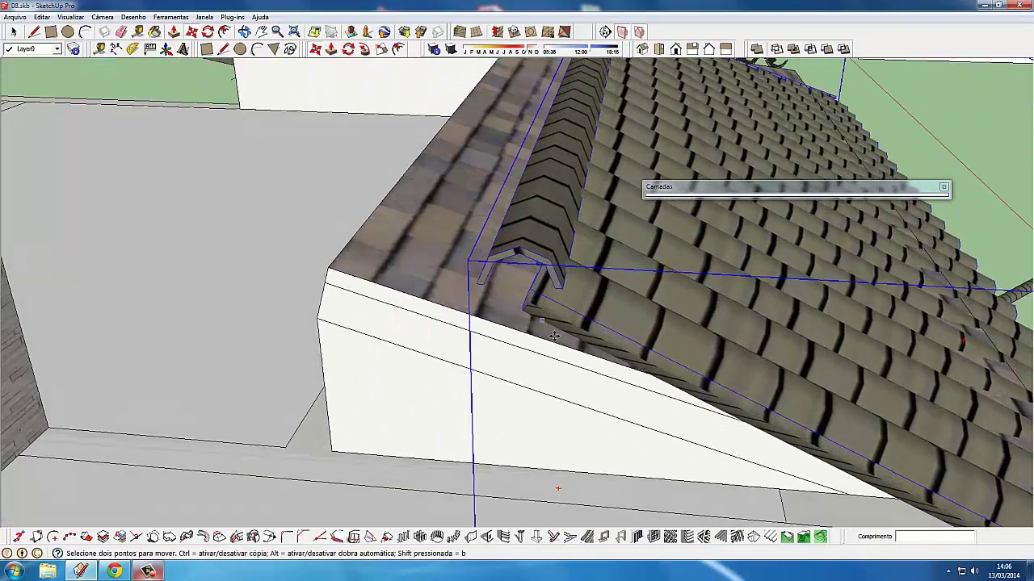
Move the ridge tile to the roof end and copy it down the sloping hip edge.
click(528, 304)
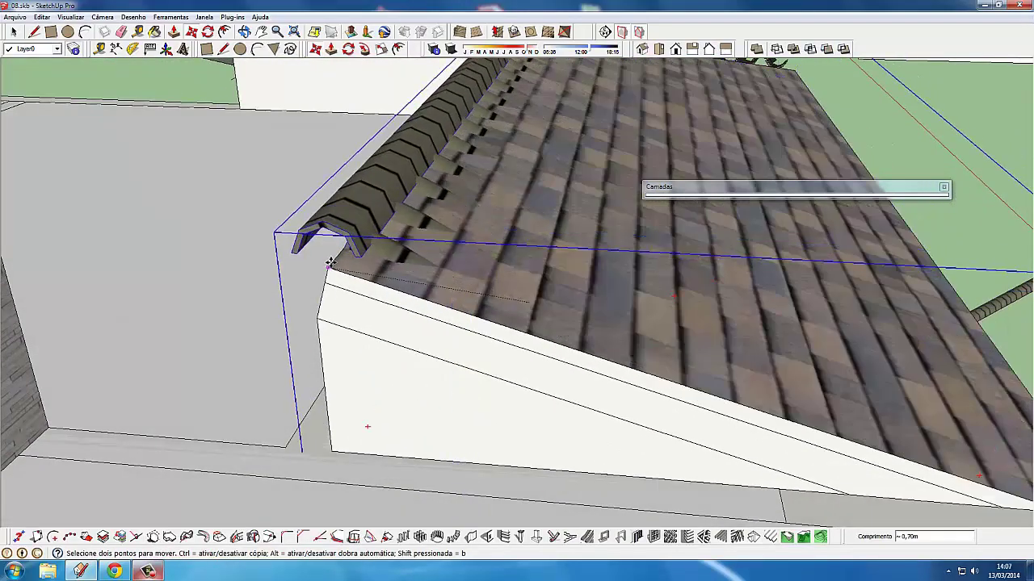
mouse_move(329, 265)
middle_down()
mouse_move(381, 352)
mouse_move(279, 318)
middle_up()
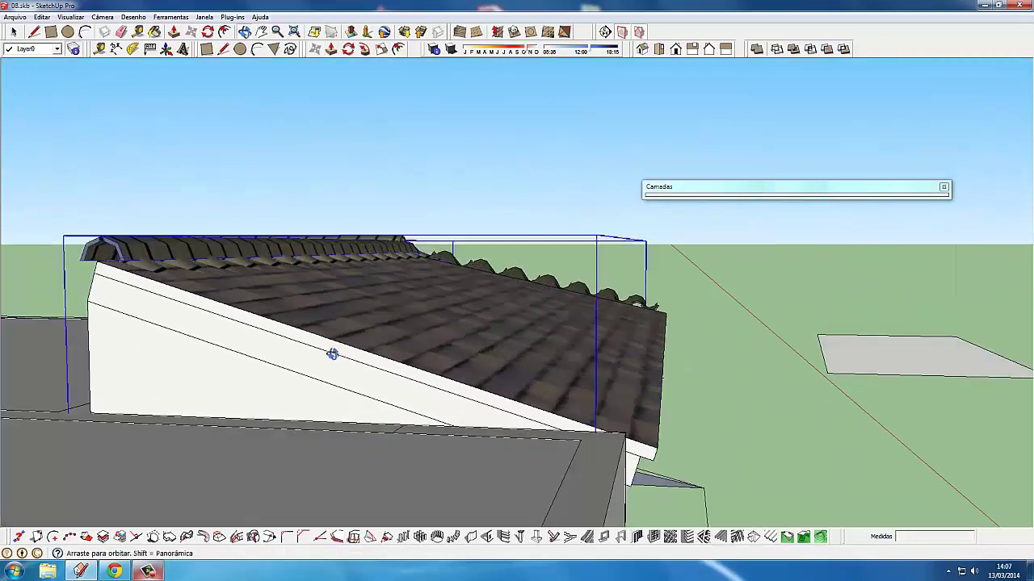
mouse_move(278, 319)
middle_down()
mouse_move(268, 364)
mouse_move(134, 296)
mouse_move(250, 335)
mouse_move(145, 269)
middle_up()
scroll(106, 300, up, 3)
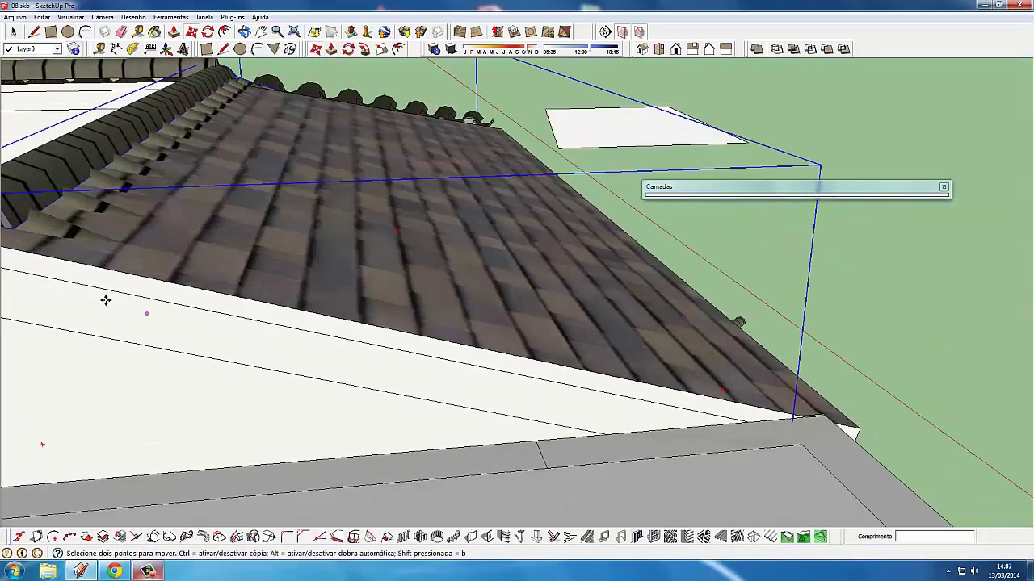
scroll(334, 380, down, 3)
scroll(214, 313, up, 3)
ctrl+drag(160, 270, 143, 301)
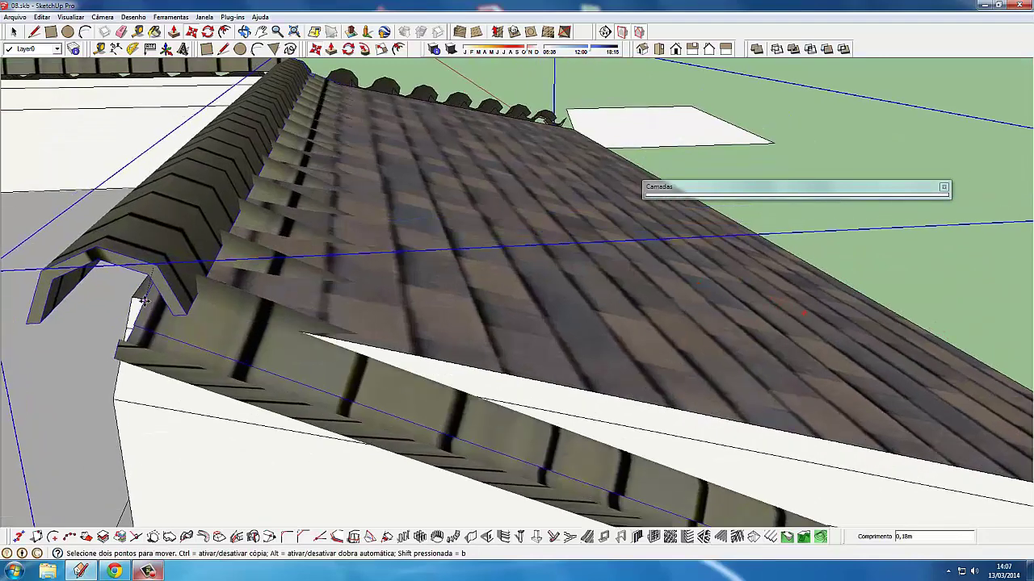
mouse_move(111, 334)
middle_down()
mouse_move(125, 394)
mouse_move(56, 376)
middle_up()
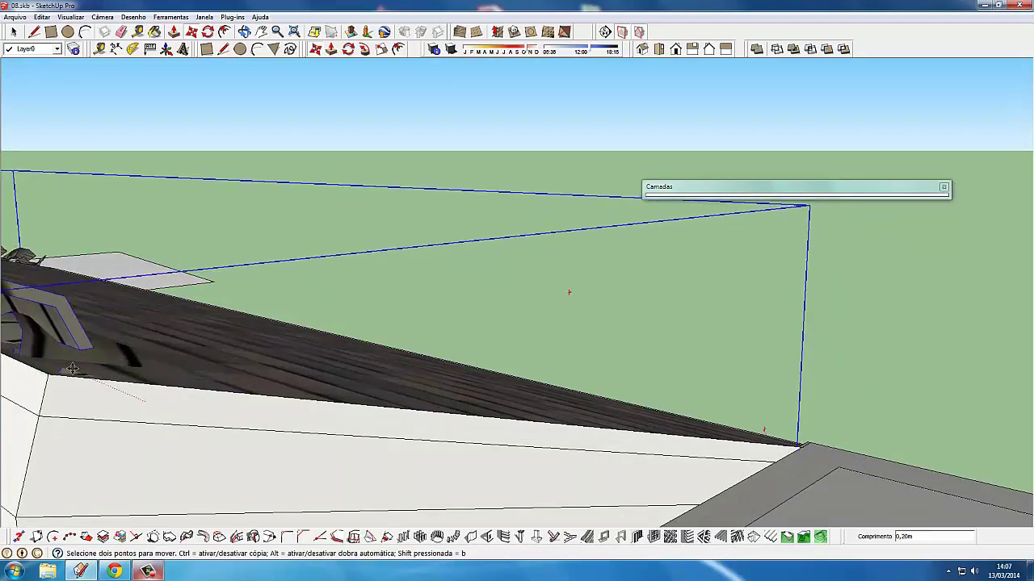
middle_drag(70, 368, 178, 243)
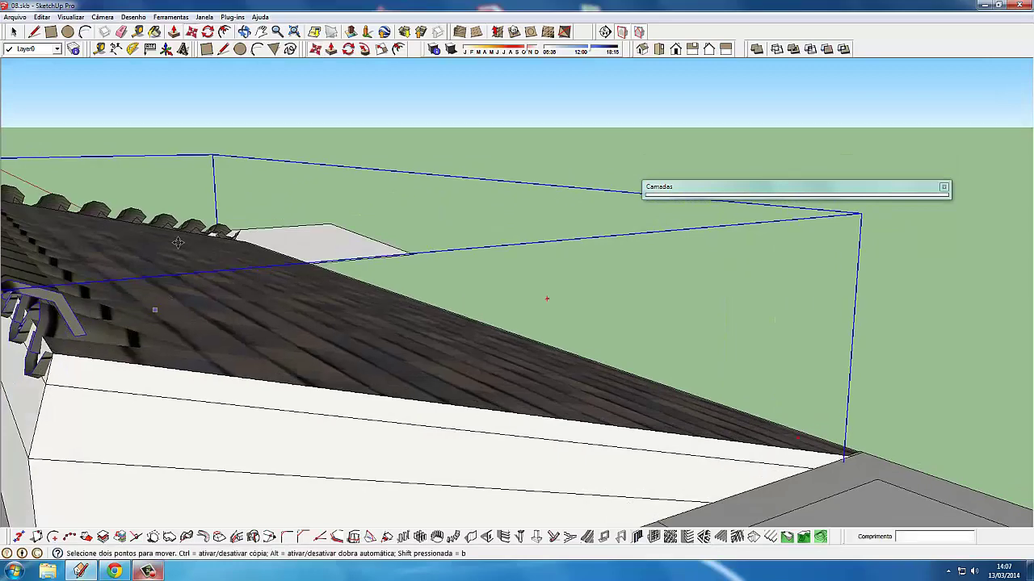
Rotate the ridge-end cap piece on the porch roof, orbiting to view along the ridge.
click(348, 49)
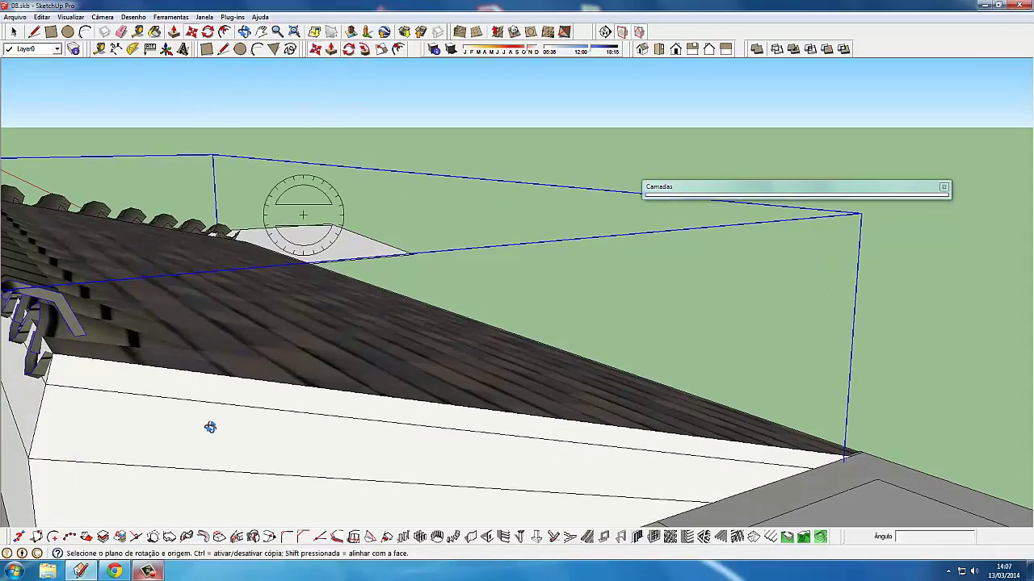
middle_drag(296, 218, 289, 267)
middle_drag(222, 301, 184, 266)
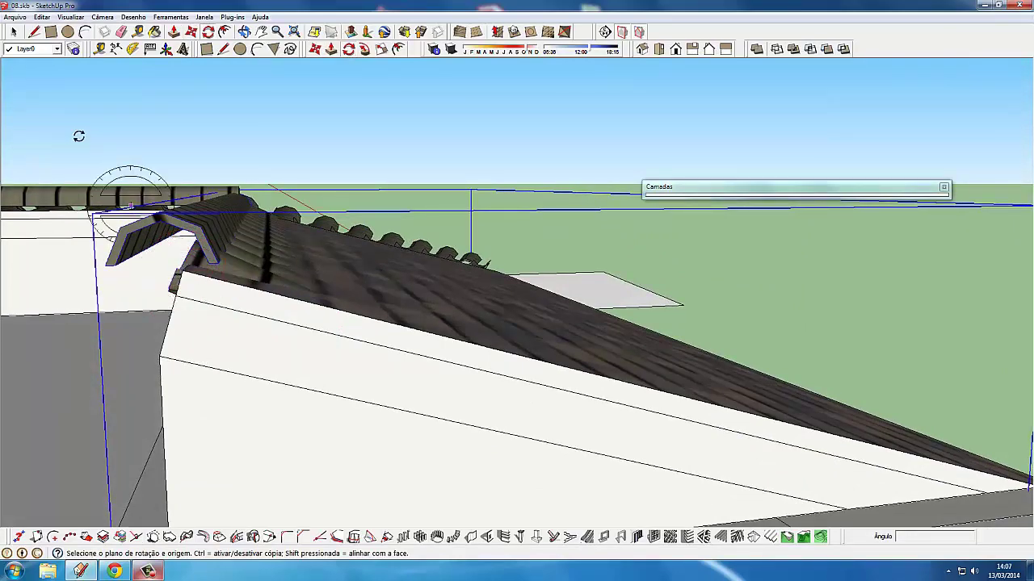
mouse_move(78, 130)
middle_down()
mouse_move(122, 283)
mouse_move(182, 297)
middle_up()
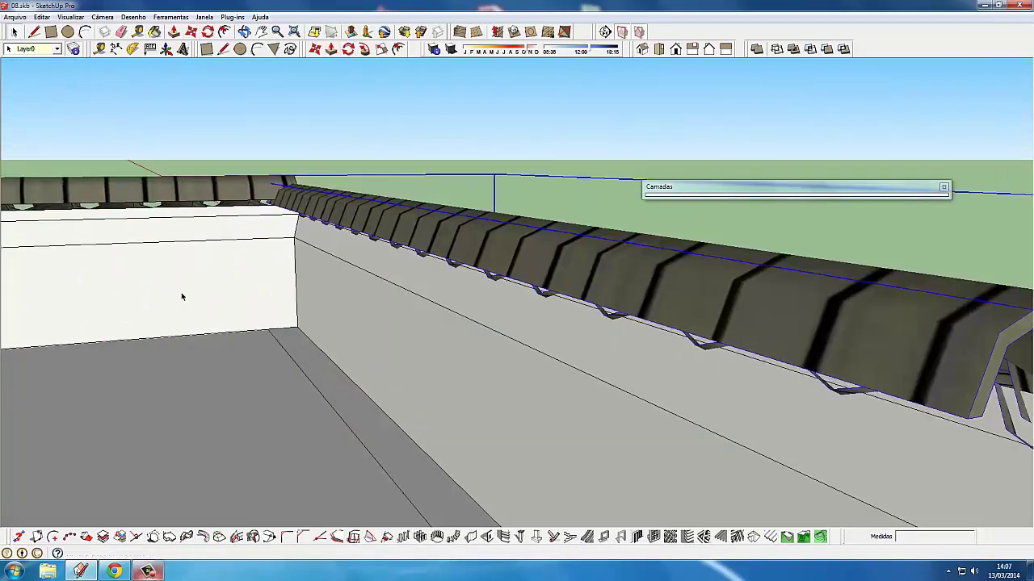
scroll(489, 416, up, 3)
scroll(576, 452, down, 3)
mouse_move(363, 386)
middle_down()
mouse_move(554, 436)
mouse_move(216, 439)
mouse_move(465, 434)
middle_up()
scroll(215, 440, down, 3)
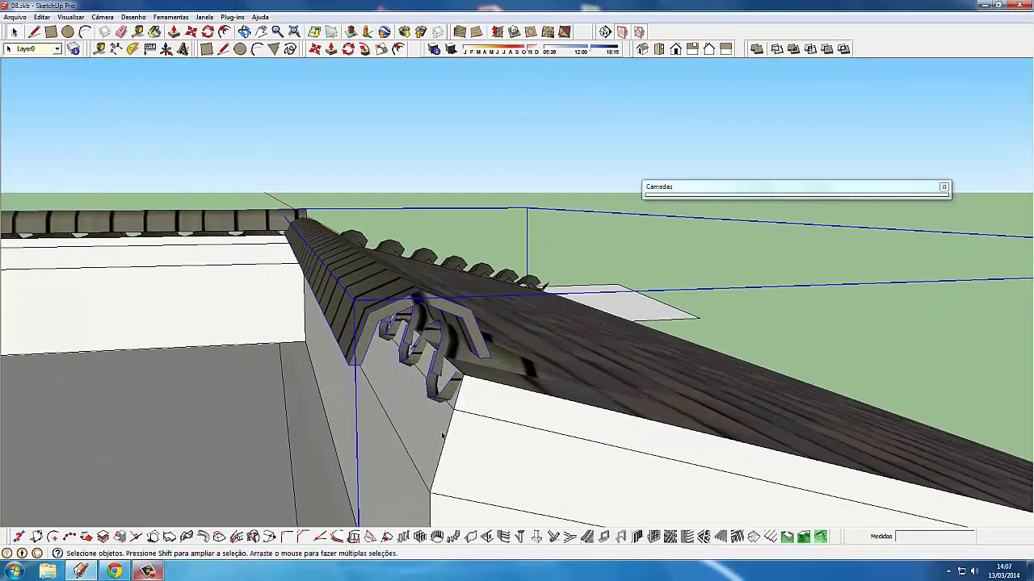
scroll(465, 435, up, 2)
scroll(460, 432, up, 1)
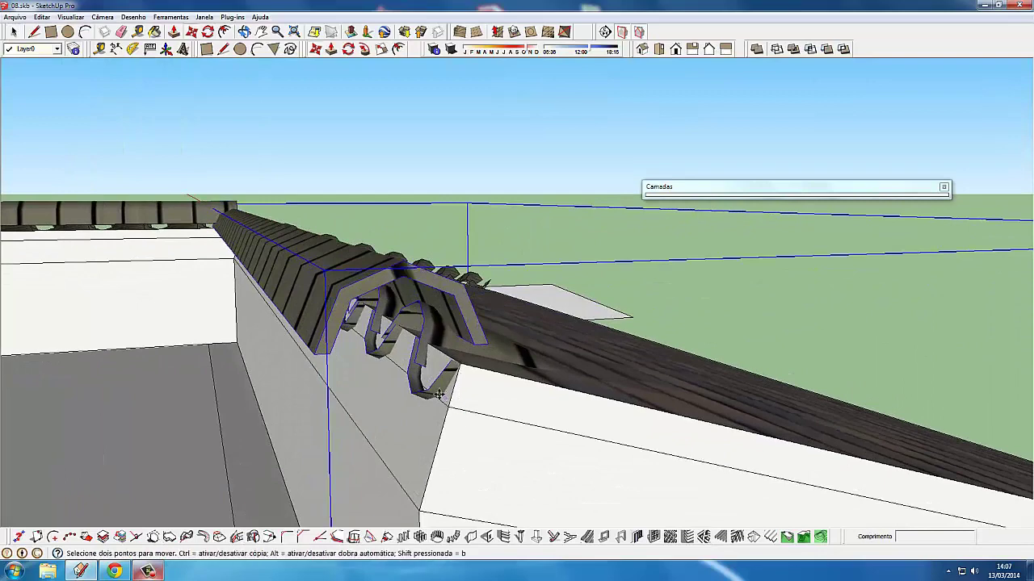
Move the ridge-end cap slightly along the roof edge.
click(437, 393)
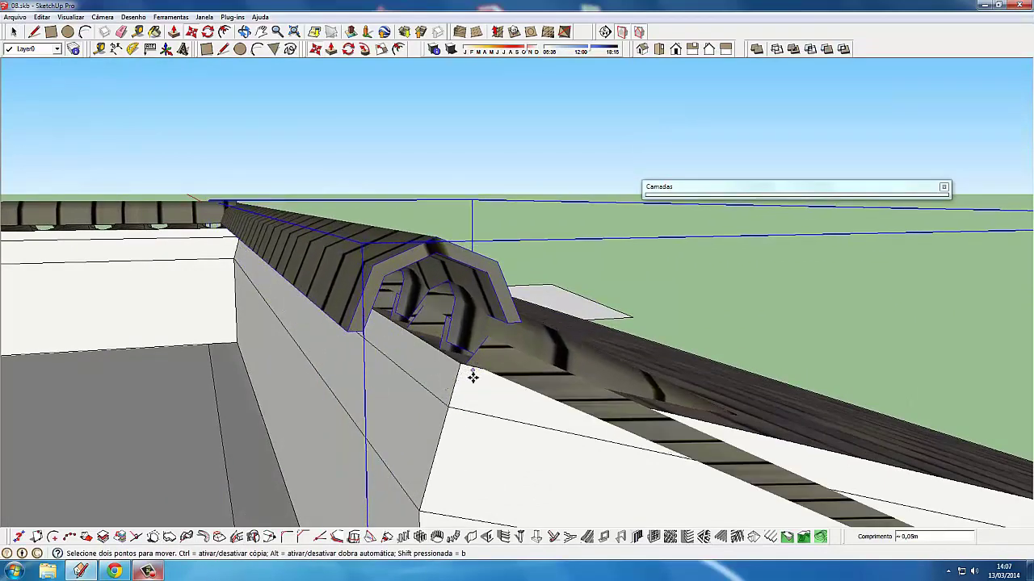
mouse_move(473, 378)
middle_down()
mouse_move(269, 366)
mouse_move(462, 356)
middle_up()
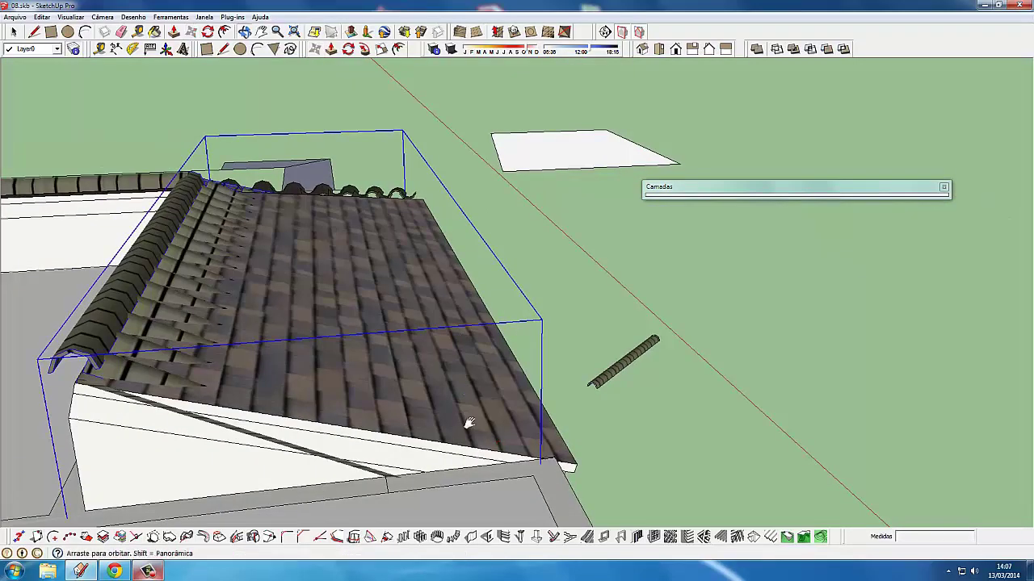
middle_drag(468, 424, 442, 375)
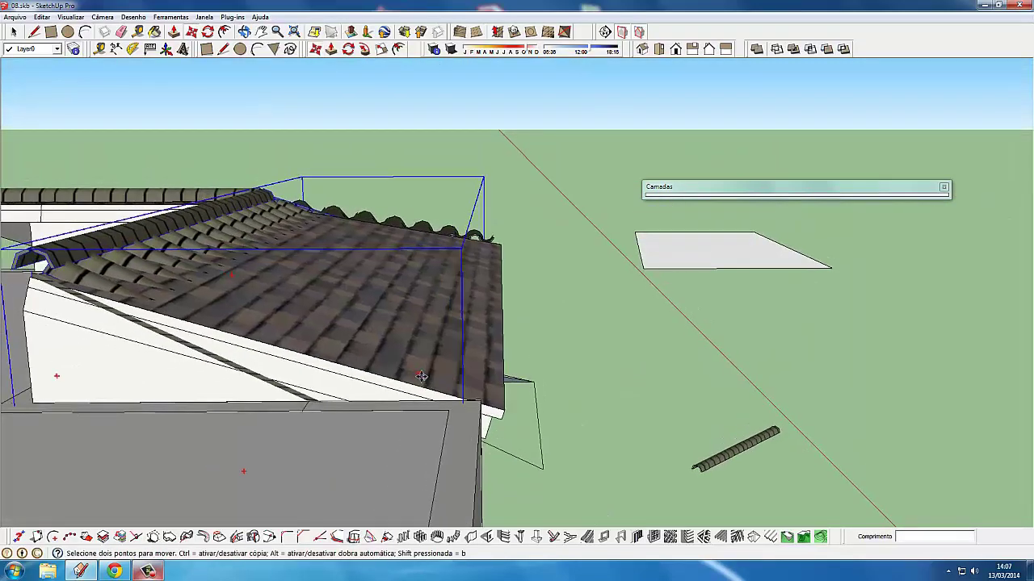
Rotate the tiled porch roof by 7.5°.
click(421, 371)
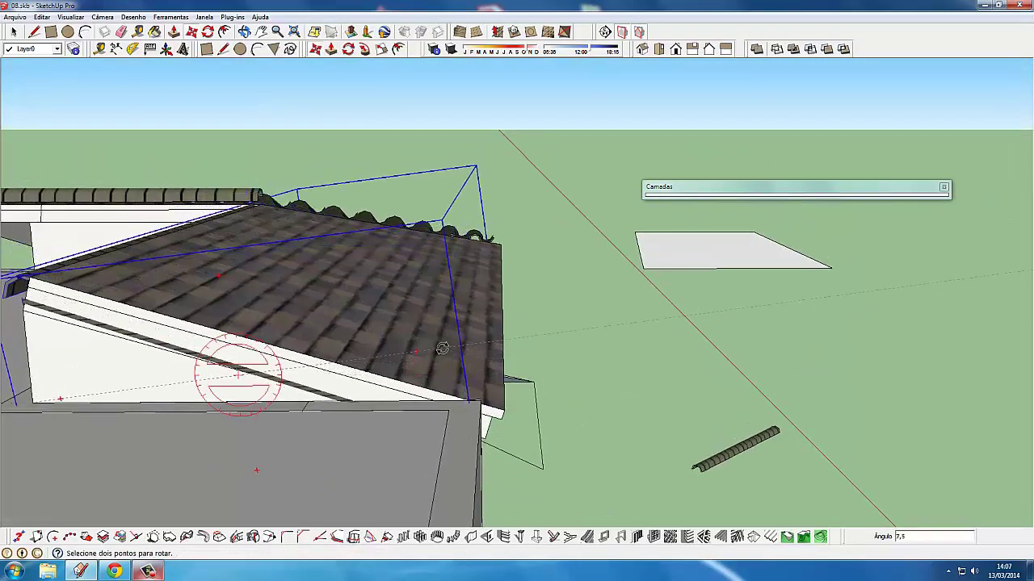
scroll(125, 322, up, 2)
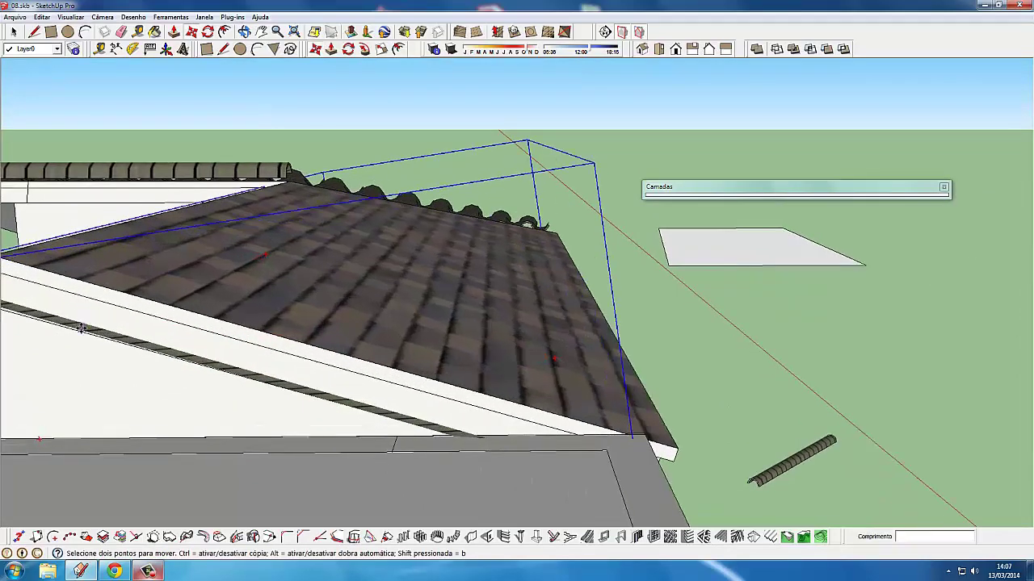
scroll(123, 305, down, 1)
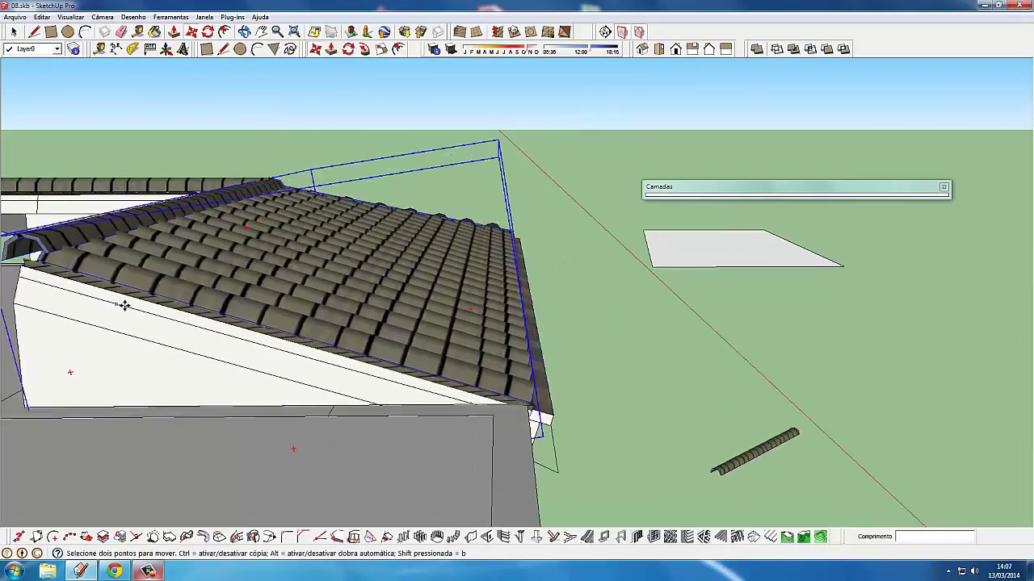
mouse_move(123, 305)
middle_down()
mouse_move(77, 323)
mouse_move(599, 411)
mouse_move(485, 438)
middle_up()
scroll(478, 432, up, 3)
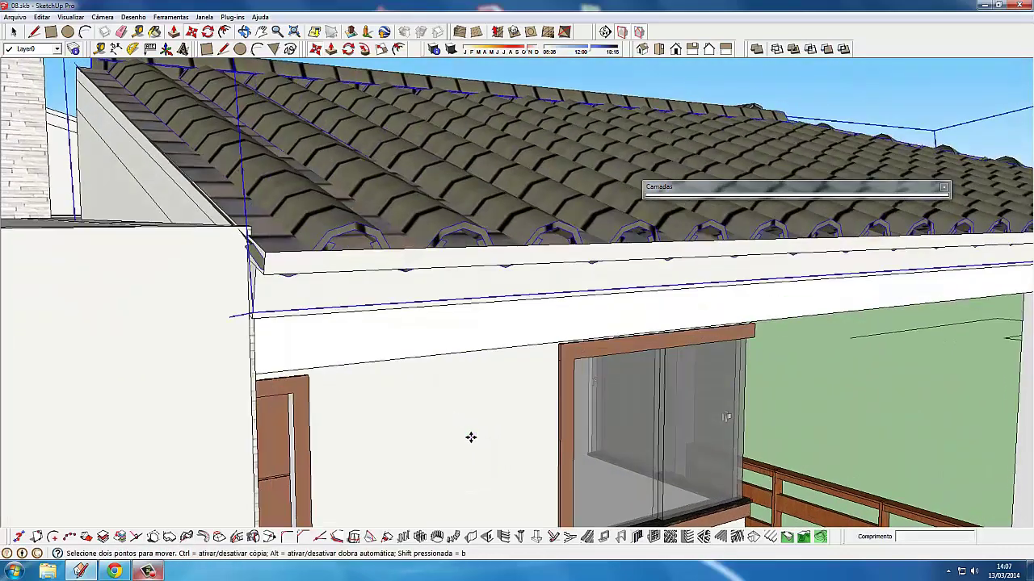
Nudge the tiled roof 0.06 m so it settles onto the white eave.
click(472, 431)
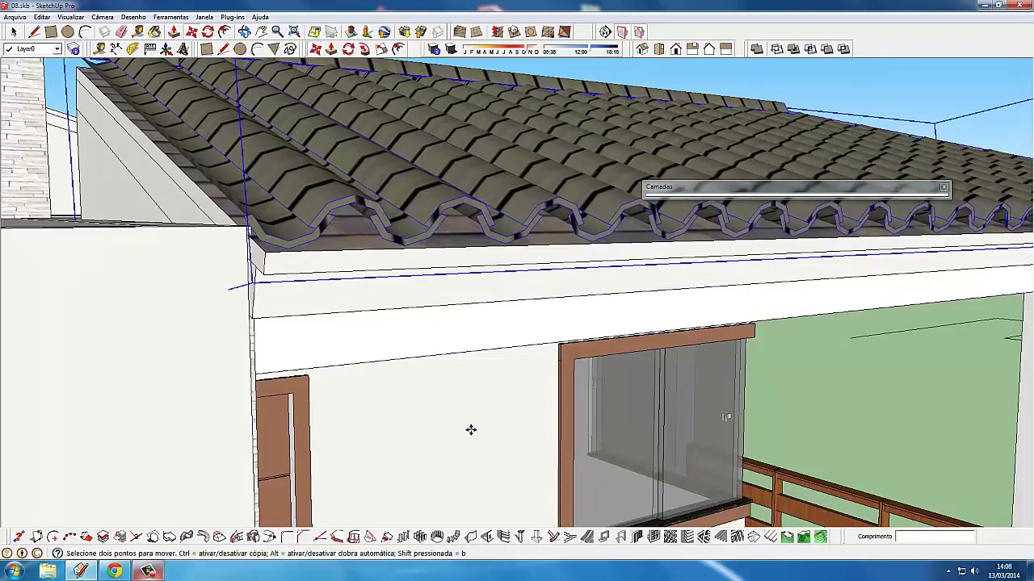
scroll(471, 429, down, 2)
scroll(137, 193, down, 3)
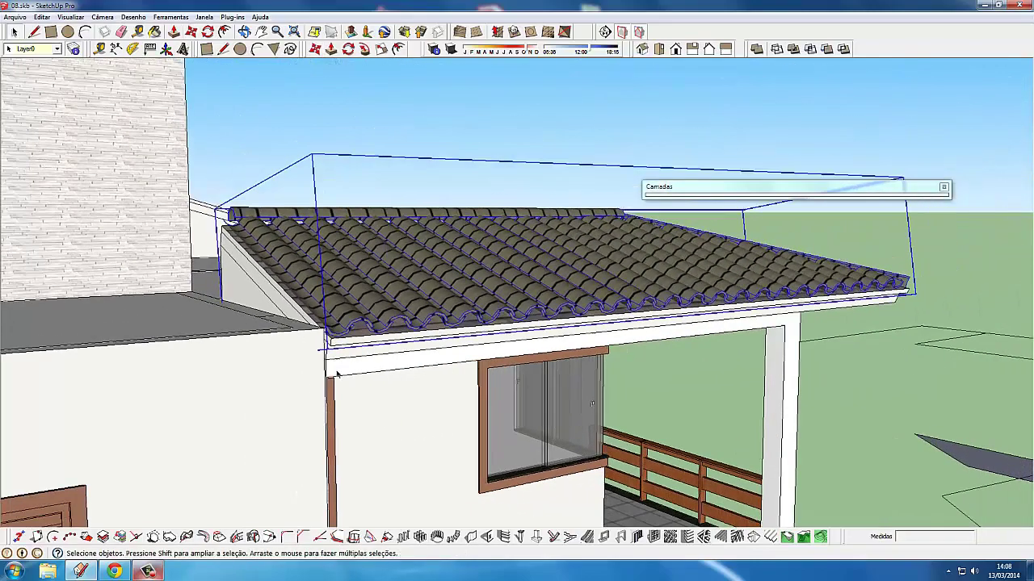
mouse_move(242, 283)
middle_down()
mouse_move(374, 359)
mouse_move(515, 335)
middle_up()
scroll(375, 359, up, 2)
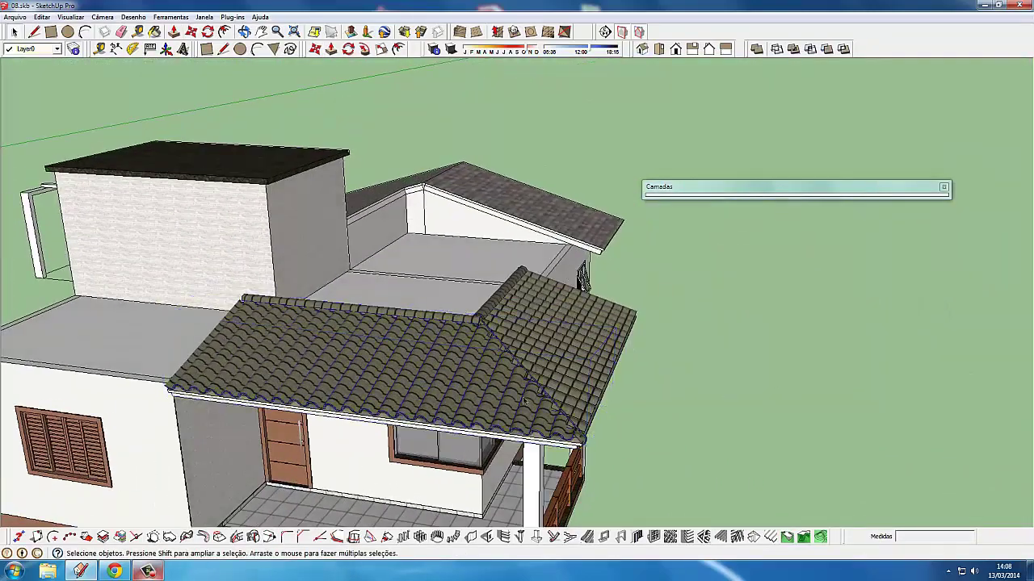
Close the layers panel and open the front roof group for editing.
scroll(514, 335, down, 1)
scroll(565, 356, down, 2)
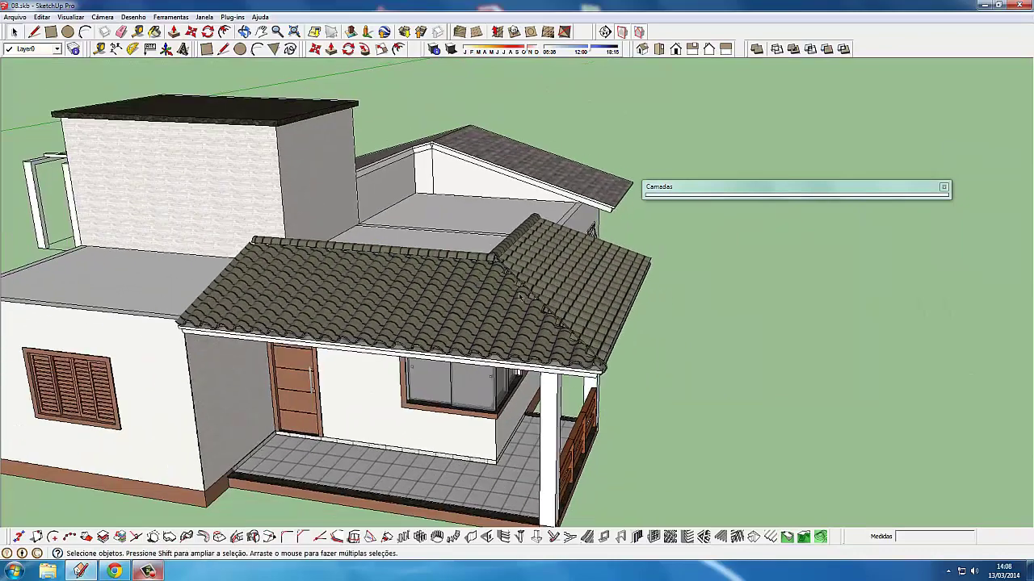
scroll(646, 396, down, 2)
scroll(772, 451, down, 1)
click(927, 468)
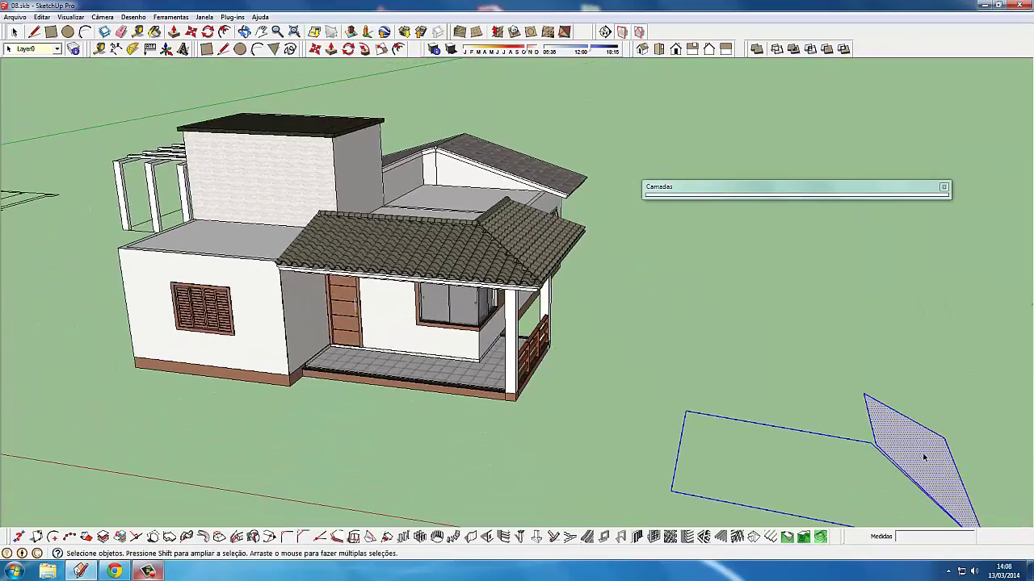
middle_drag(927, 469, 907, 480)
scroll(607, 390, up, 2)
scroll(565, 296, up, 2)
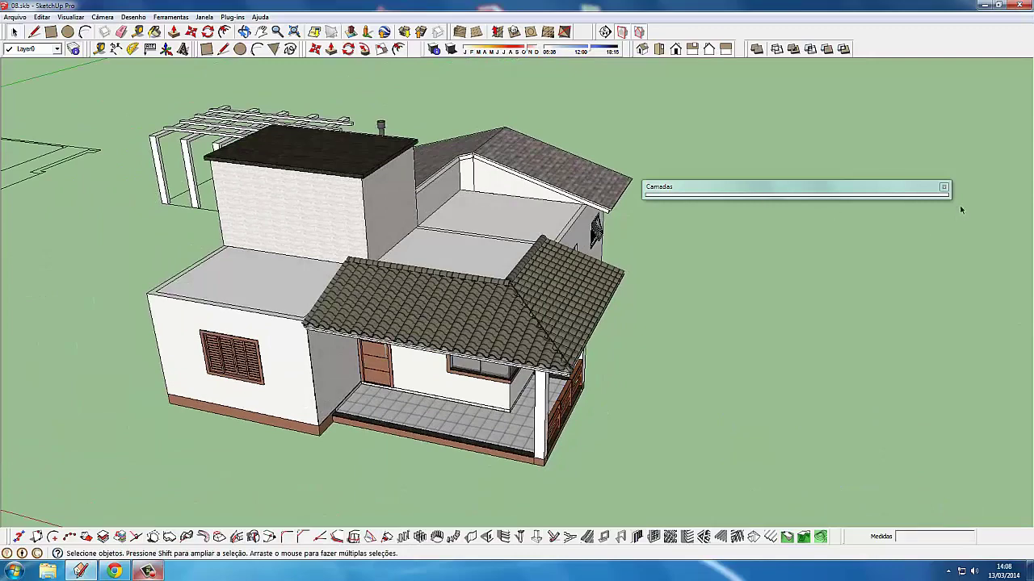
click(943, 188)
scroll(529, 262, up, 2)
double_click(501, 290)
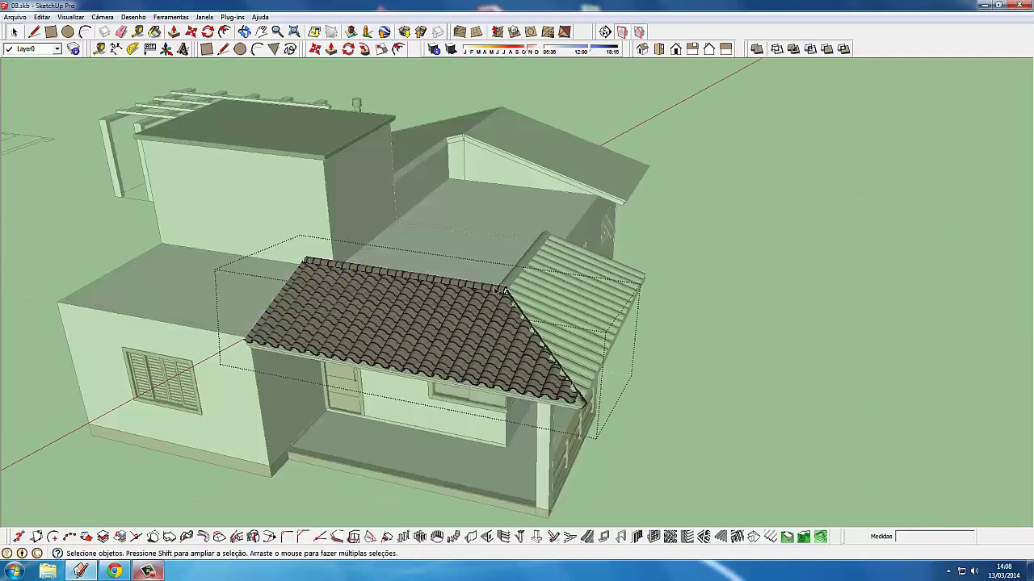
scroll(493, 289, down, 1)
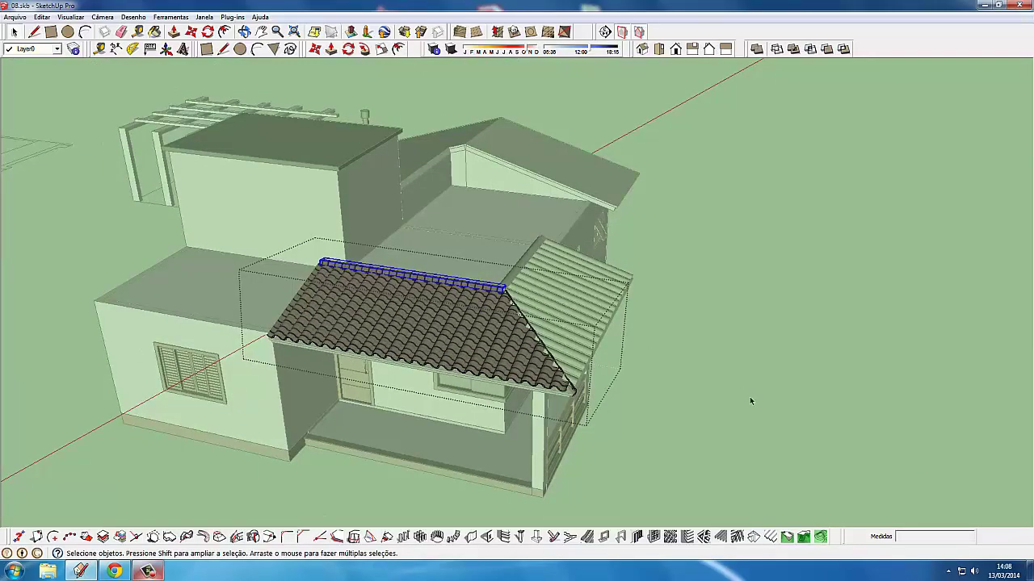
Cut the ridge-tile row along the top and paste a copy of it.
key(ctrl+x)
click(722, 441)
middle_drag(721, 440, 671, 417)
key(ctrl+v)
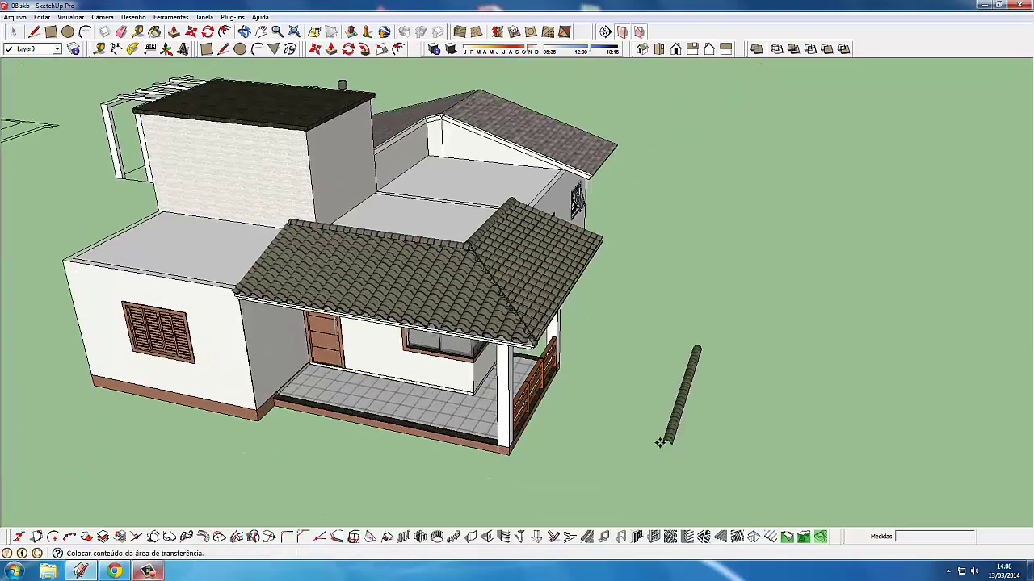
scroll(659, 441, up, 2)
scroll(661, 440, up, 1)
scroll(670, 438, up, 2)
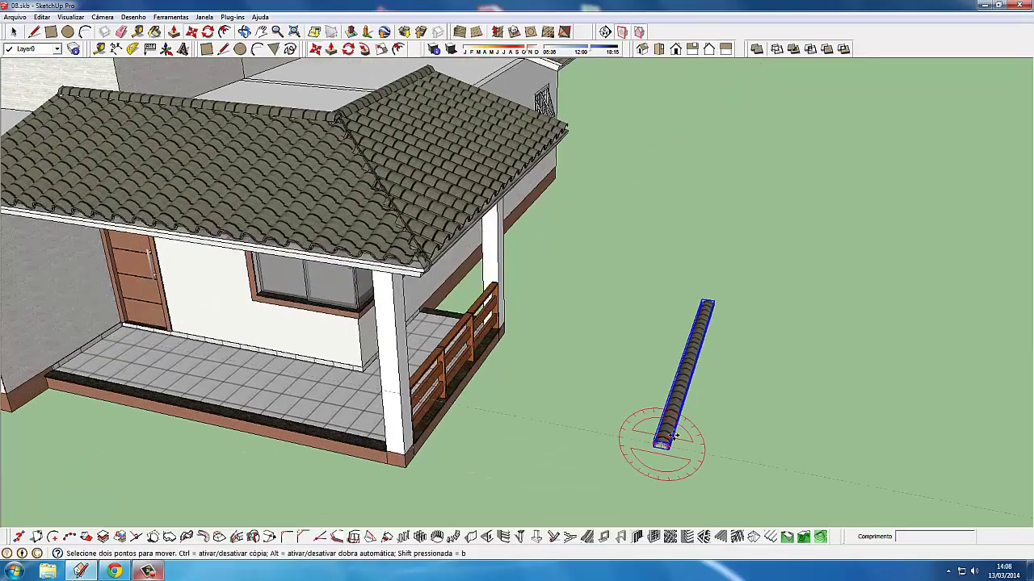
Rotate the pasted ridge-tile copy about 48° to match the hip's diagonal.
click(669, 426)
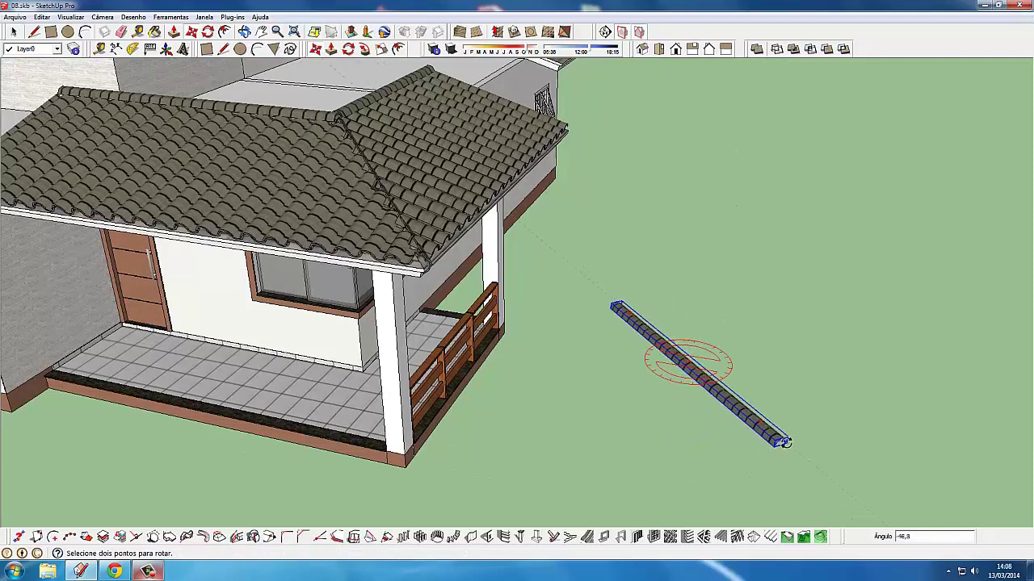
key(Return)
key(m)
key(ctrl+z)
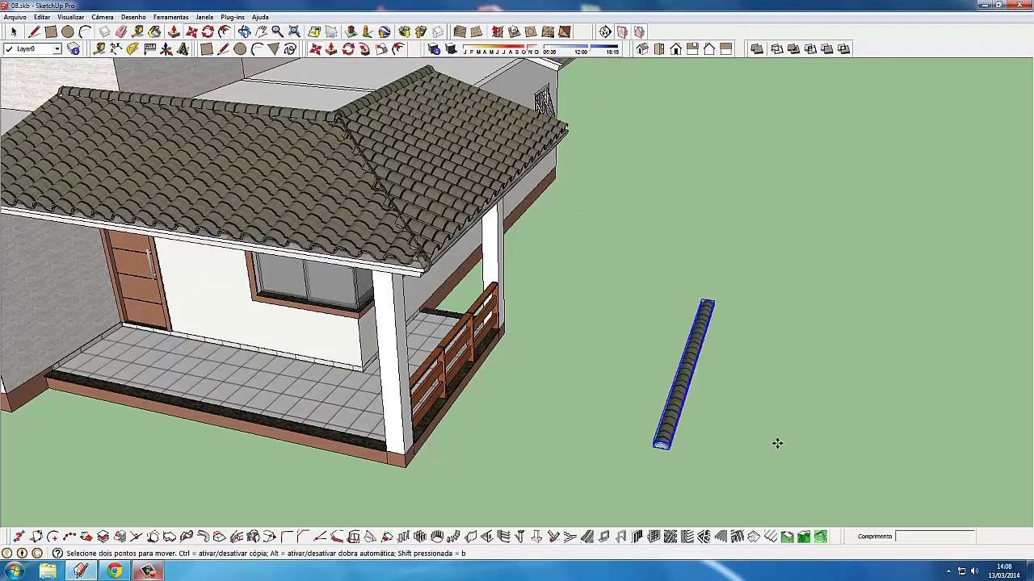
click(668, 426)
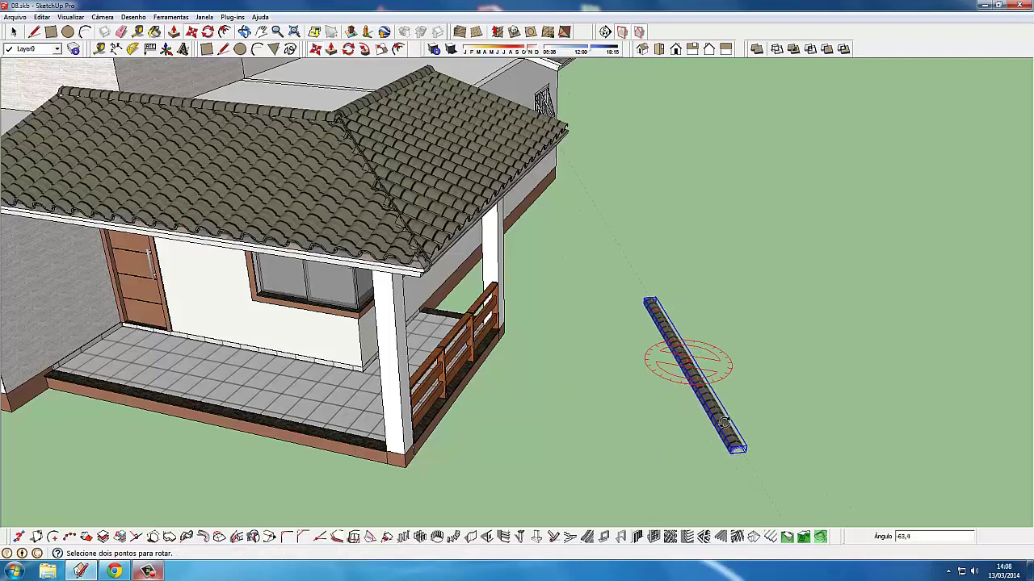
text(-45)
key(Return)
key(m)
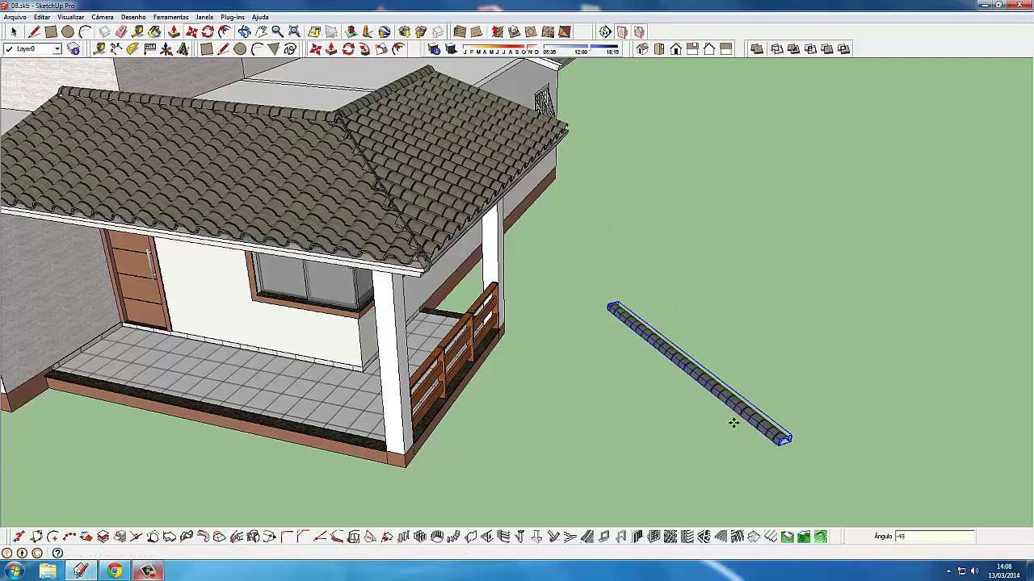
scroll(795, 442, up, 1)
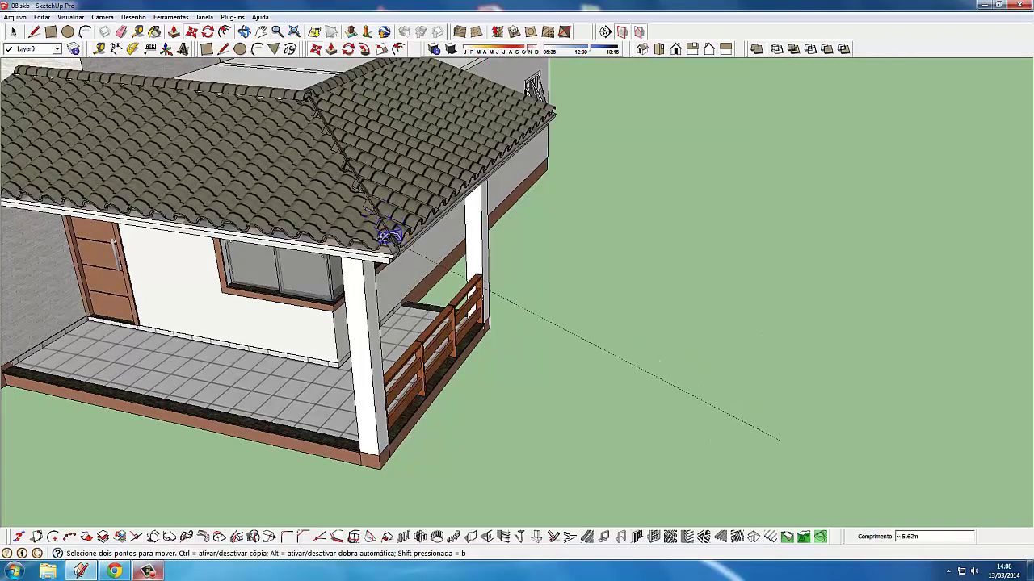
Move the ridge-tile copy onto the porch roof's hip line.
click(725, 436)
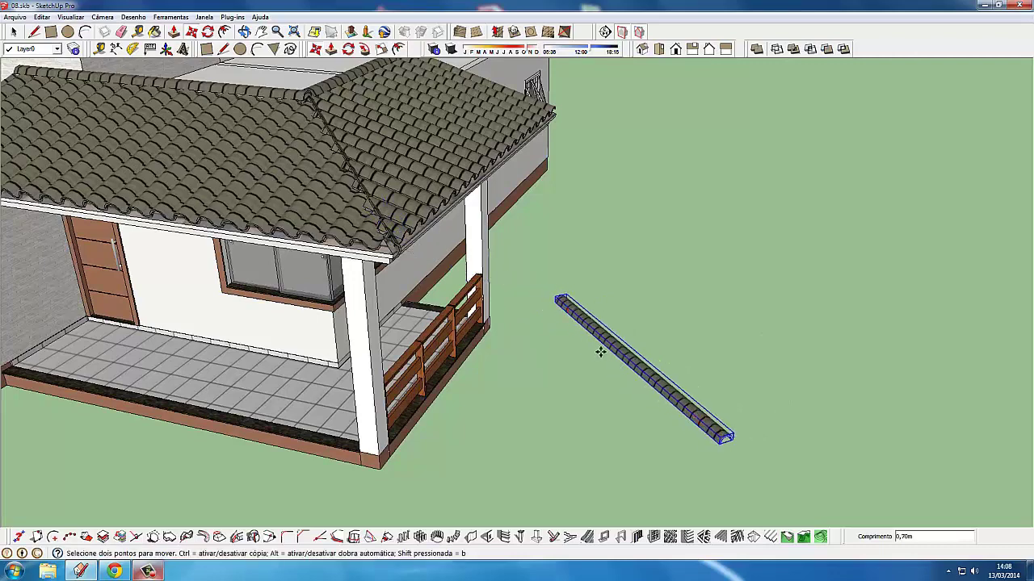
click(566, 305)
scroll(661, 469, up, 2)
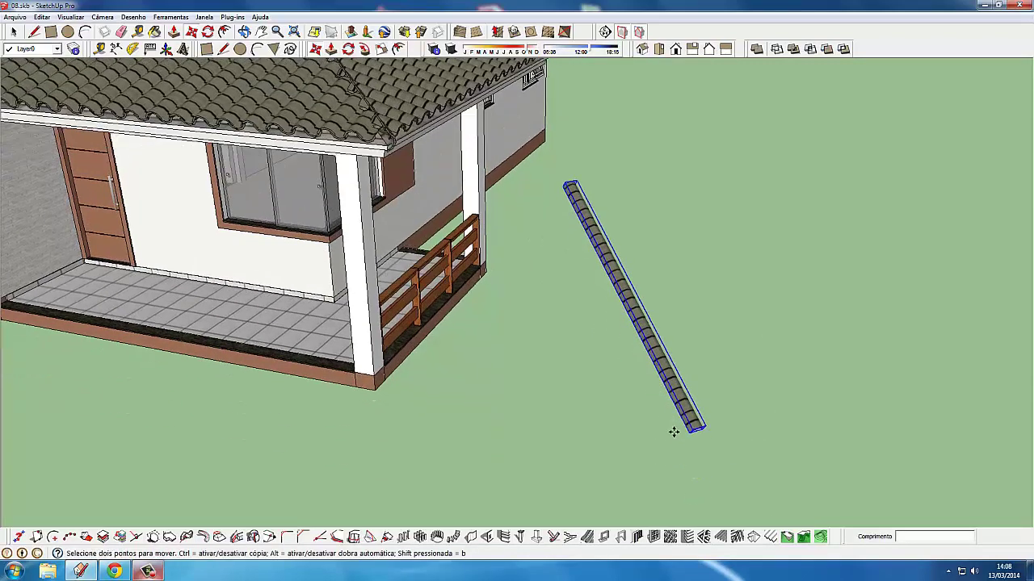
scroll(676, 427, up, 1)
shift+middle_drag(347, 129, 396, 339)
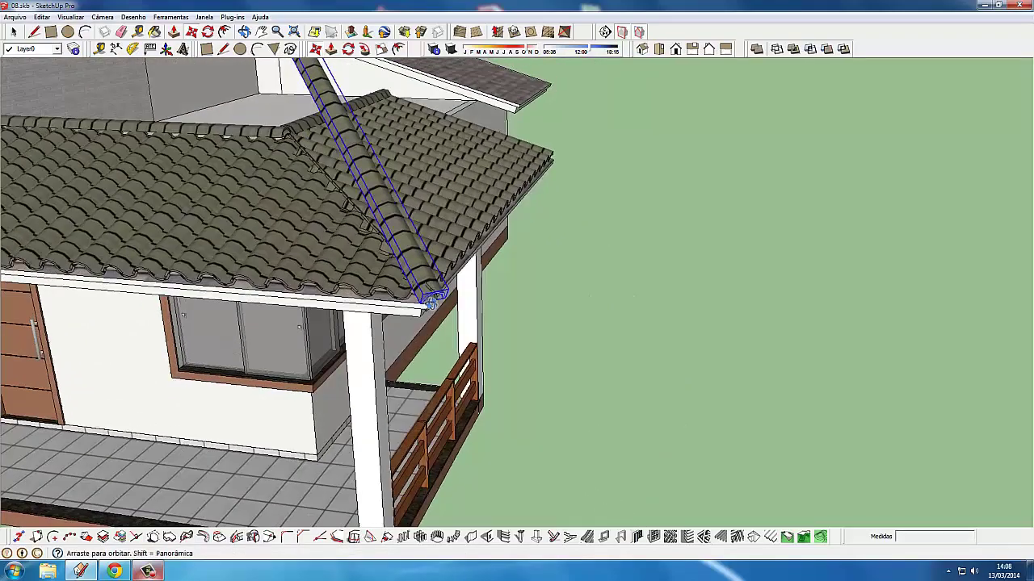
middle_drag(379, 329, 527, 261)
scroll(520, 406, up, 2)
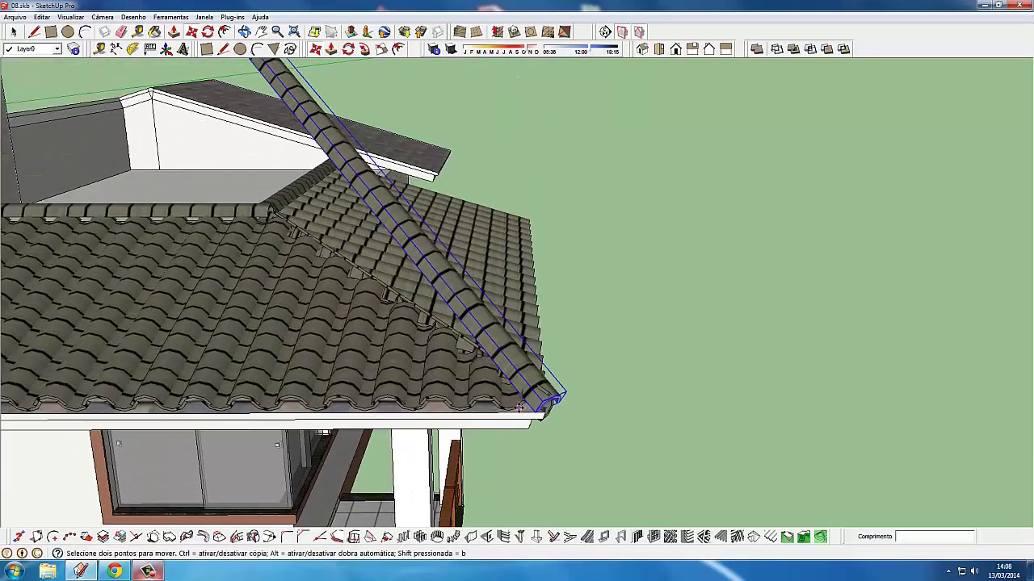
scroll(520, 406, down, 2)
middle_drag(514, 378, 328, 236)
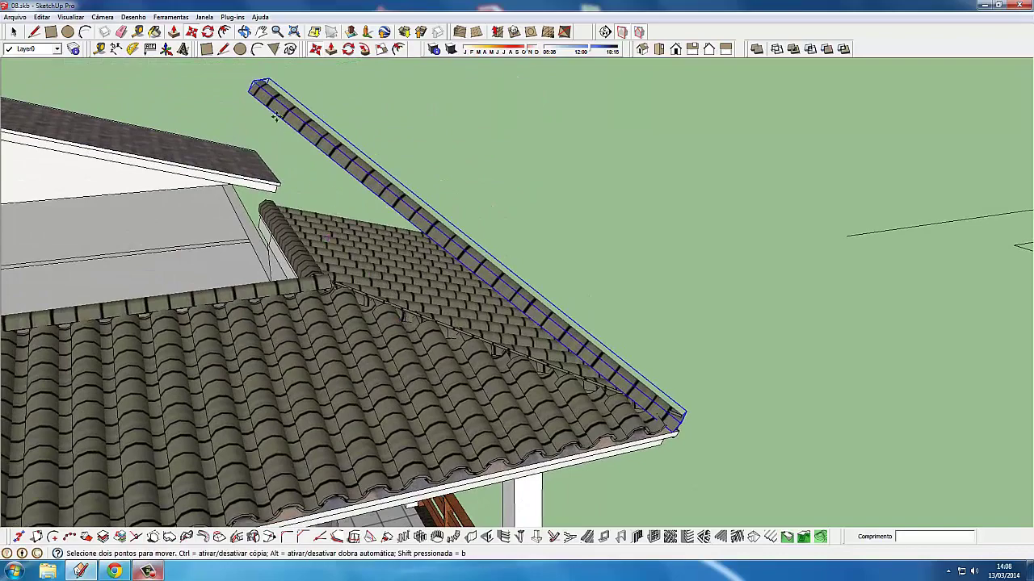
scroll(285, 113, up, 1)
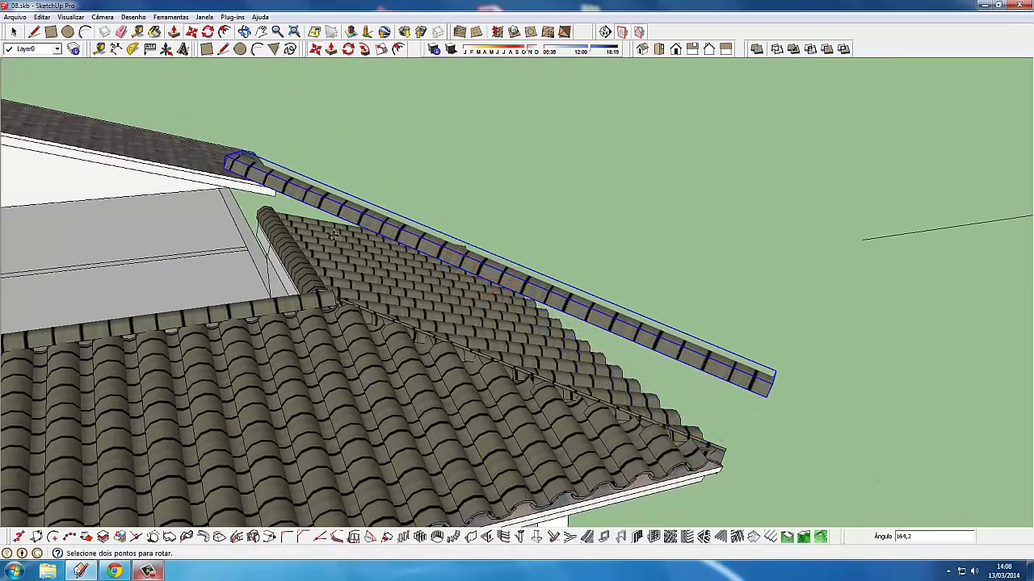
Tilt the ridge piece to the roof slope and snap its end to the eave corner.
click(726, 436)
key(m)
middle_drag(727, 436, 457, 175)
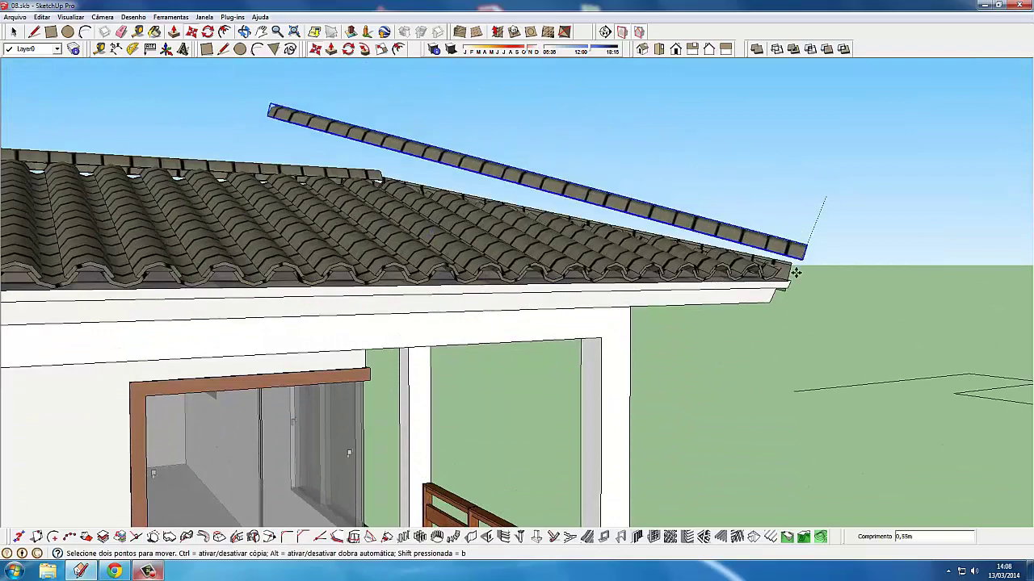
click(787, 281)
scroll(787, 281, down, 3)
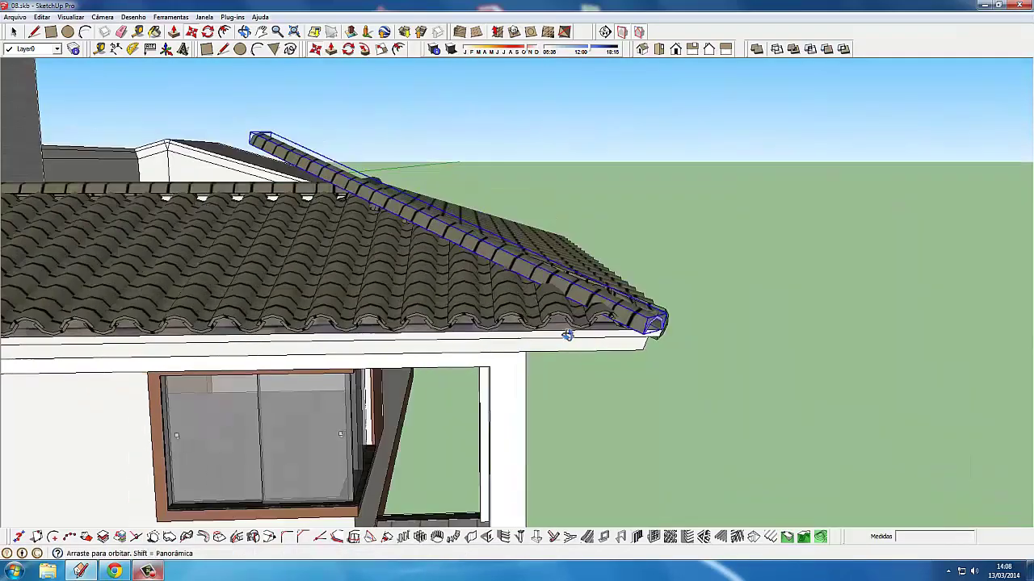
middle_drag(787, 281, 380, 344)
scroll(380, 343, up, 2)
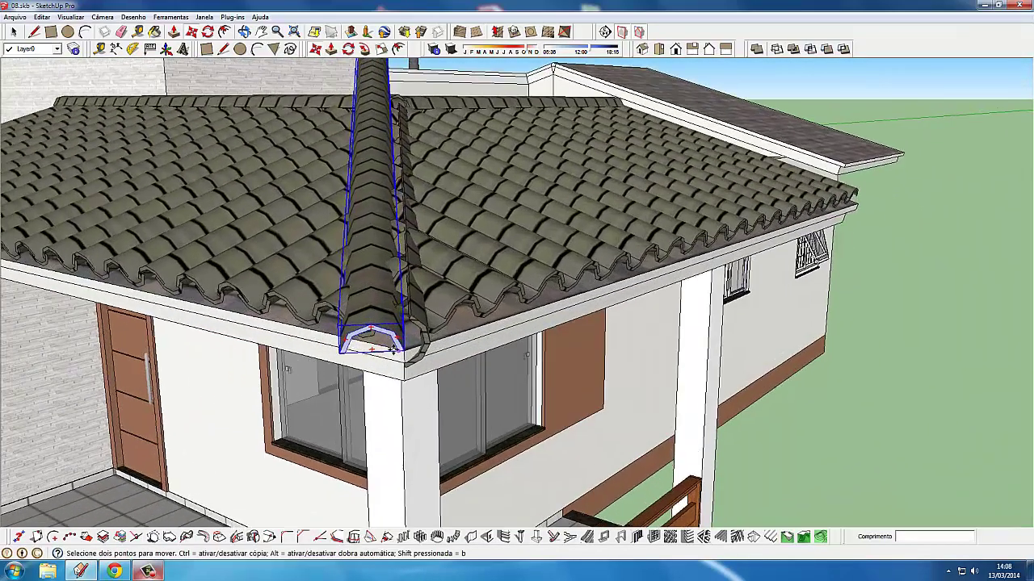
click(381, 343)
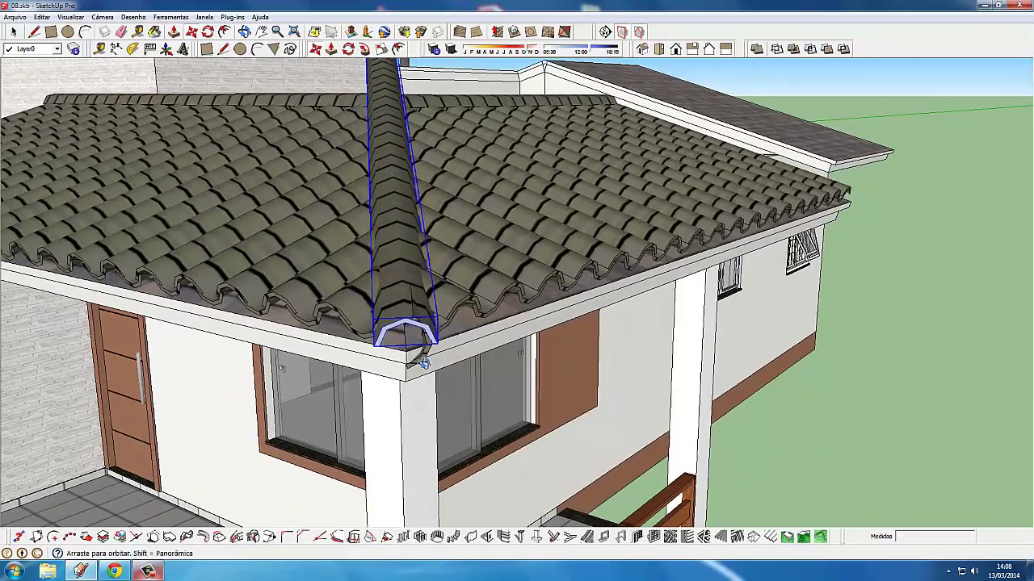
scroll(428, 346, up, 4)
mouse_move(595, 403)
middle_down()
mouse_move(472, 339)
mouse_move(173, 295)
middle_up()
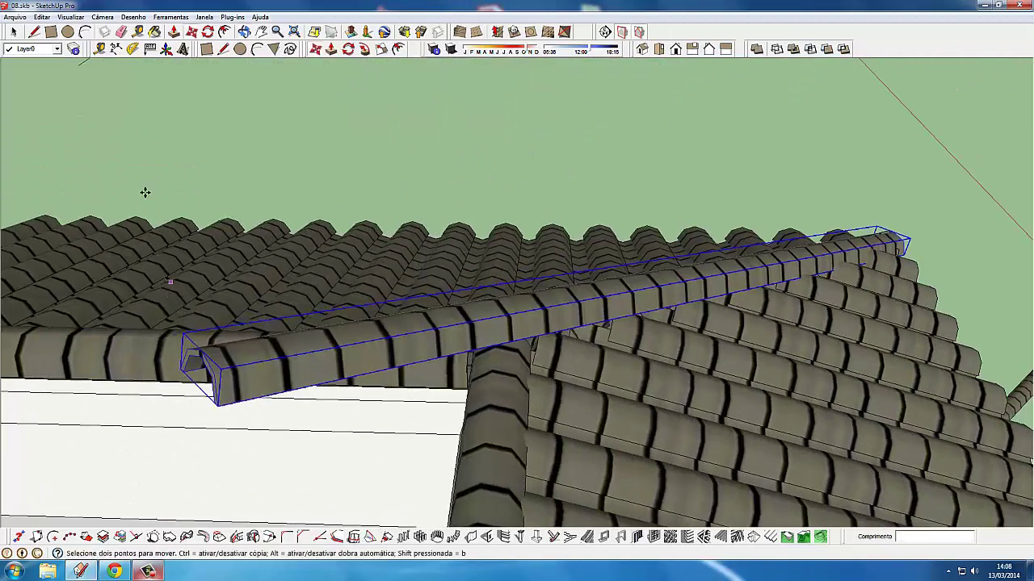
Push/Pull the ridge piece's far end back about 1,08m inside its group.
double_click(244, 386)
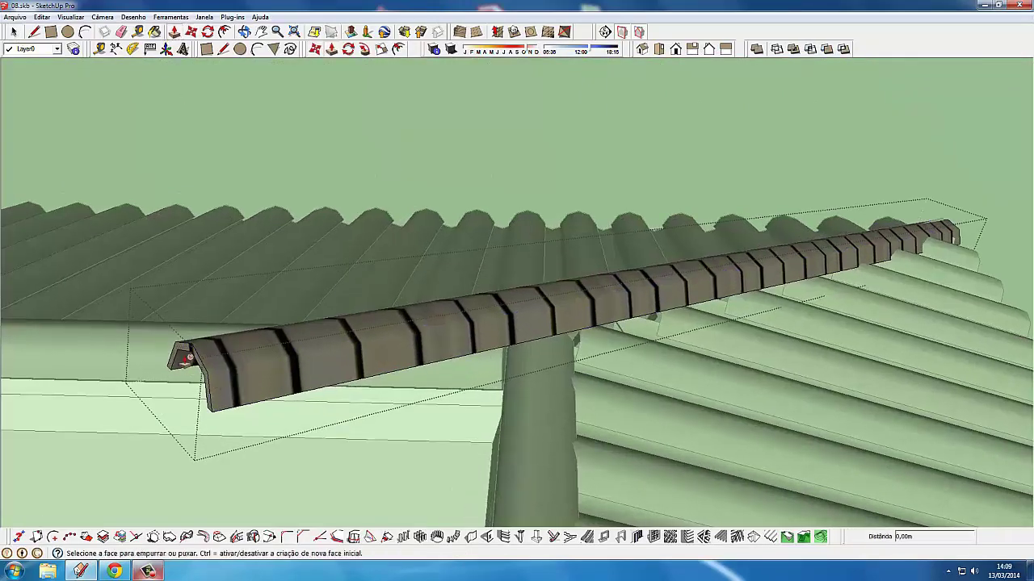
drag(184, 355, 538, 347)
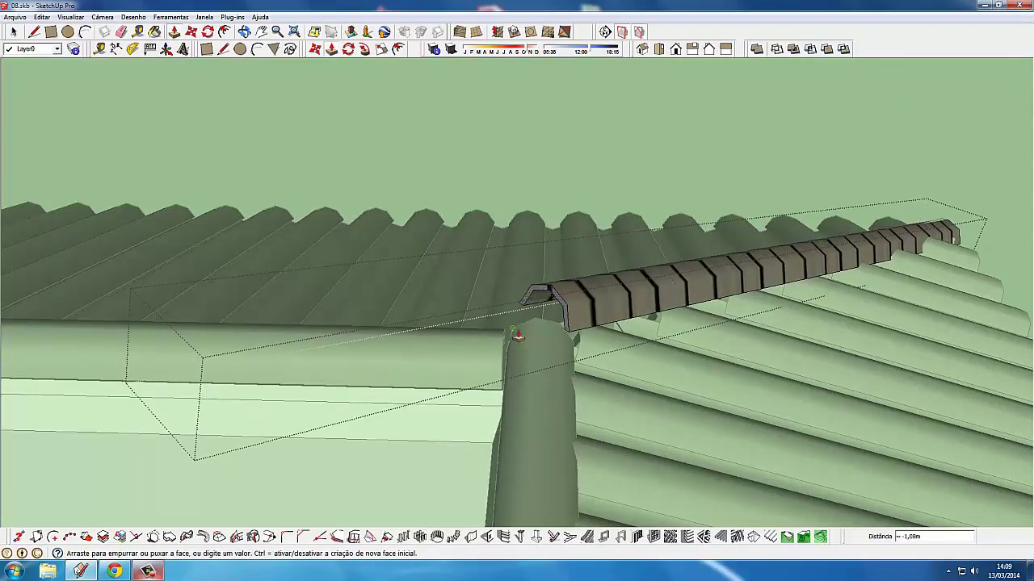
mouse_move(537, 347)
middle_down()
mouse_move(392, 362)
mouse_move(185, 223)
mouse_move(145, 178)
middle_up()
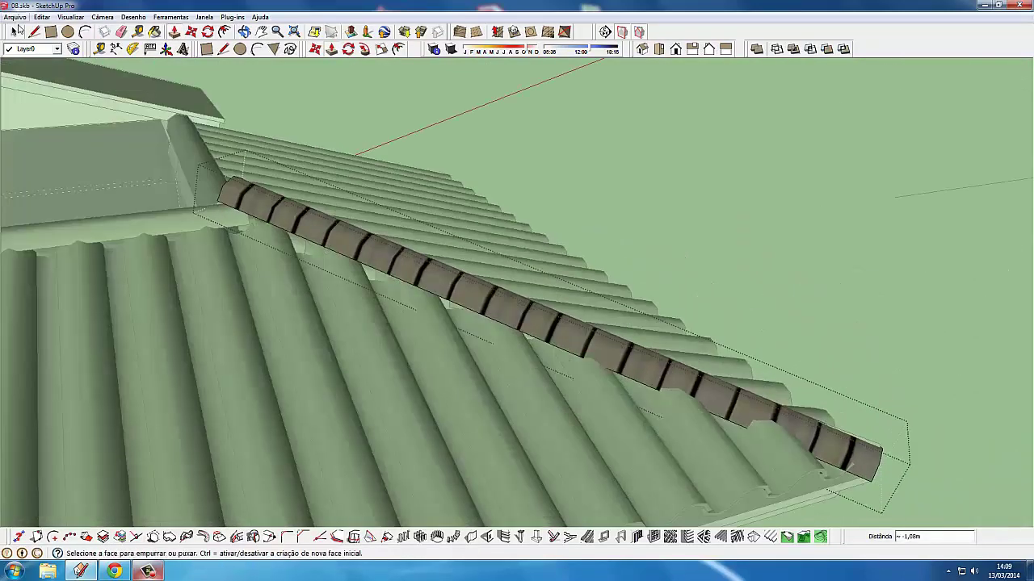
mouse_move(333, 230)
middle_down()
mouse_move(530, 444)
mouse_move(549, 439)
middle_up()
scroll(729, 482, down, 2)
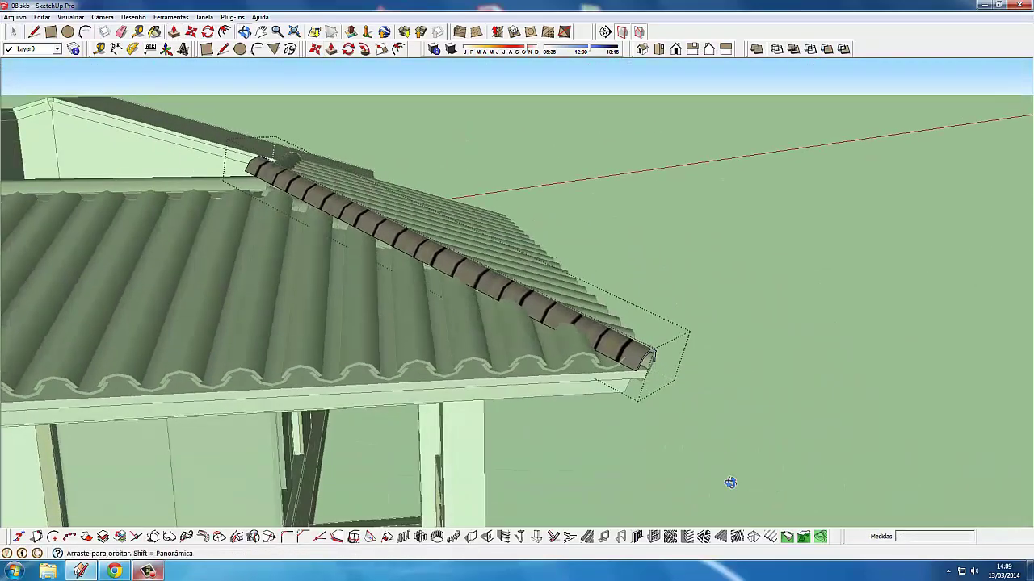
scroll(557, 381, up, 2)
scroll(557, 381, up, 2)
middle_drag(557, 381, 546, 356)
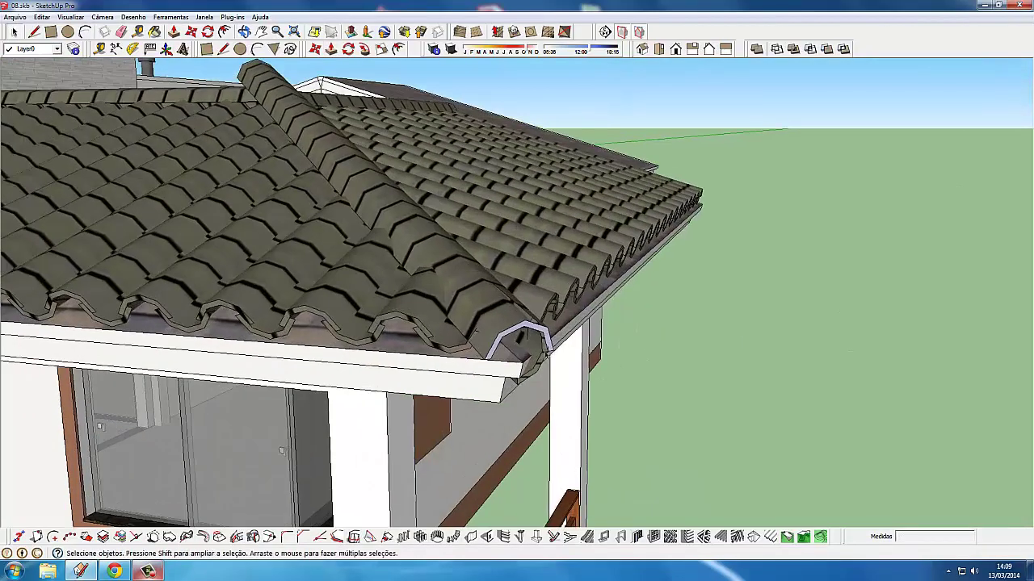
Open the roof-tile group at the hip corner, then zoom out to a frontal view.
click(544, 354)
double_click(541, 354)
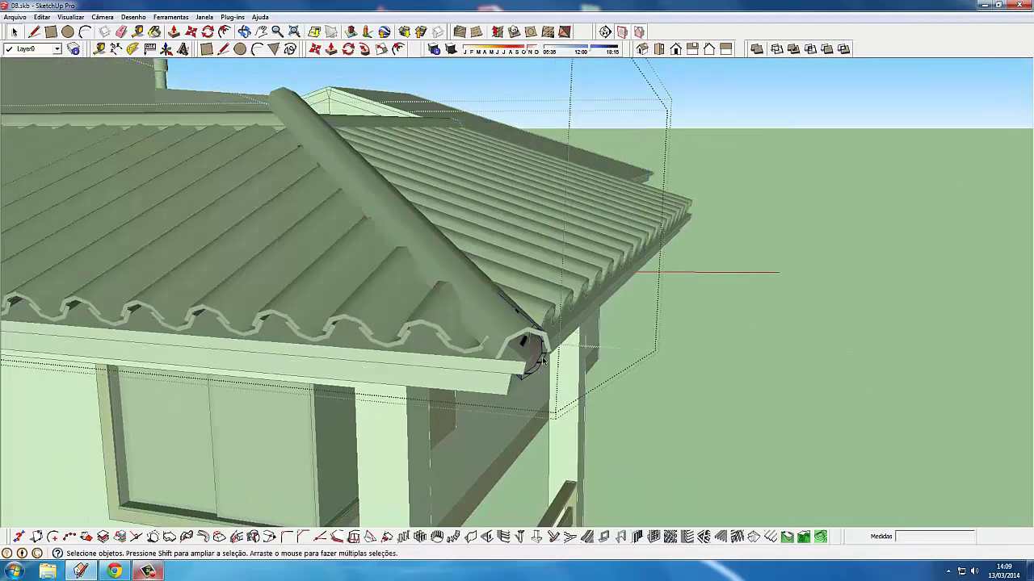
scroll(542, 356, down, 1)
scroll(540, 361, down, 3)
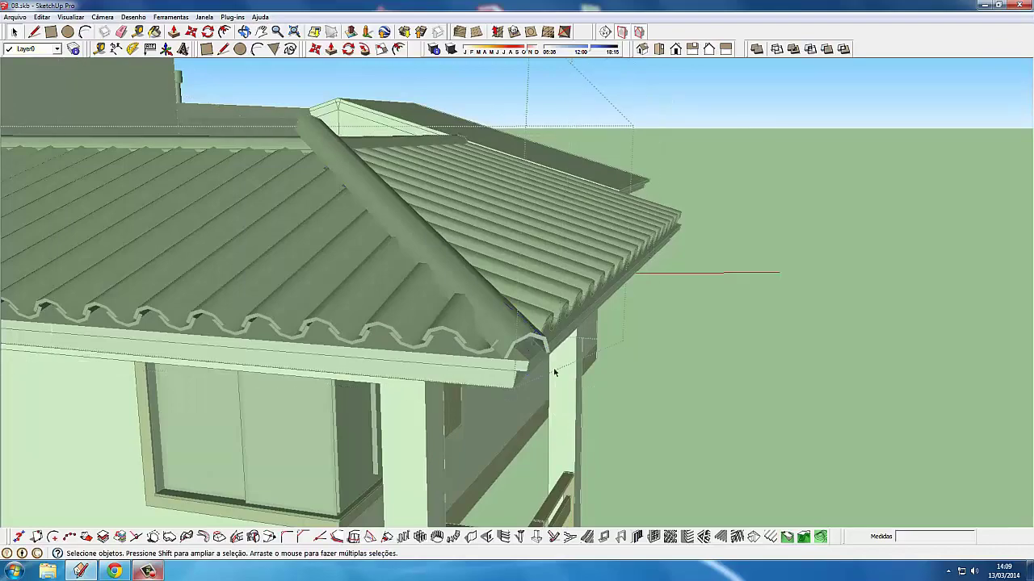
scroll(711, 393, down, 2)
scroll(711, 393, down, 2)
scroll(662, 385, down, 2)
scroll(627, 388, down, 3)
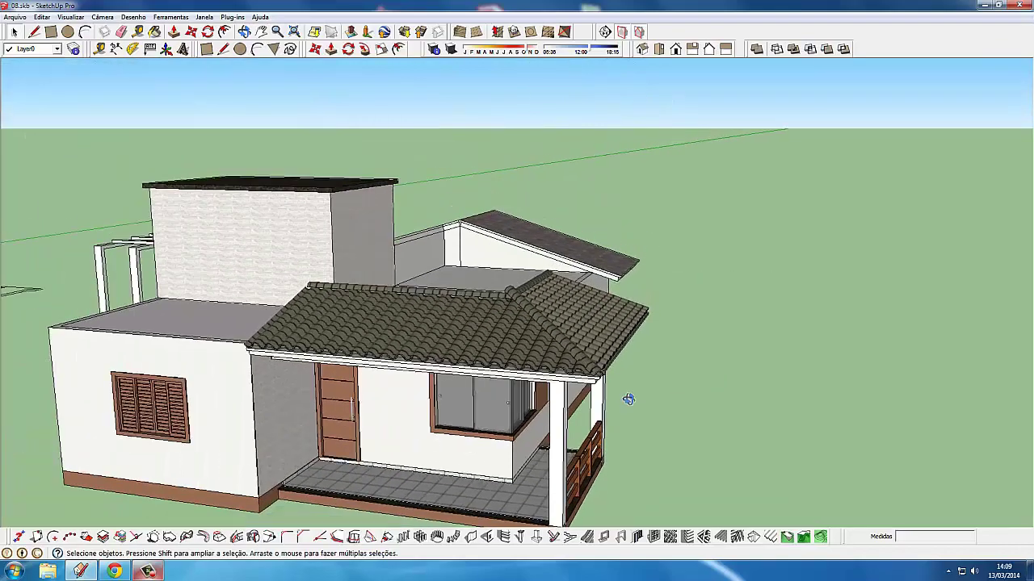
mouse_move(626, 394)
middle_down()
mouse_move(528, 363)
mouse_move(214, 120)
middle_up()
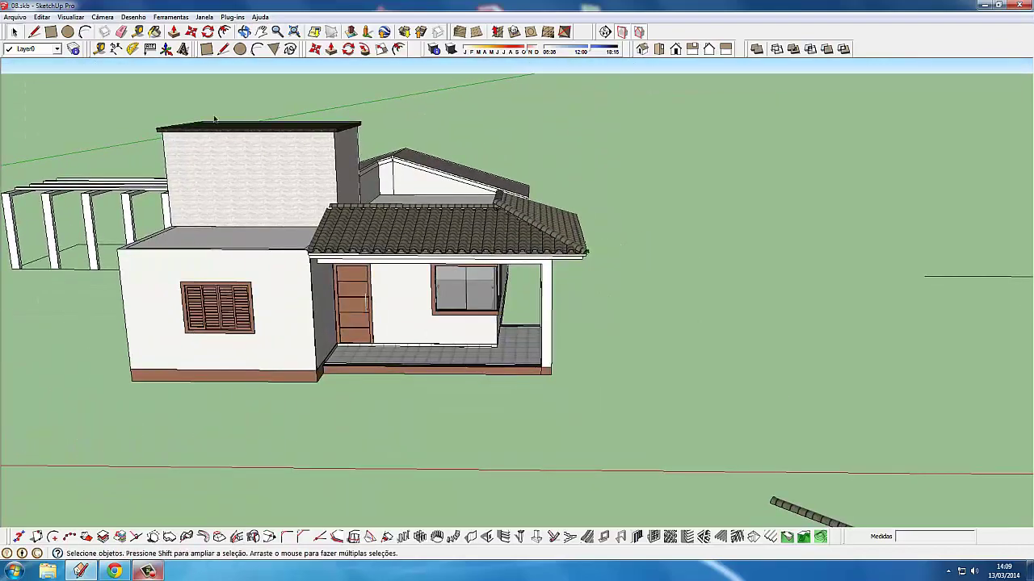
Tick Visible for the TELHADO 3 layer in the Layers manager, then roll the panel up.
click(75, 49)
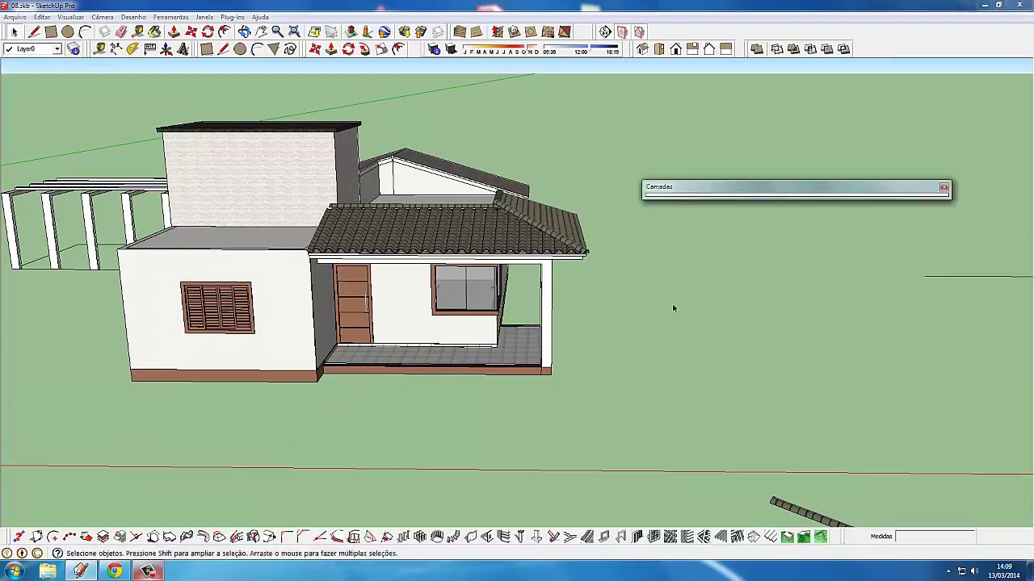
click(842, 198)
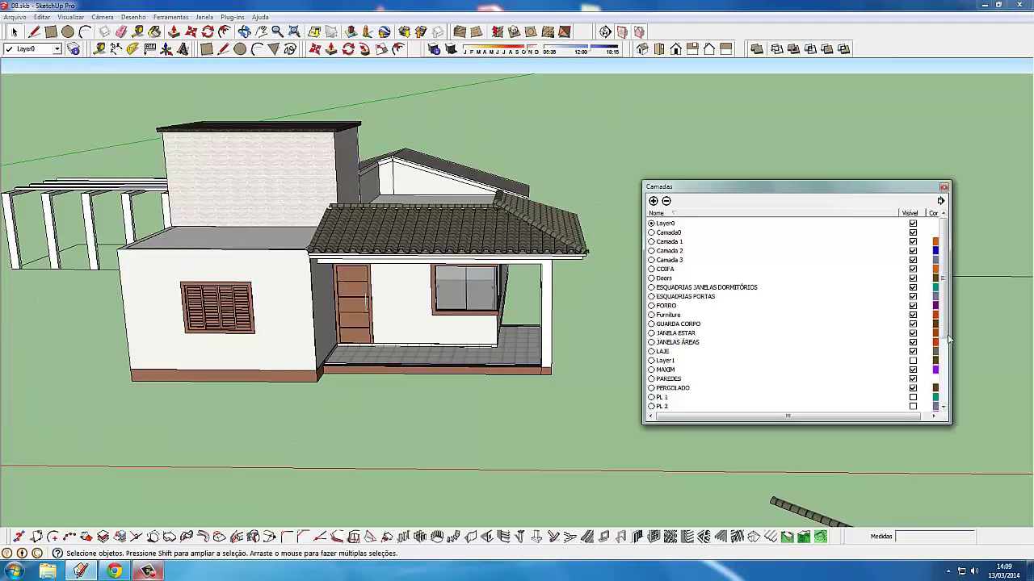
drag(947, 329, 936, 404)
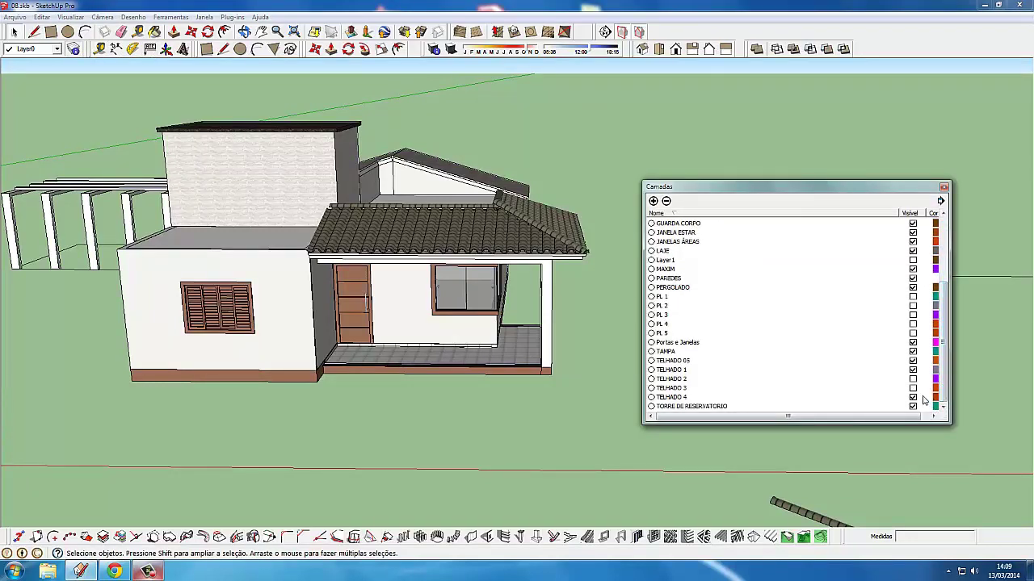
click(913, 388)
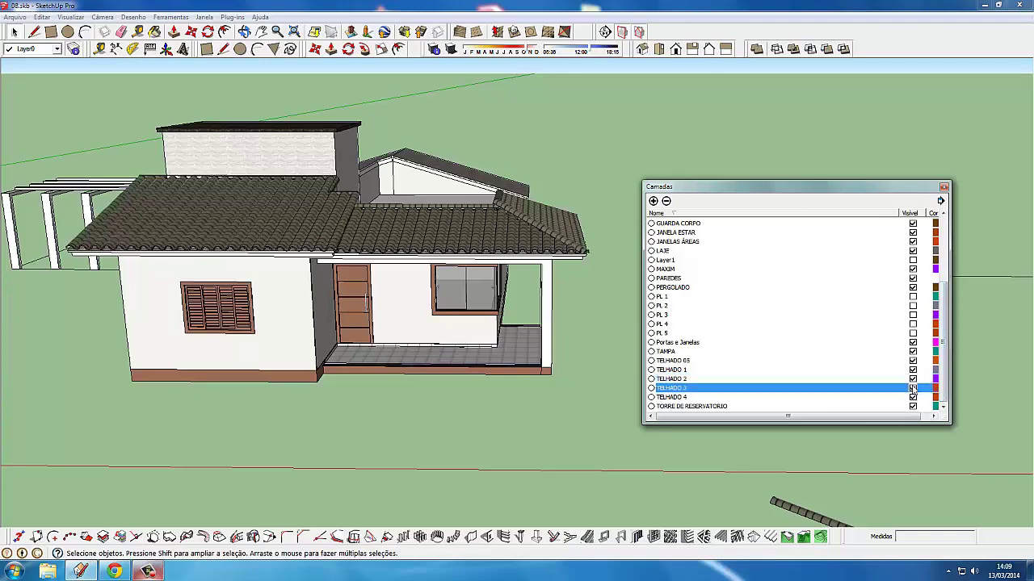
click(943, 187)
scroll(435, 276, up, 2)
scroll(434, 276, up, 3)
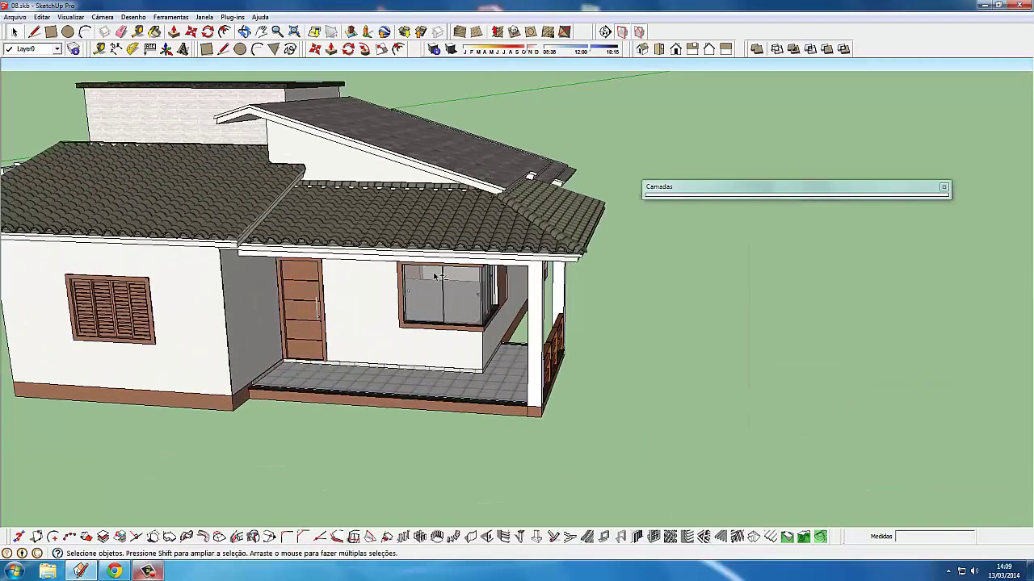
Close the Layers panel and orbit around the house to review the finished roofs.
click(943, 189)
mouse_move(376, 325)
middle_down()
mouse_move(436, 283)
mouse_move(544, 316)
mouse_move(487, 352)
middle_up()
scroll(436, 283, down, 2)
scroll(517, 331, up, 3)
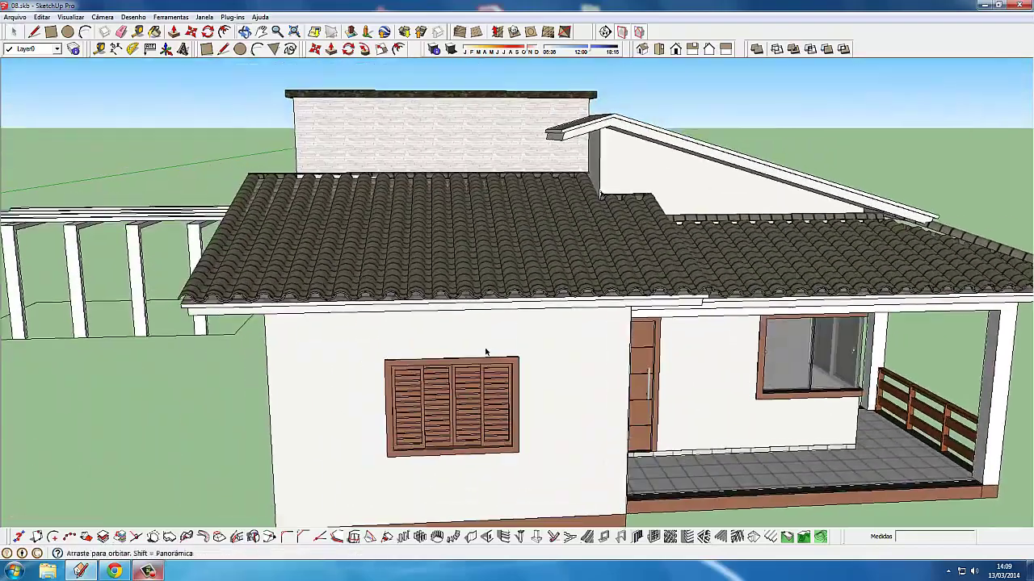
scroll(486, 352, down, 2)
mouse_move(540, 385)
middle_down()
mouse_move(458, 372)
mouse_move(525, 386)
mouse_move(484, 392)
mouse_move(487, 414)
mouse_move(438, 415)
mouse_move(463, 427)
mouse_move(285, 434)
middle_up()
scroll(457, 373, up, 2)
scroll(457, 372, down, 2)
scroll(485, 379, up, 3)
scroll(509, 383, down, 2)
scroll(509, 384, up, 1)
scroll(525, 386, down, 1)
scroll(478, 394, up, 1)
scroll(478, 394, down, 2)
scroll(477, 394, down, 1)
scroll(517, 340, up, 2)
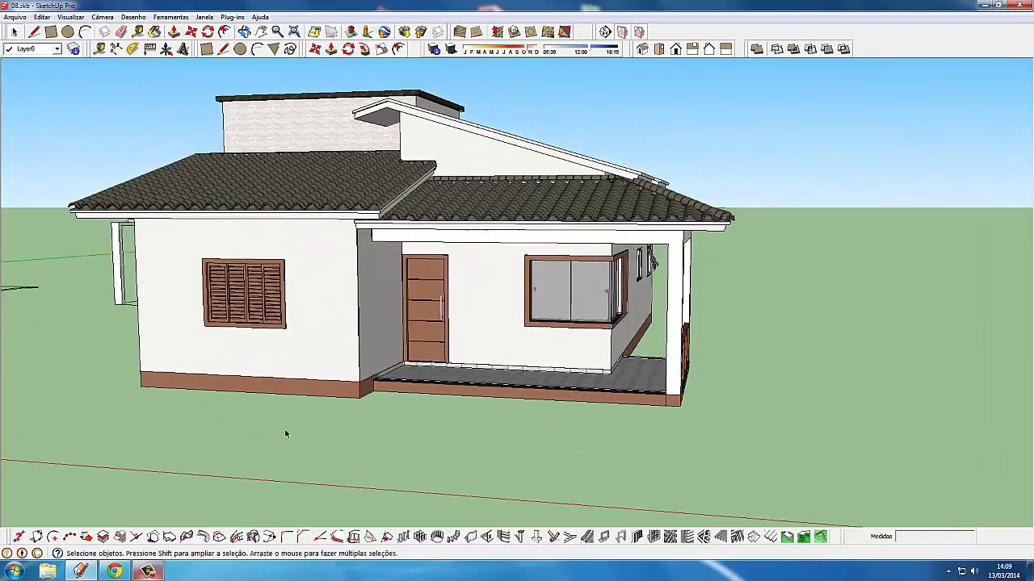
middle_drag(346, 437, 362, 427)
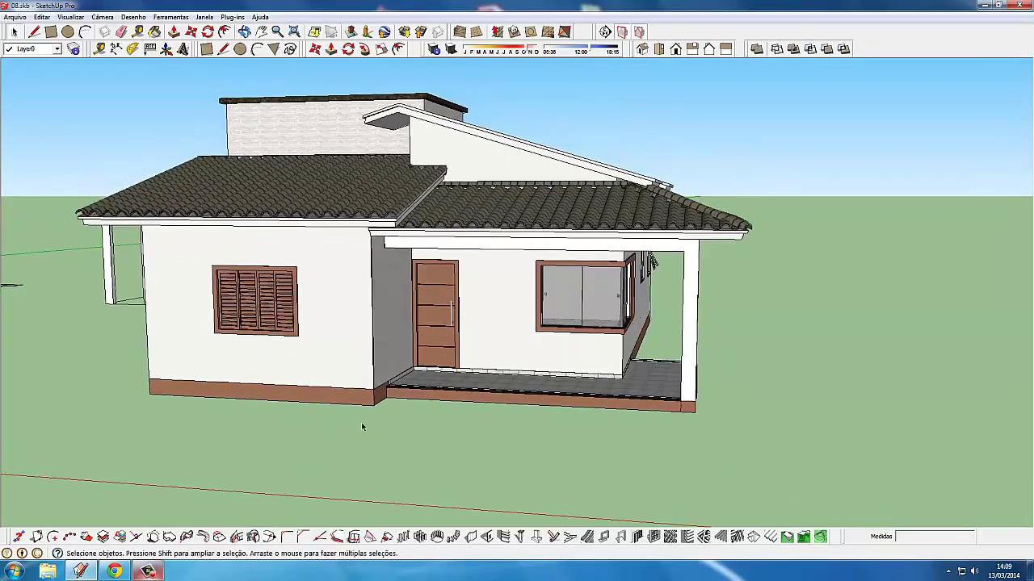